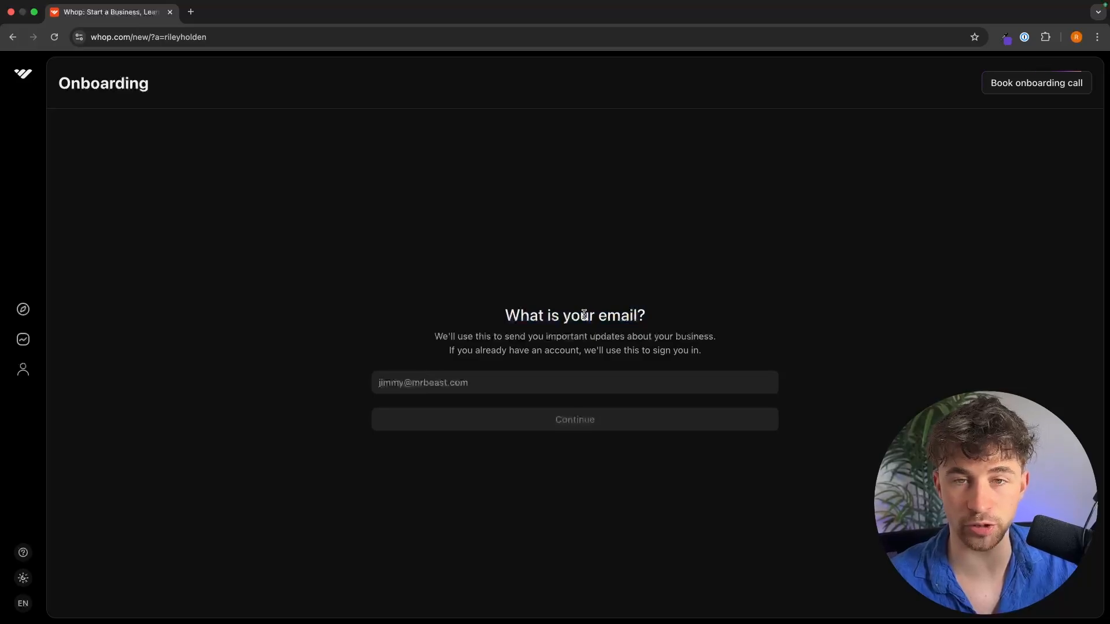
# Enter the account email address for the new Whop business and continue to email verification
pyautogui.click(384, 383)
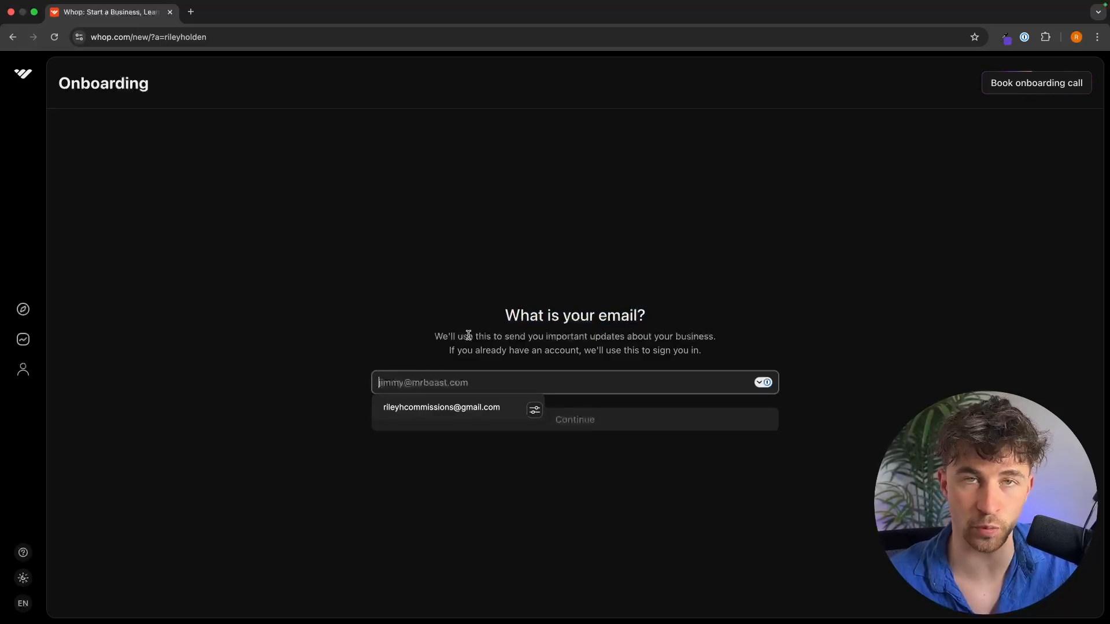
pyautogui.press('super+v')
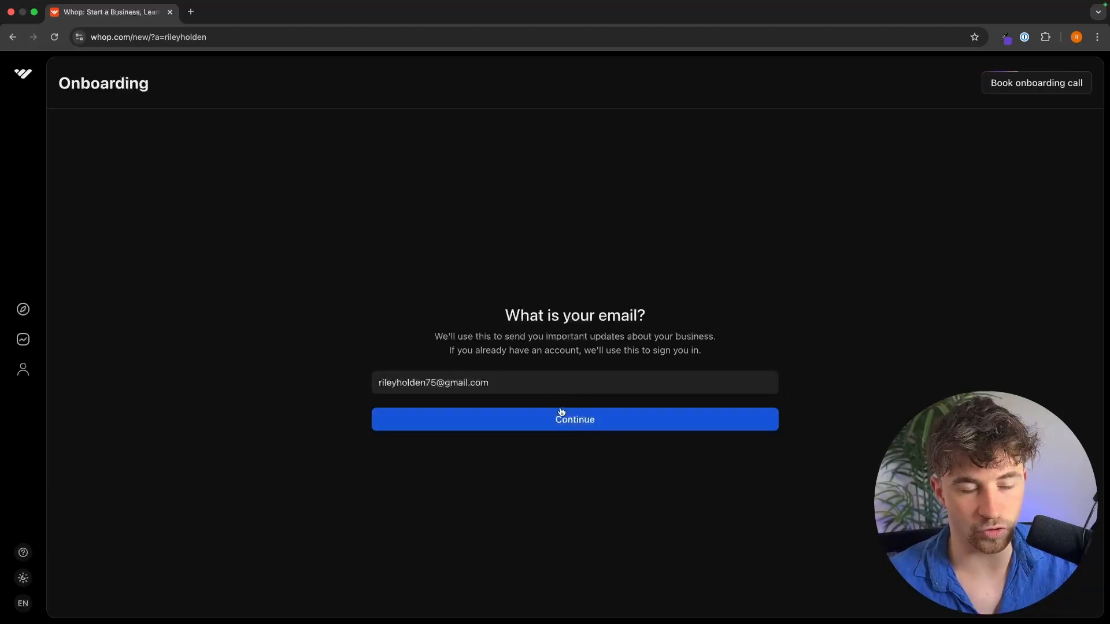
pyautogui.click(577, 424)
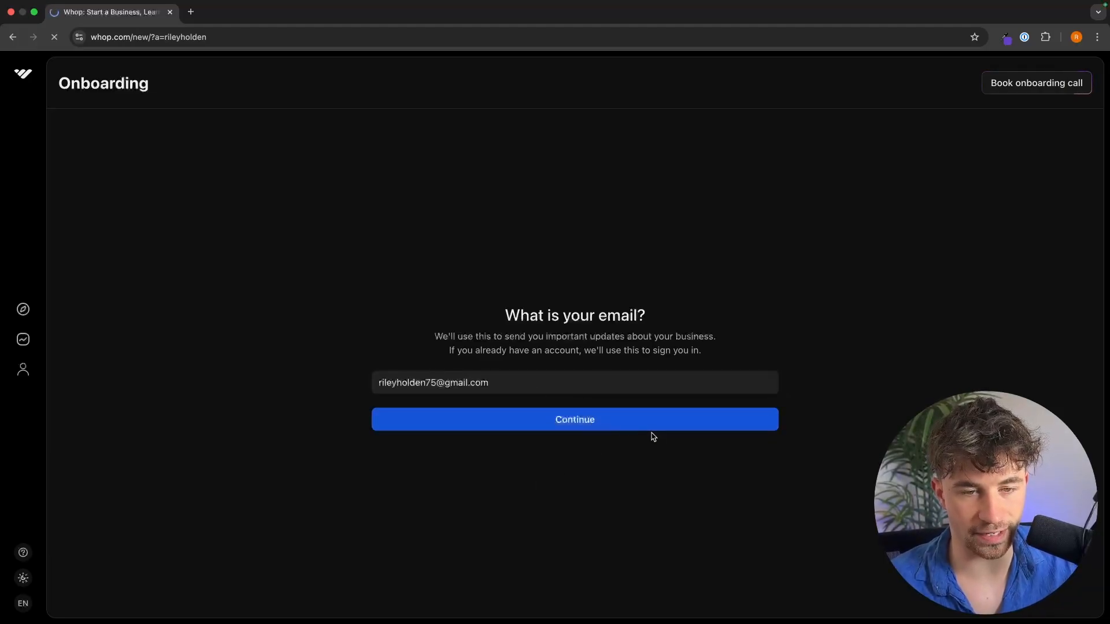
# Copy the verification code from the Whop email in Gmail and enter it to verify the email address
pyautogui.moveTo(357, 280); pyautogui.dragTo(595, 376)
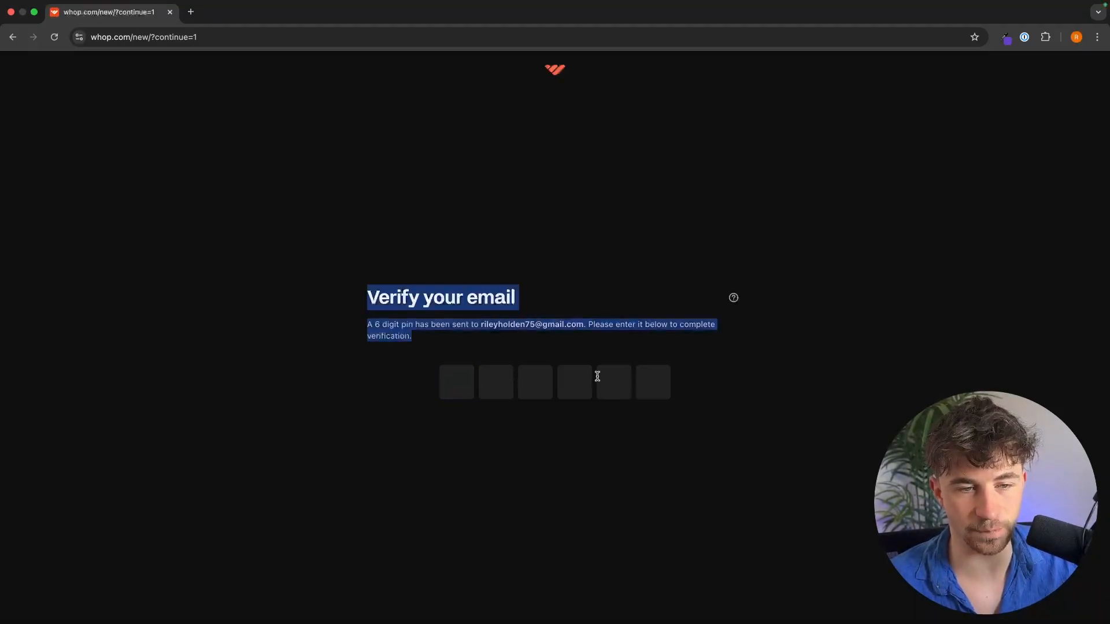
pyautogui.click(585, 340)
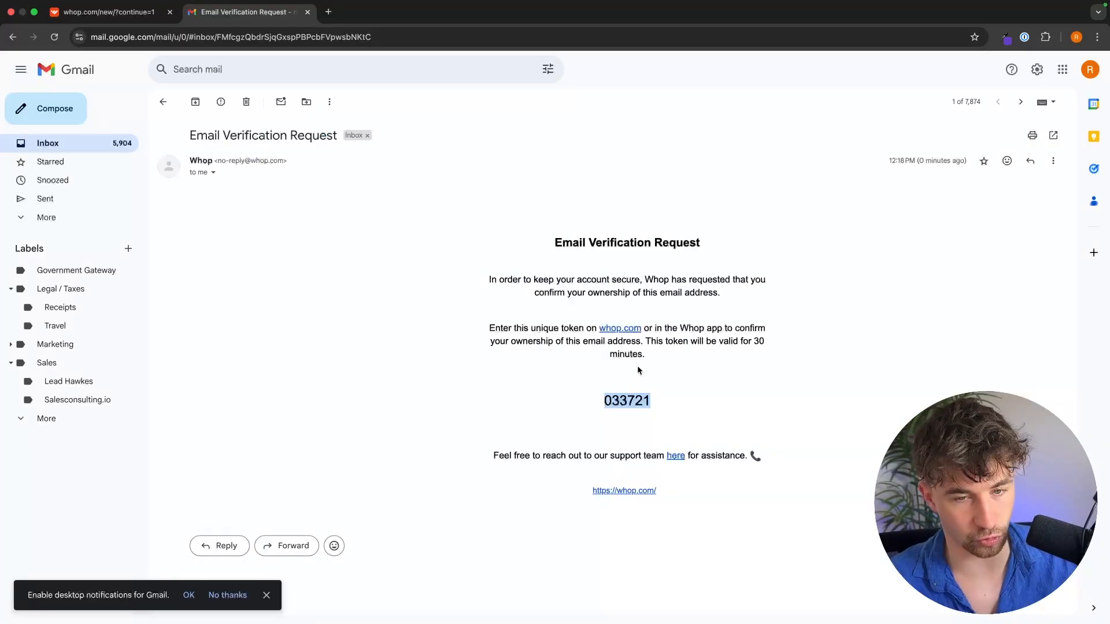
pyautogui.click(149, 7)
pyautogui.press('super+v')
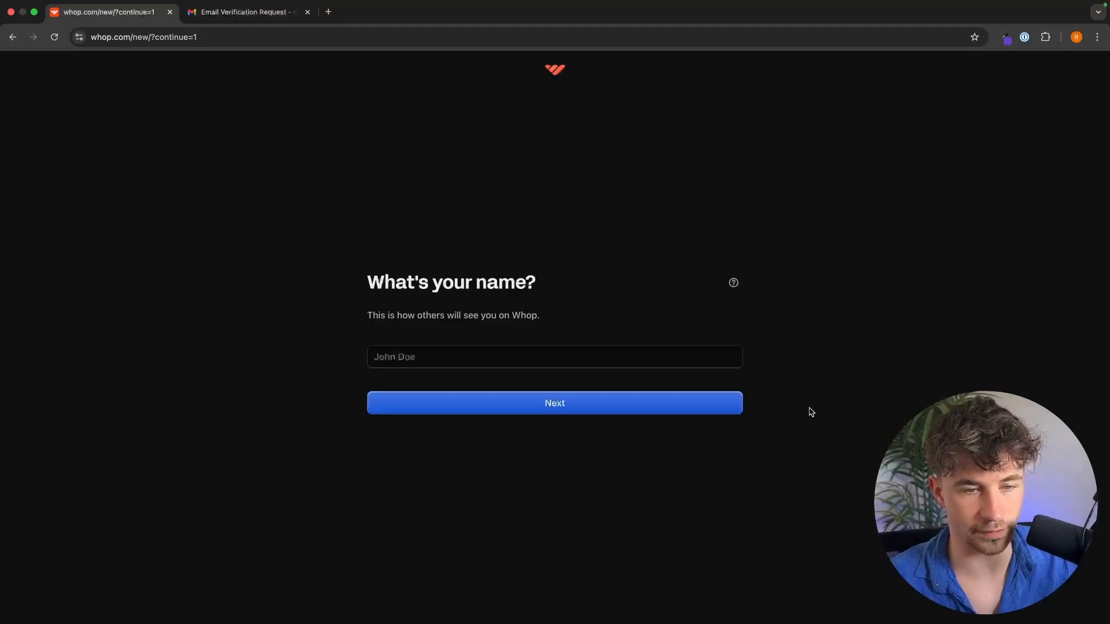
# Enter the account holder's full name as the display name and submit it
pyautogui.click(462, 357)
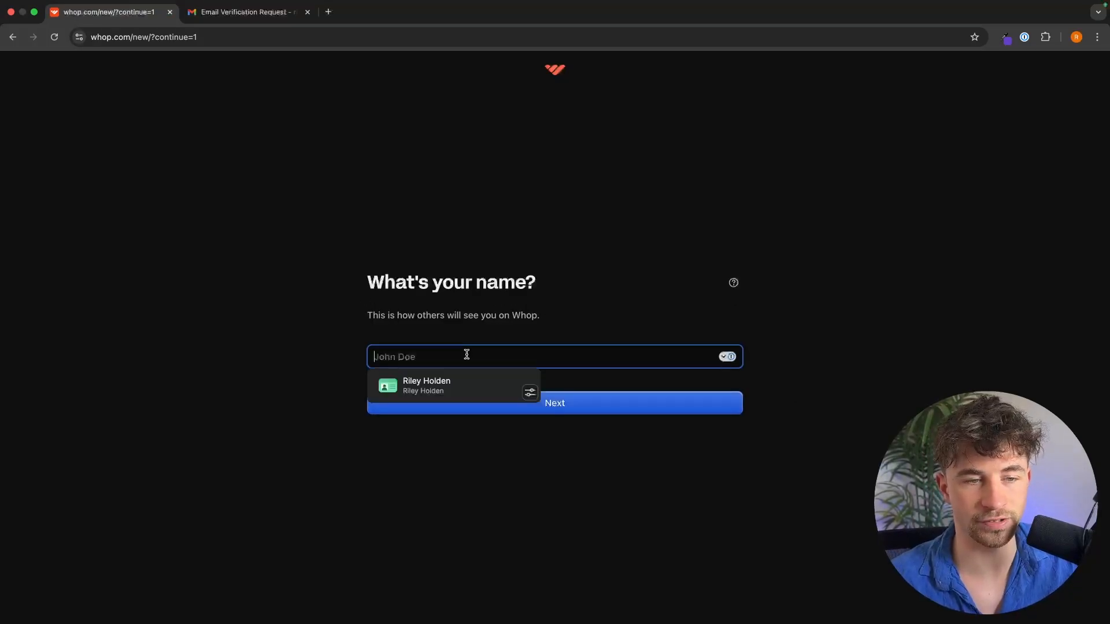
pyautogui.write('Riley H')
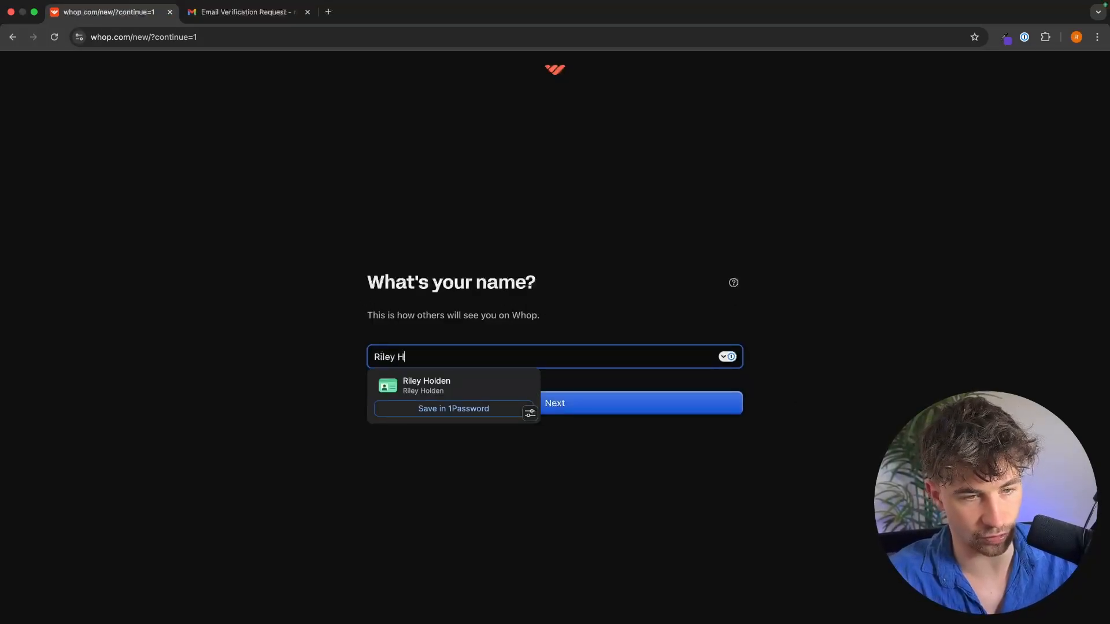
pyautogui.write('olden')
pyautogui.press('Return')
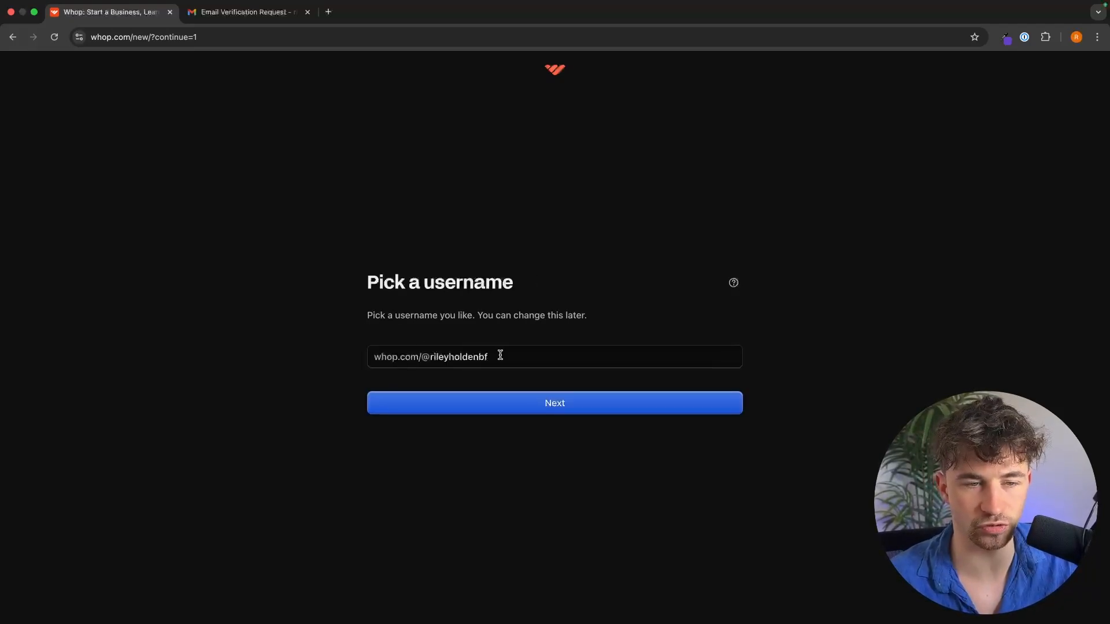
# Change the ending of the suggested username from "bf" to "piano" and continue
pyautogui.click(465, 357)
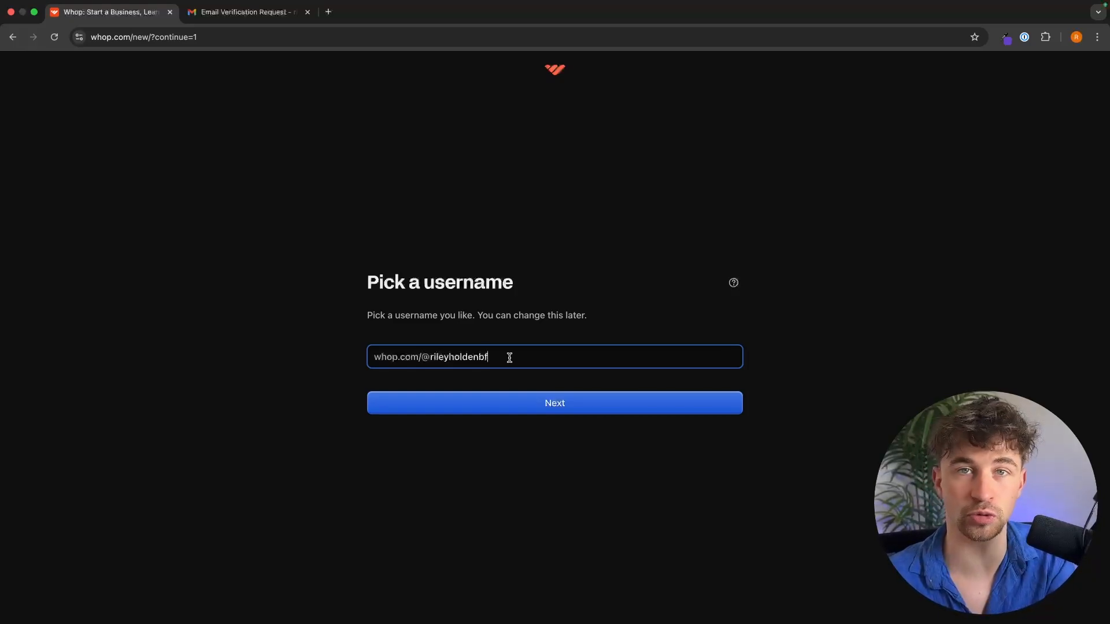
pyautogui.press('BackSpace')
pyautogui.press('BackSpace')
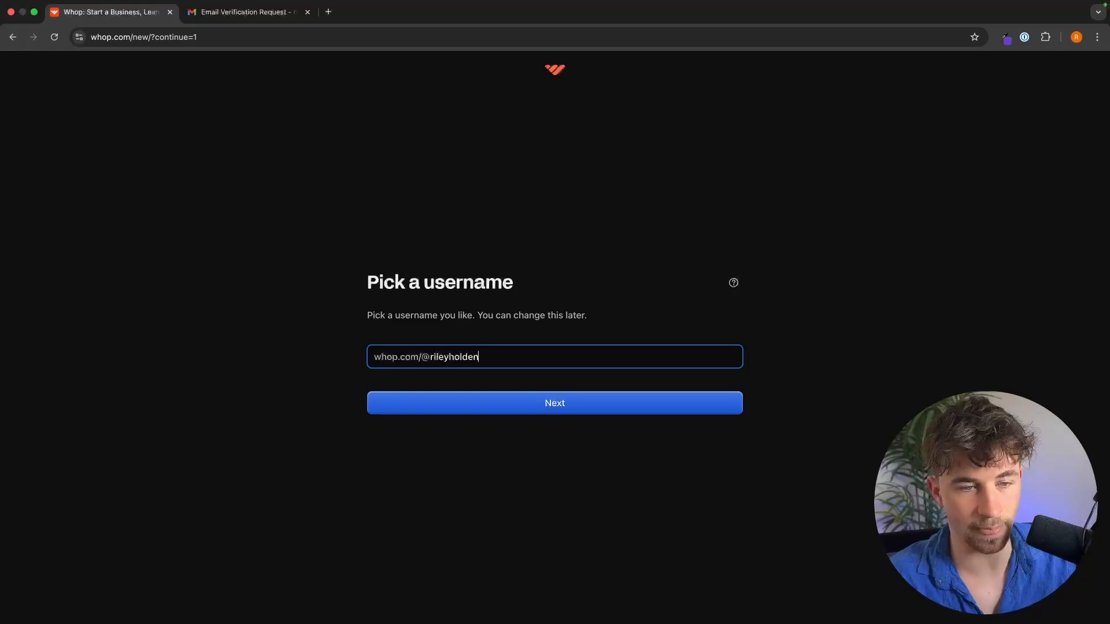
pyautogui.write('piano')
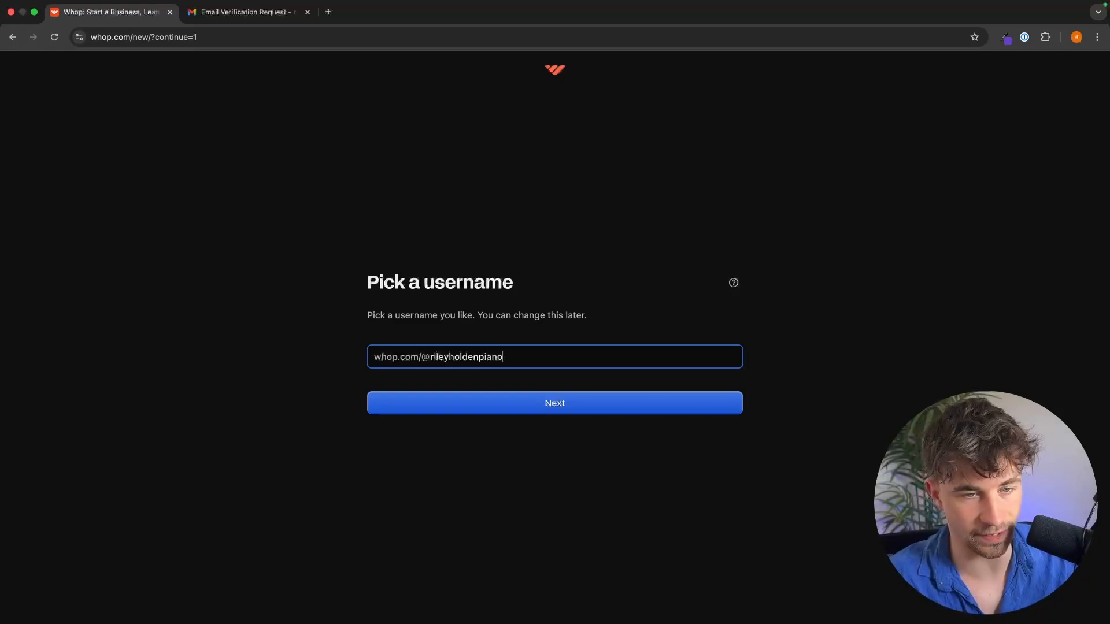
pyautogui.click(619, 330)
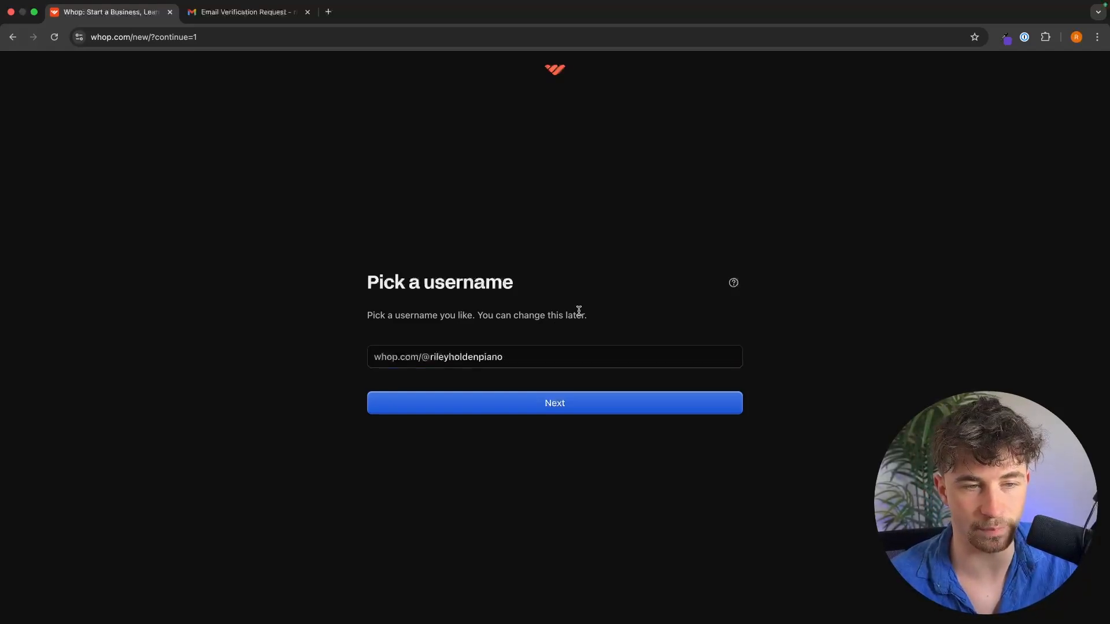
pyautogui.click(611, 403)
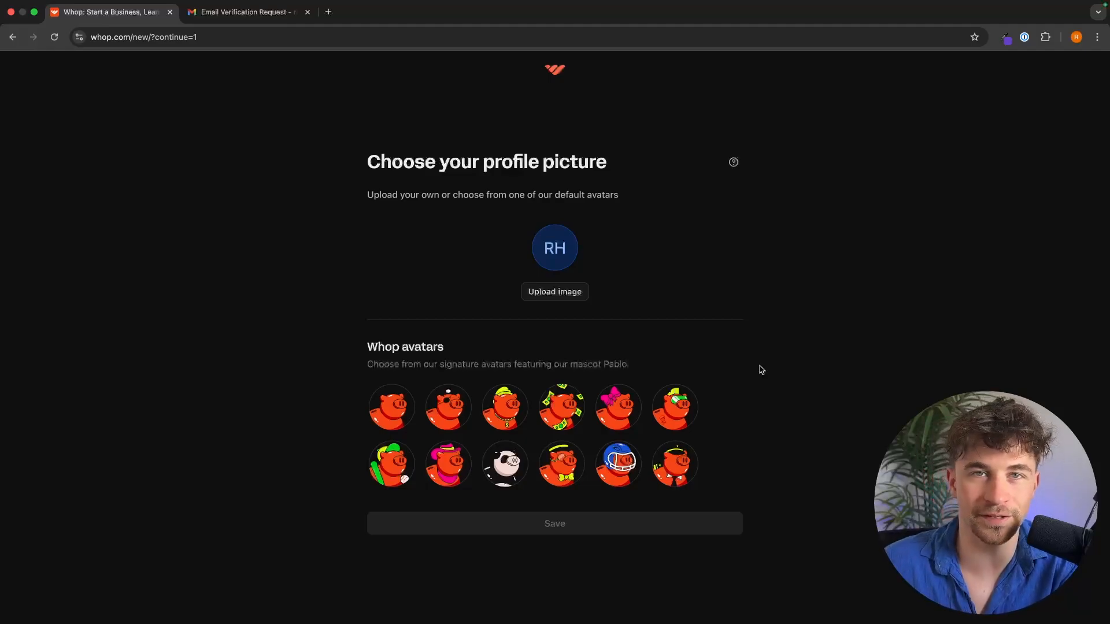
# Upload a portrait photo from the Downloads folder as the profile picture and save it
pyautogui.click(569, 295)
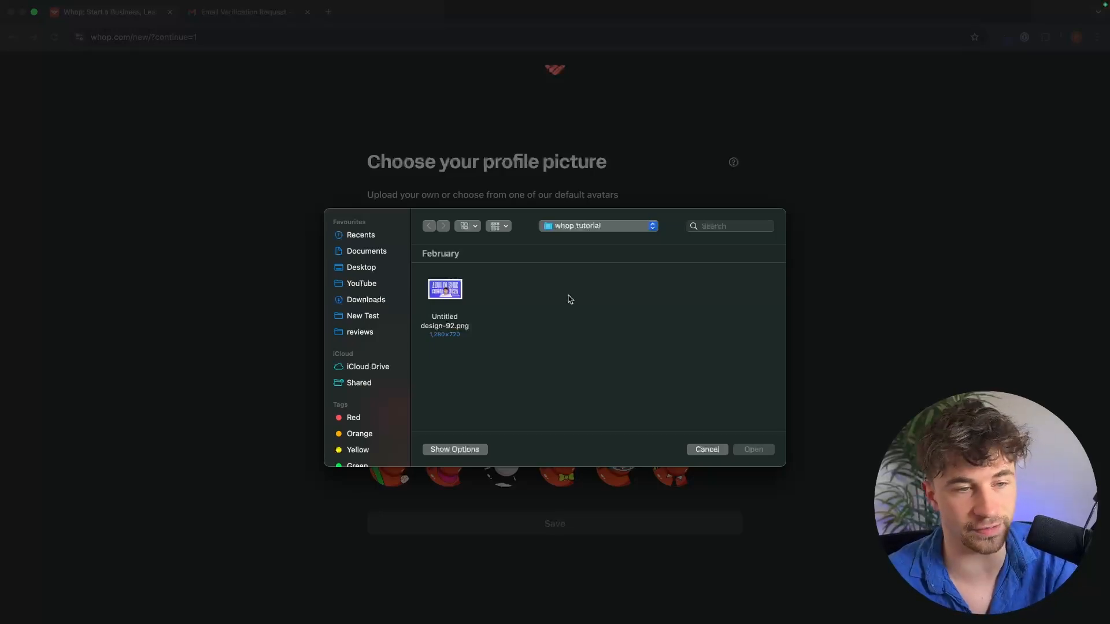
pyautogui.click(382, 300)
pyautogui.doubleClick(517, 394)
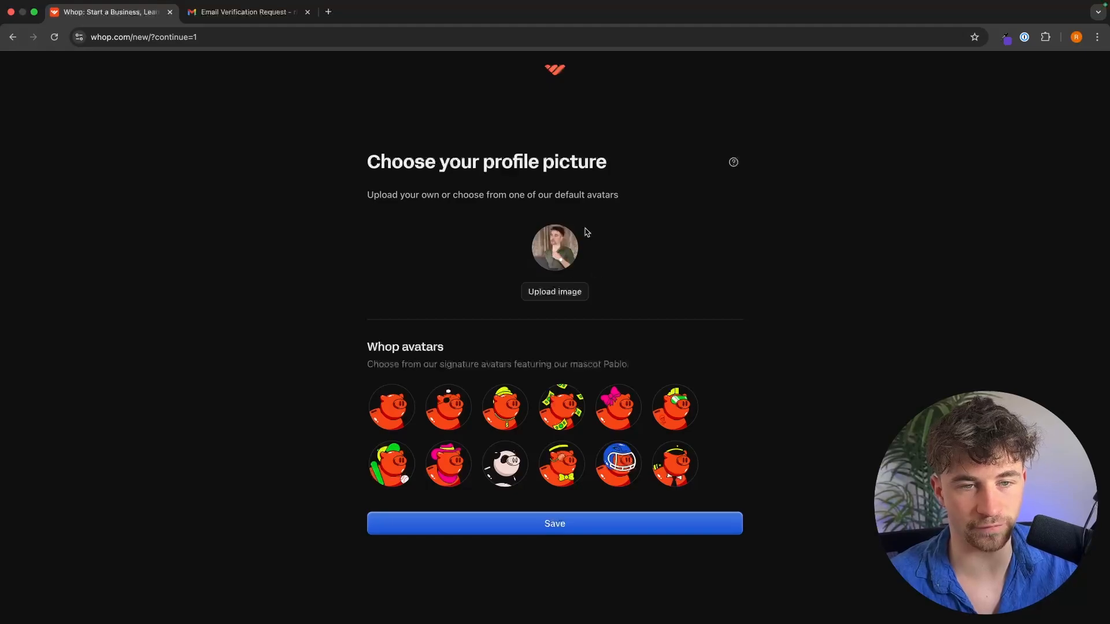
pyautogui.click(549, 523)
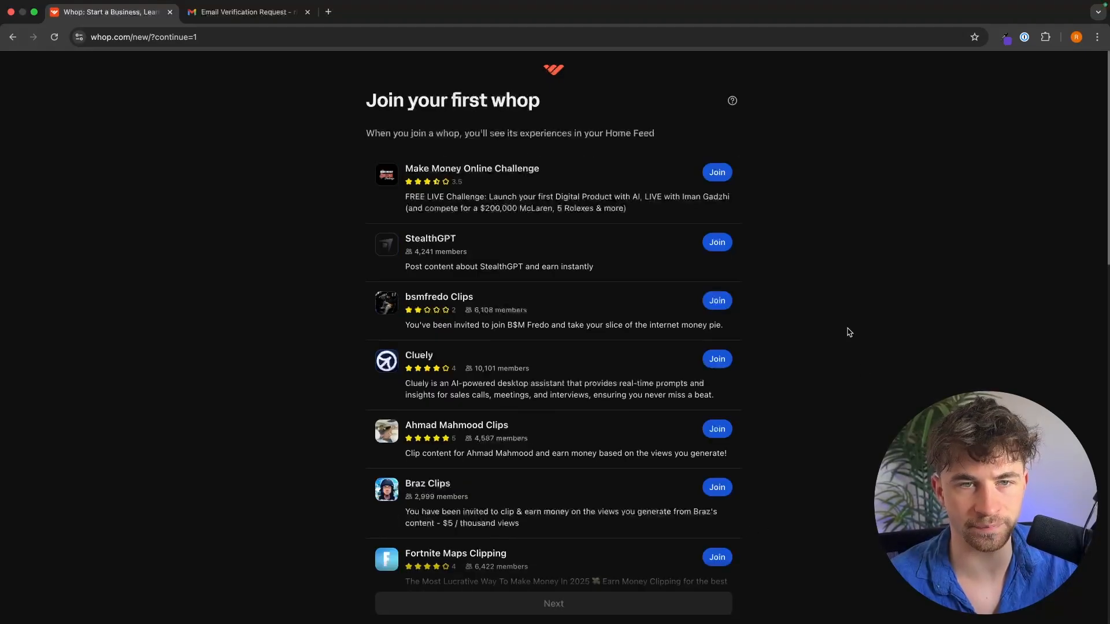
# Join the Make Money Online Challenge whop as the first community and continue
pyautogui.moveTo(365, 109); pyautogui.dragTo(614, 104)
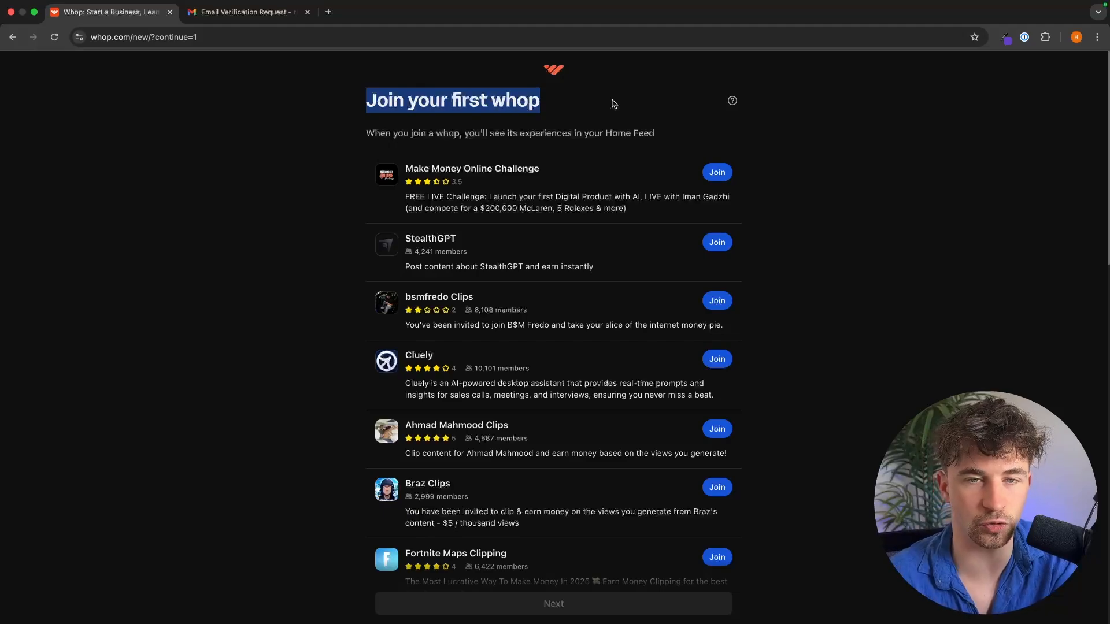
pyautogui.click(857, 144)
pyautogui.click(716, 172)
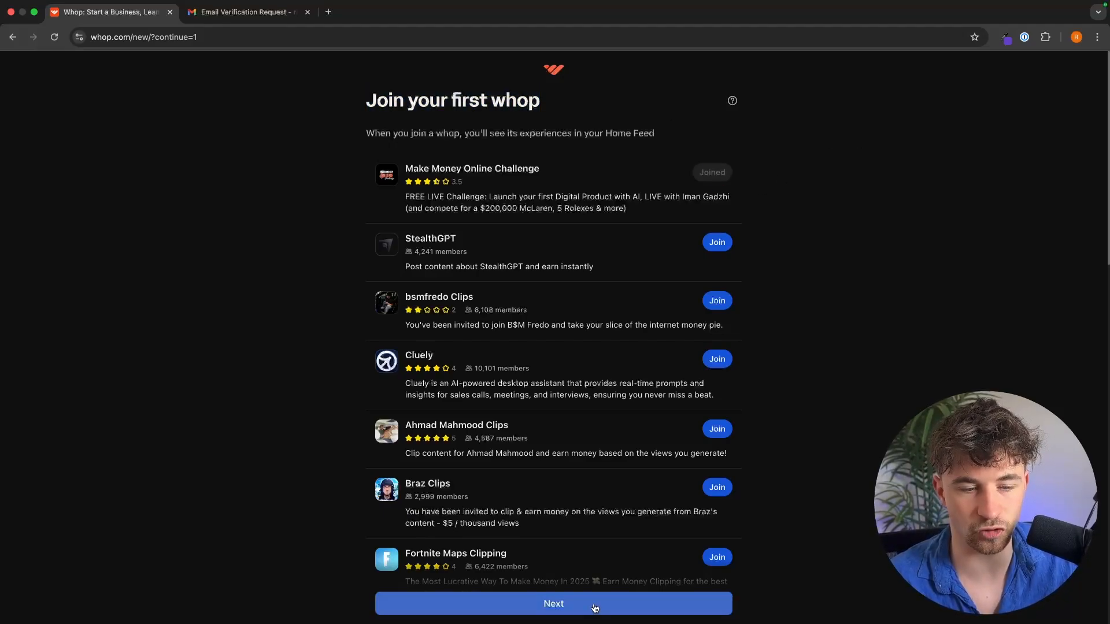
pyautogui.click(575, 607)
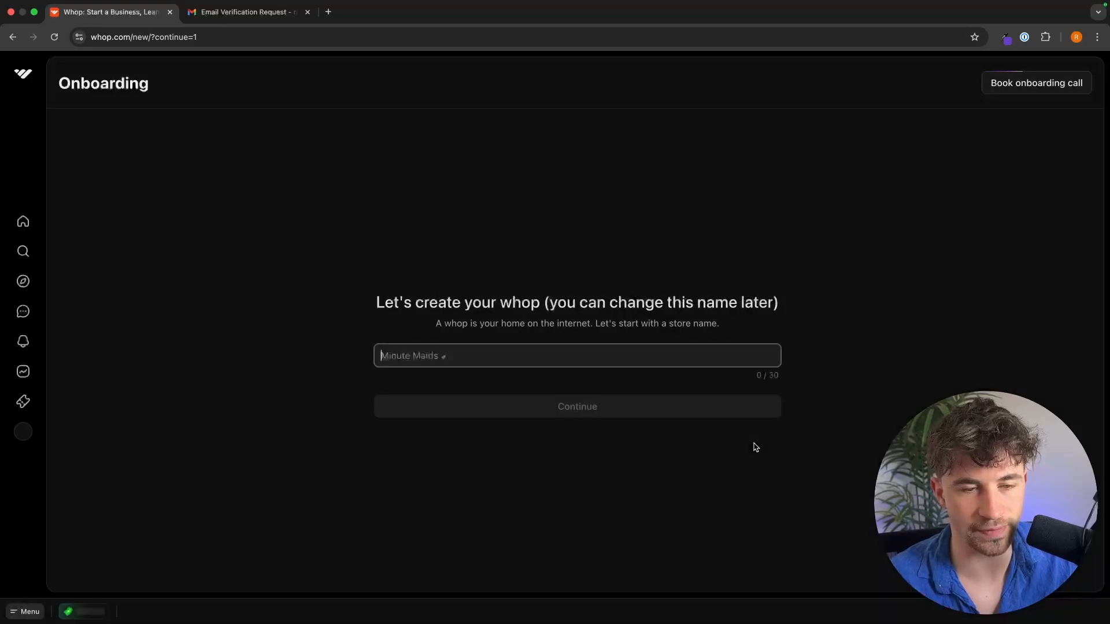
# Name the new whop with the owner's full name in possessive form followed by "Piano Community" and continue
pyautogui.moveTo(362, 306); pyautogui.dragTo(808, 309)
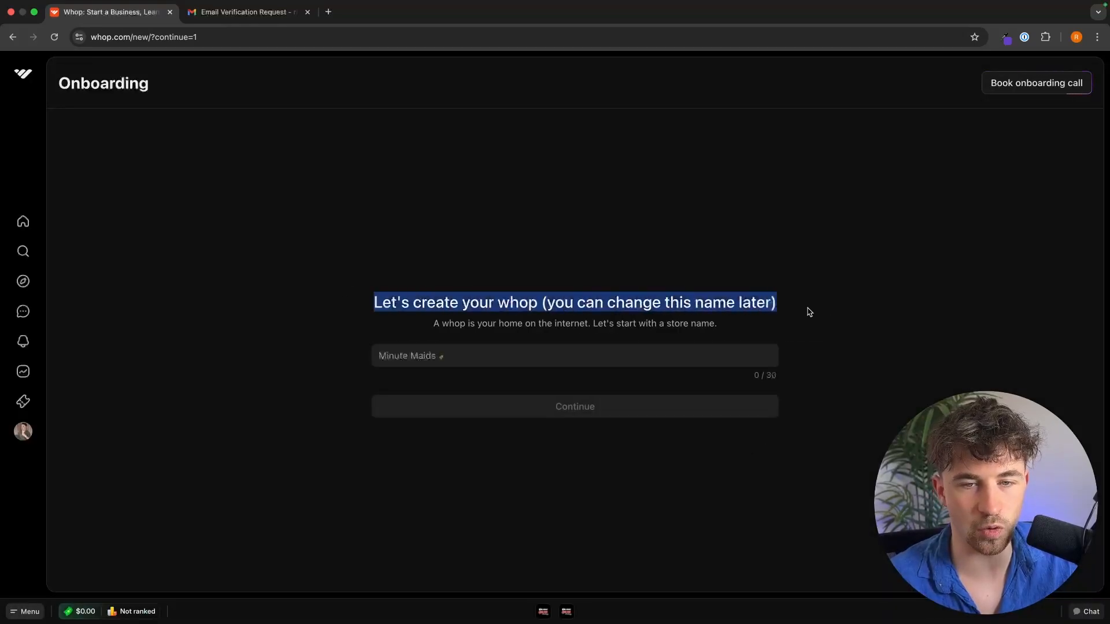
pyautogui.click(813, 313)
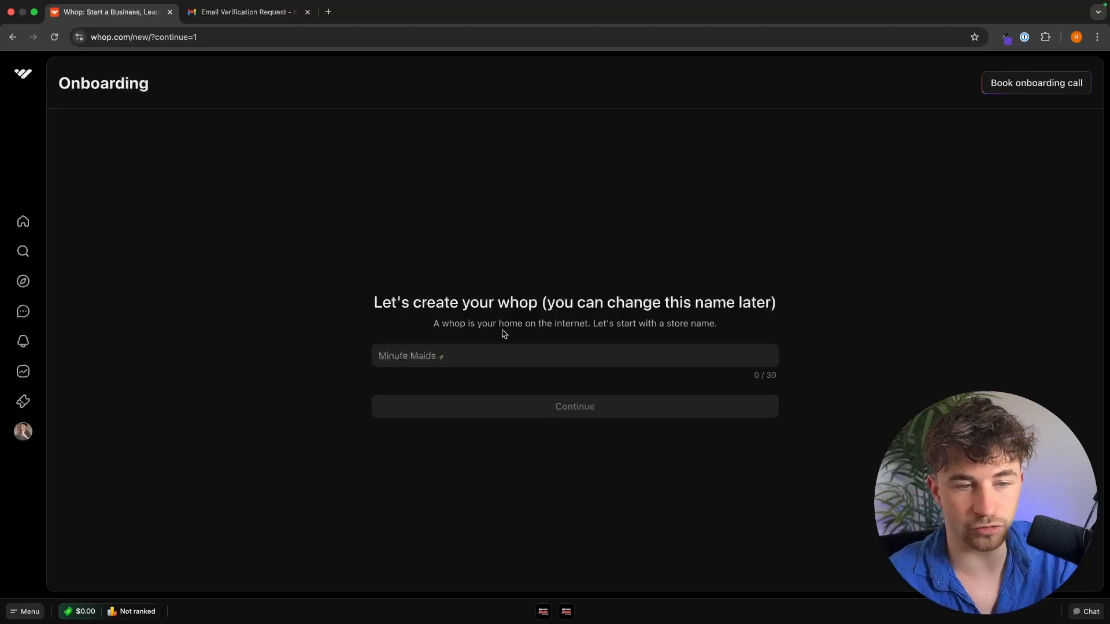
pyautogui.moveTo(433, 329); pyautogui.dragTo(738, 335)
pyautogui.click(555, 350)
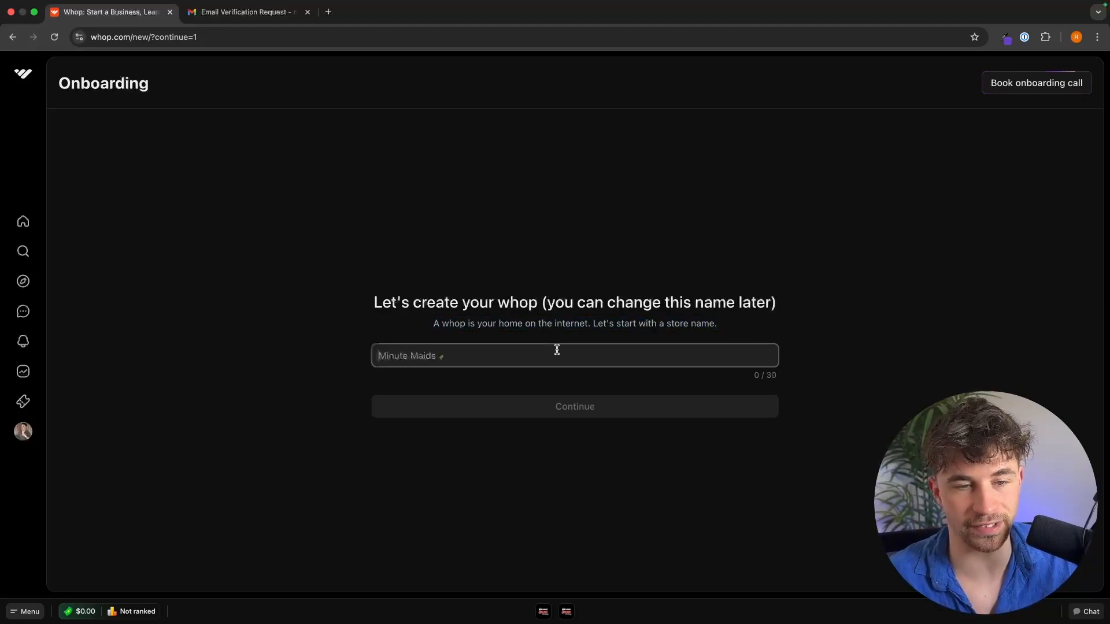
pyautogui.write("Riley Holden's p")
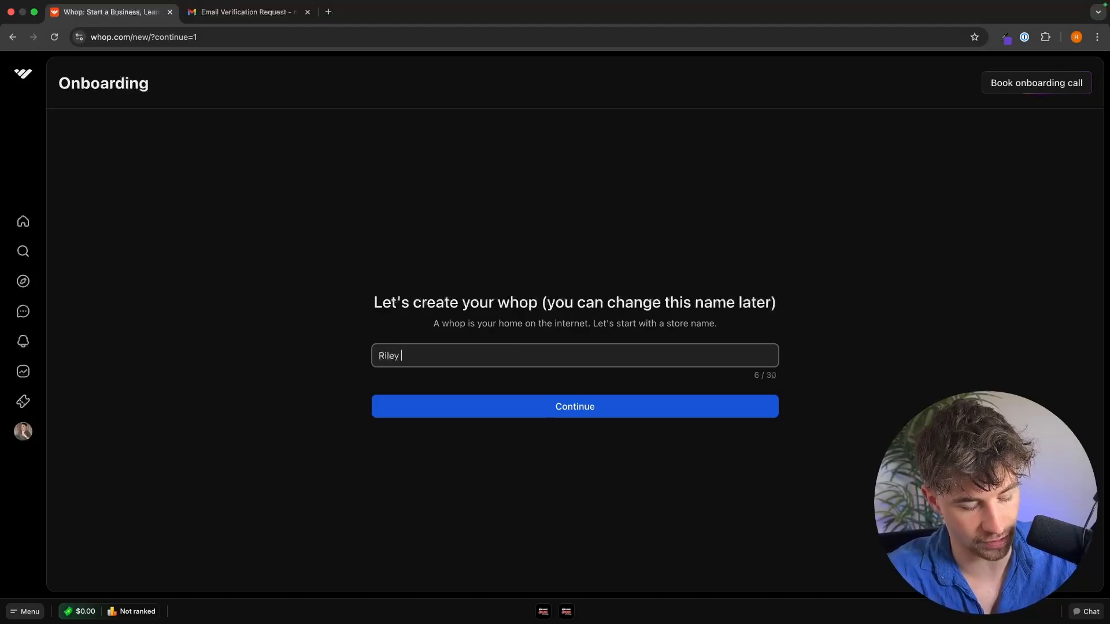
pyautogui.write('iano Community')
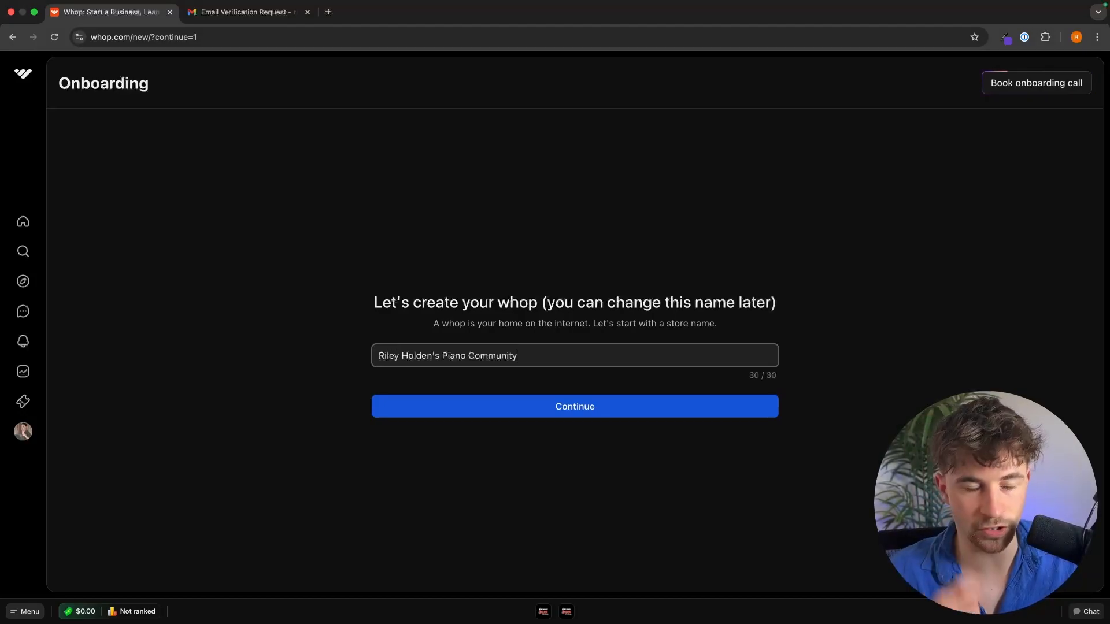
pyautogui.click(857, 306)
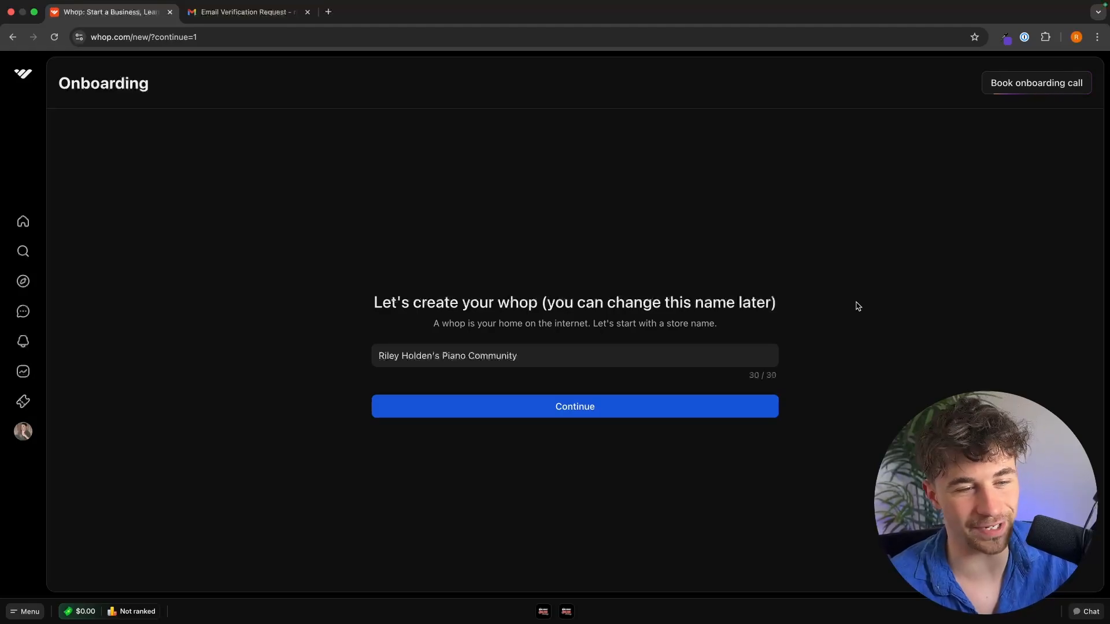
pyautogui.click(579, 404)
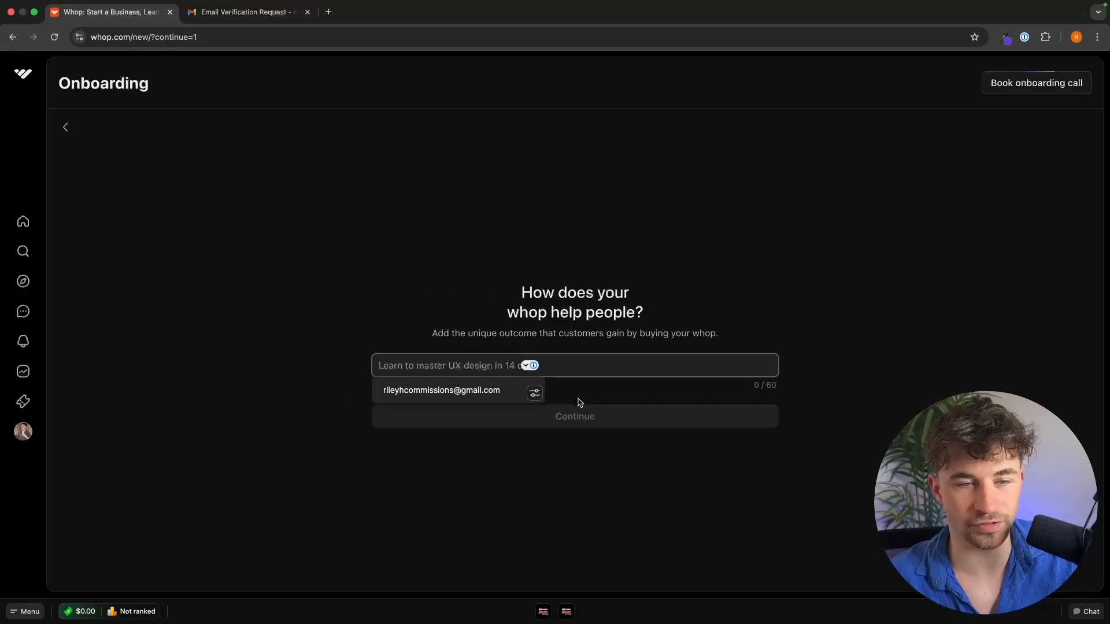
# Describe how the whop helps people as "Go from beginner to pro on the piano in less than 90 days"
pyautogui.click(699, 299)
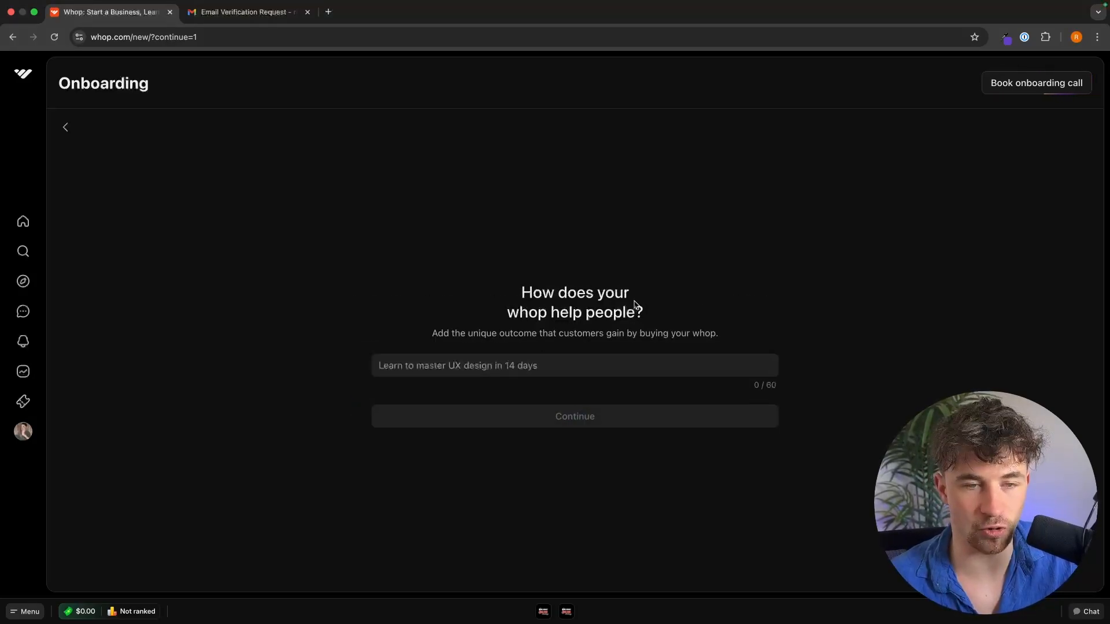
pyautogui.tripleClick(554, 290)
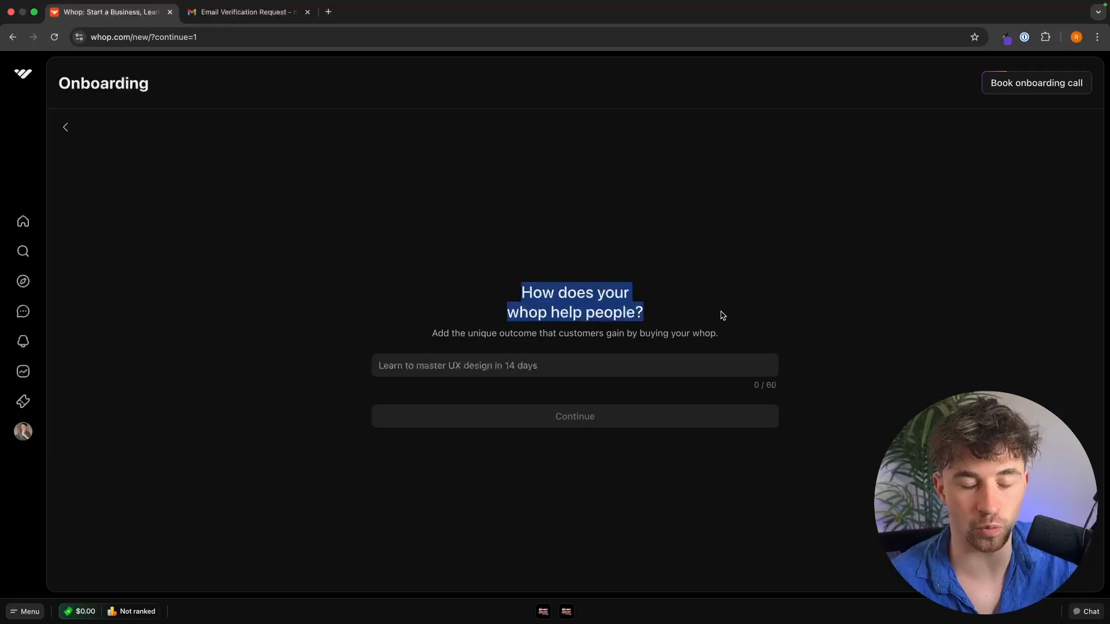
pyautogui.click(498, 364)
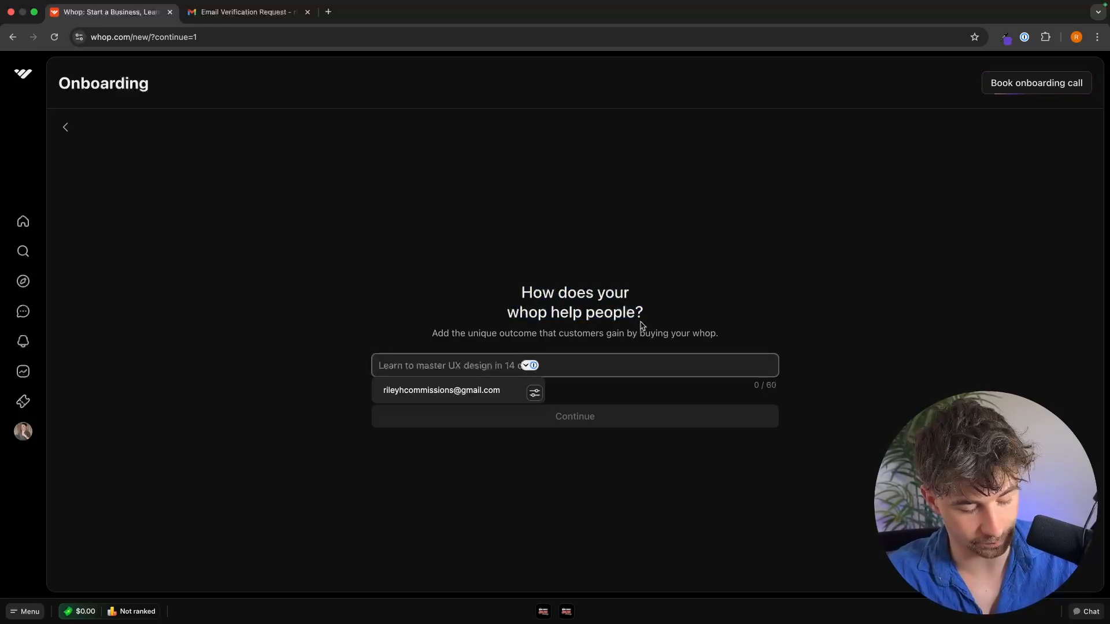
pyautogui.write('Go from be')
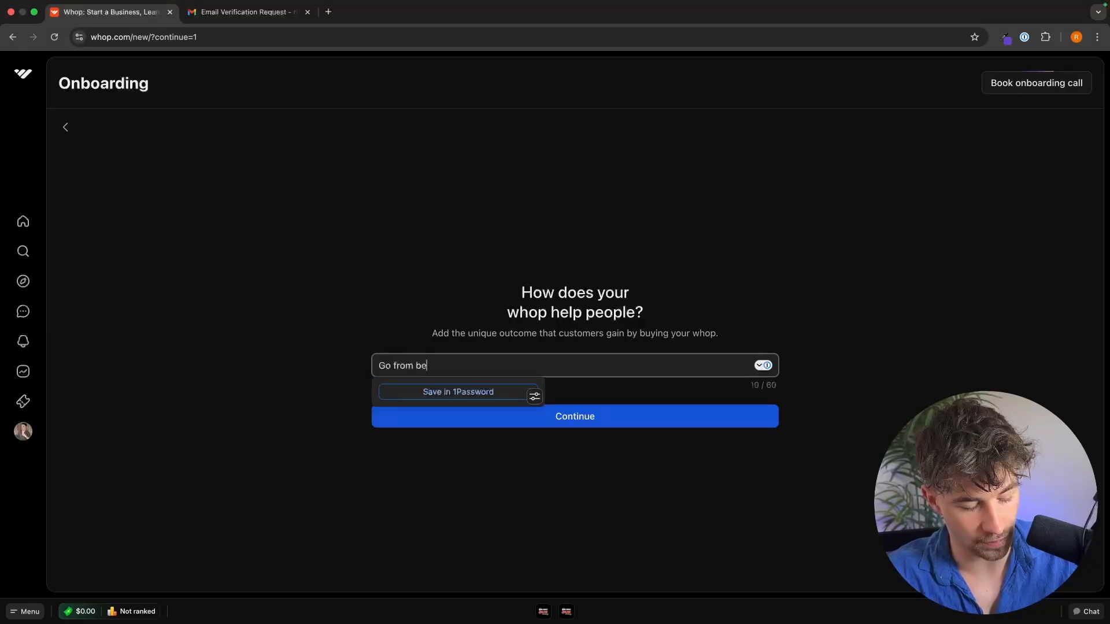
pyautogui.write('ginner to pro ')
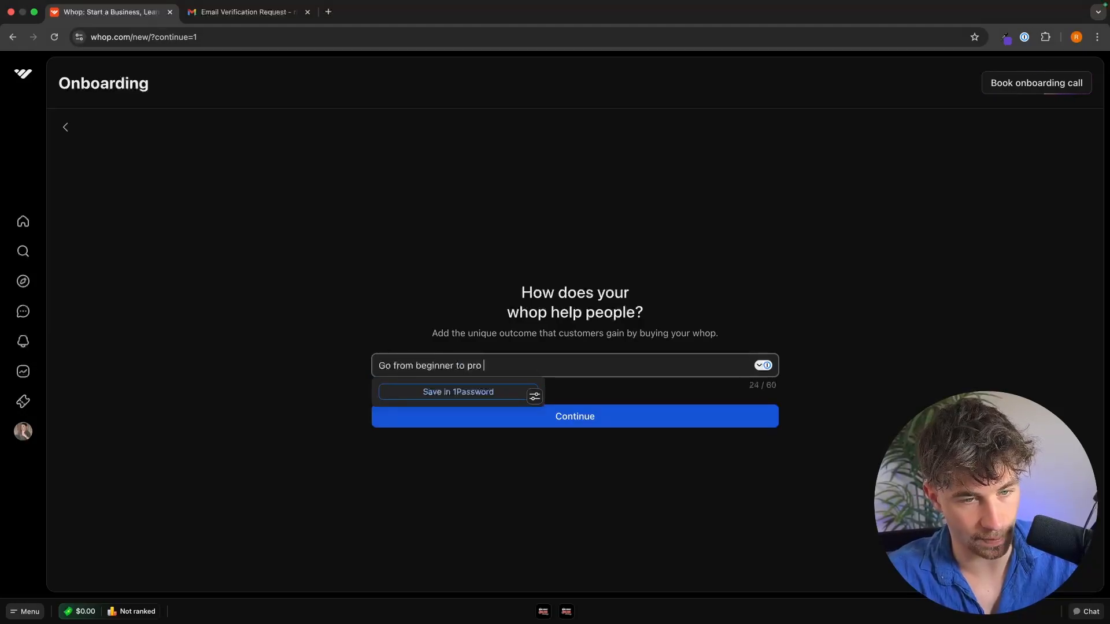
pyautogui.write('on the pina')
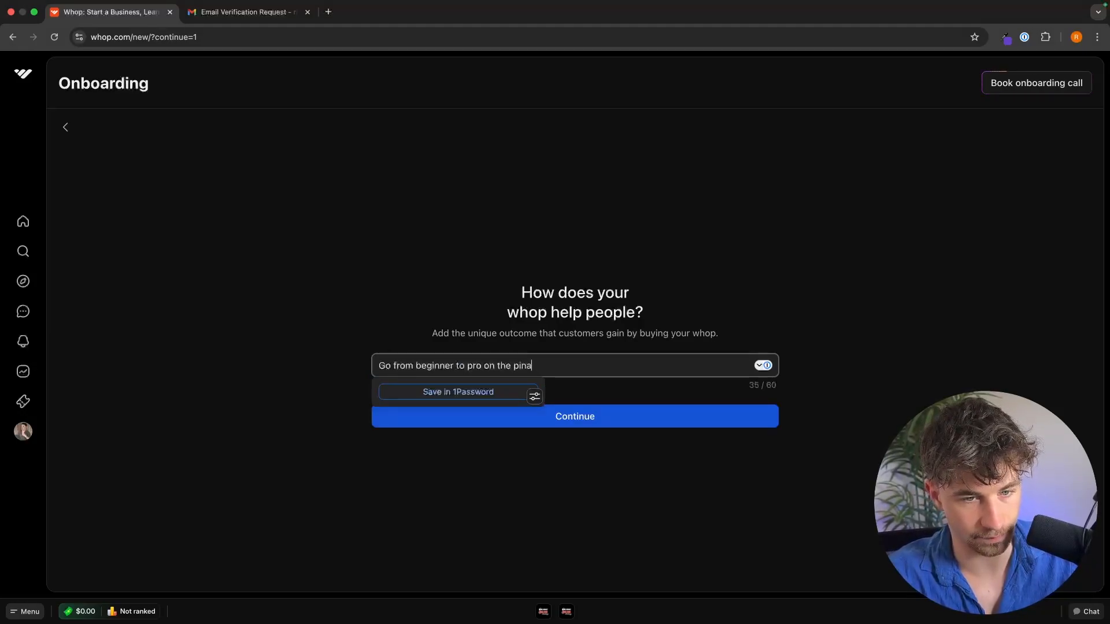
pyautogui.press('BackSpace')
pyautogui.press('BackSpace')
pyautogui.write('ano in less than 90 days')
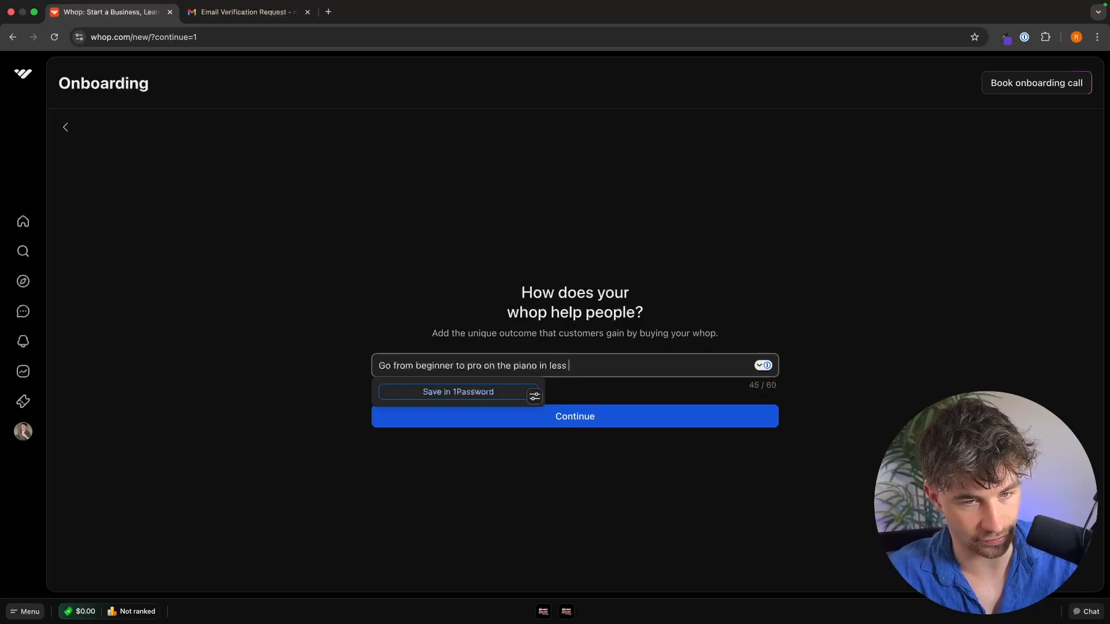
# Submit the description of how the whop helps people and continue to choosing the whop link
pyautogui.click(1035, 87)
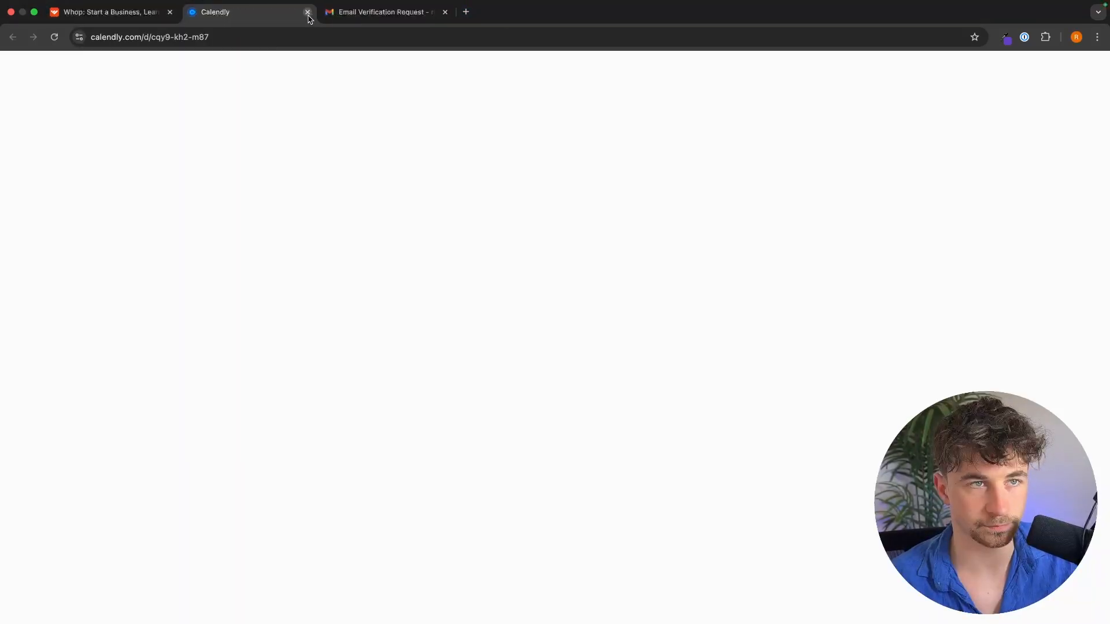
pyautogui.click(308, 12)
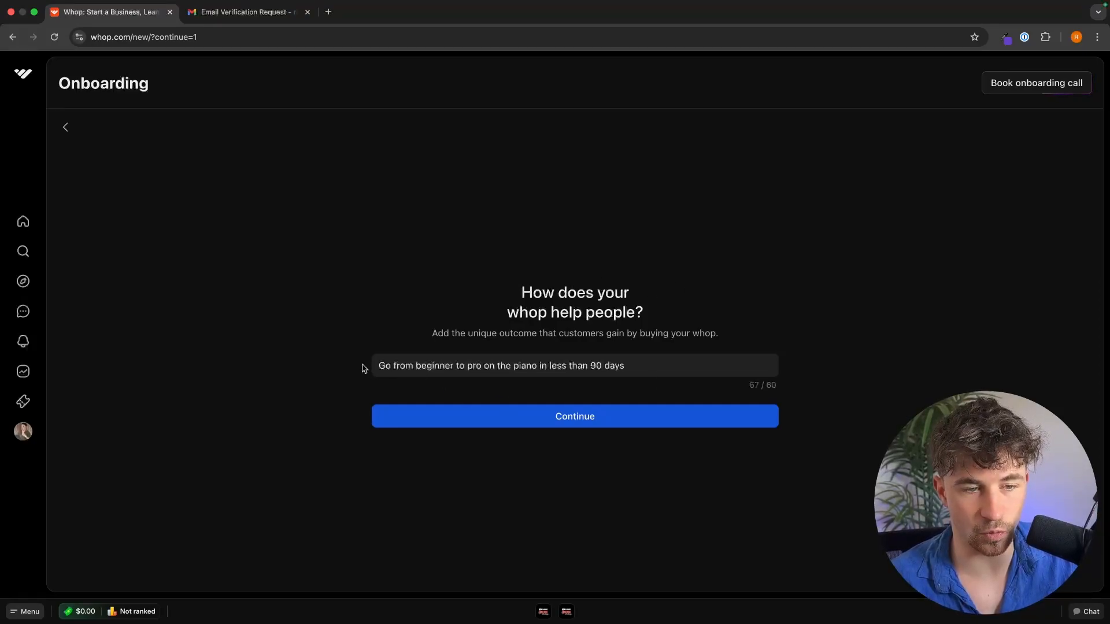
pyautogui.click(602, 412)
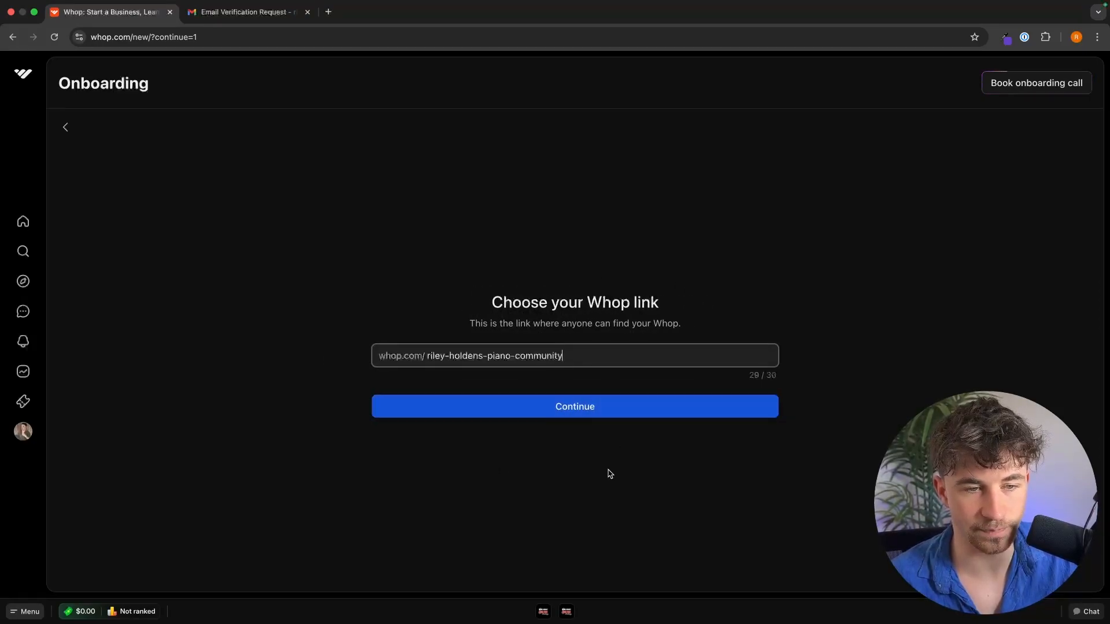
pyautogui.click(492, 305)
pyautogui.moveTo(492, 305); pyautogui.dragTo(730, 307)
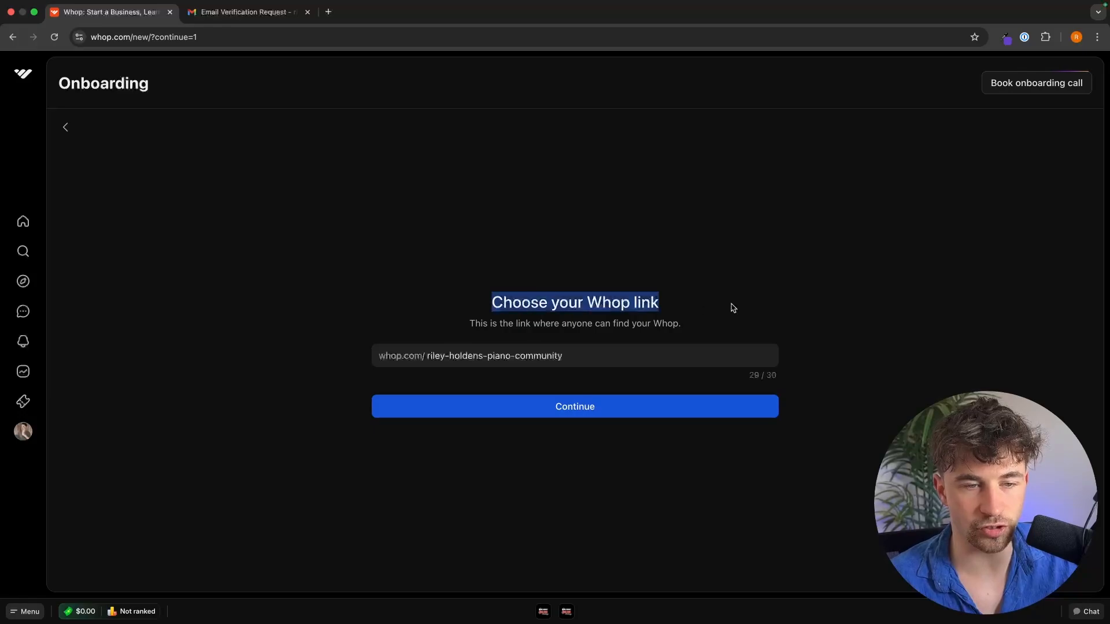
pyautogui.moveTo(380, 356); pyautogui.dragTo(591, 355)
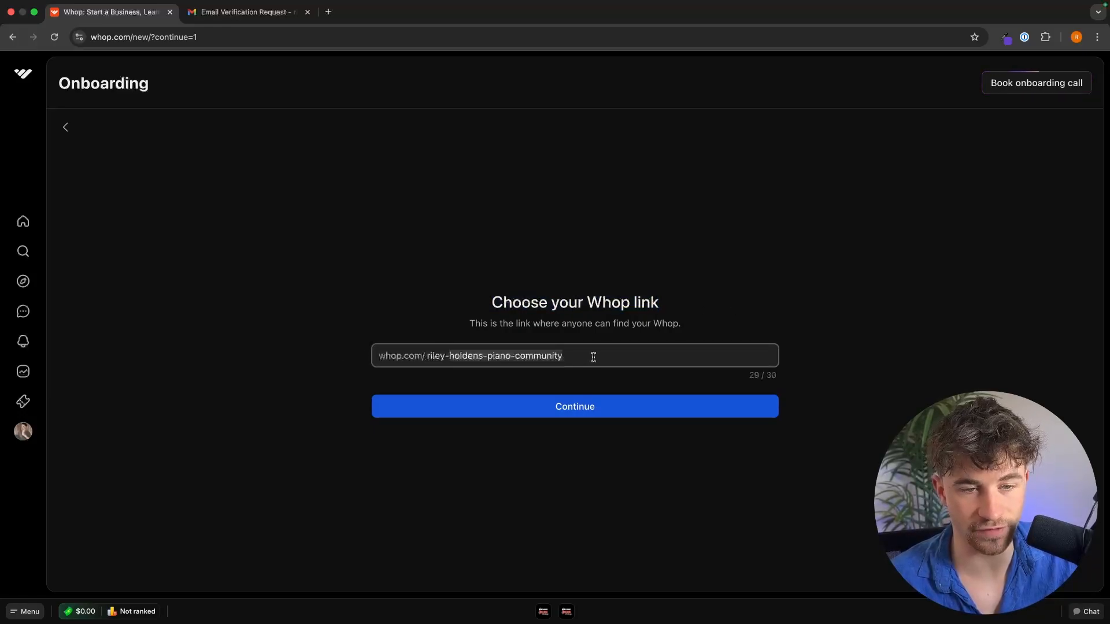
pyautogui.click(592, 355)
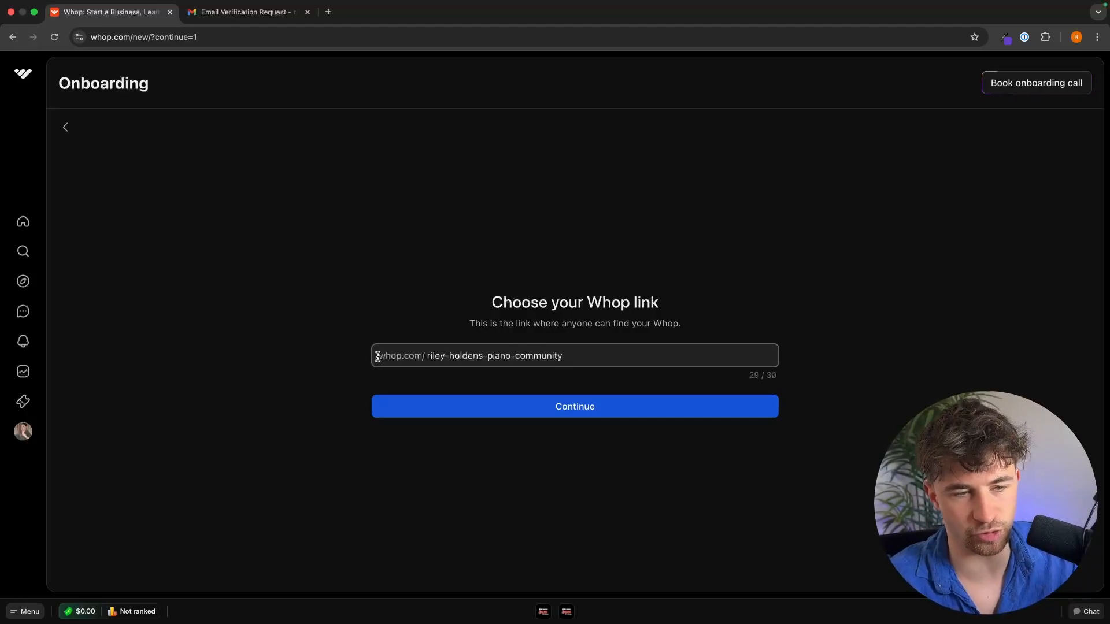
pyautogui.moveTo(577, 359); pyautogui.dragTo(495, 359)
pyautogui.click(569, 359)
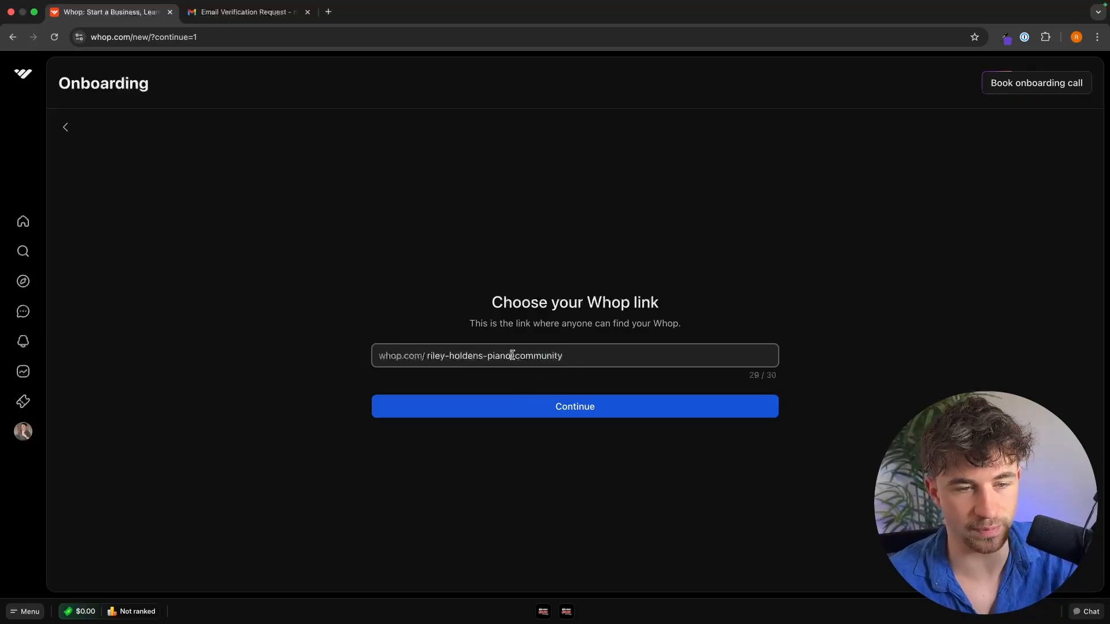
# Remove all hyphens from the suggested whop link so it reads as one word, and continue to finish onboarding
pyautogui.click(517, 357)
pyautogui.press('BackSpace')
pyautogui.click(487, 355)
pyautogui.press('BackSpace')
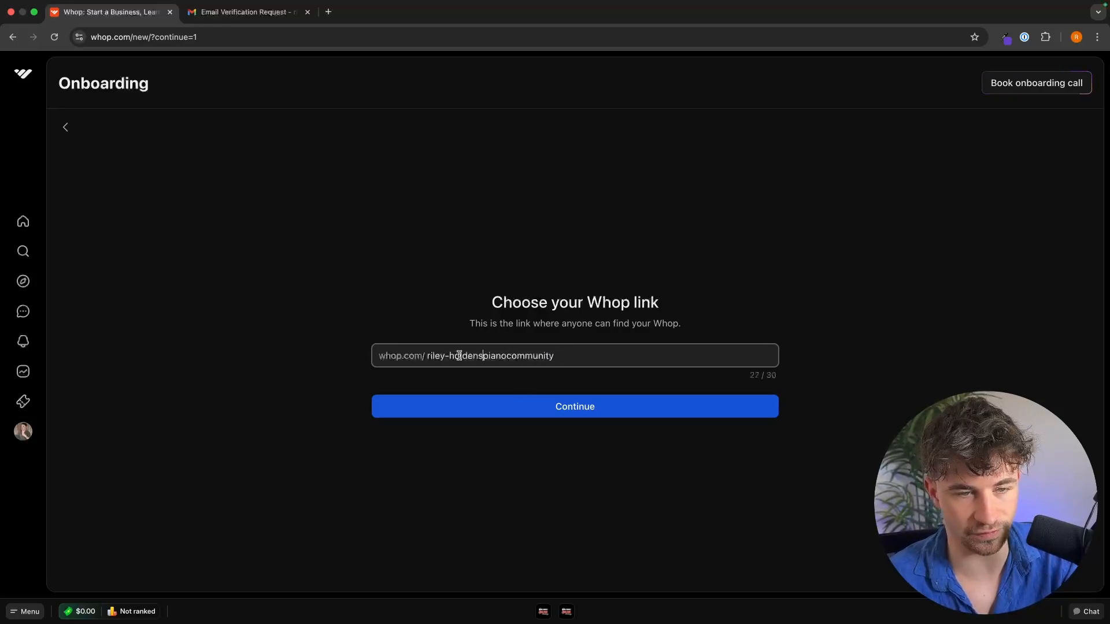
pyautogui.click(449, 355)
pyautogui.press('BackSpace')
pyautogui.click(979, 225)
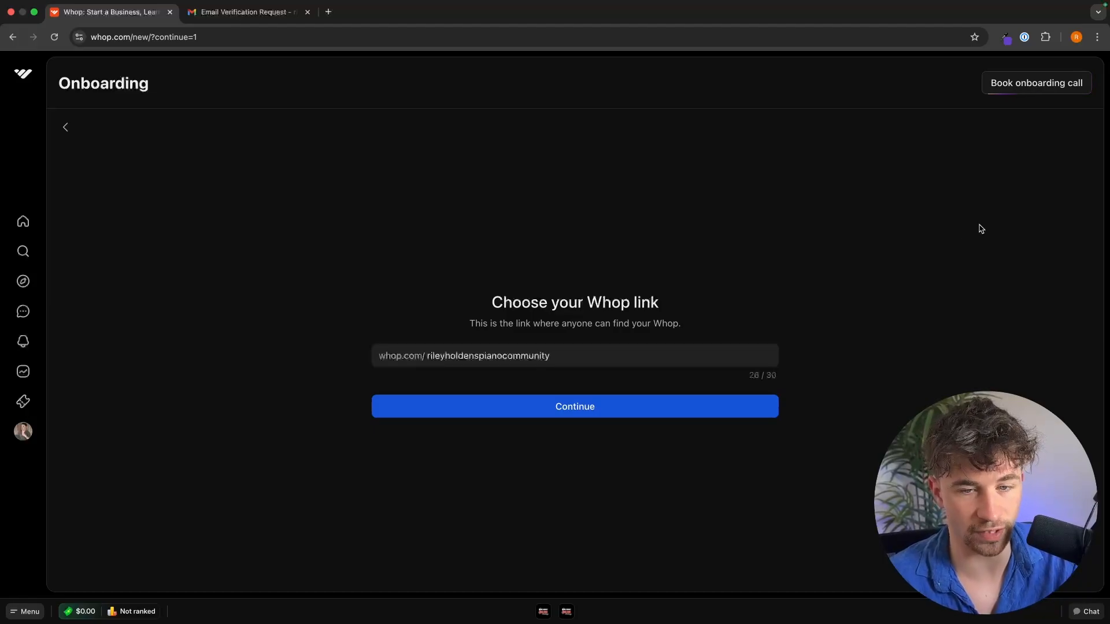
pyautogui.click(582, 418)
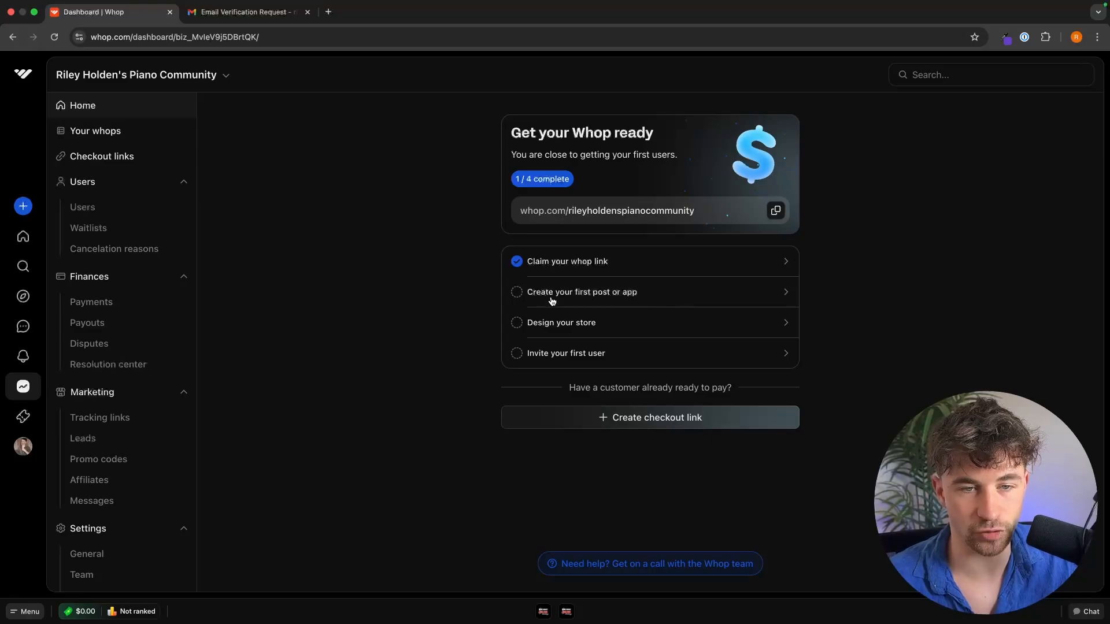
# Start the first post or app setup task and create a chat app named "Beginners Piano Chat"
pyautogui.click(609, 291)
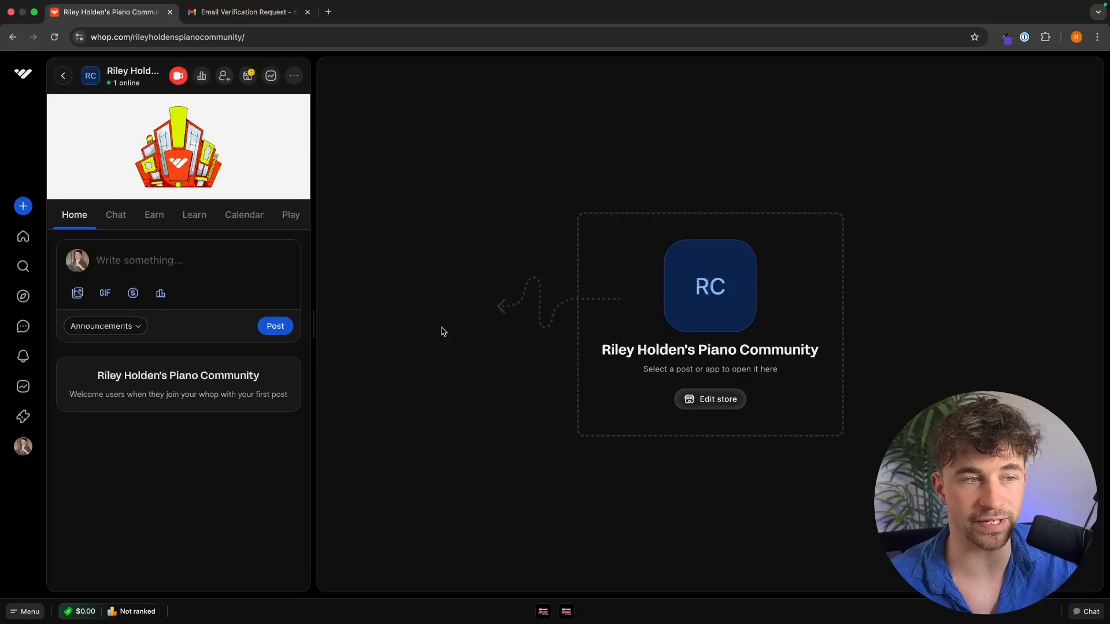
pyautogui.click(122, 227)
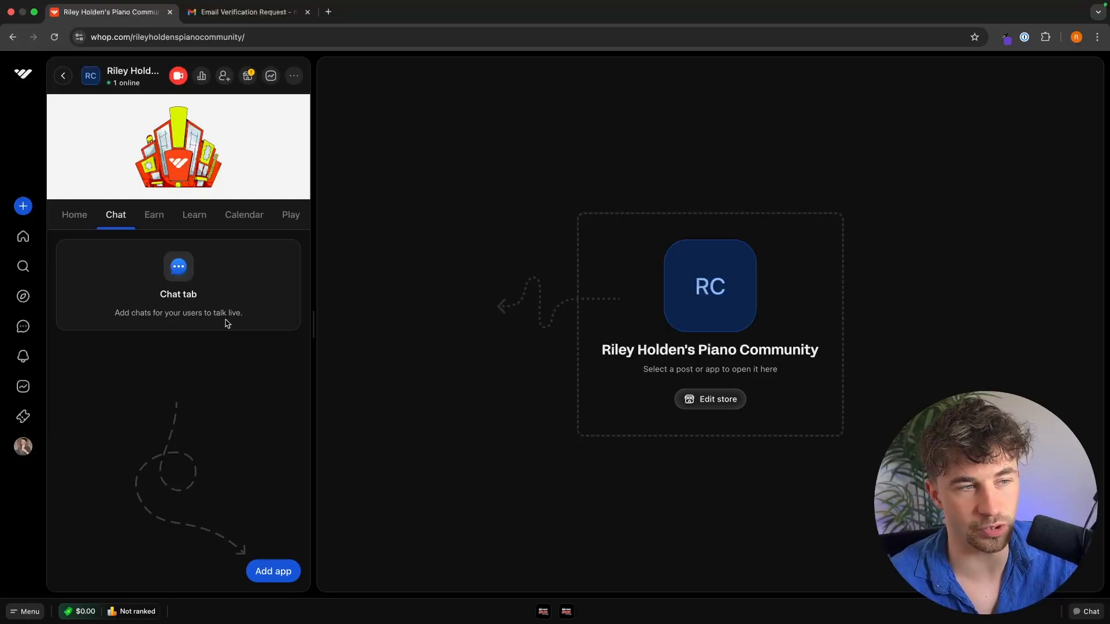
pyautogui.click(279, 572)
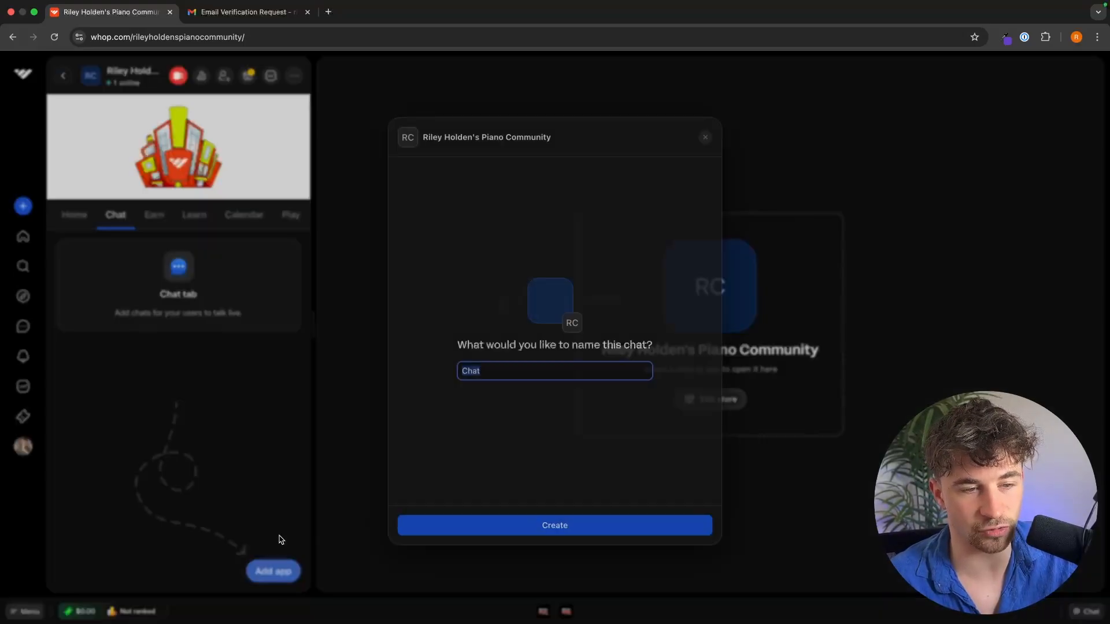
pyautogui.click(459, 347)
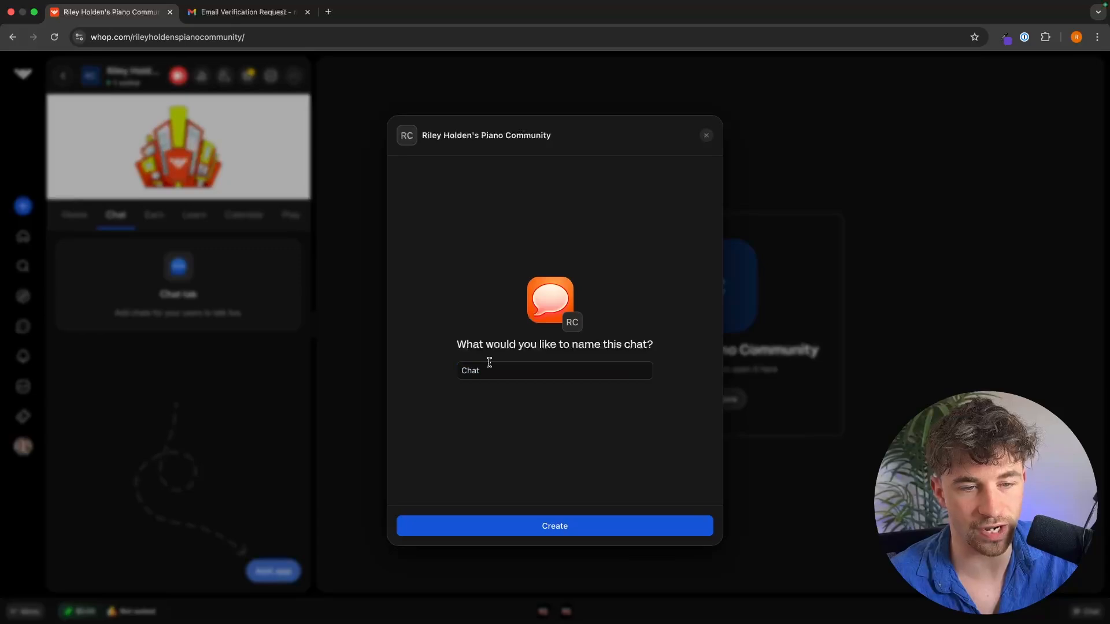
pyautogui.click(489, 368)
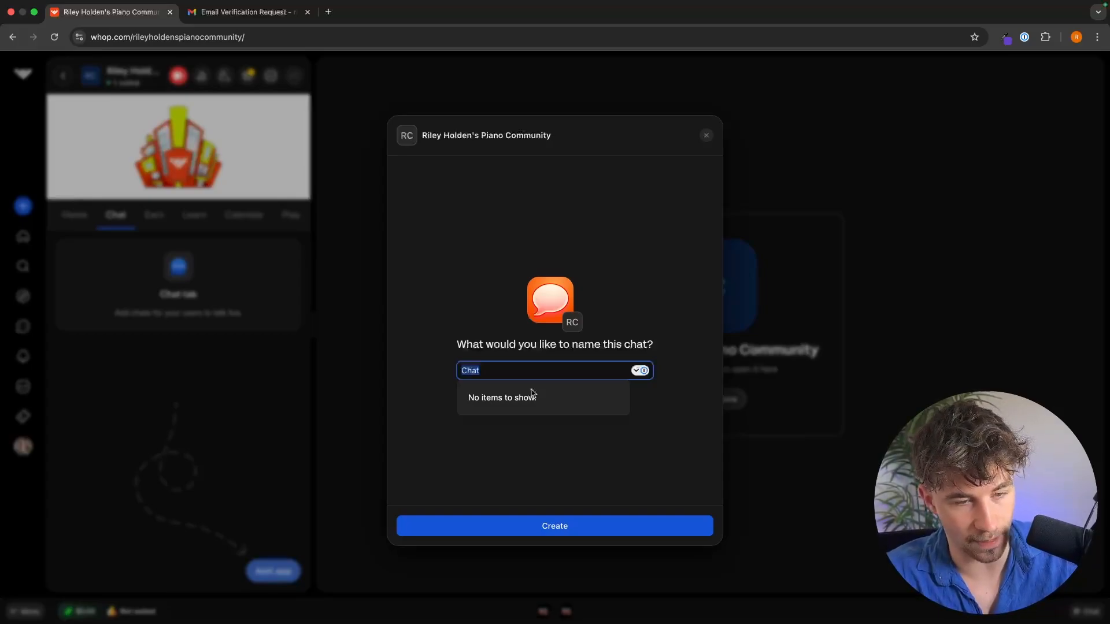
pyautogui.write('Beginners Piano ')
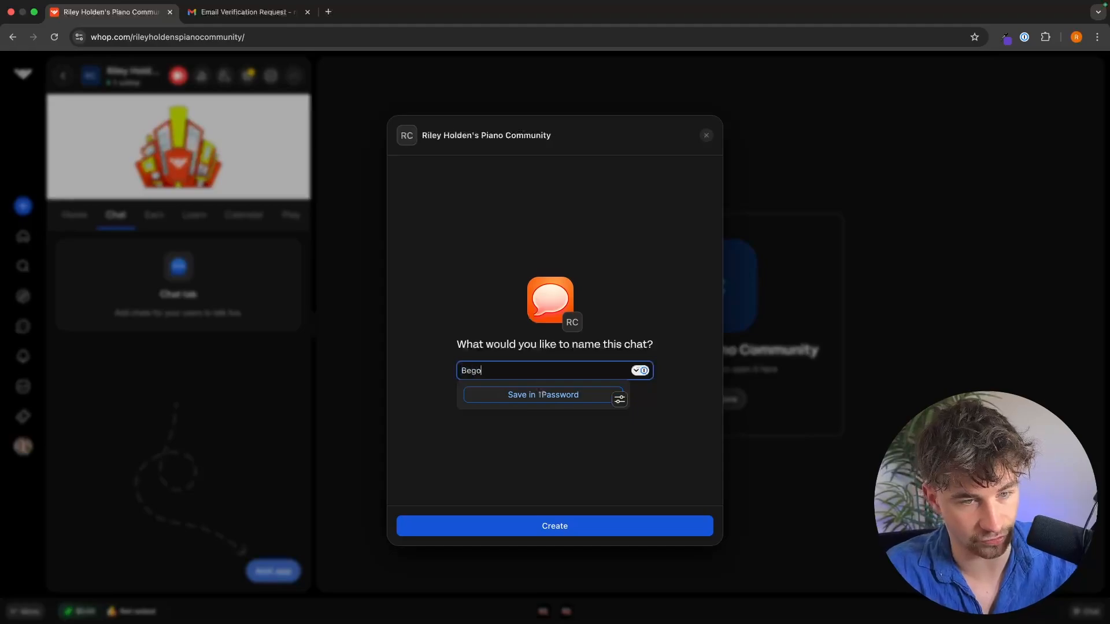
pyautogui.write('Chat')
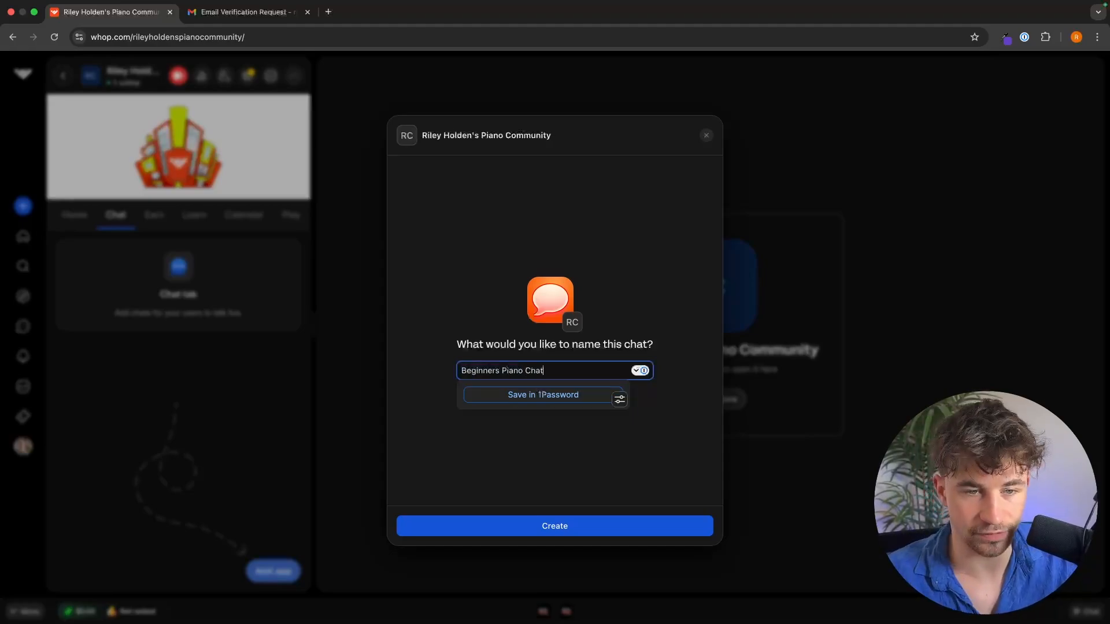
pyautogui.click(648, 403)
pyautogui.click(558, 526)
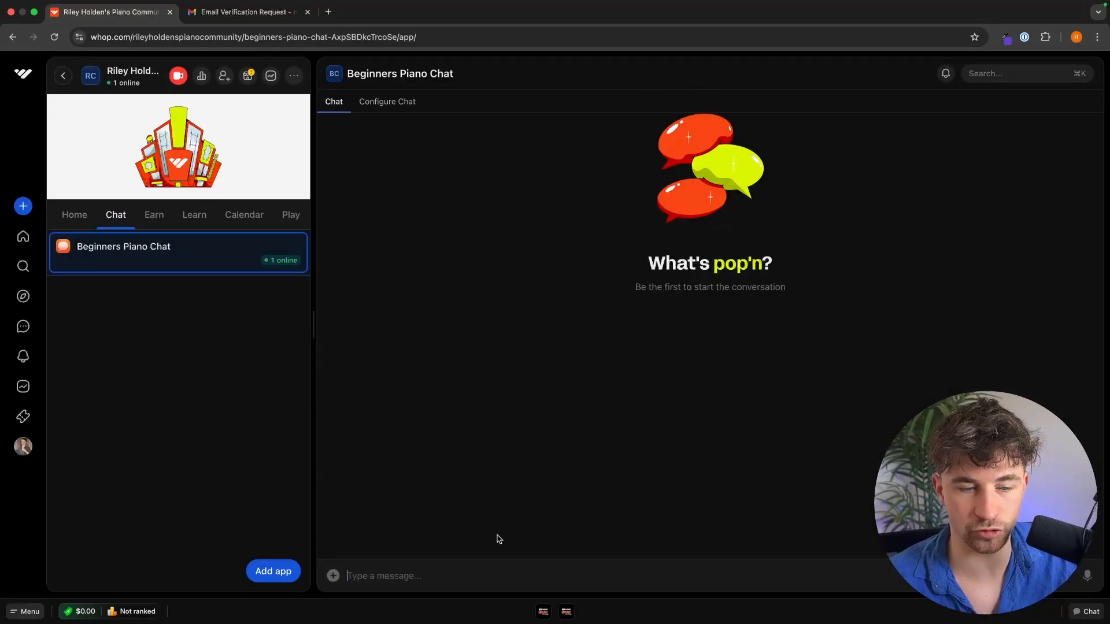
# Send the message "Hey im new to the communty" in the Beginners Piano Chat
pyautogui.click(358, 573)
pyautogui.write('Hey ')
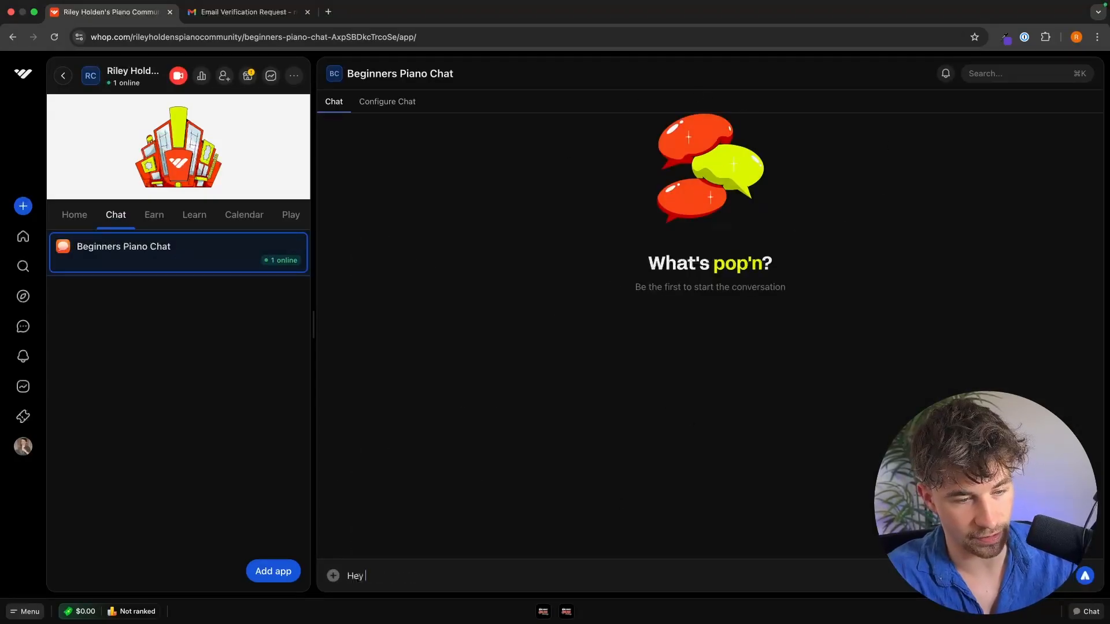
pyautogui.write('im new to')
pyautogui.press('BackSpace')
pyautogui.write('ew to the commi')
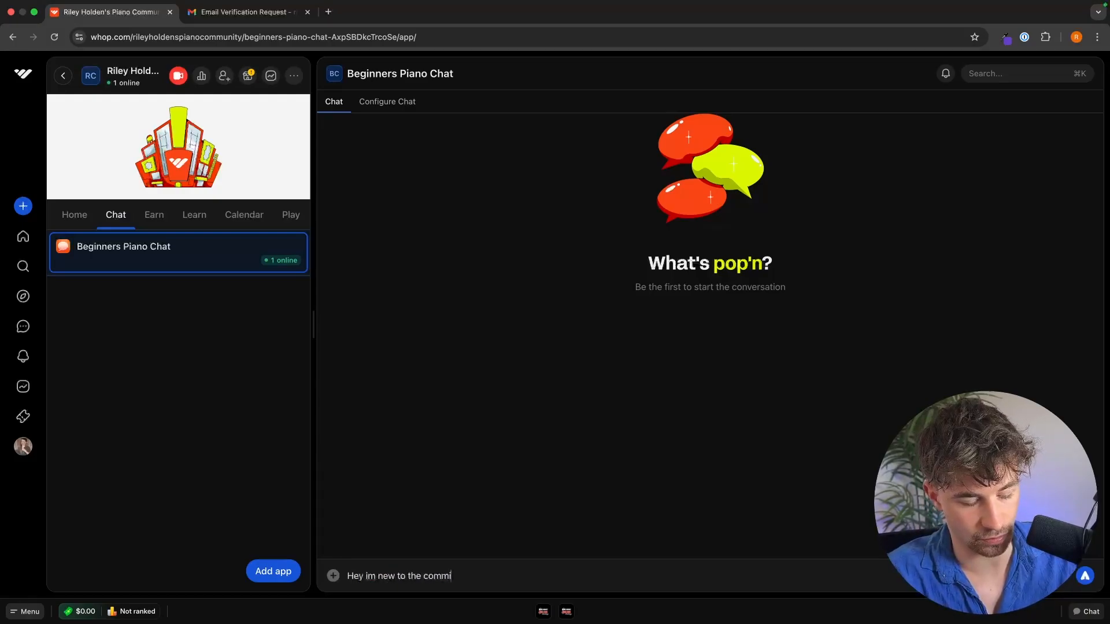
pyautogui.write('nty')
pyautogui.press('Return')
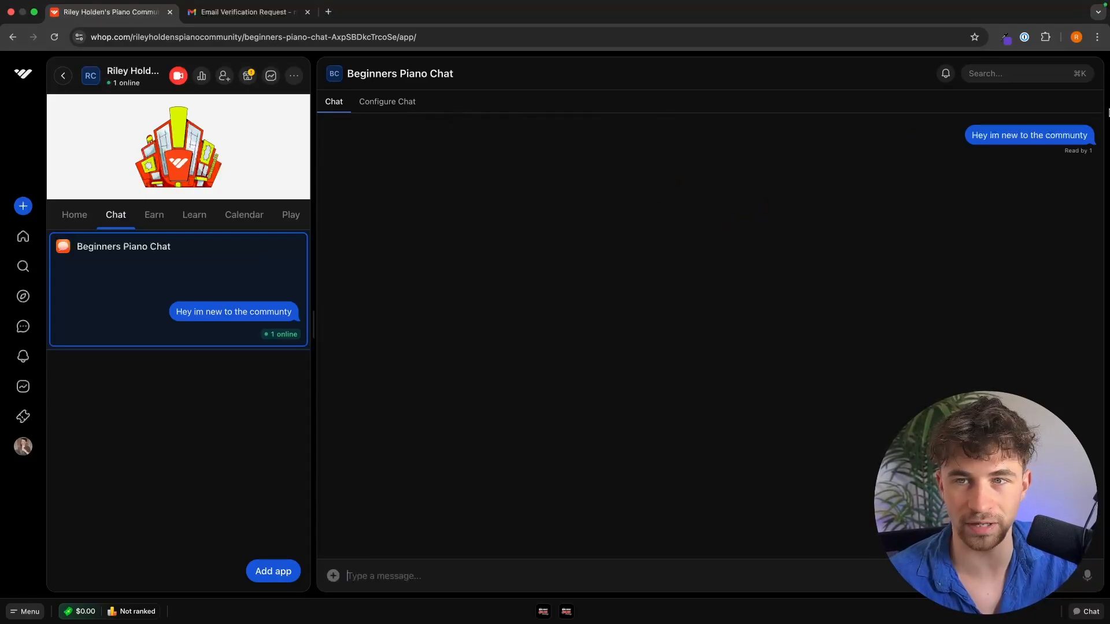
# Save the Beginners Piano Chat's description as "A chat for piano beginners to share their progress and get tips from the community"
pyautogui.moveTo(998, 140)
pyautogui.moveTo(258, 287)
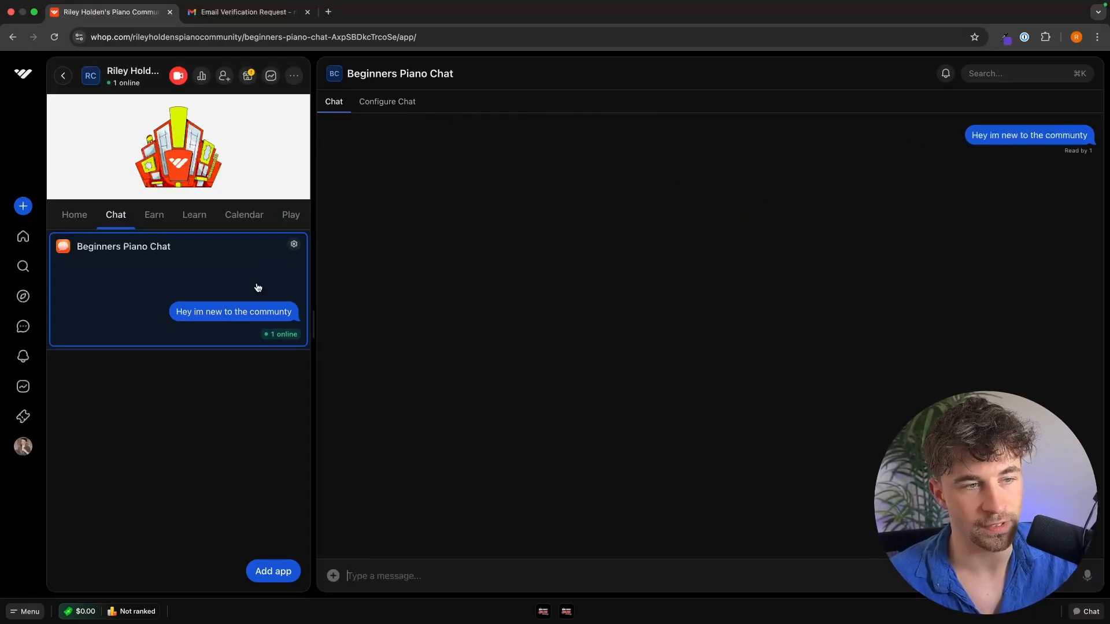
pyautogui.click(294, 244)
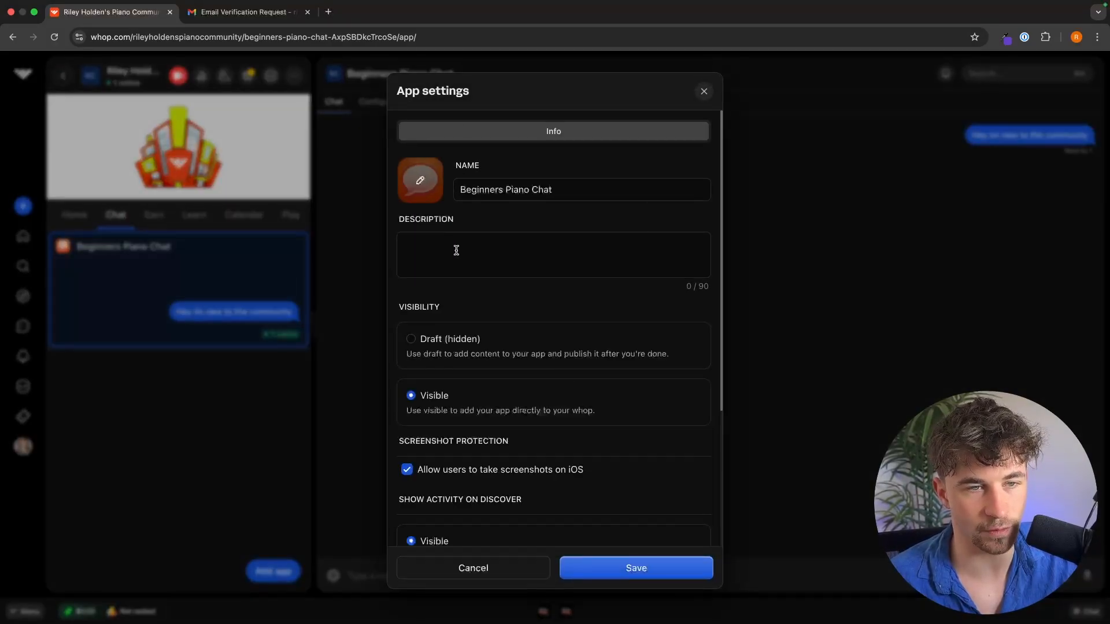
pyautogui.click(426, 252)
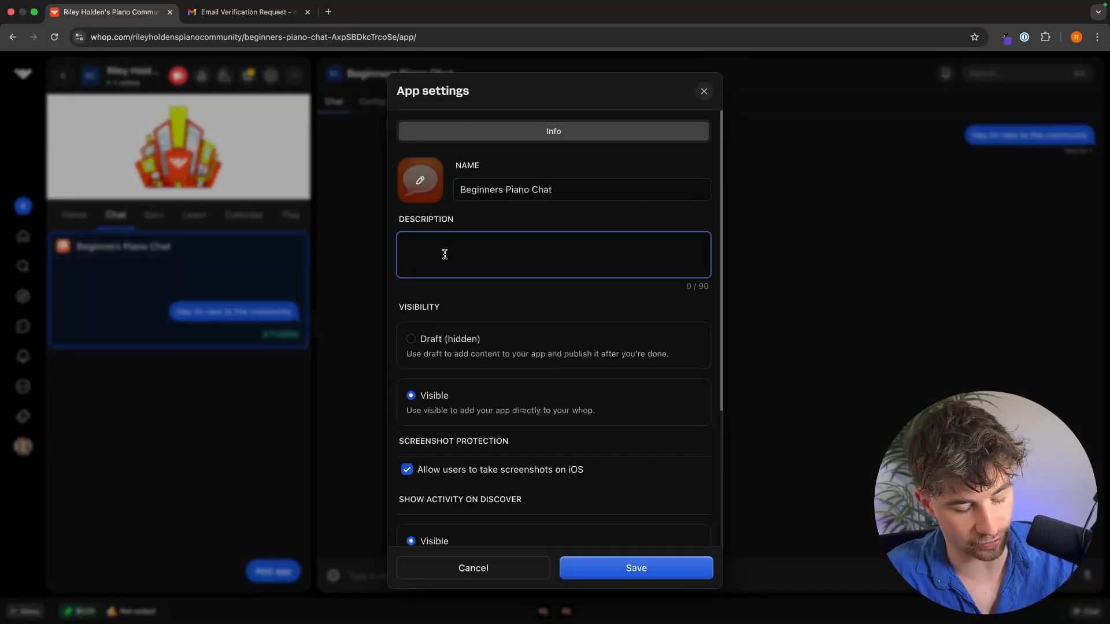
pyautogui.write('A chat for piano beginners to share their progress and get tips from the community')
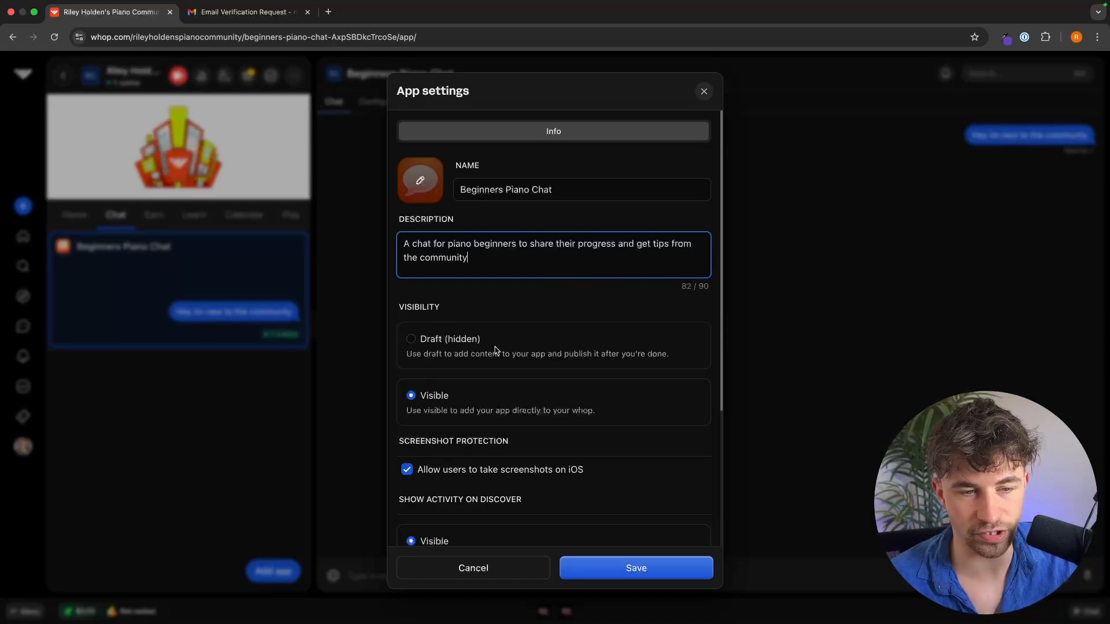
pyautogui.scroll(-2, 650, 524)
pyautogui.click(644, 571)
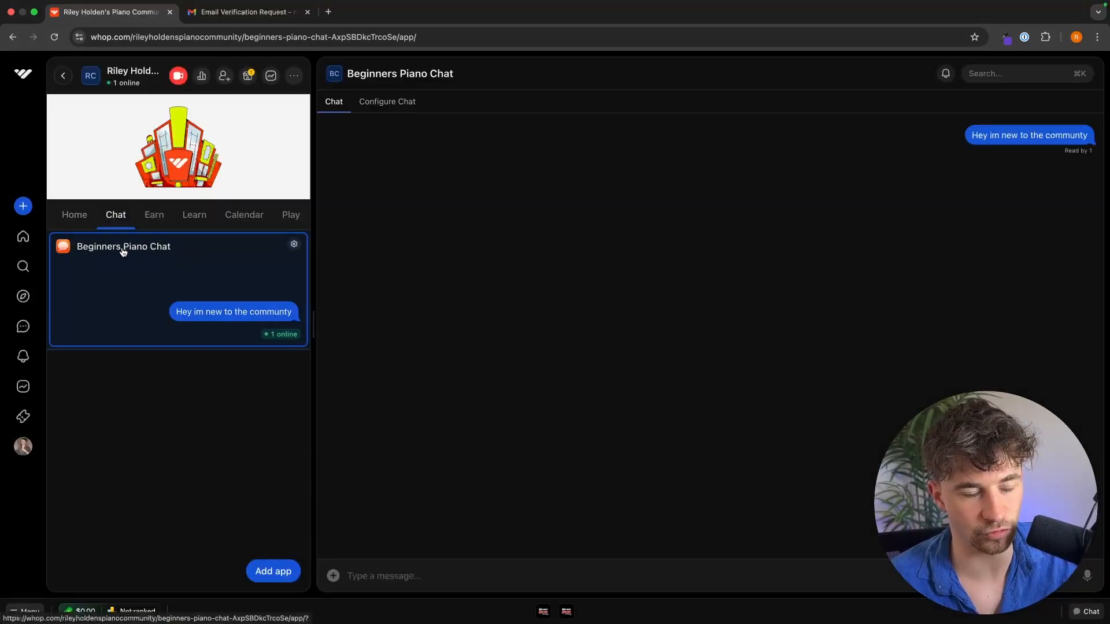
# Create a second chat app named "Advanced Piano Chat"
pyautogui.click(273, 570)
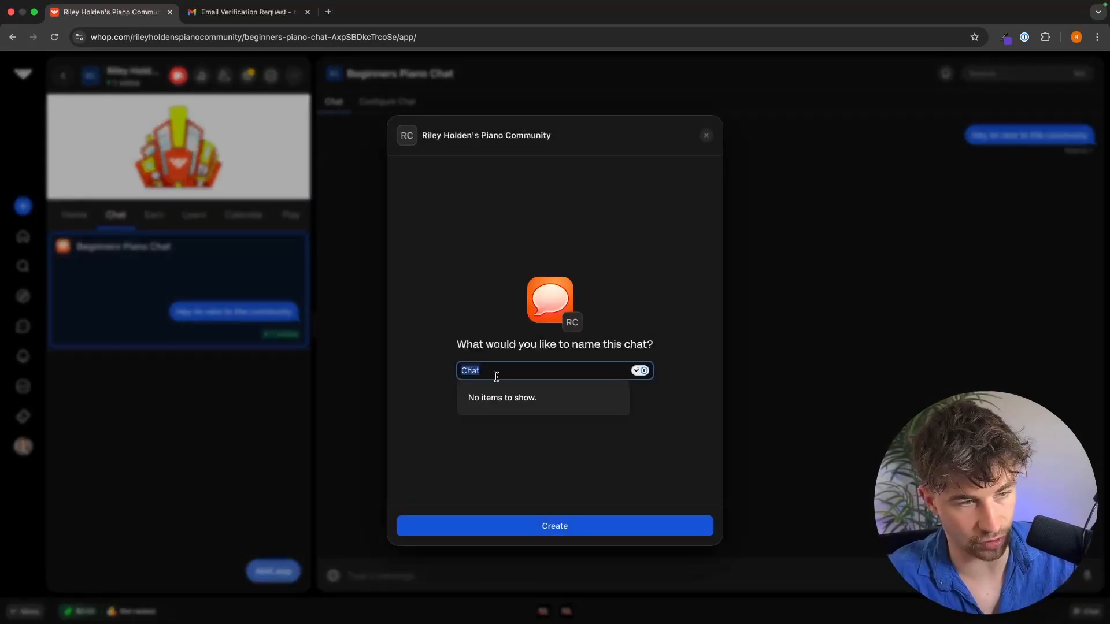
pyautogui.write('Adv')
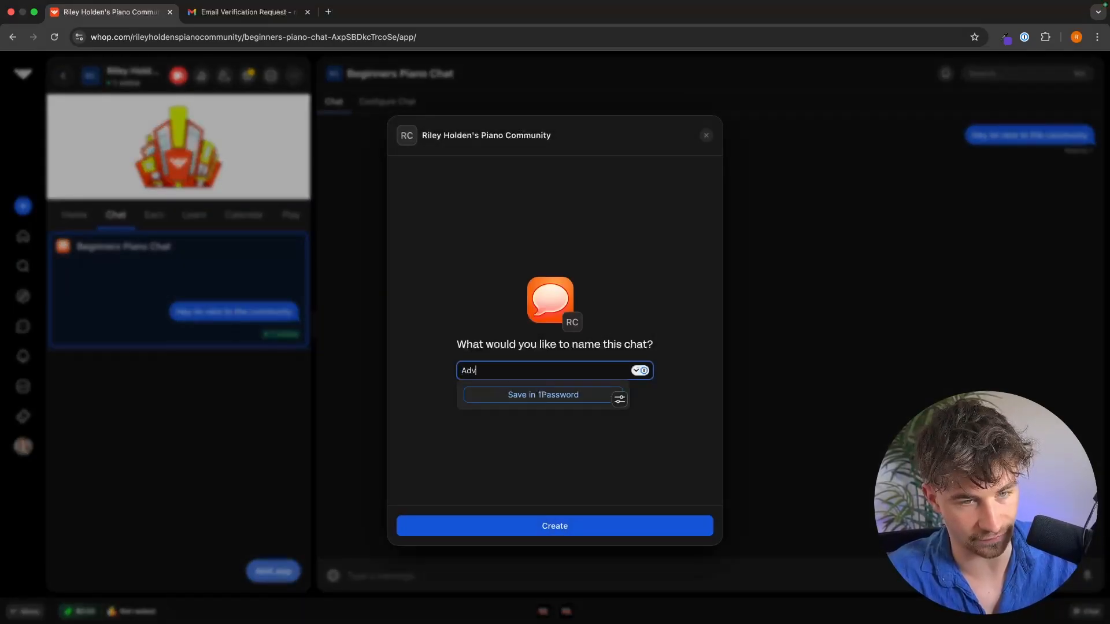
pyautogui.write('anced Piano ')
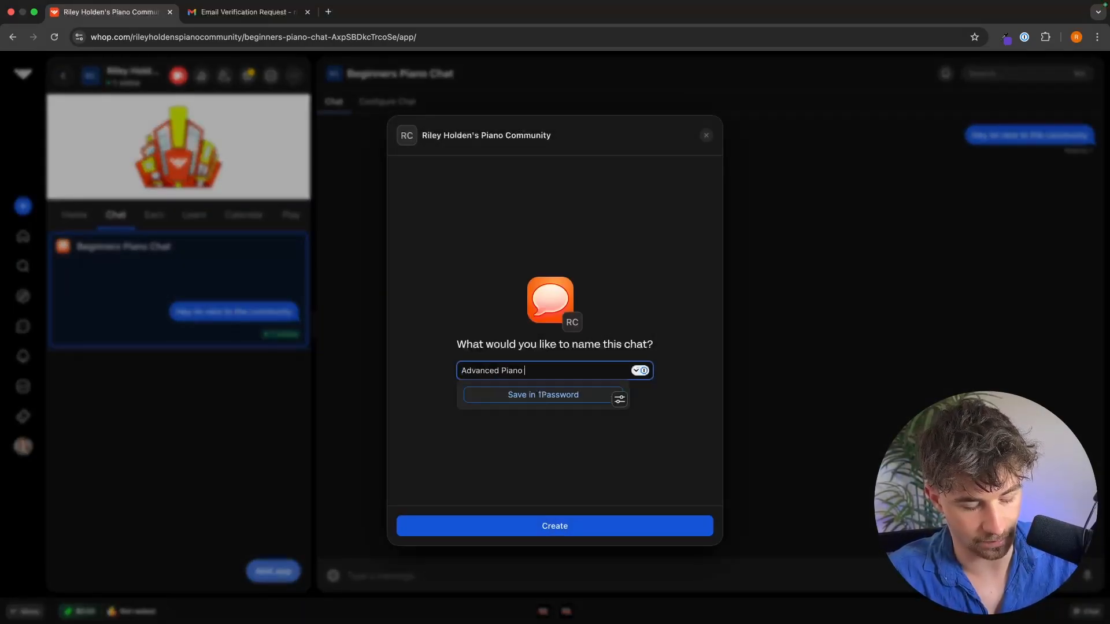
pyautogui.write('Chat')
pyautogui.click(520, 527)
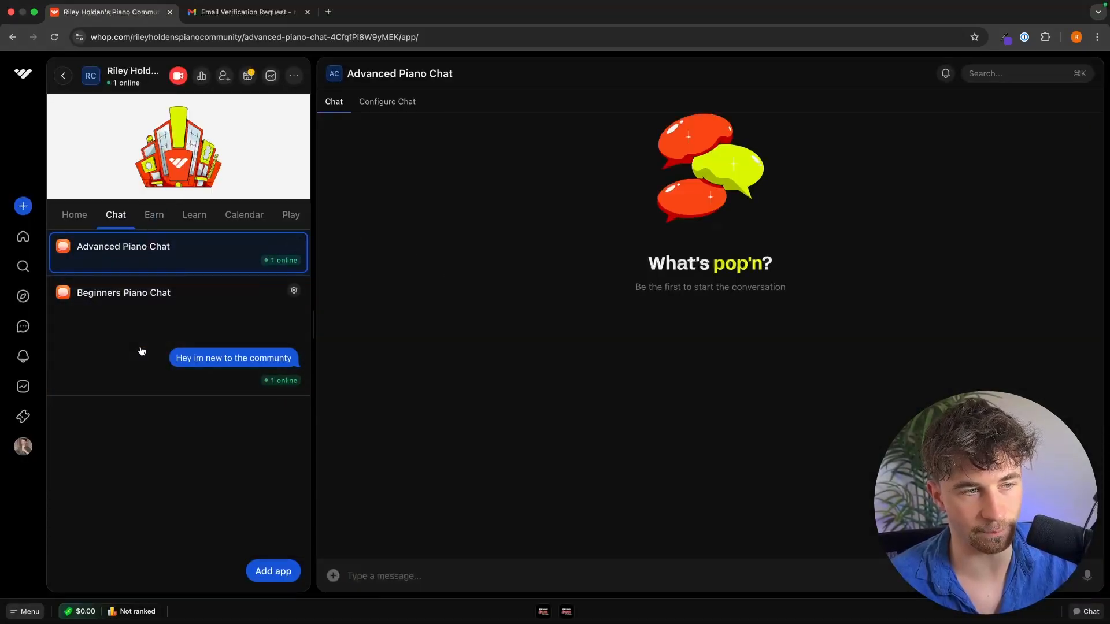
# Draft a bounty titled "Refer one friend to our community and earn $100" in the Earn section, and close it without creating it
pyautogui.click(153, 215)
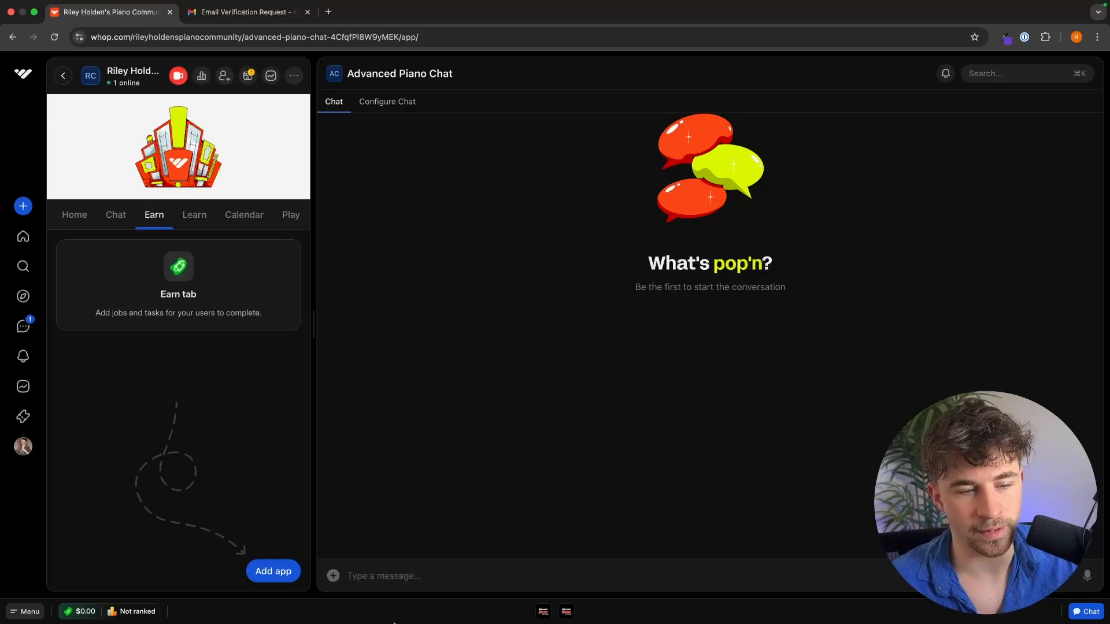
pyautogui.click(281, 571)
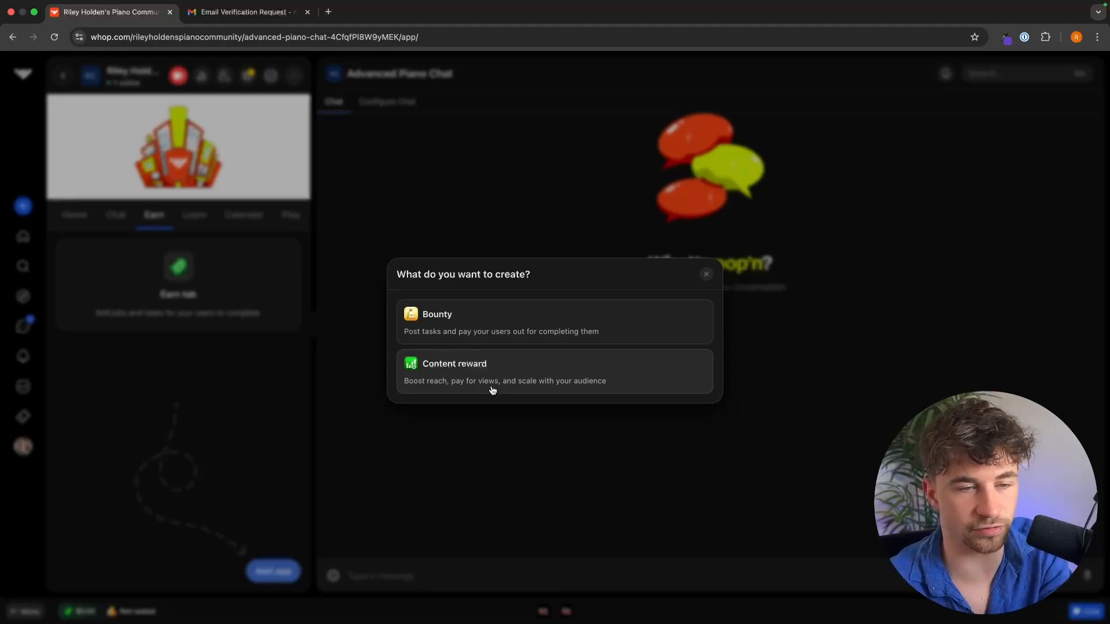
pyautogui.click(497, 318)
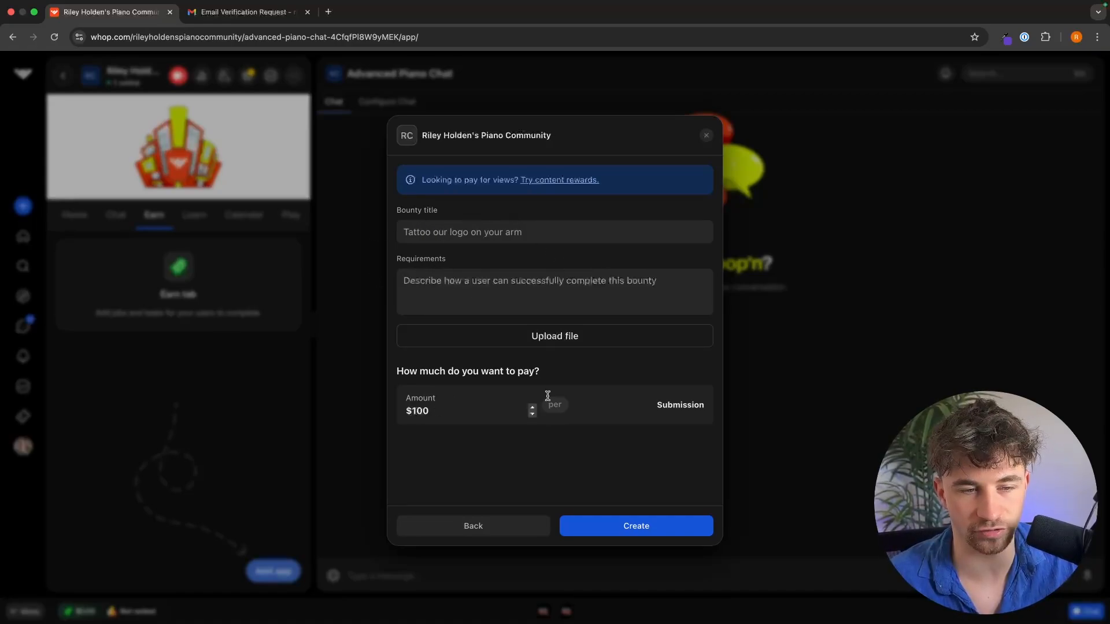
pyautogui.click(493, 237)
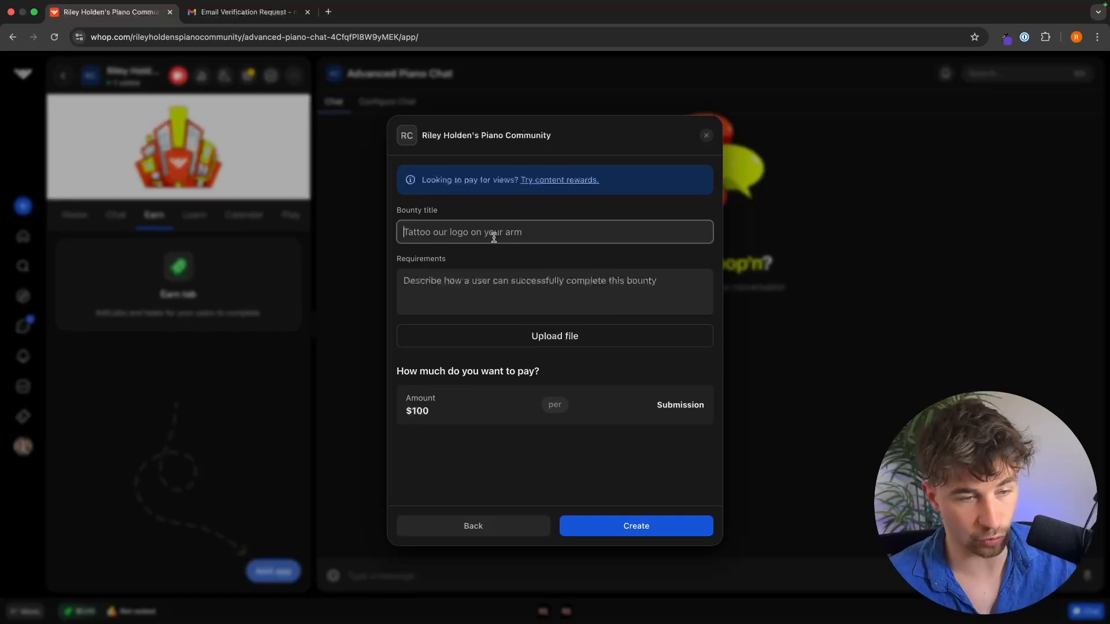
pyautogui.write('Refer')
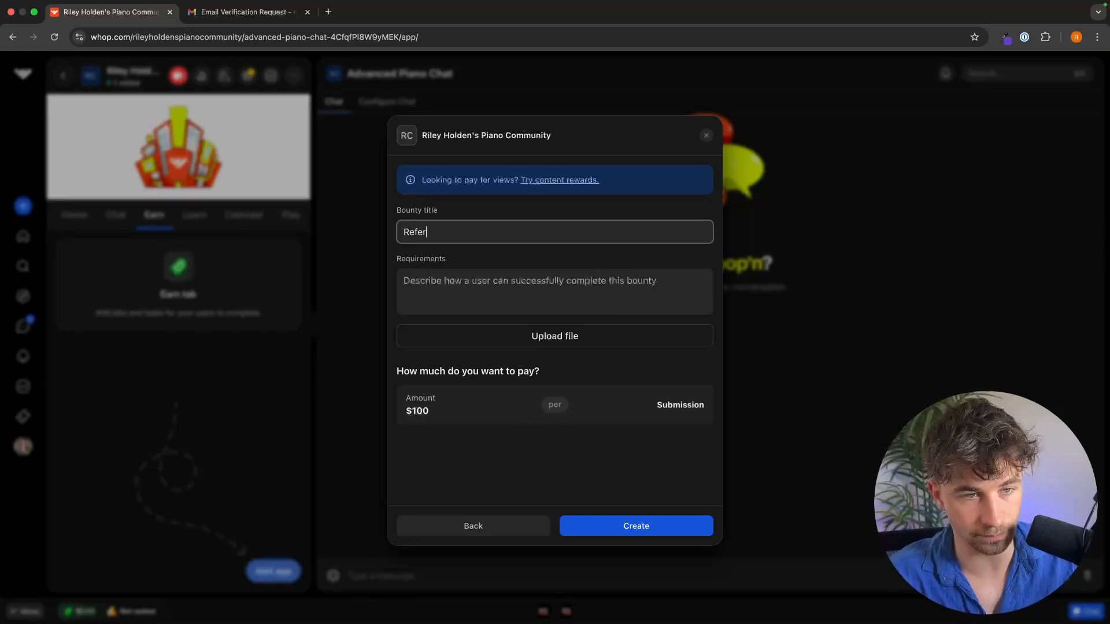
pyautogui.write(' one fri')
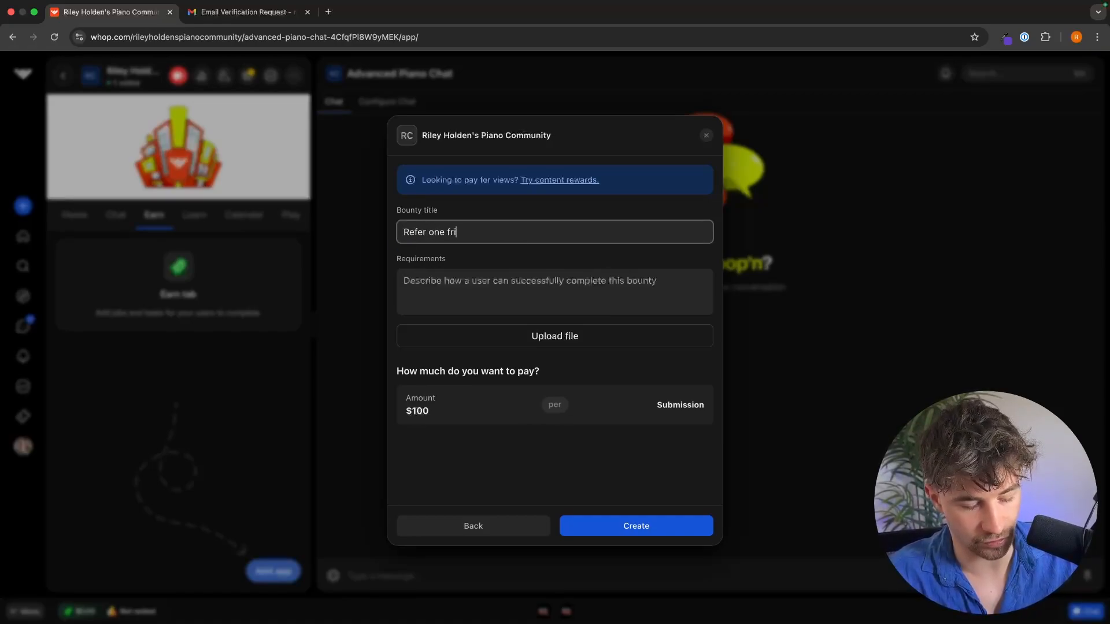
pyautogui.write('end to our co')
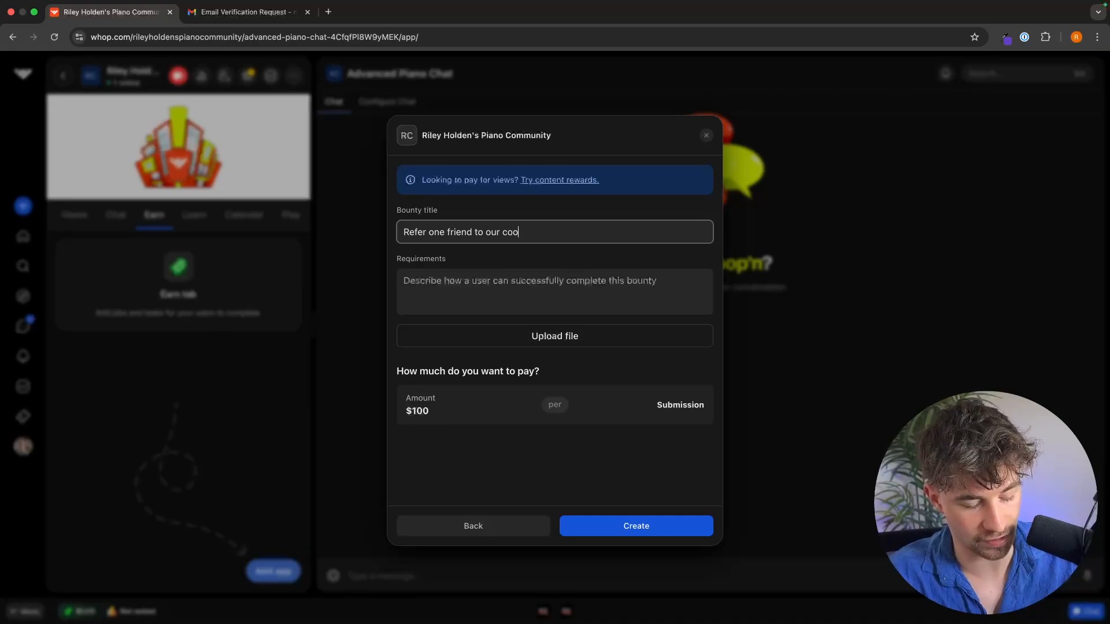
pyautogui.write('mmunity and earn')
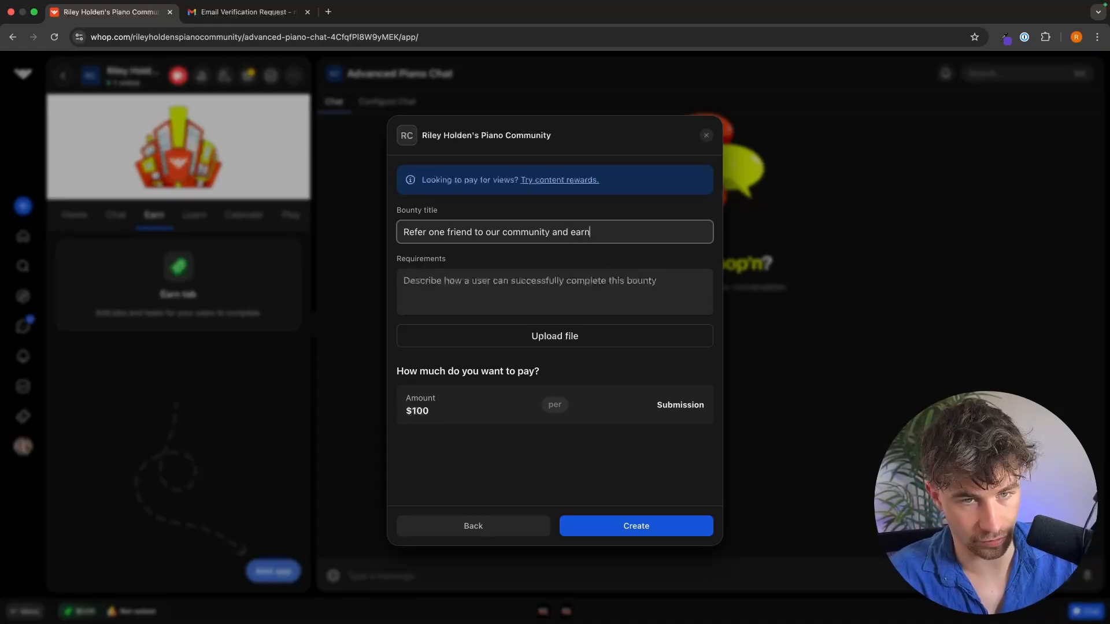
pyautogui.write(' $100')
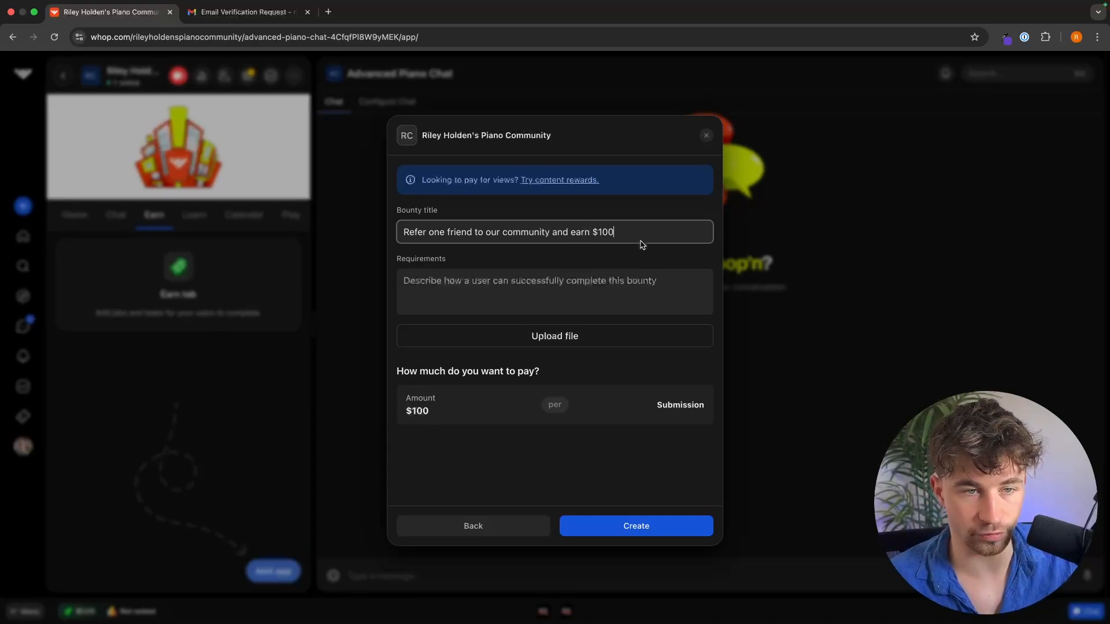
pyautogui.click(447, 276)
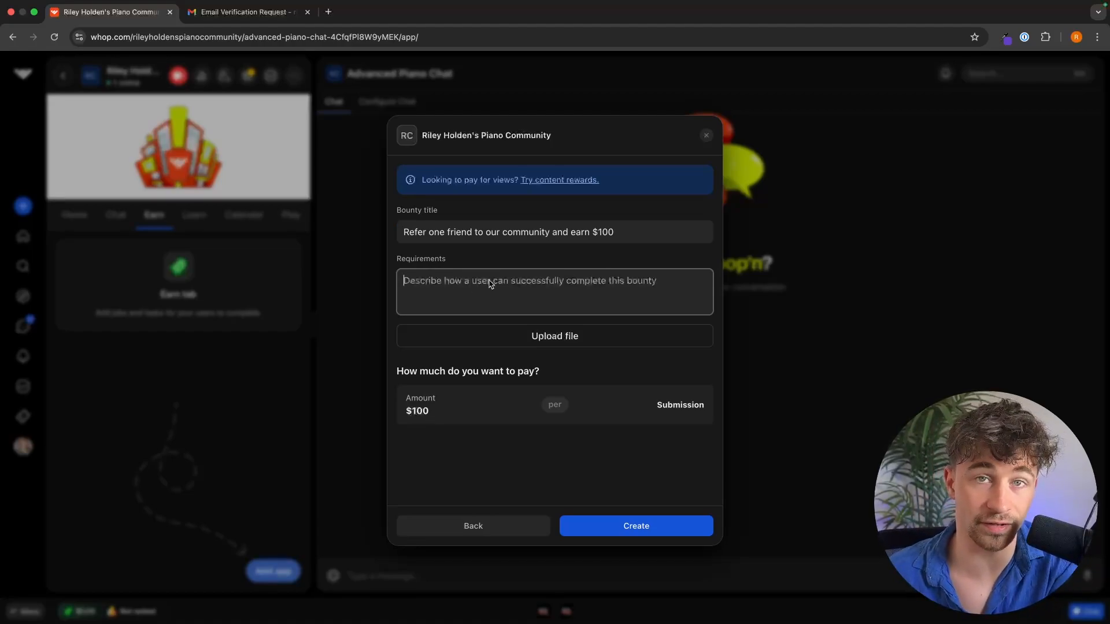
pyautogui.click(444, 407)
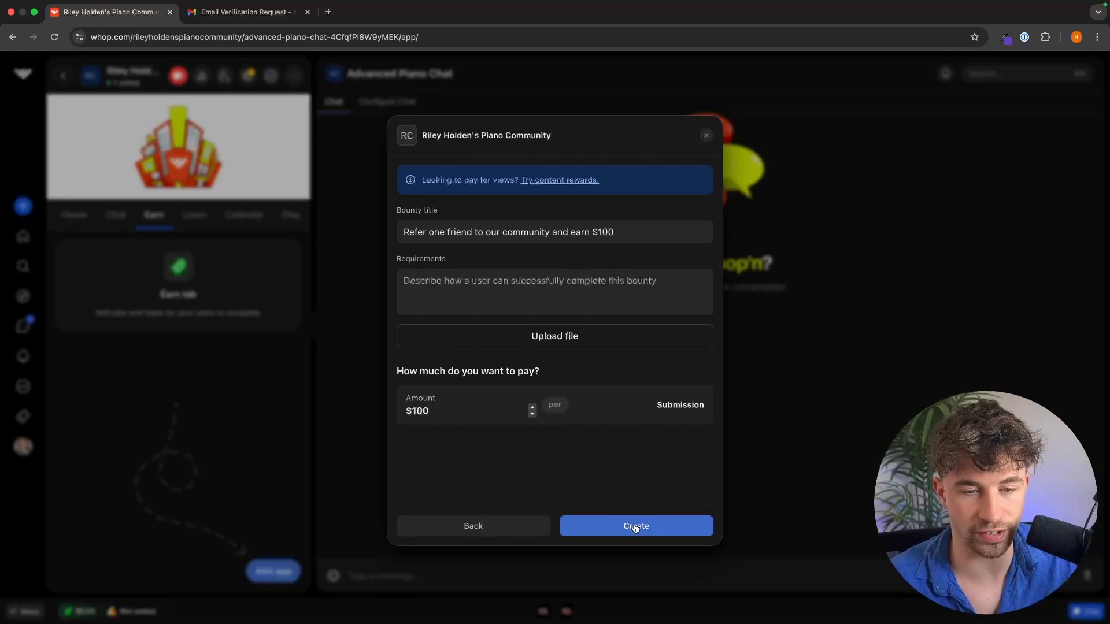
pyautogui.click(706, 137)
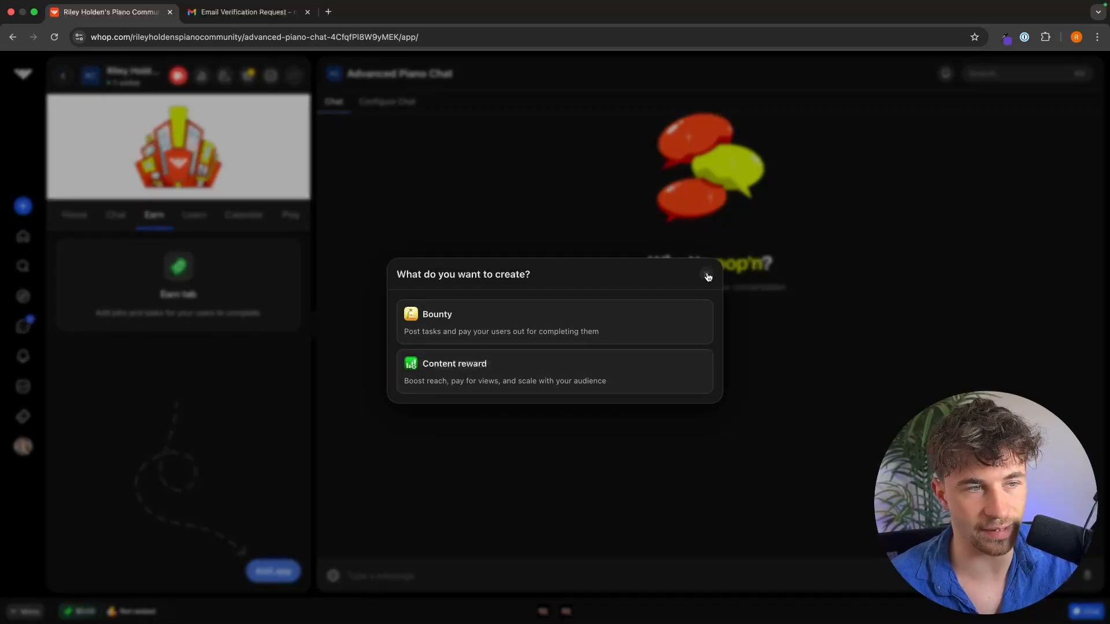
pyautogui.click(706, 273)
# Create a course app named "Piano Breakthrough Course" in the community's Learn section
pyautogui.click(196, 223)
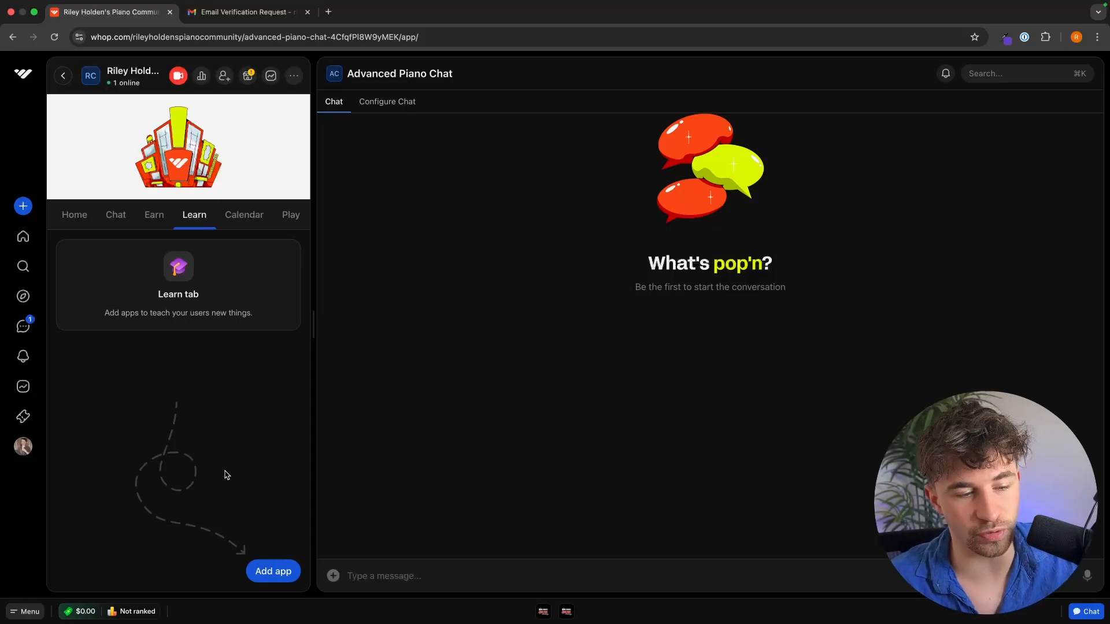
pyautogui.click(275, 578)
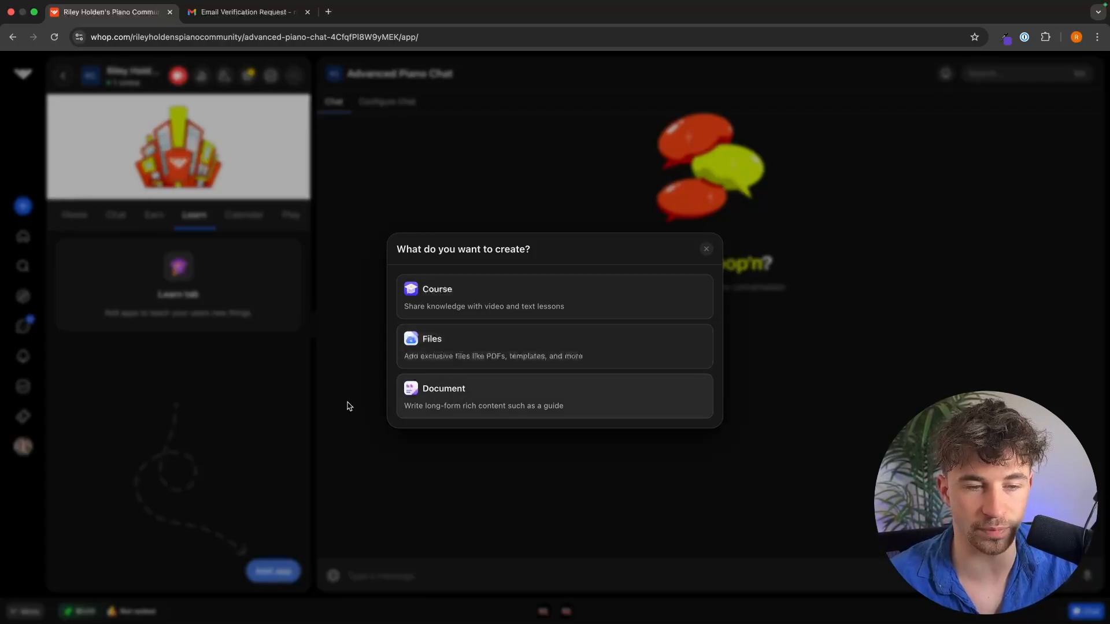
pyautogui.click(434, 294)
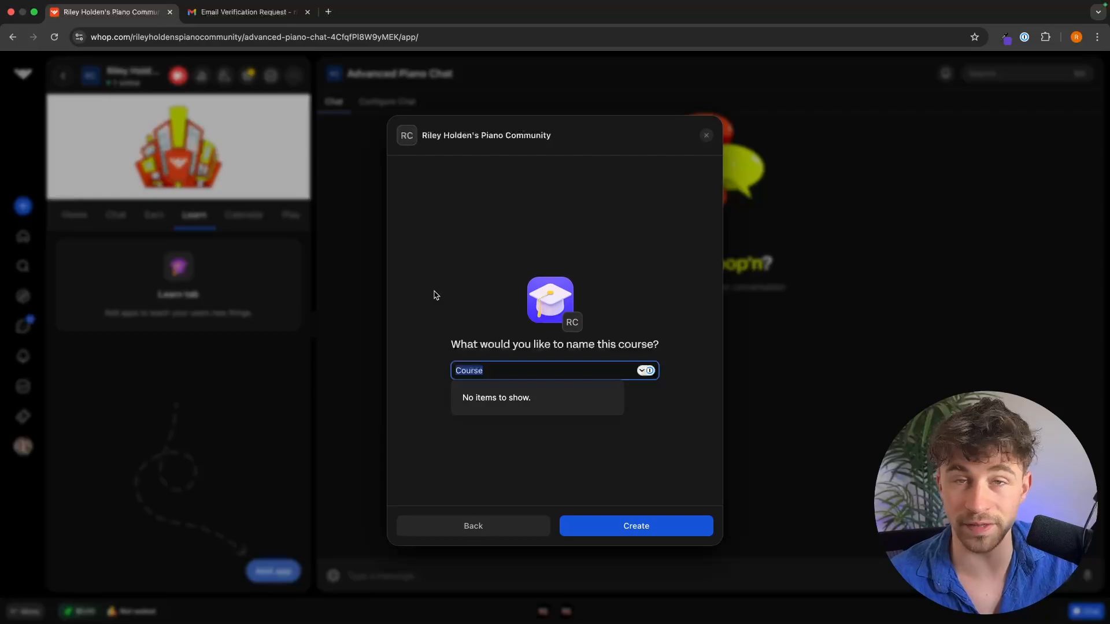
pyautogui.write('Pian')
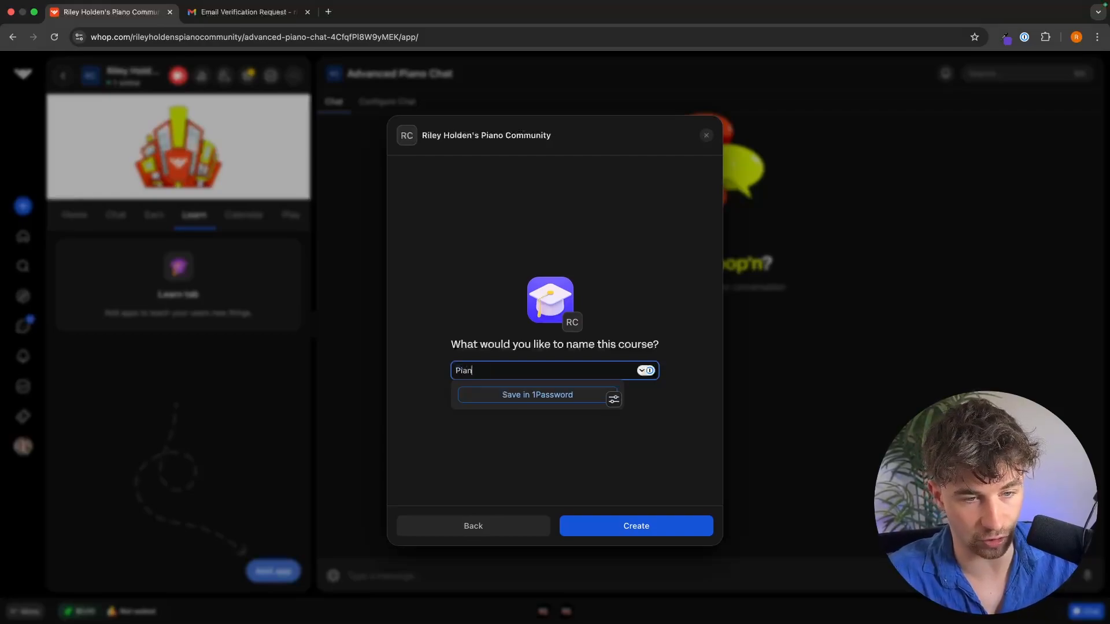
pyautogui.write('o Breakthrough Course')
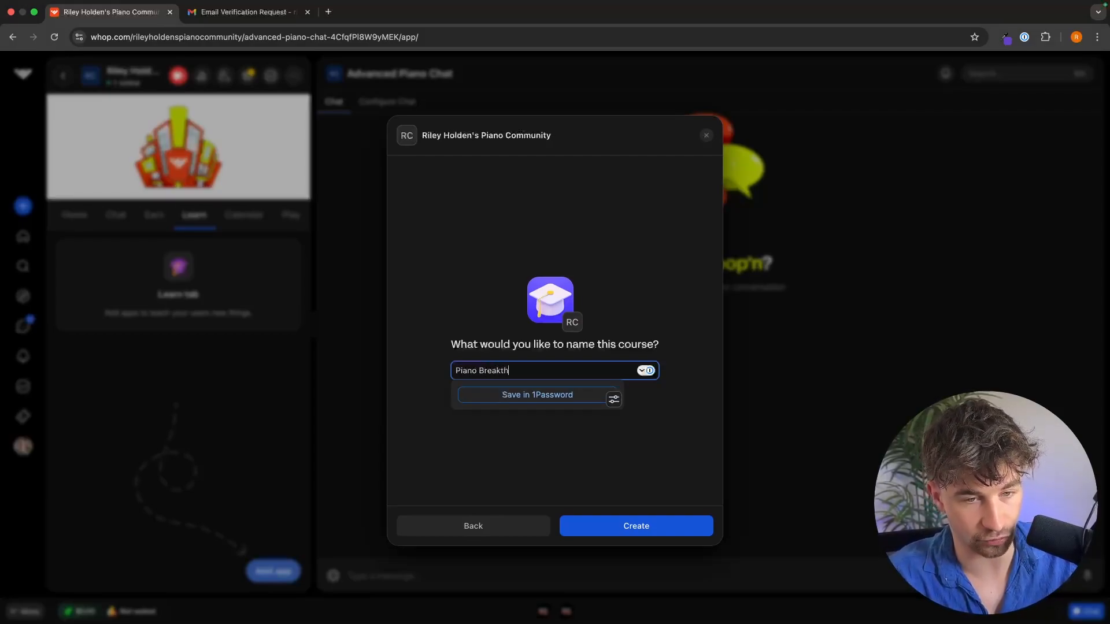
pyautogui.click(630, 526)
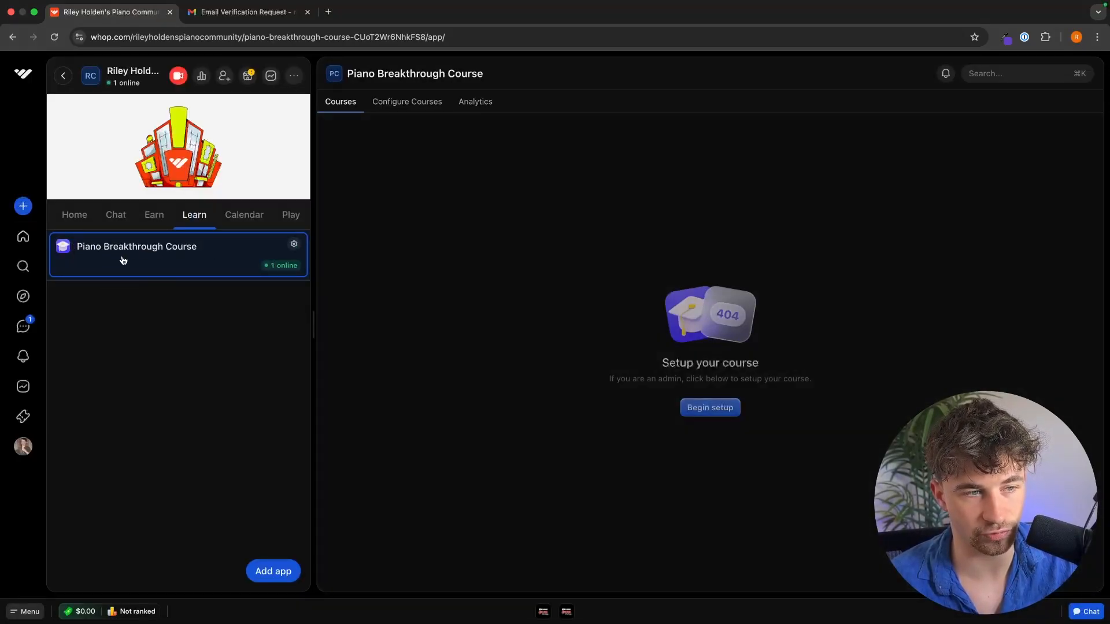
# Begin the course setup and name the course "Piano Breakthrough Course", reusing the app's title
pyautogui.click(736, 411)
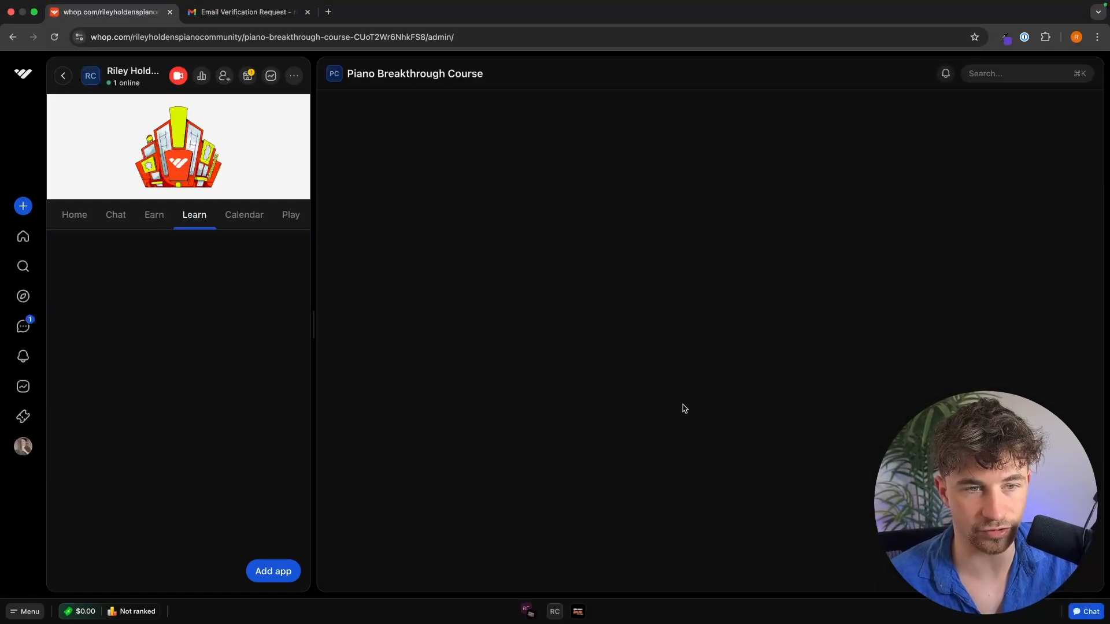
pyautogui.moveTo(483, 72); pyautogui.dragTo(349, 76)
pyautogui.press('super+c')
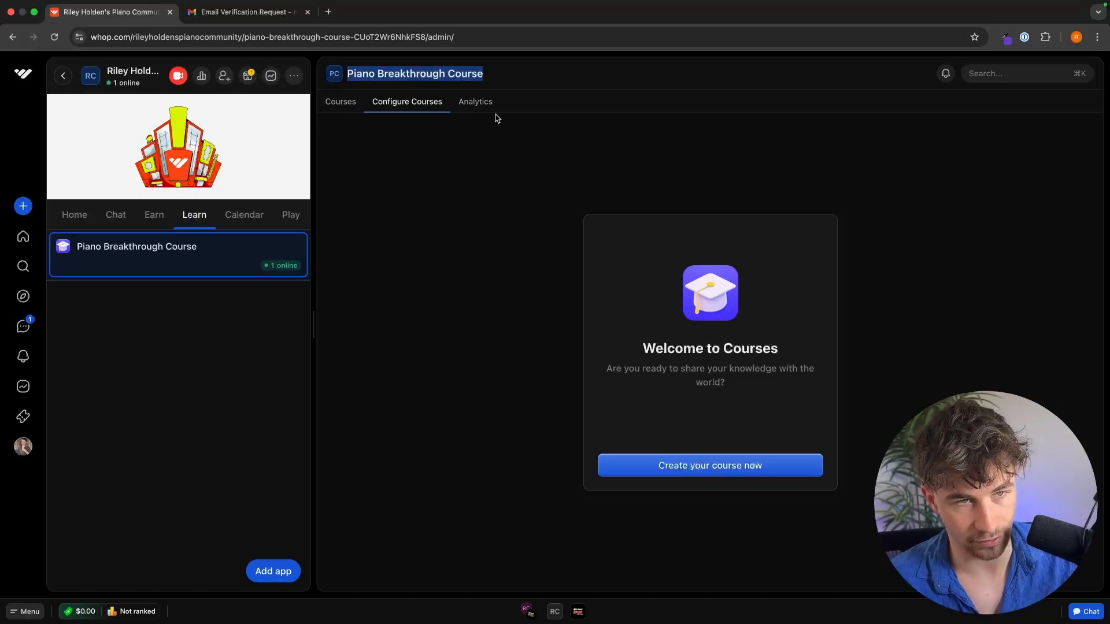
pyautogui.click(751, 465)
pyautogui.click(711, 352)
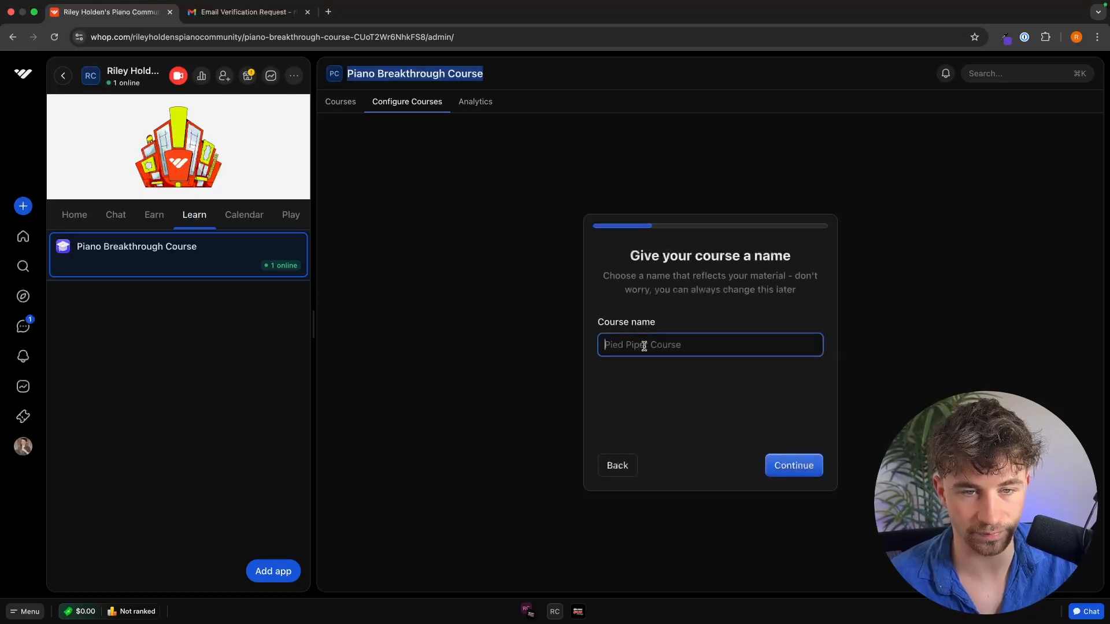
pyautogui.press('super+v')
pyautogui.click(809, 464)
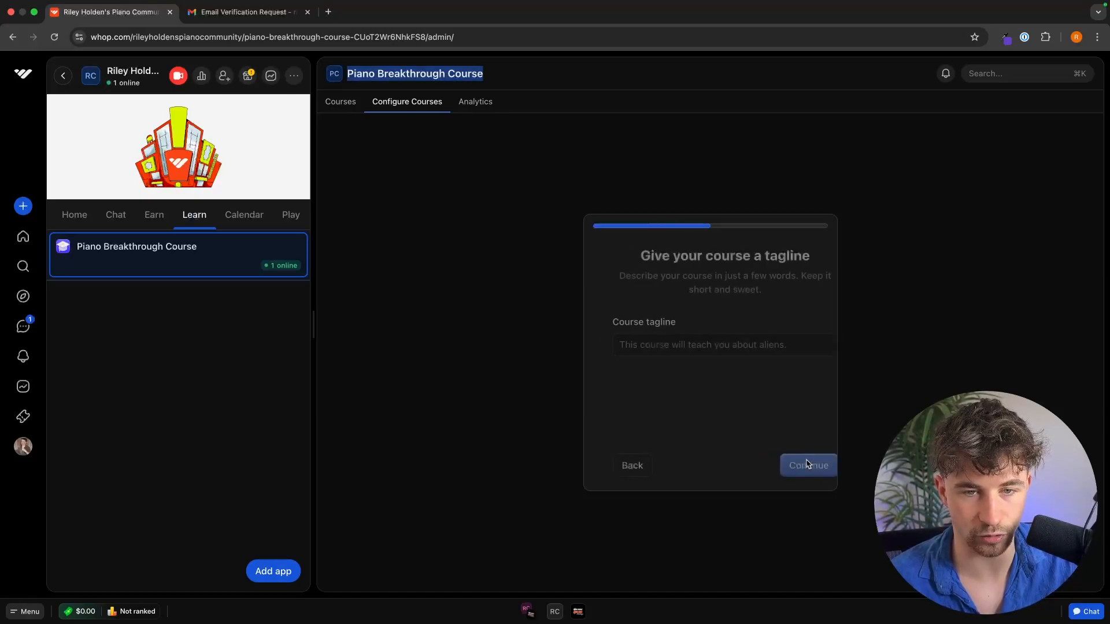
# Set the course tagline to "This course will teach you the basics of piano"
pyautogui.click(663, 345)
pyautogui.write('cou')
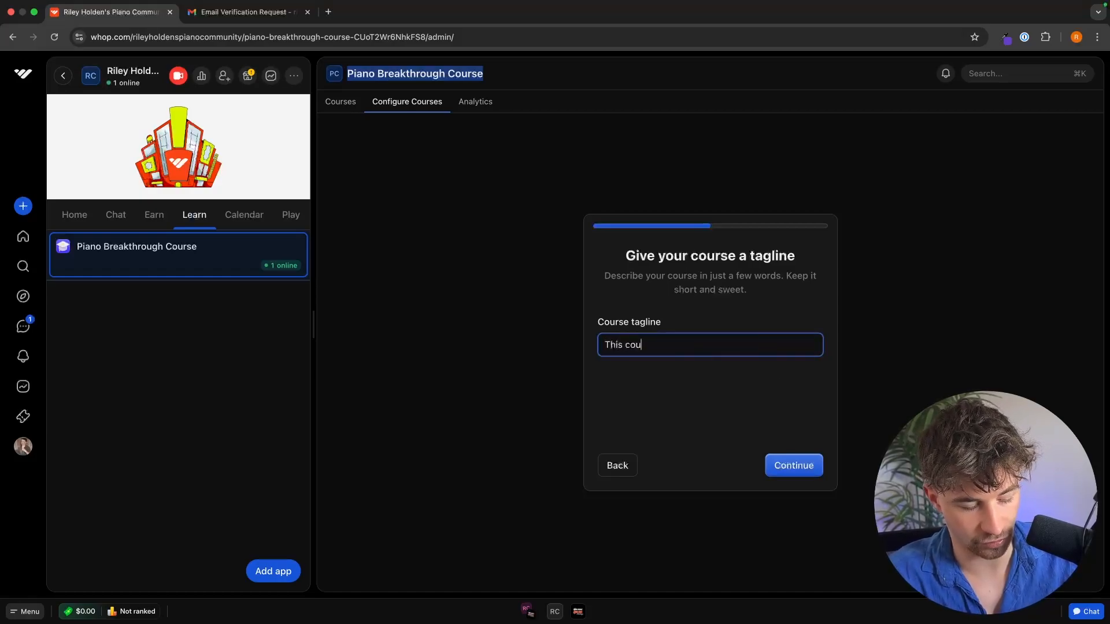
pyautogui.write('rse will teach yo')
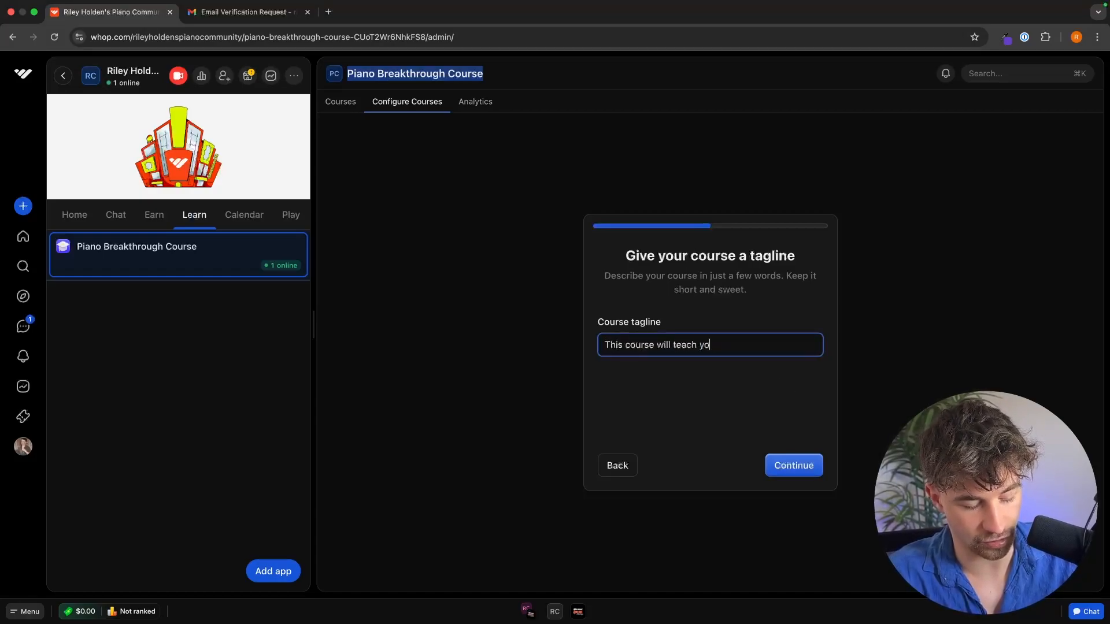
pyautogui.write('u the basics')
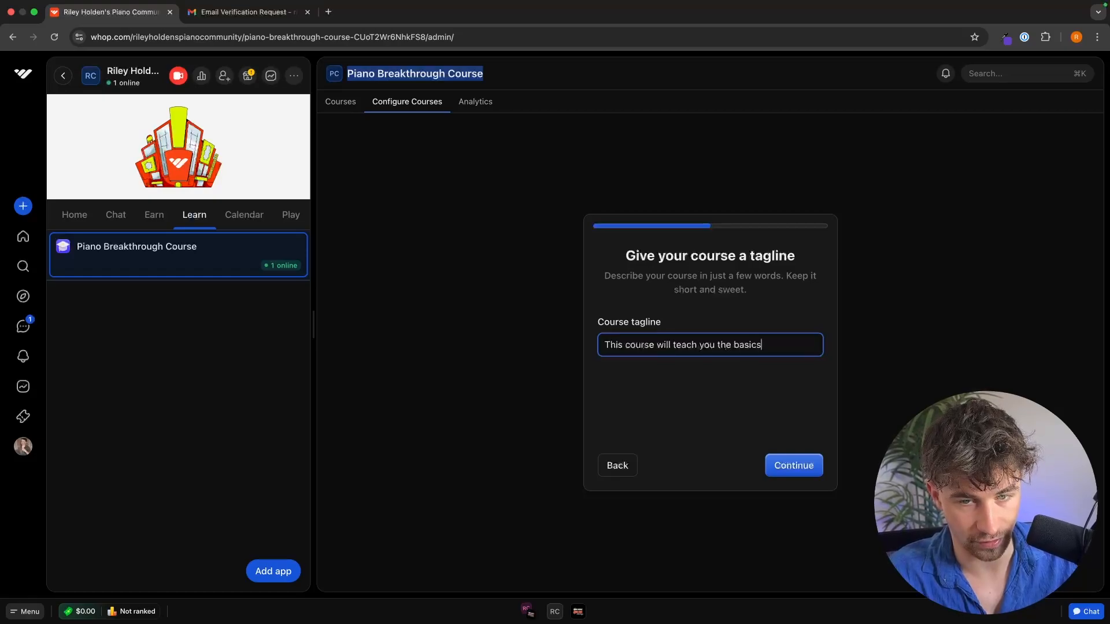
pyautogui.write(' of piano')
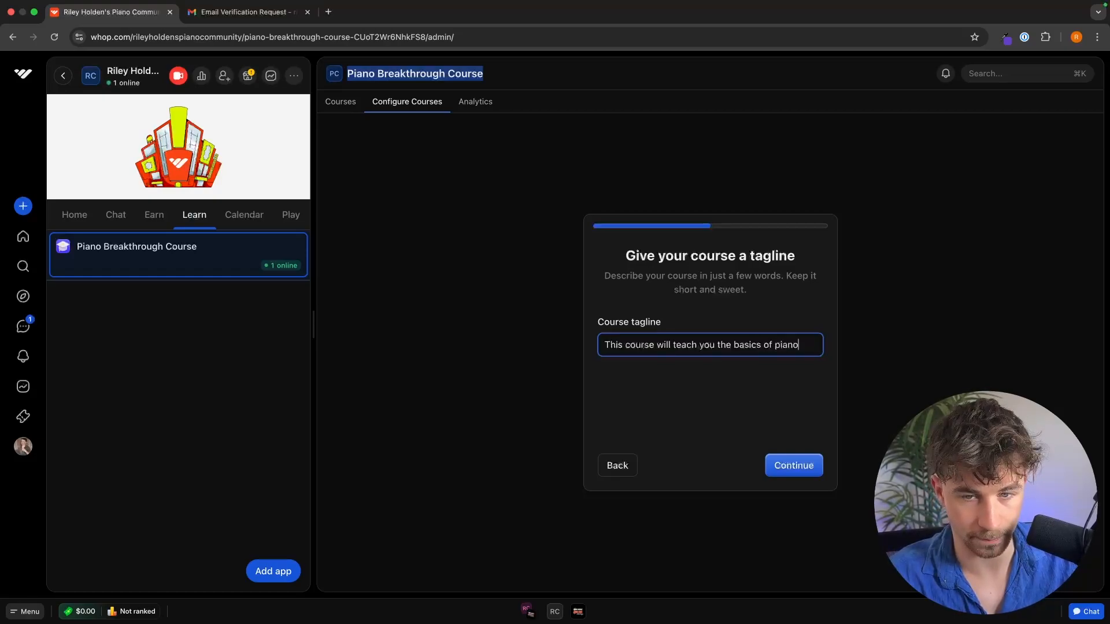
pyautogui.click(794, 469)
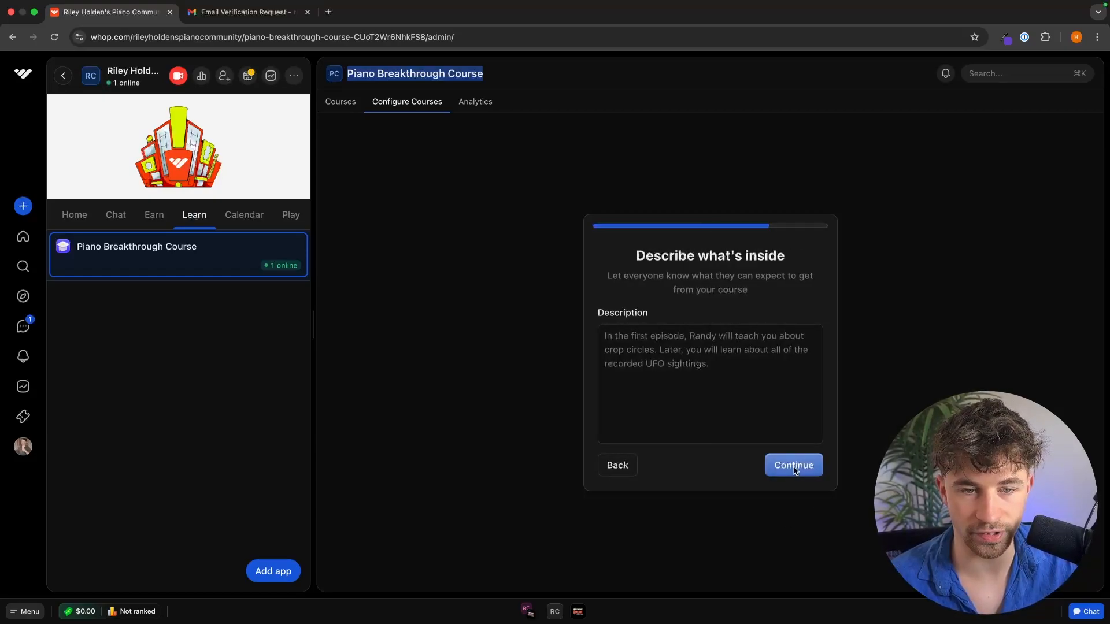
# Enter "Learn the piano" as the course description and finish the course setup
pyautogui.click(675, 361)
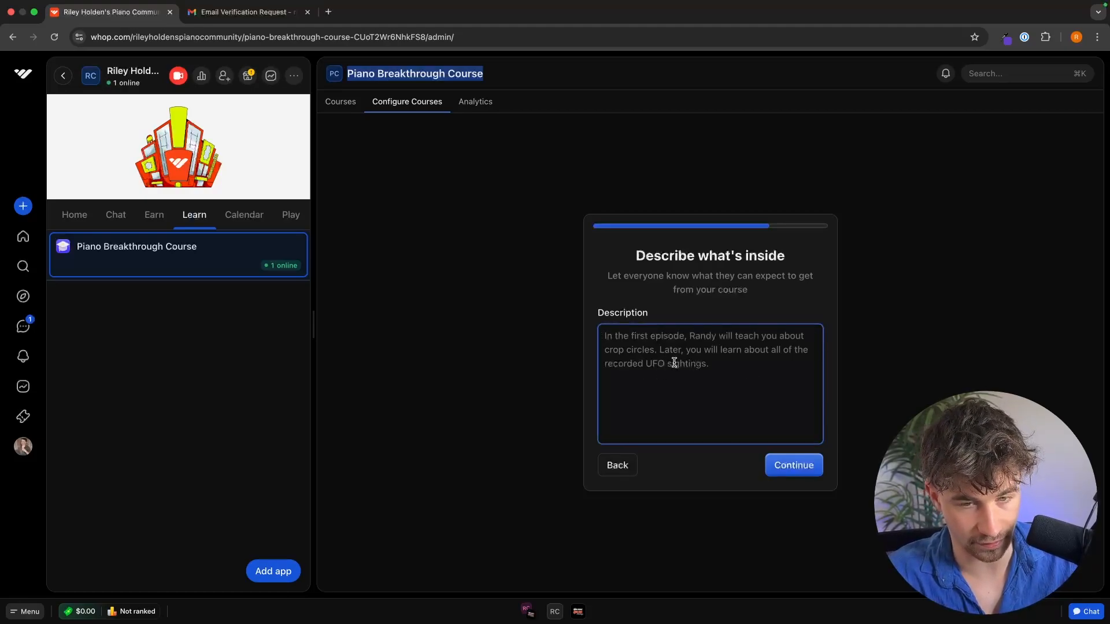
pyautogui.write('Learn the piano')
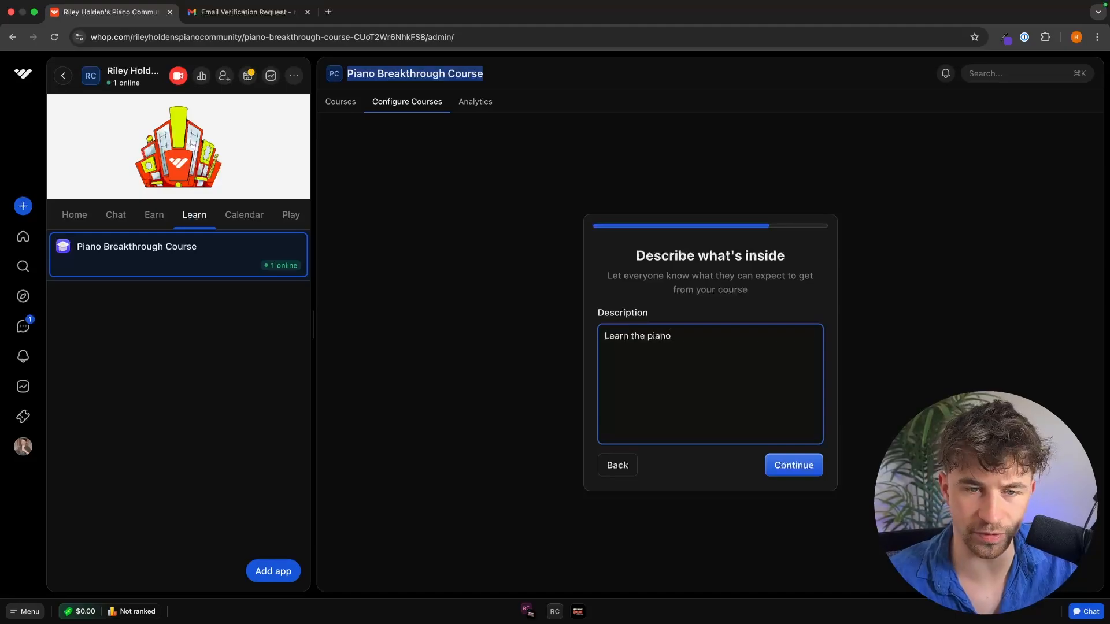
pyautogui.click(790, 464)
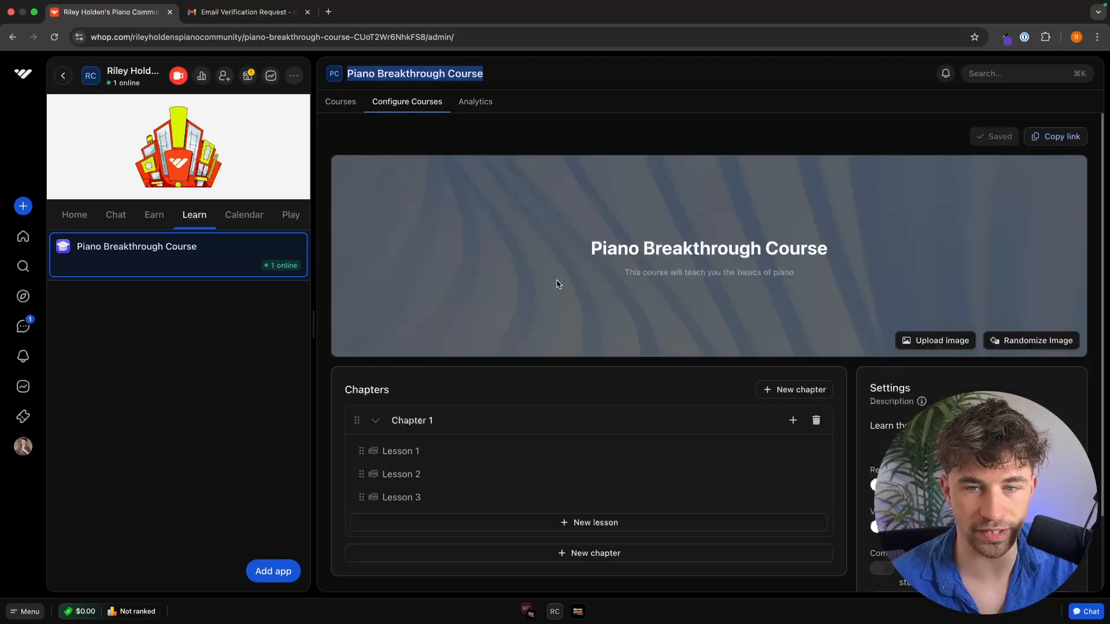
pyautogui.scroll(-2, 667, 292)
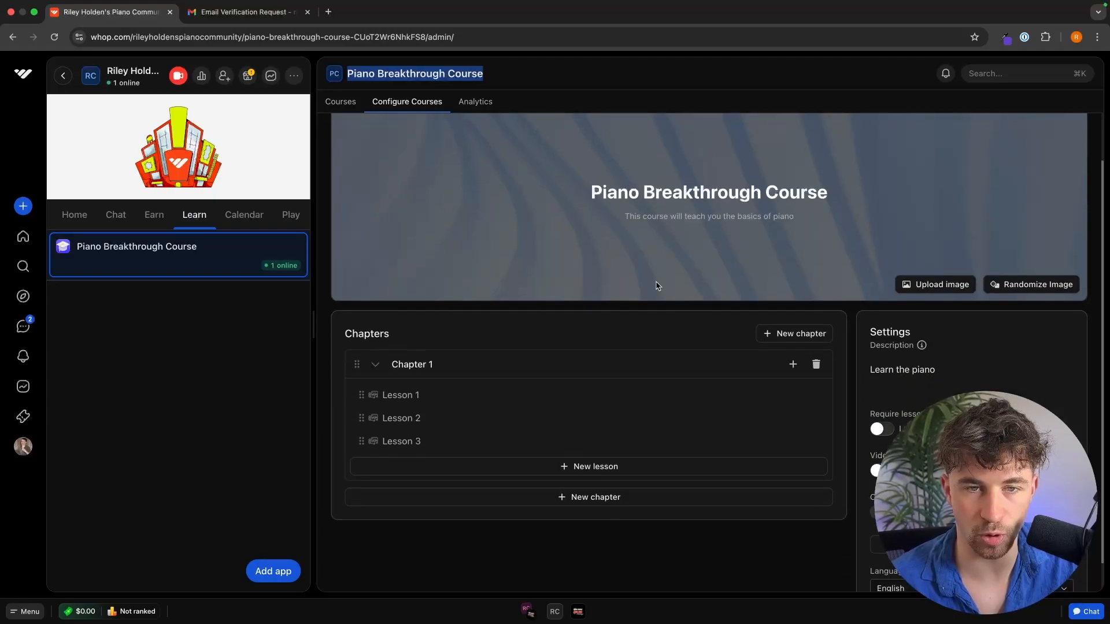
pyautogui.scroll(1, 688, 232)
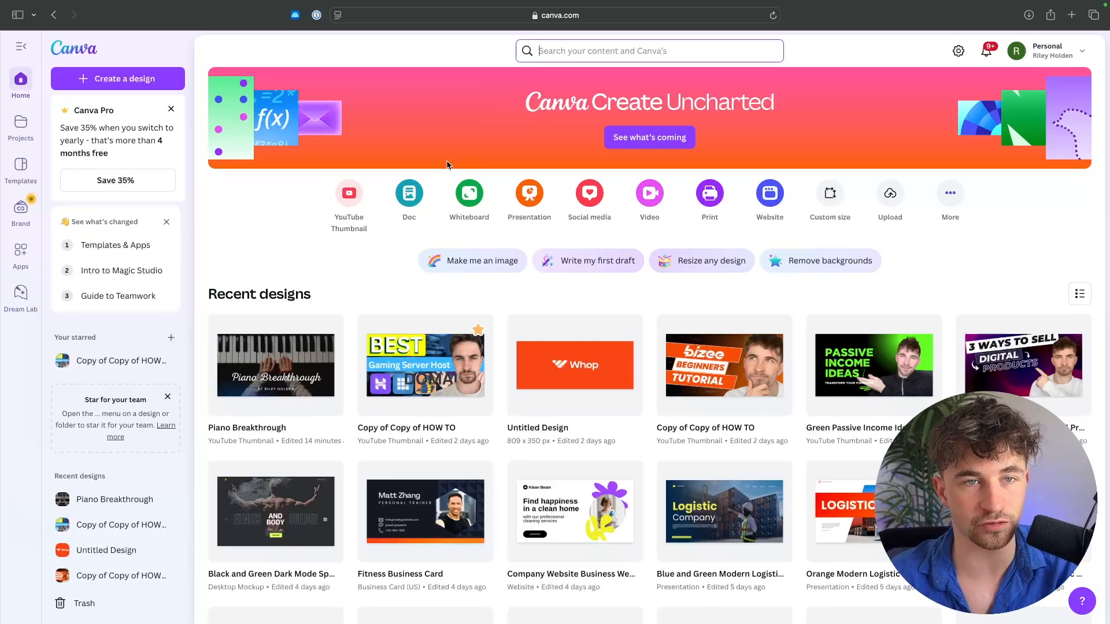
# In Canva, start a new YouTube thumbnail design and search its templates for "piano"
pyautogui.click(341, 195)
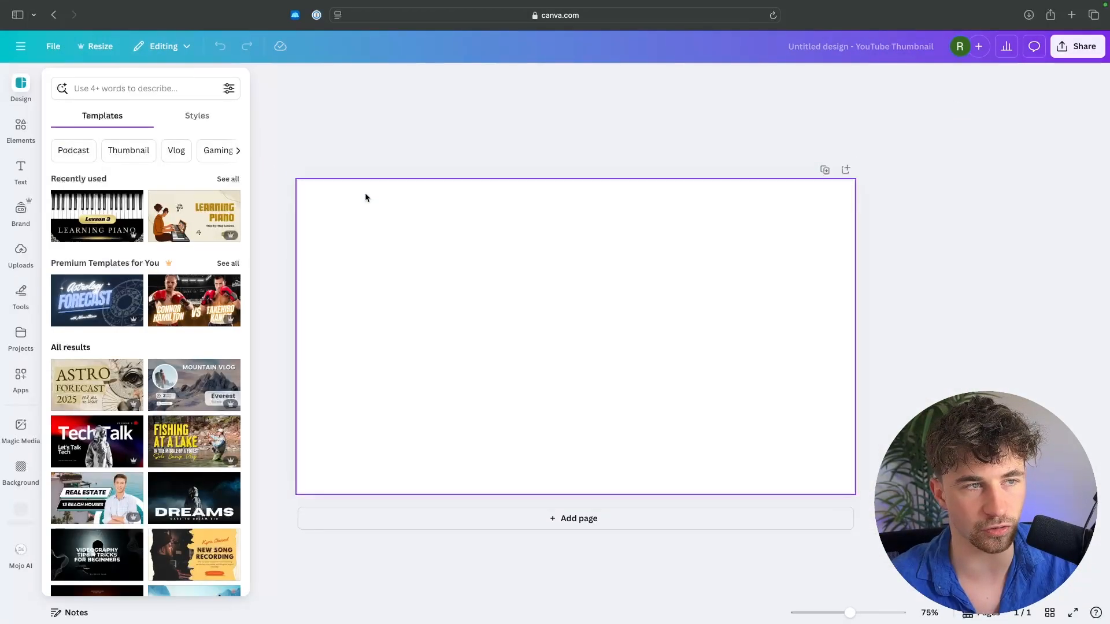
pyautogui.click(117, 90)
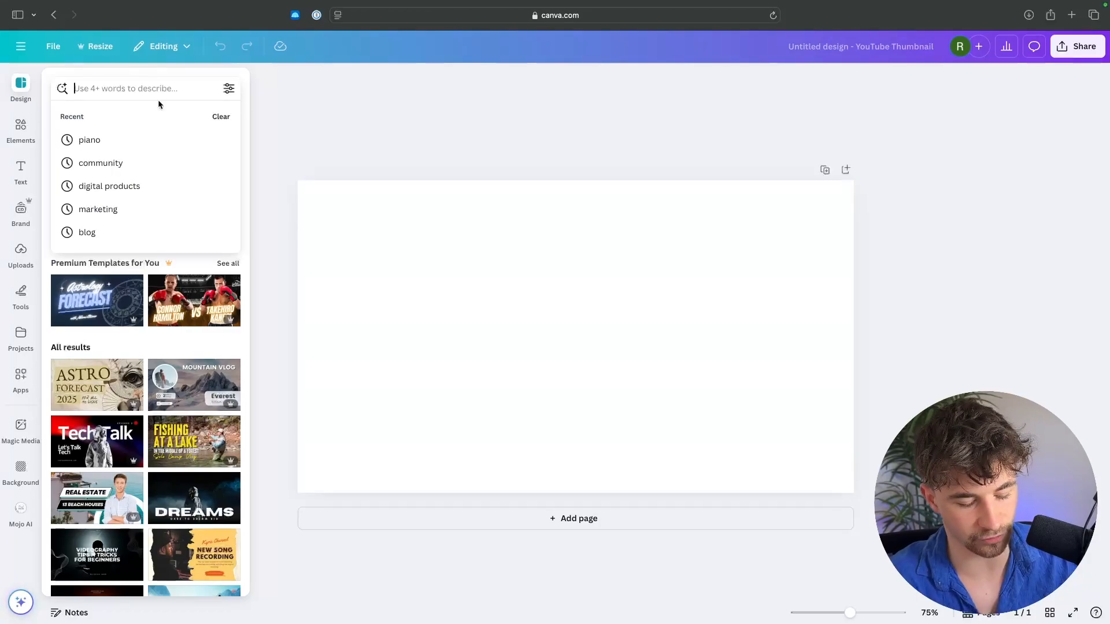
pyautogui.write('piano')
pyautogui.press('Return')
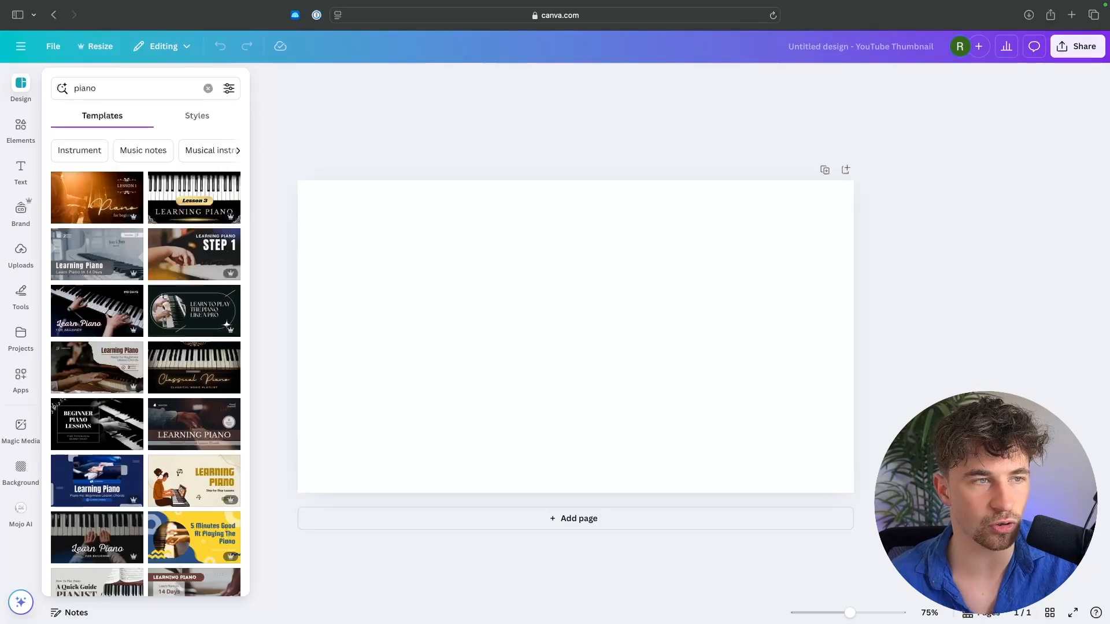
# Search the thumbnail templates for "fitness" and browse the designs
pyautogui.tripleClick(116, 86)
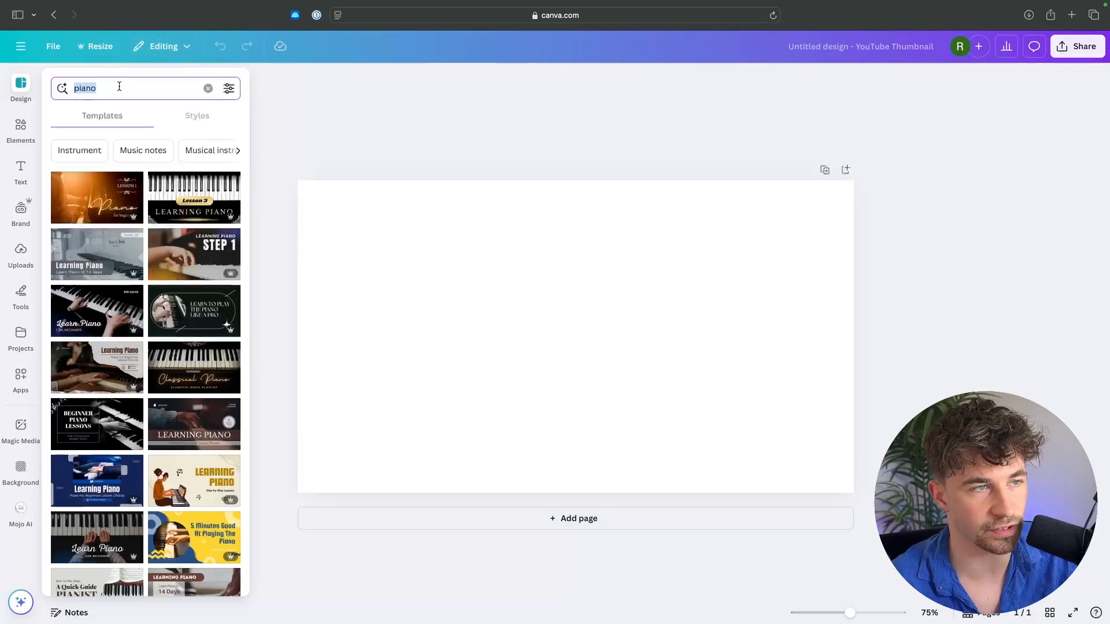
pyautogui.write('fitness')
pyautogui.press('Return')
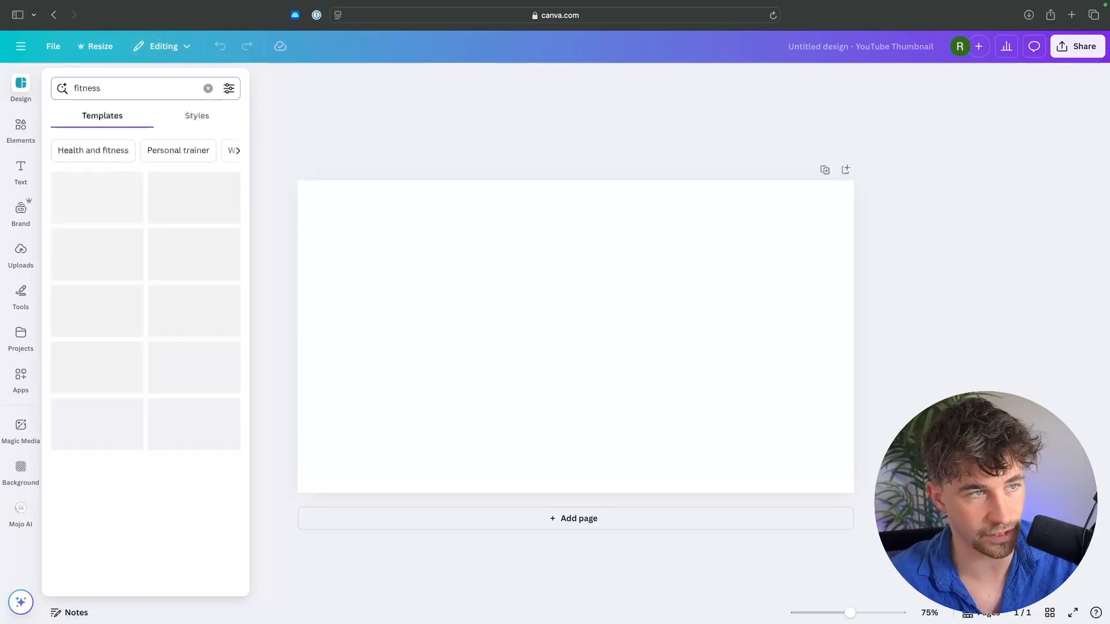
pyautogui.scroll(-5, 168, 268)
pyautogui.scroll(5, 168, 268)
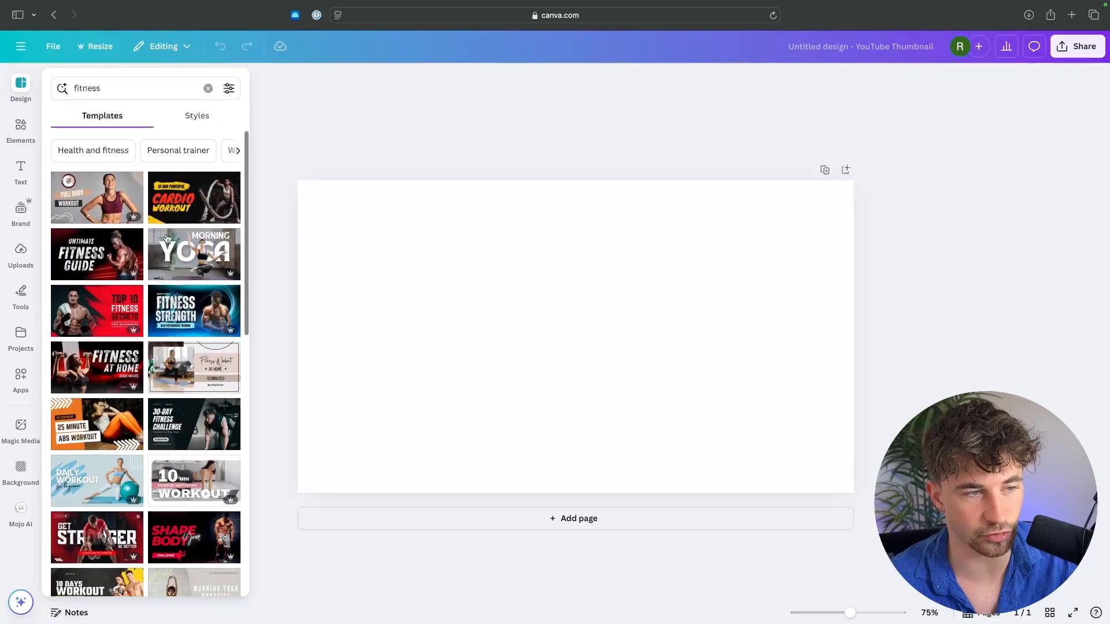
# Search the templates for "piano" and apply the Modern Learn Piano For Beginner thumbnail to the blank page
pyautogui.click(207, 88)
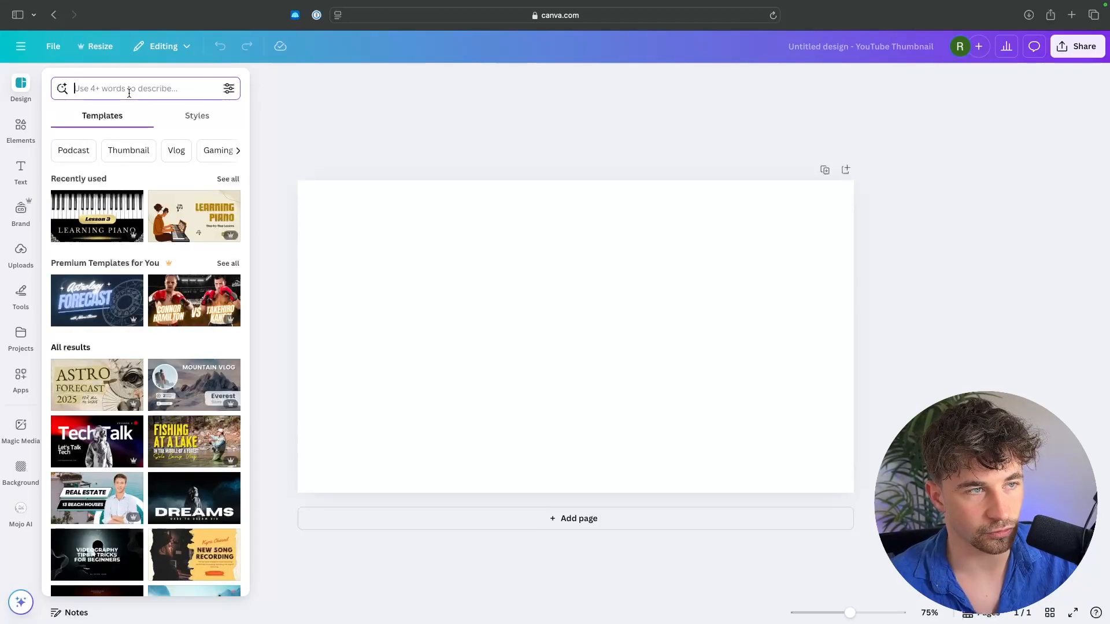
pyautogui.write('piano')
pyautogui.press('Return')
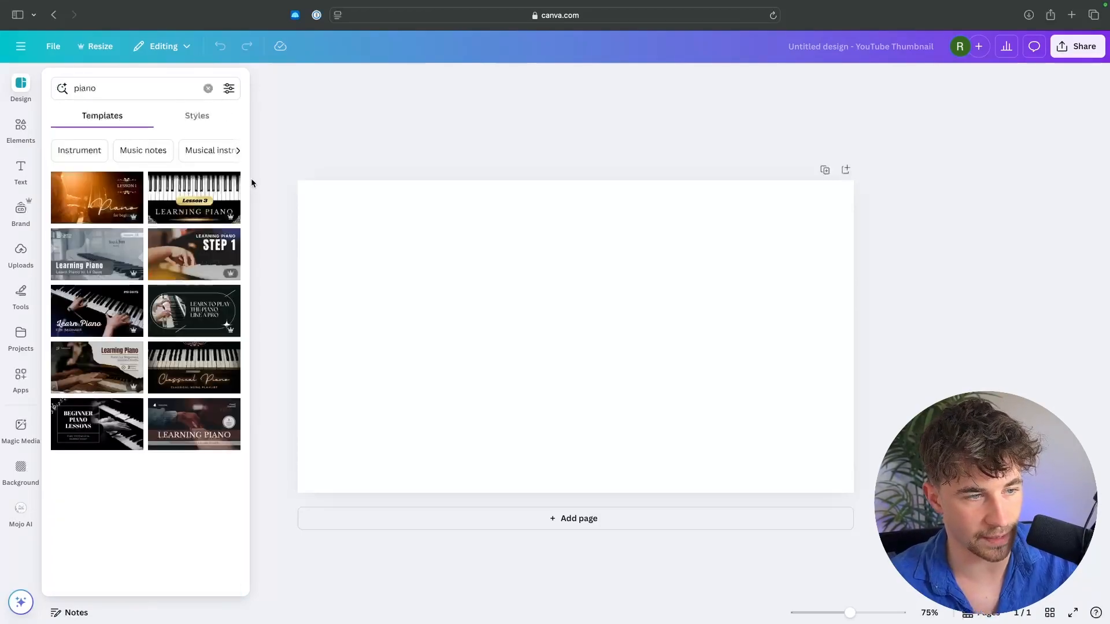
pyautogui.scroll(-1, 158, 293)
pyautogui.scroll(-3, 139, 336)
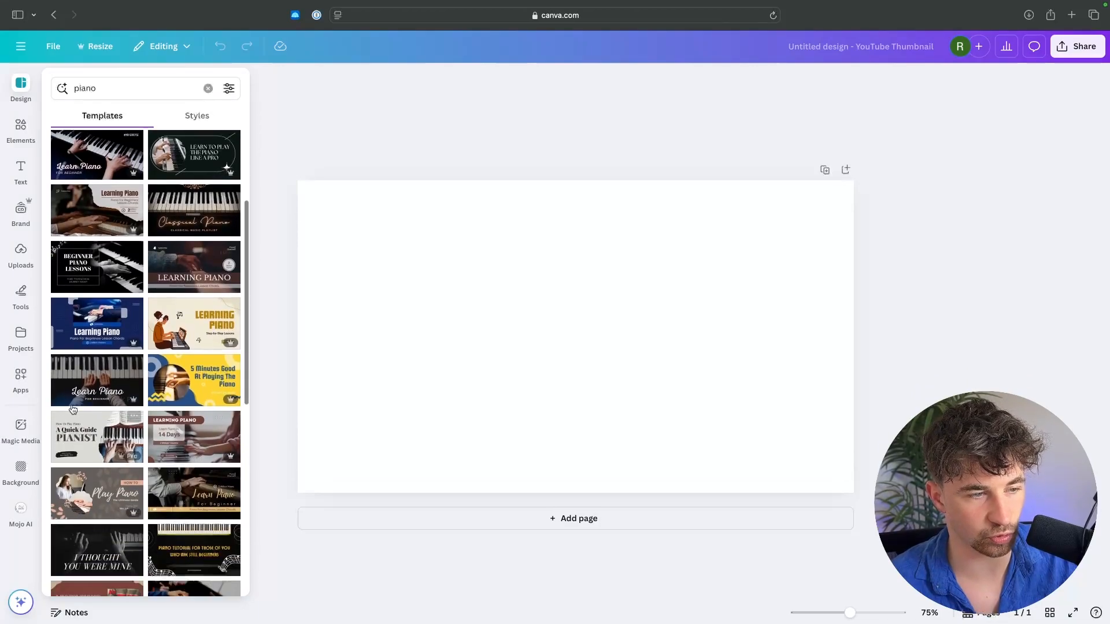
pyautogui.click(115, 375)
# Change the thumbnail's heading to "Piano Breakthrough" and adjust its text box so it sits centred within the design
pyautogui.click(614, 405)
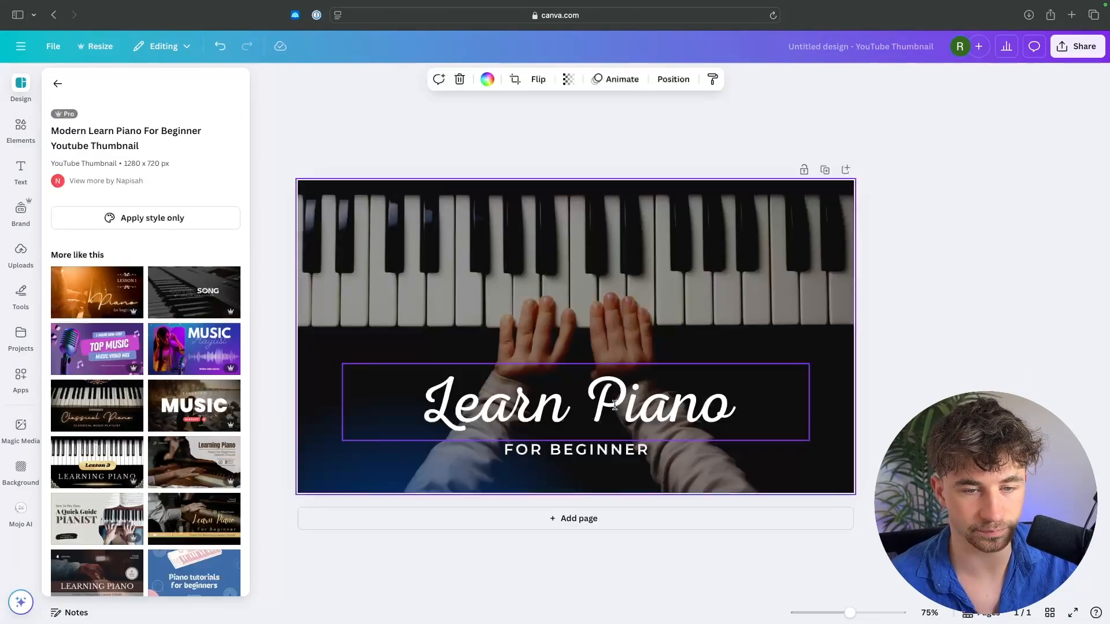
pyautogui.click(614, 405)
pyautogui.write('Piano')
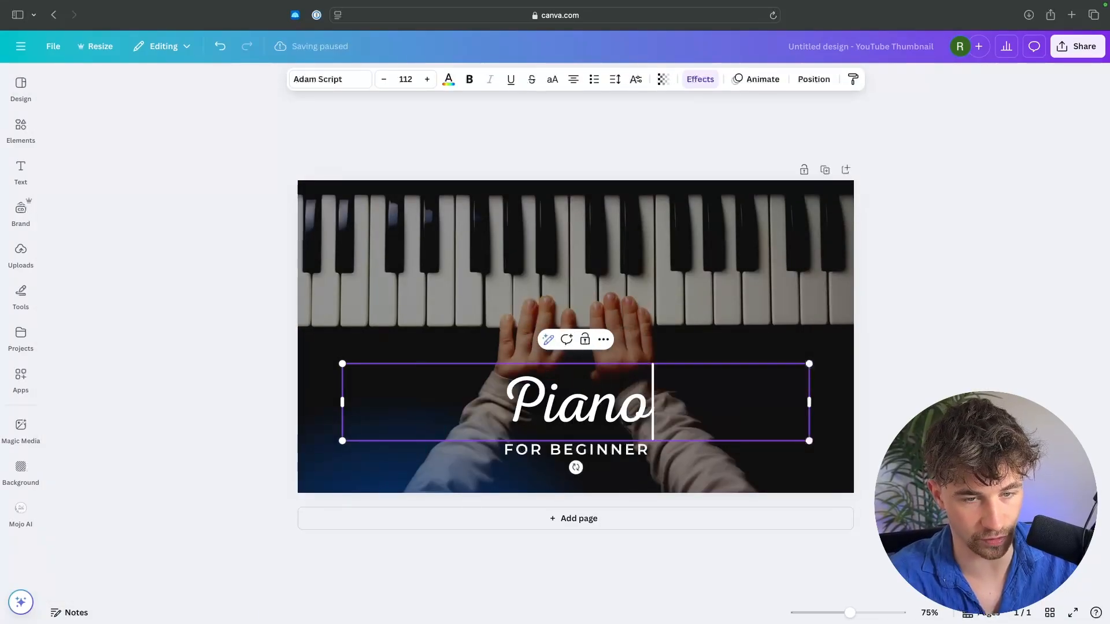
pyautogui.write(' Breakt')
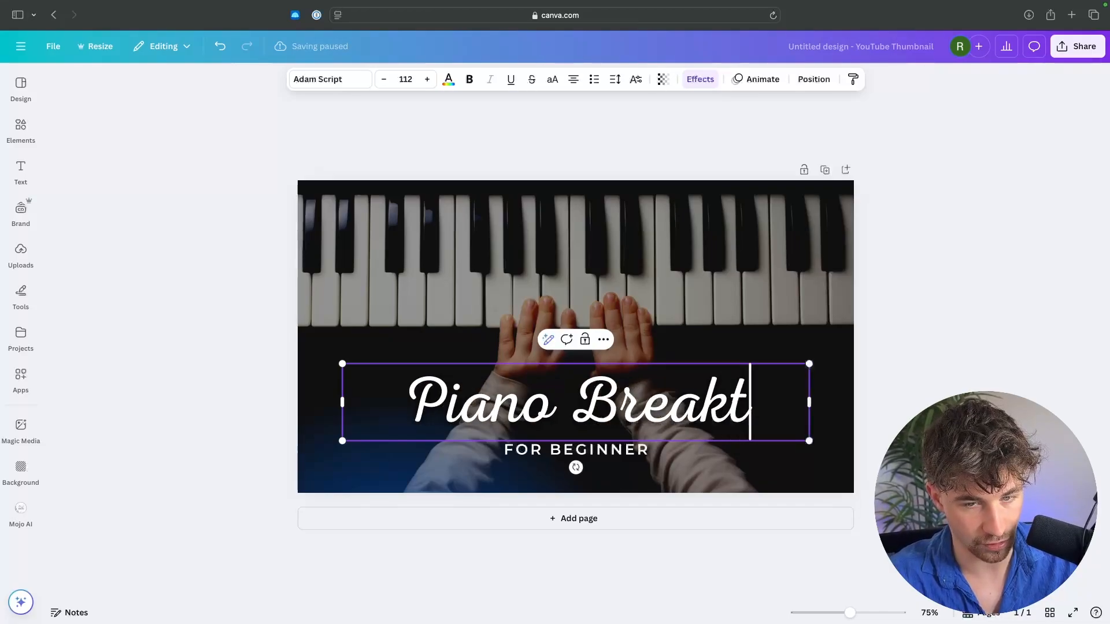
pyautogui.write('rhough')
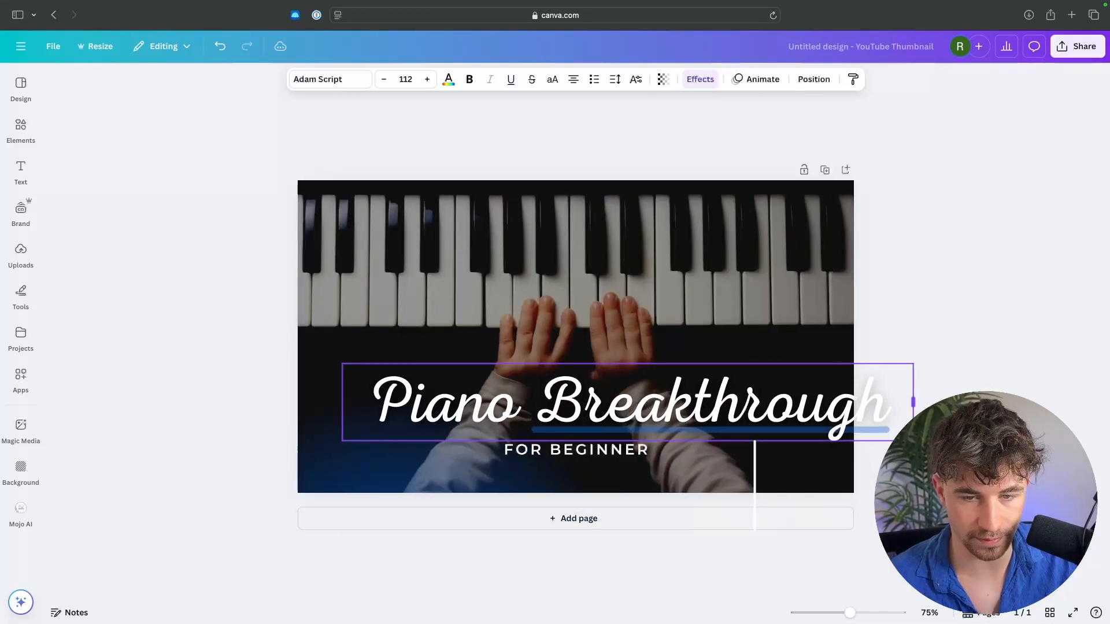
pyautogui.moveTo(913, 441); pyautogui.dragTo(854, 436)
pyautogui.moveTo(676, 397); pyautogui.dragTo(654, 401)
# Replace the subtitle below the heading with "BY" followed by the creator's full name
pyautogui.click(666, 448)
pyautogui.doubleClick(667, 449)
pyautogui.write('BY ')
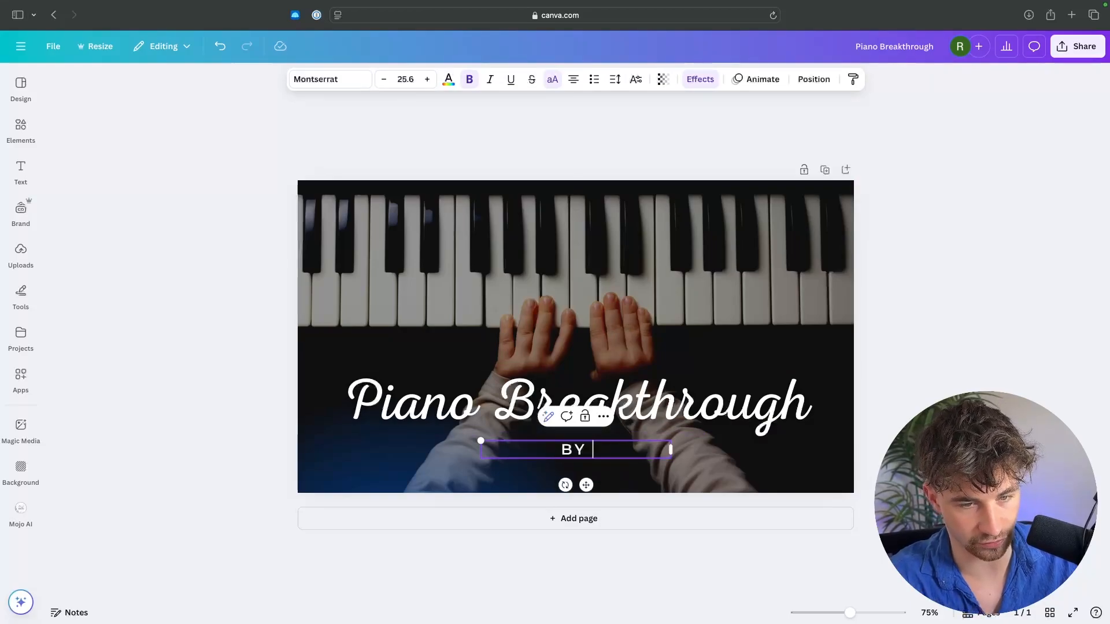
pyautogui.write('RILEY ')
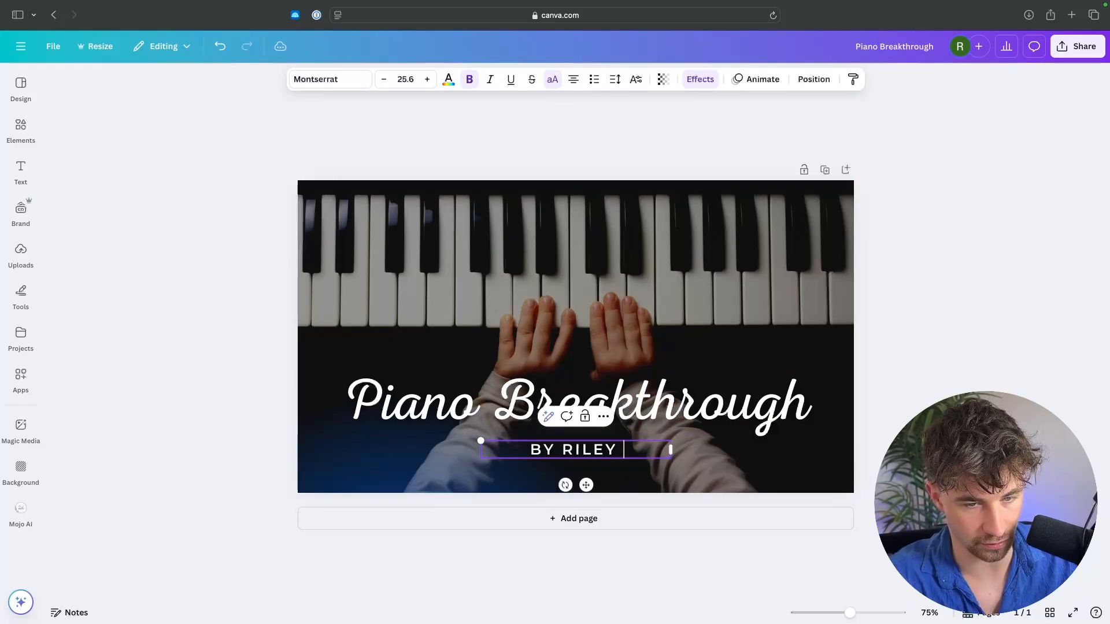
pyautogui.write('HOLDEN')
pyautogui.click(1098, 330)
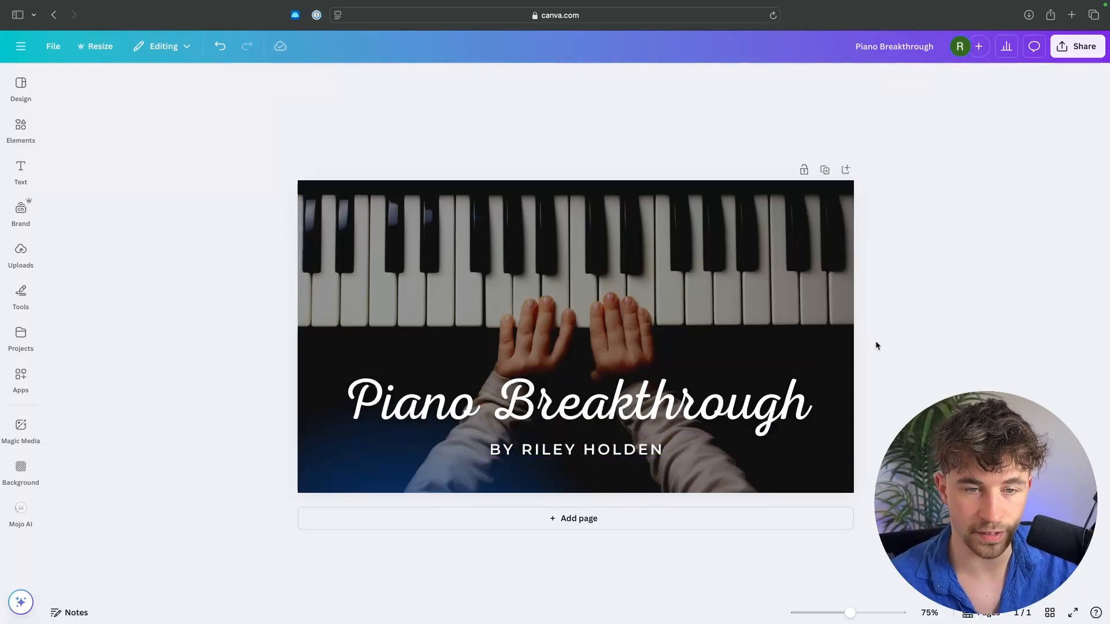
# Open the PNG download options for the finished thumbnail and switch back to the Whop course page
pyautogui.click(1079, 46)
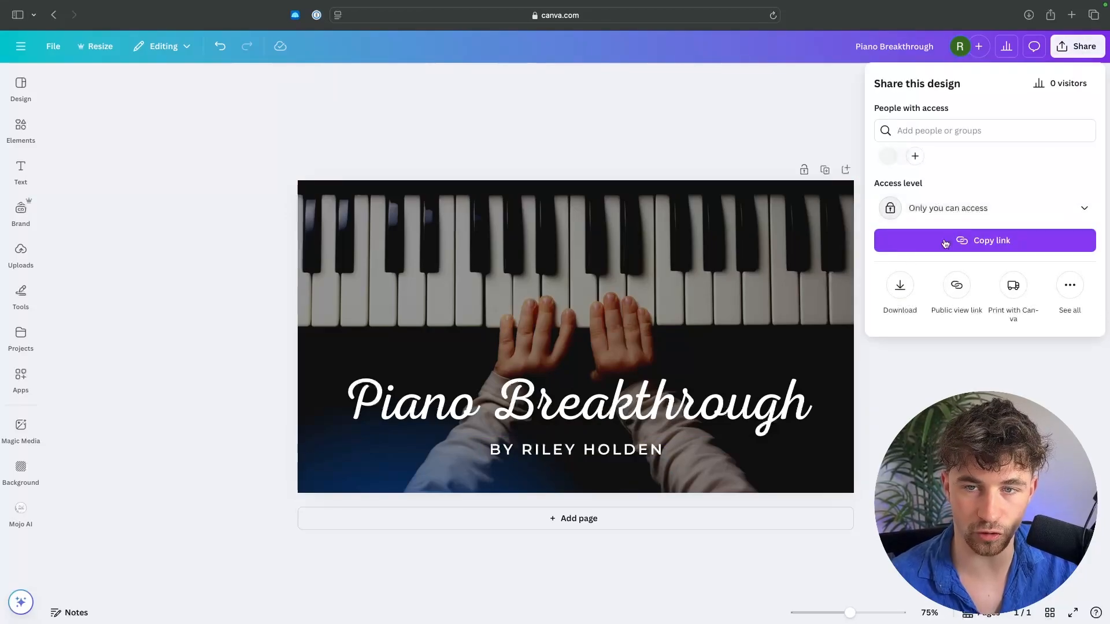
pyautogui.click(900, 286)
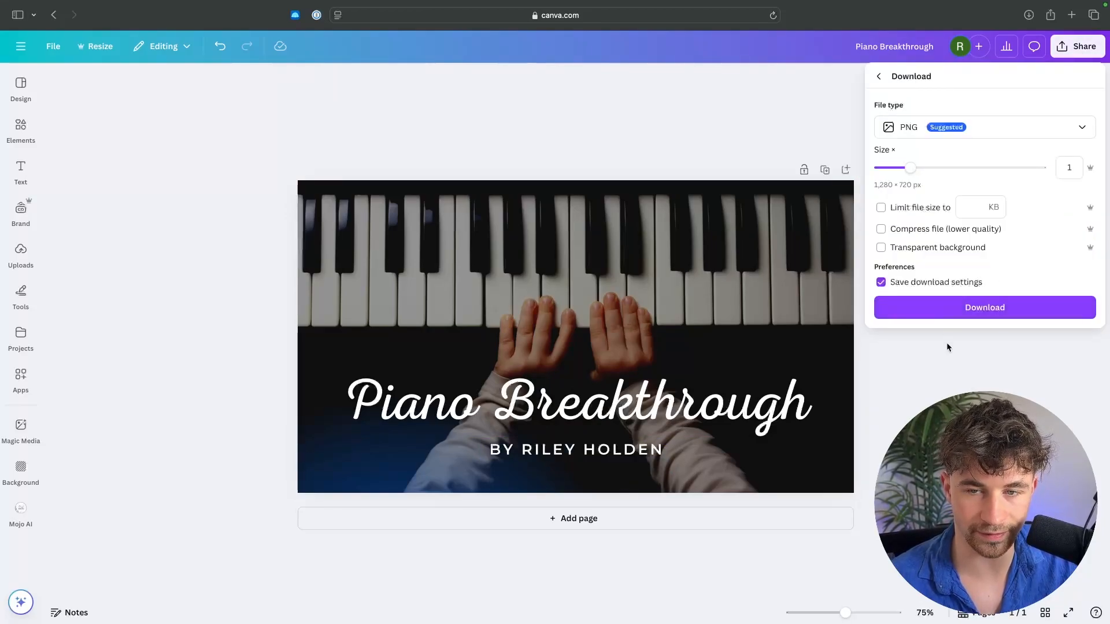
pyautogui.click(928, 380)
pyautogui.hotkey('ctrl', 'Right')
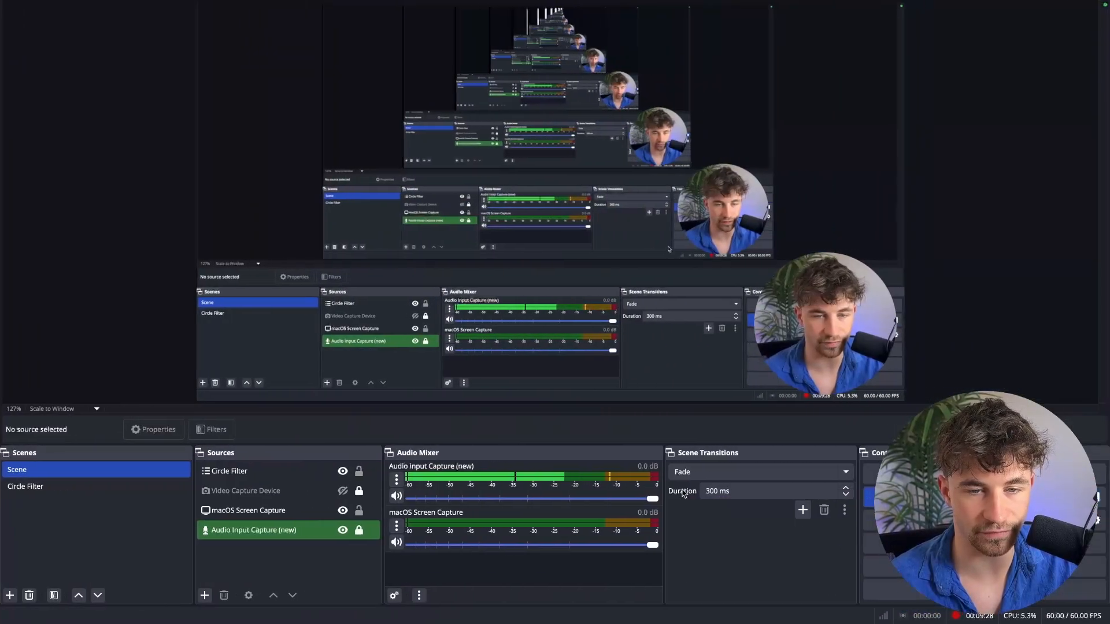
pyautogui.hotkey('ctrl', 'Left')
pyautogui.hotkey('ctrl', 'Right')
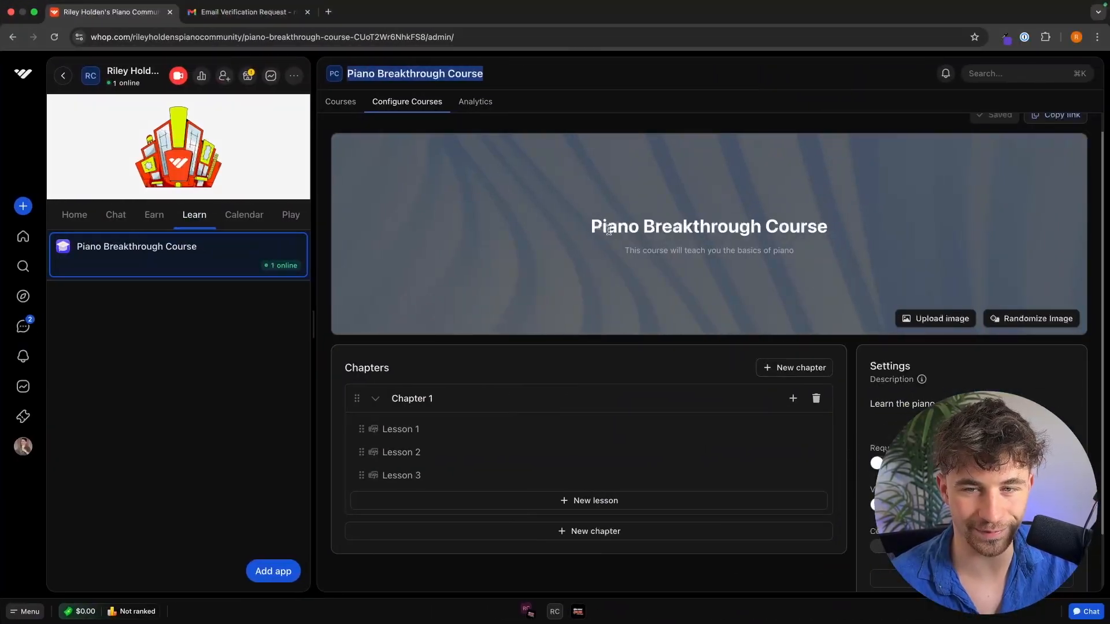
# Upload the Piano Breakthrough image whose name ends in "h-3.png" from Downloads as the course's cover image
pyautogui.click(679, 114)
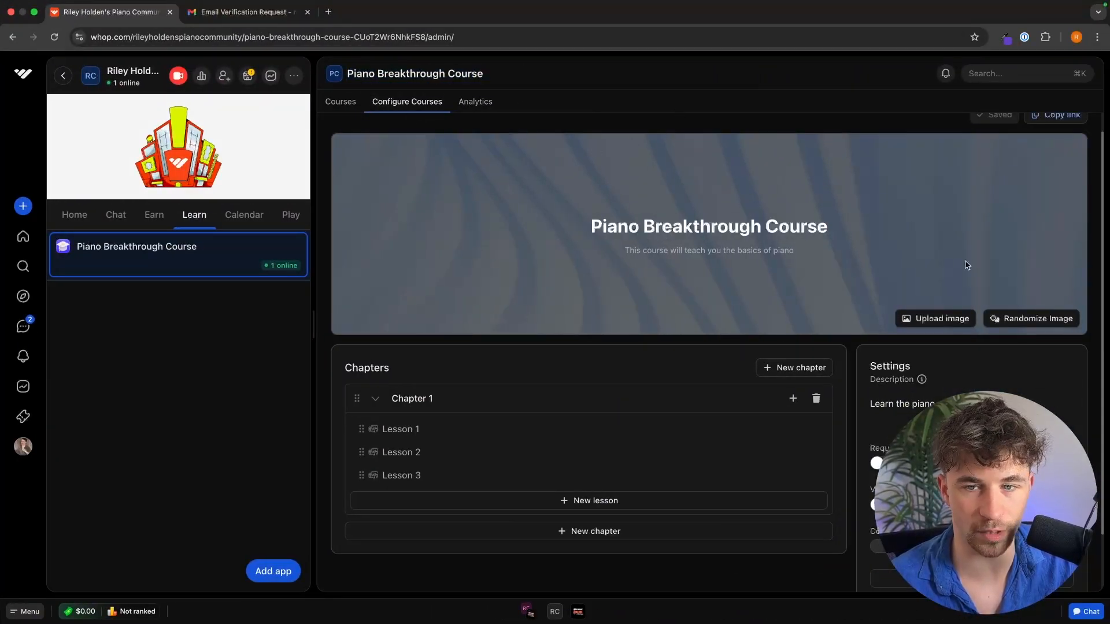
pyautogui.click(922, 323)
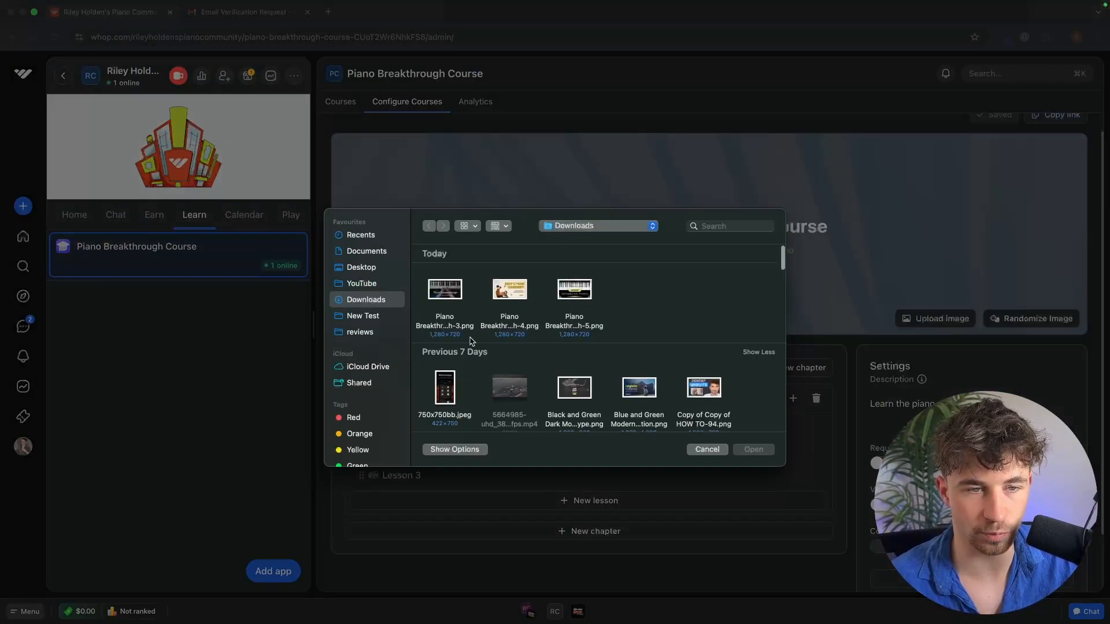
pyautogui.doubleClick(458, 306)
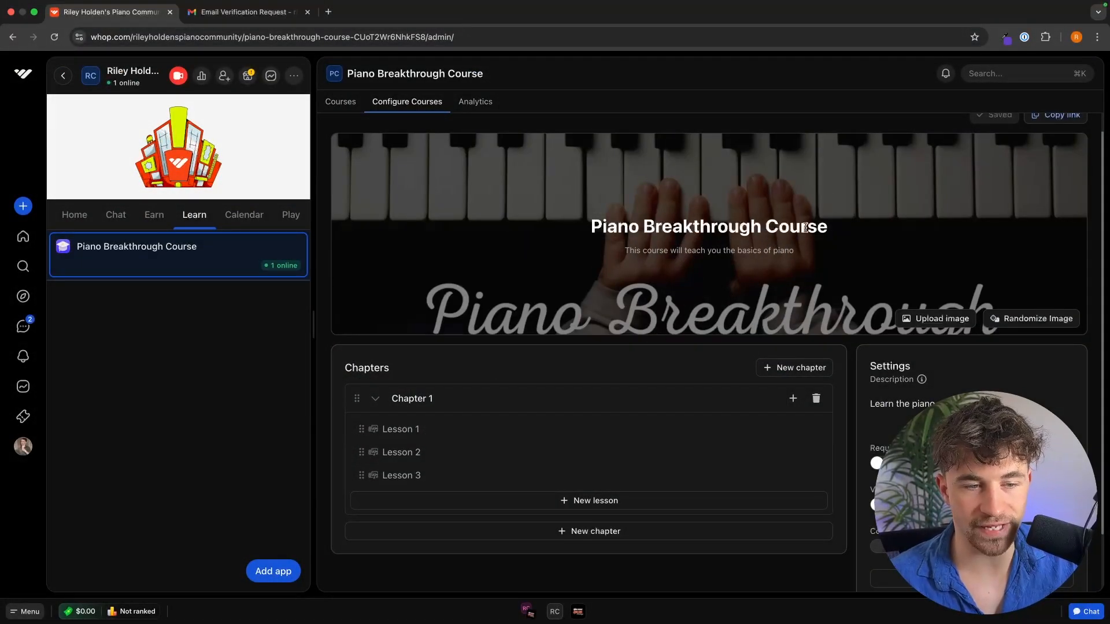
# Rename Chapter 1 as "Module 1 - Welcome to the course"
pyautogui.scroll(-2, 479, 349)
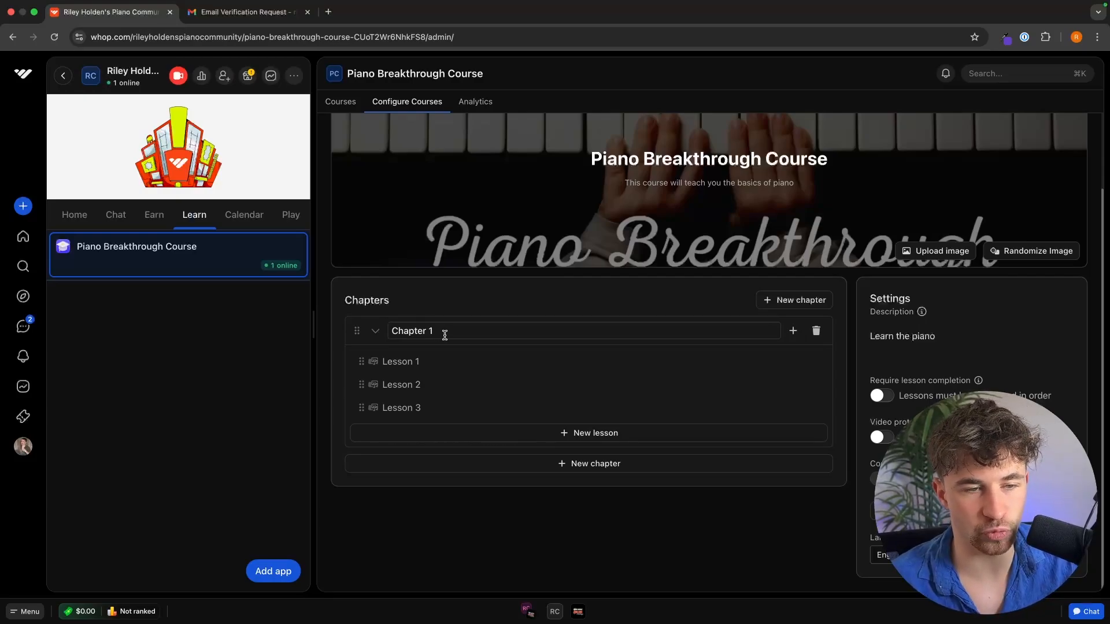
pyautogui.click(445, 335)
pyautogui.press('super+a')
pyautogui.write('mO')
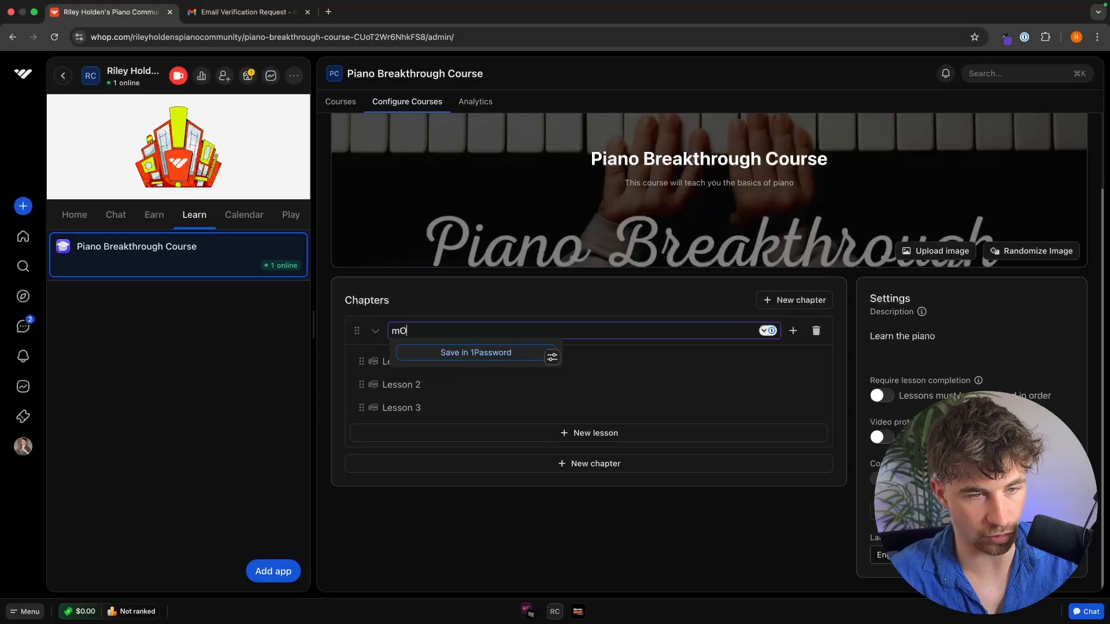
pyautogui.press('BackSpace')
pyautogui.press('BackSpace')
pyautogui.write('Mod')
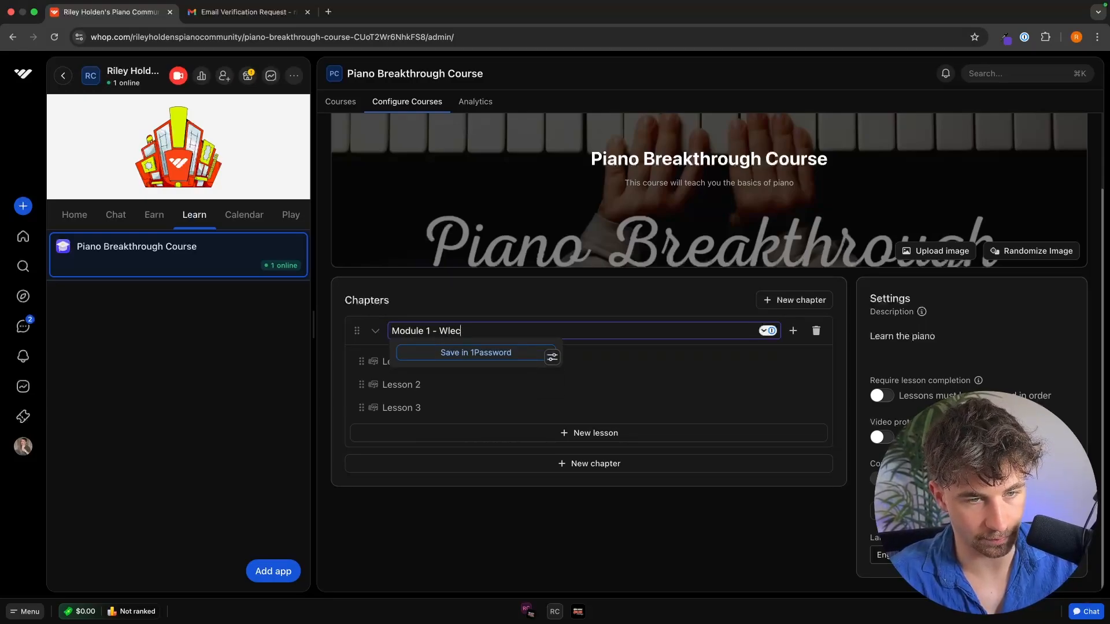
pyautogui.write('ule 1 - Welcome to th')
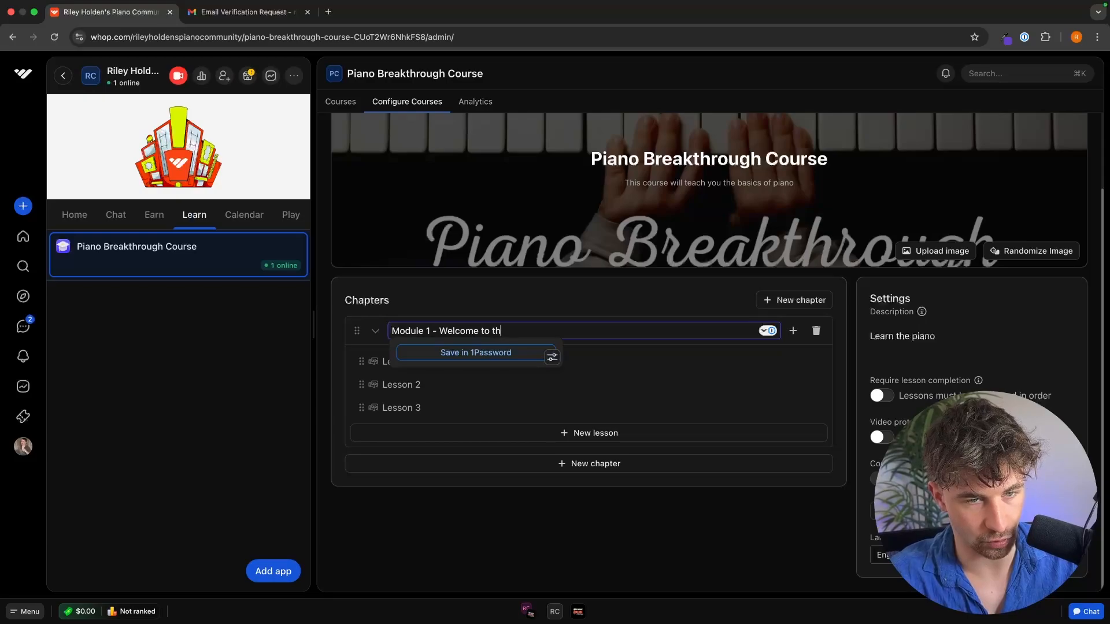
pyautogui.write('e course')
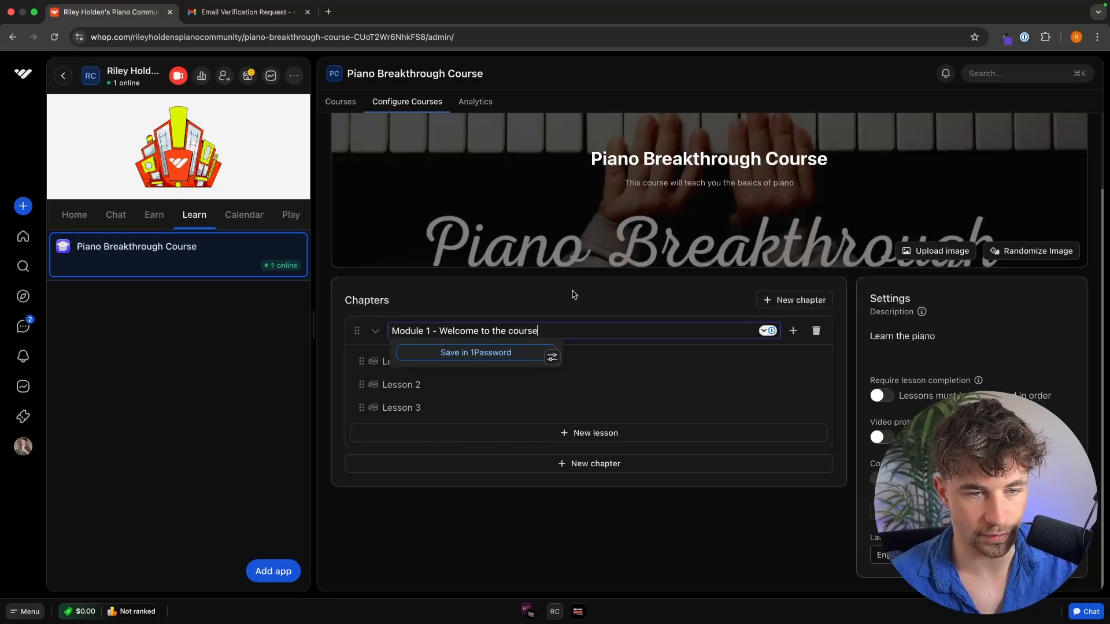
pyautogui.press('Return')
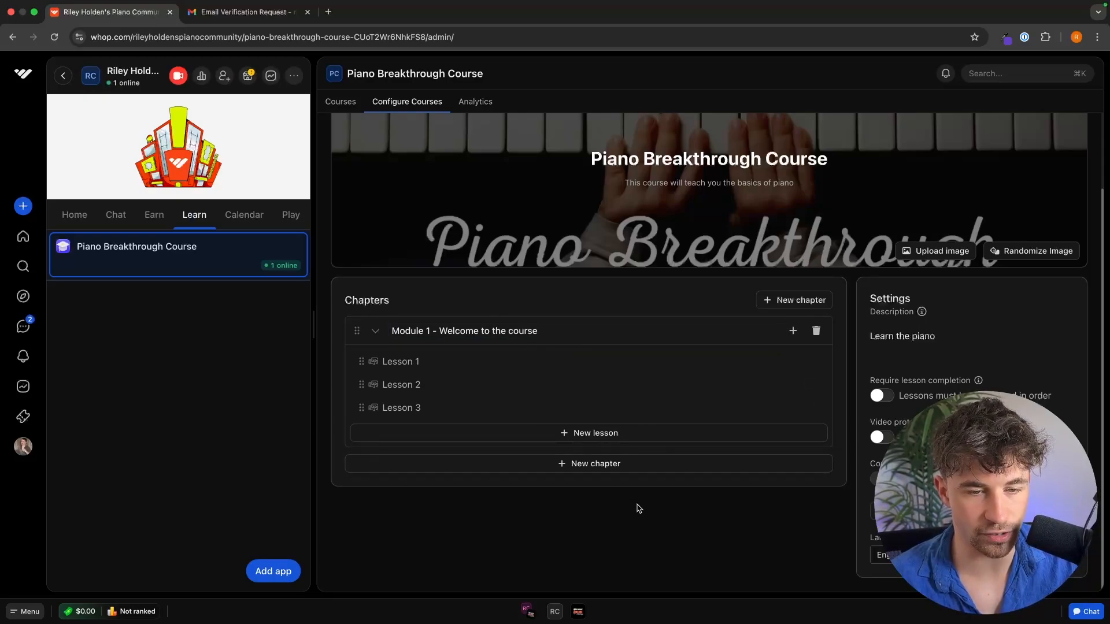
# Add a second chapter named "Module 2 - Getting to know the piano"
pyautogui.click(604, 464)
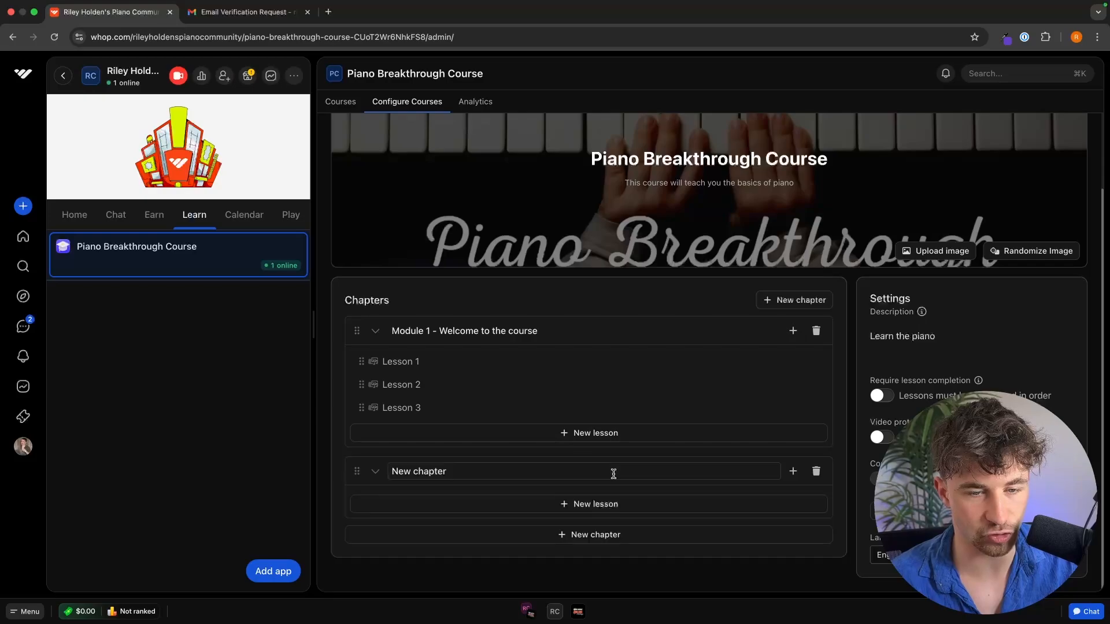
pyautogui.tripleClick(429, 471)
pyautogui.write('Mod')
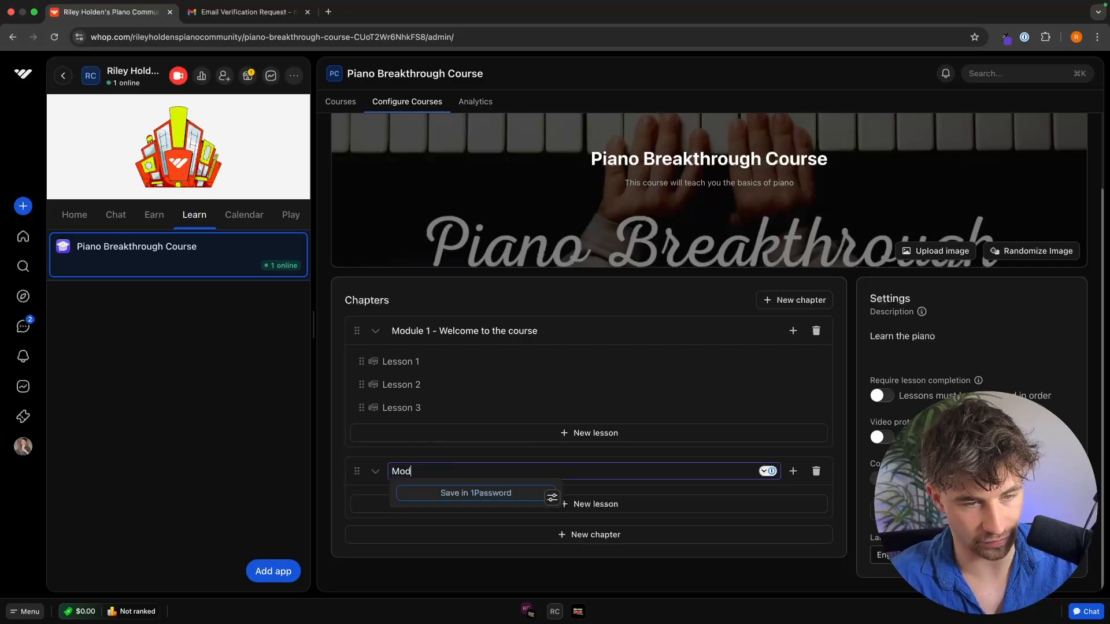
pyautogui.write('ule 2 - Getting')
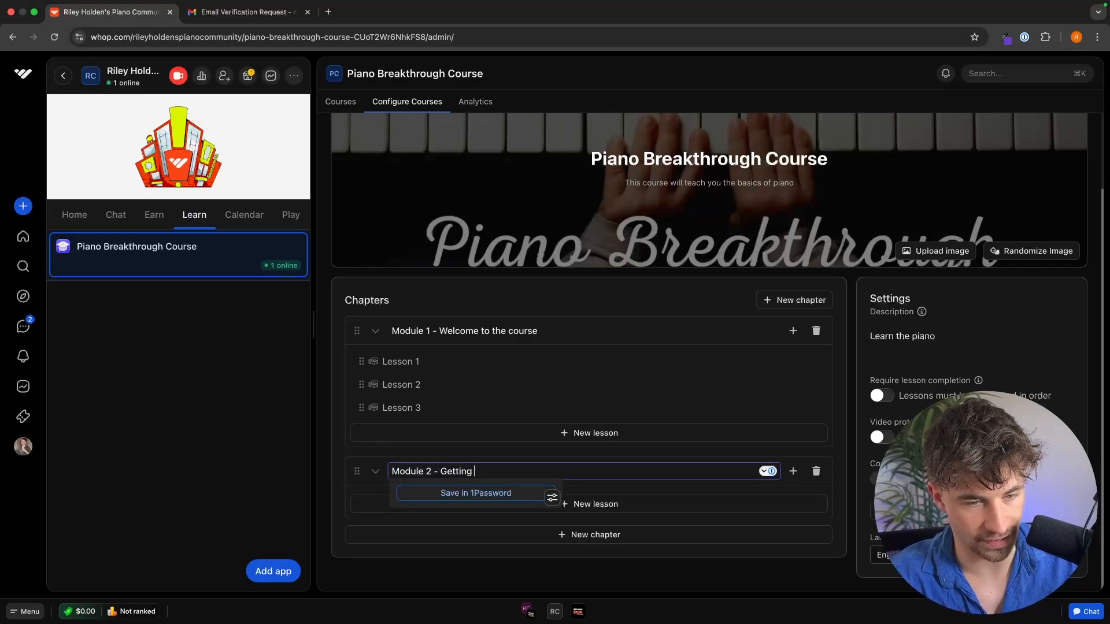
pyautogui.write(' to know the p')
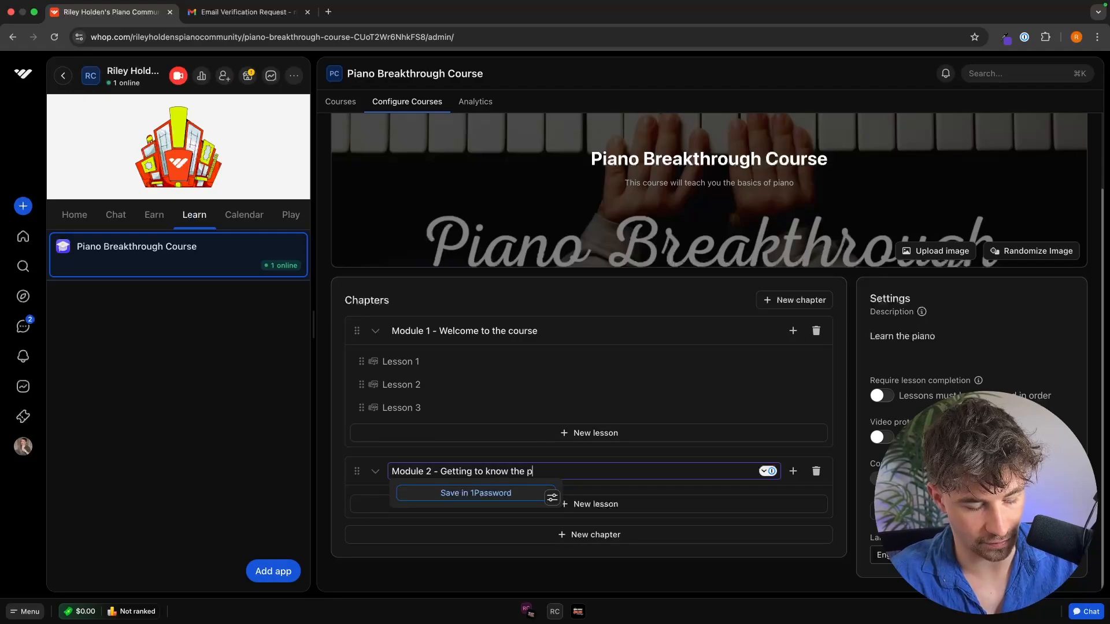
pyautogui.write('iano')
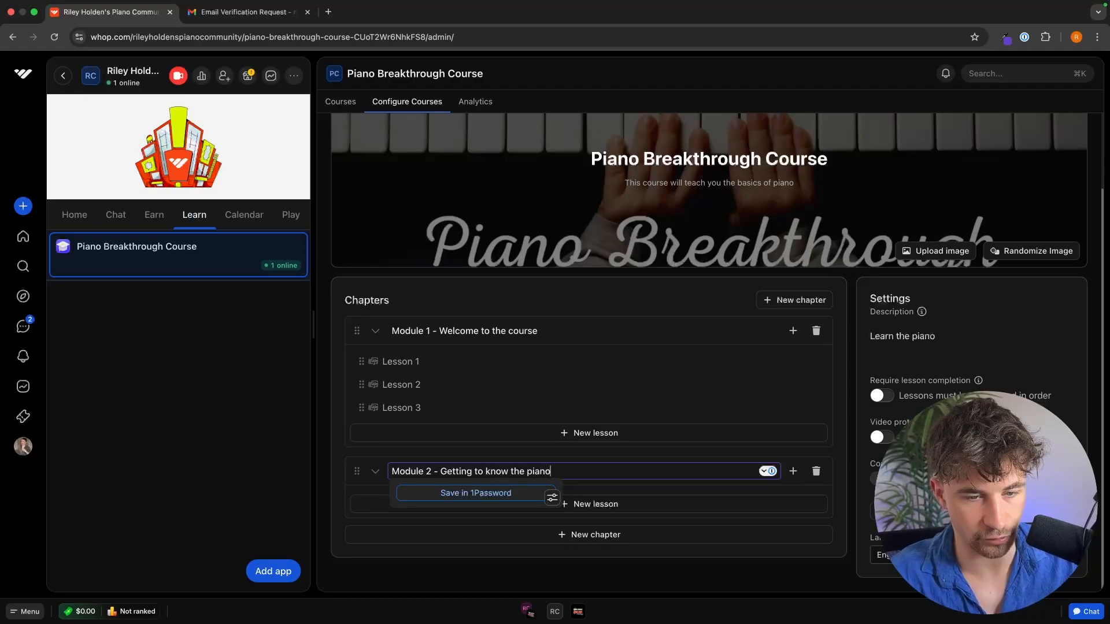
pyautogui.click(593, 454)
# Add a third chapter and name it "Module 3 - The first songs to learn"
pyautogui.click(596, 539)
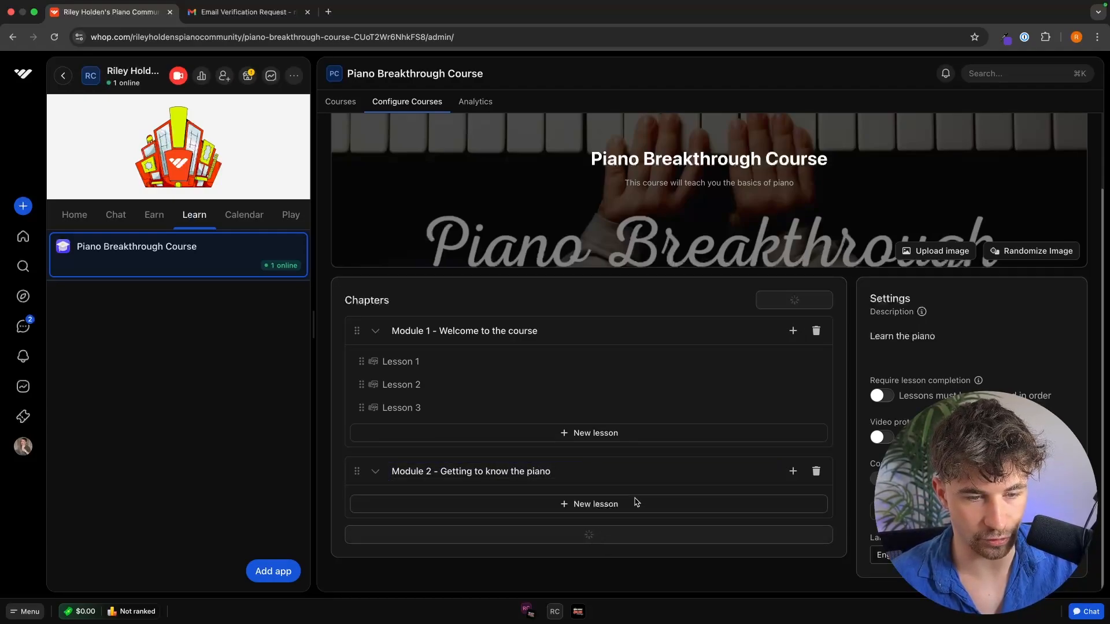
pyautogui.doubleClick(416, 490)
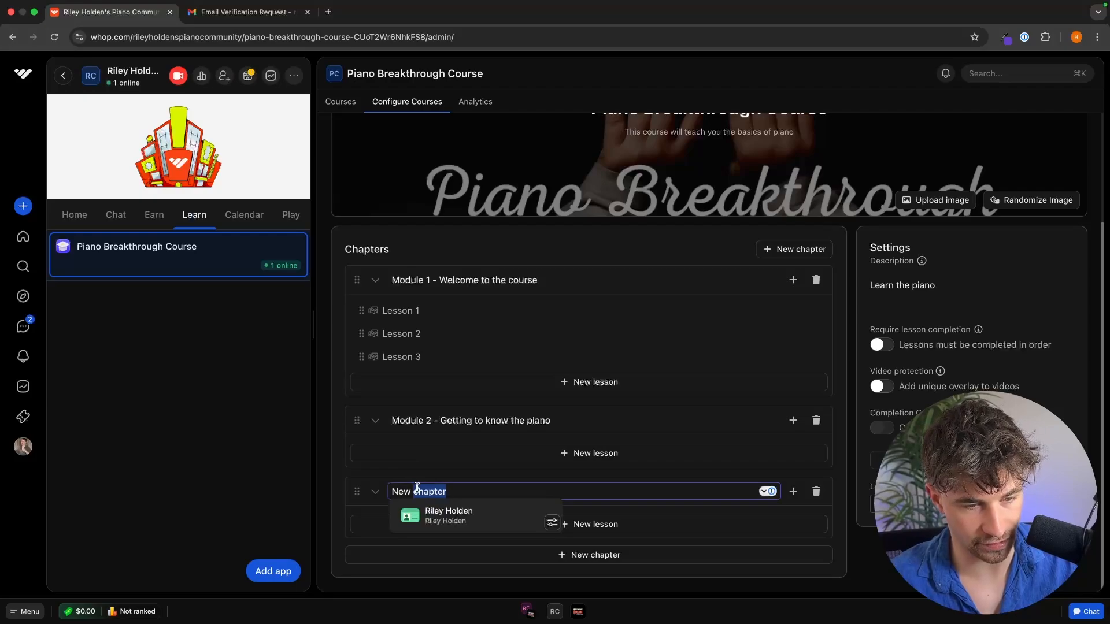
pyautogui.press('super+a')
pyautogui.write('Modu')
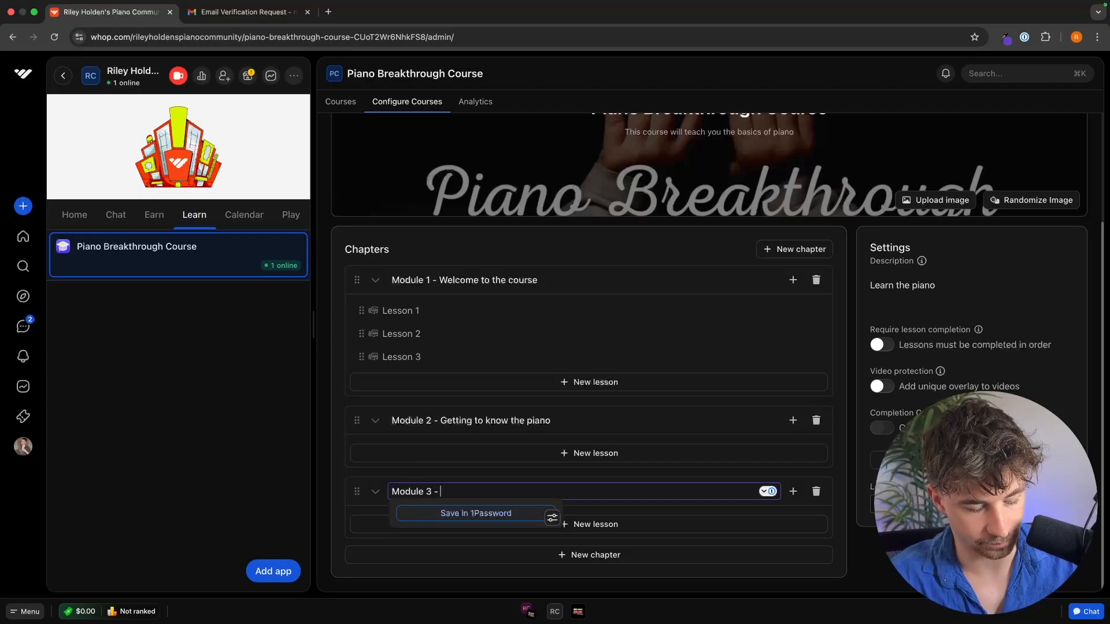
pyautogui.write('le 3 - The first song')
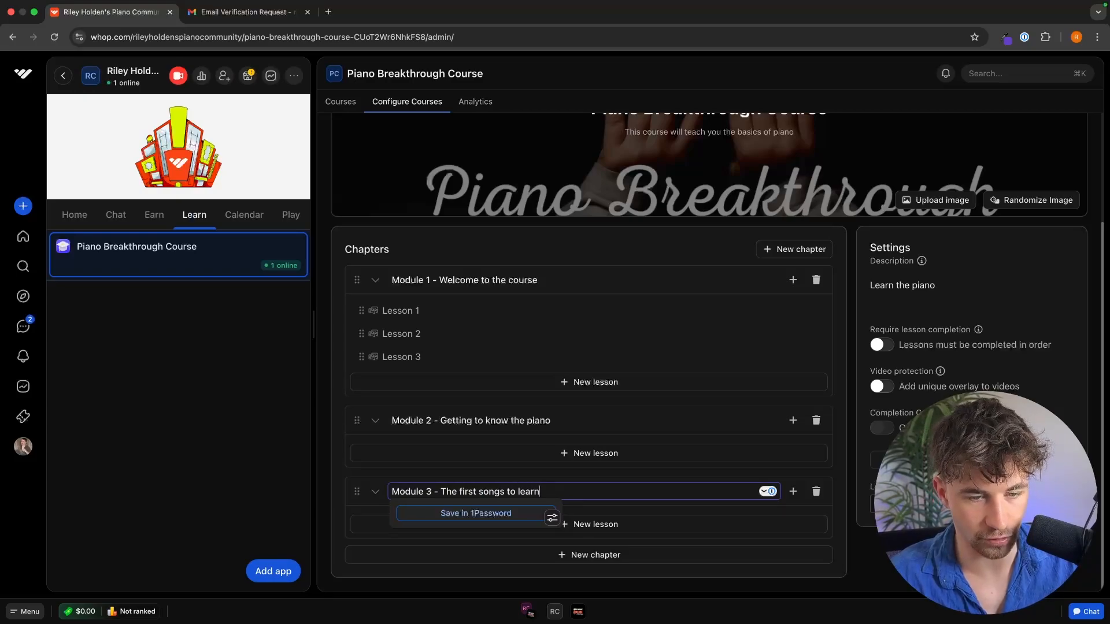
# Complete the third chapter's name as "Module 3 - The first songs to learn" and add a multimedia lesson to Module 2
pyautogui.write('s to learn')
pyautogui.press('Return')
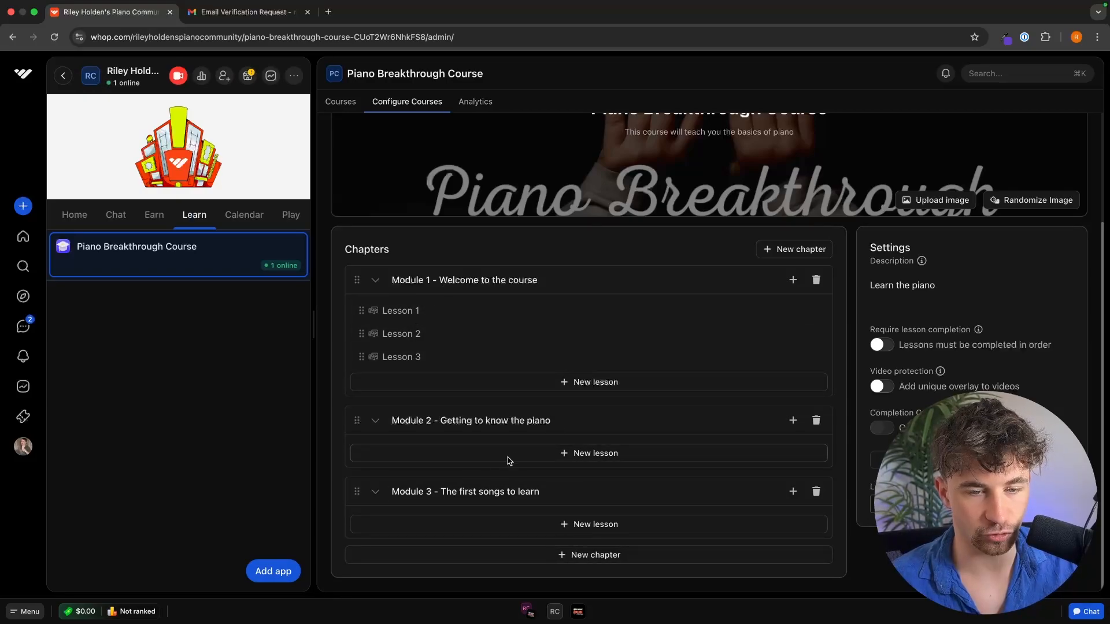
pyautogui.click(577, 459)
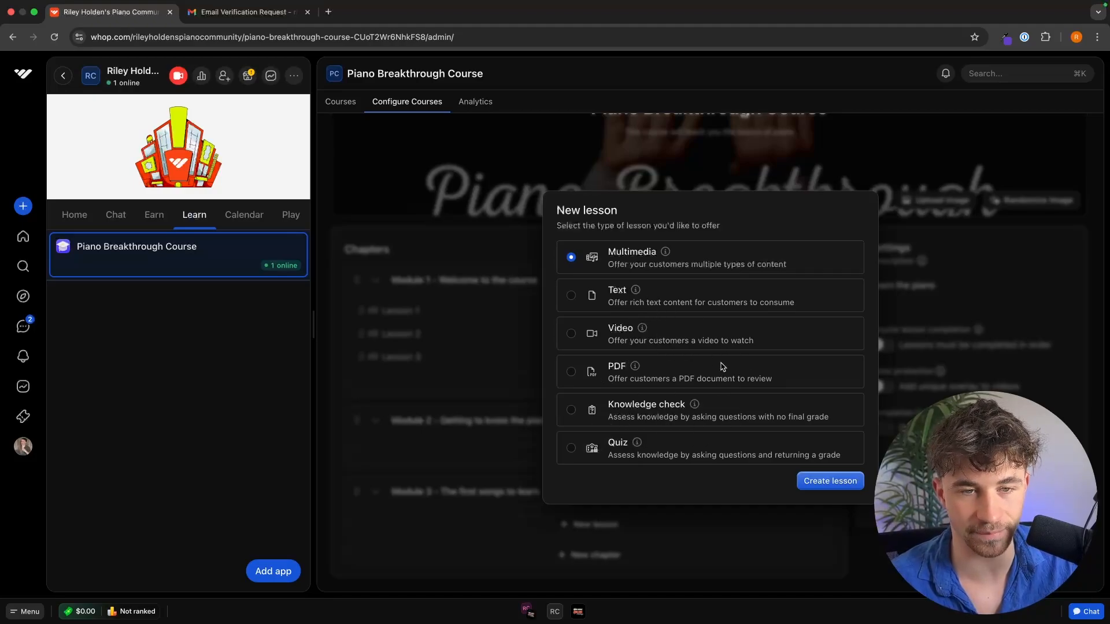
pyautogui.click(823, 479)
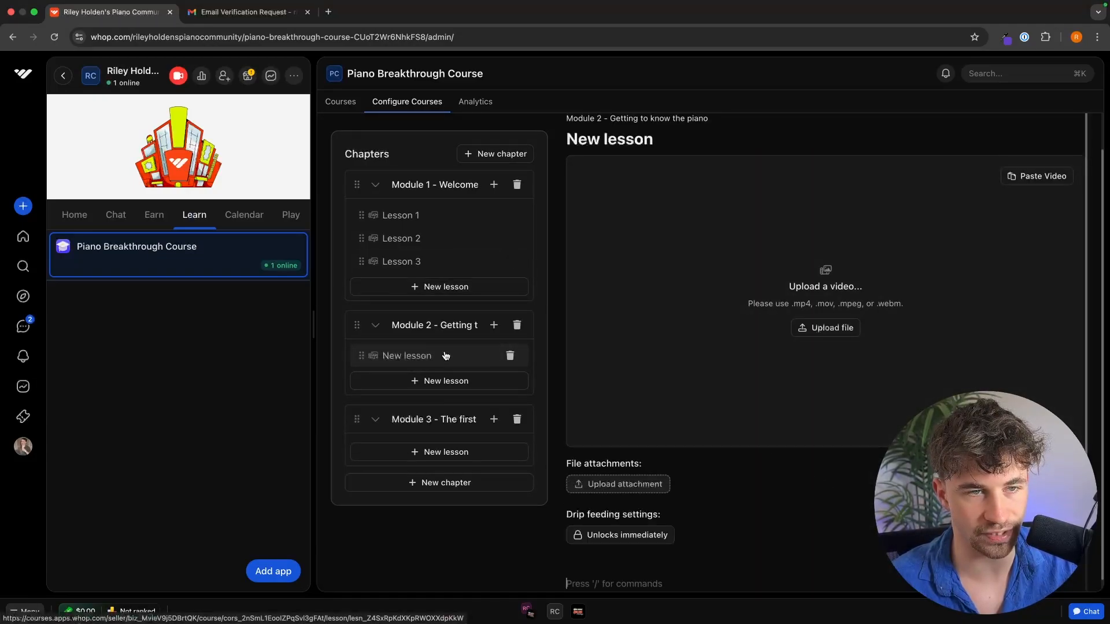
# Rename the first lesson in Module 1 as "Lesson 1 - What you will learn" and save the changes
pyautogui.click(405, 219)
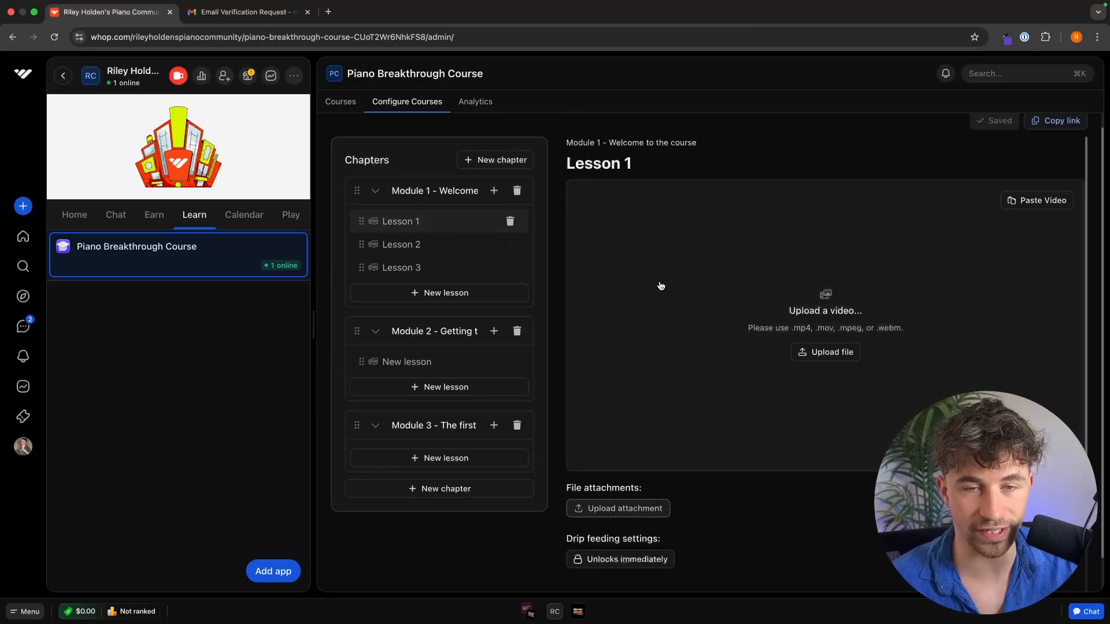
pyautogui.click(601, 169)
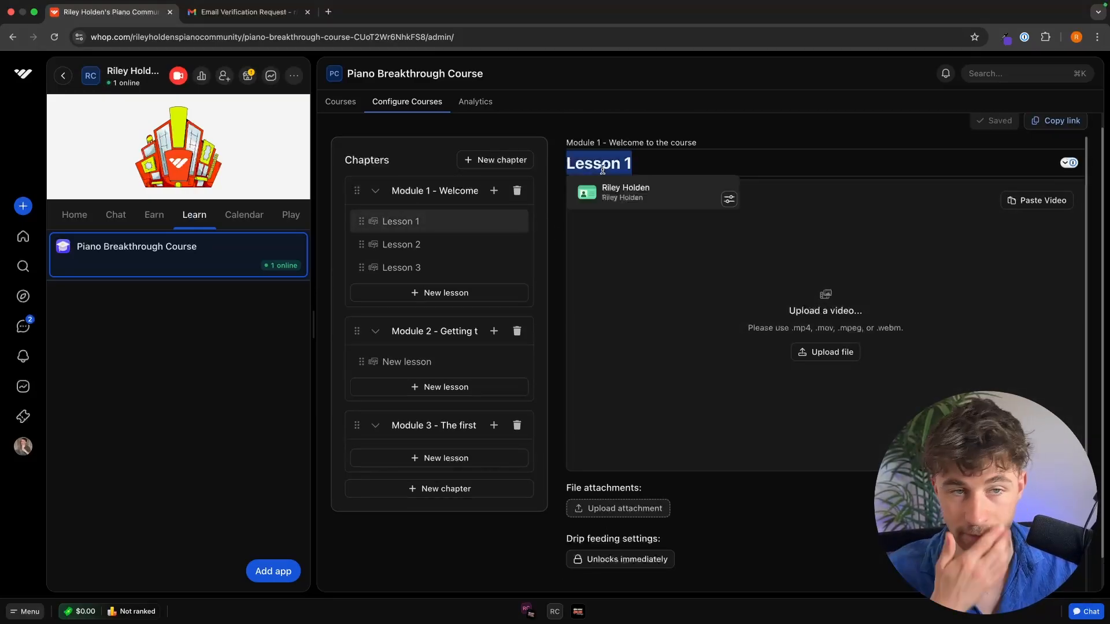
pyautogui.click(656, 160)
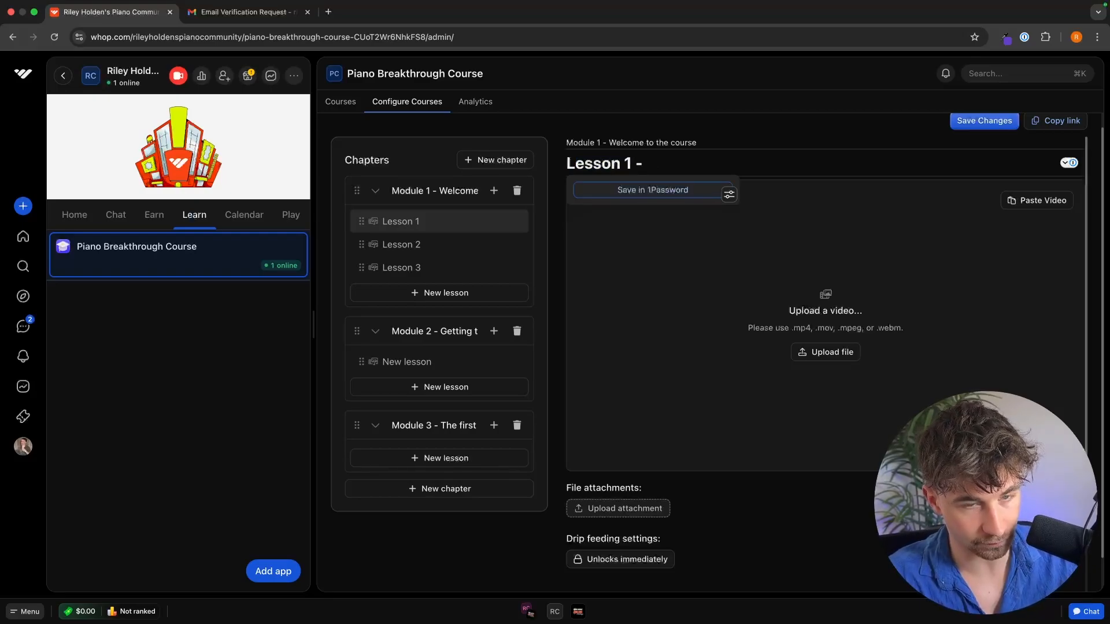
pyautogui.write('- H')
pyautogui.press('BackSpace')
pyautogui.write('What ')
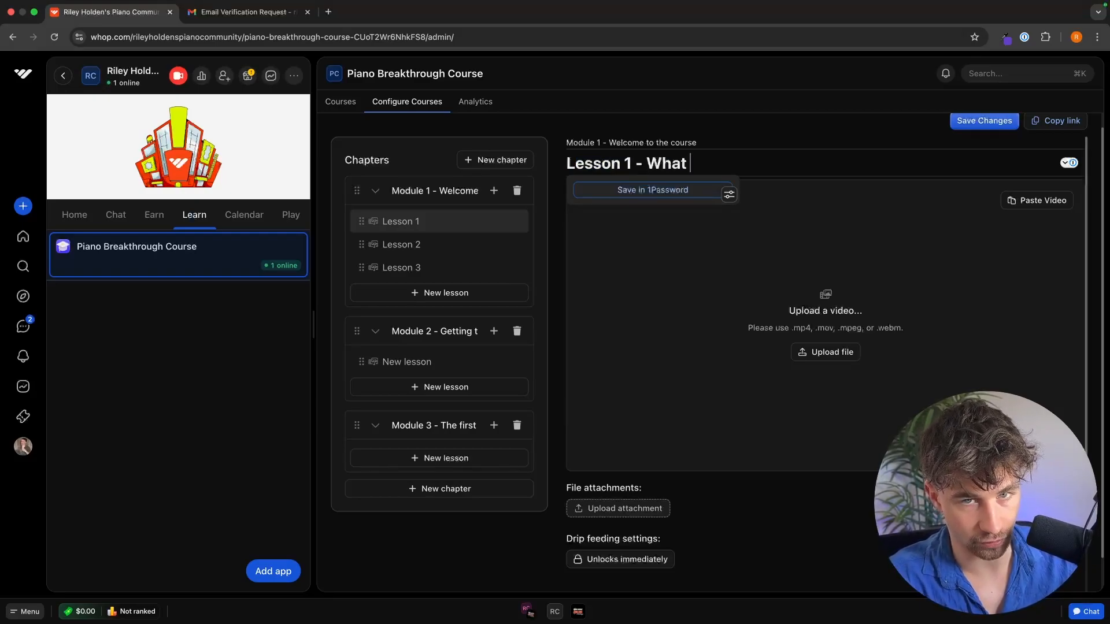
pyautogui.write('you will learn')
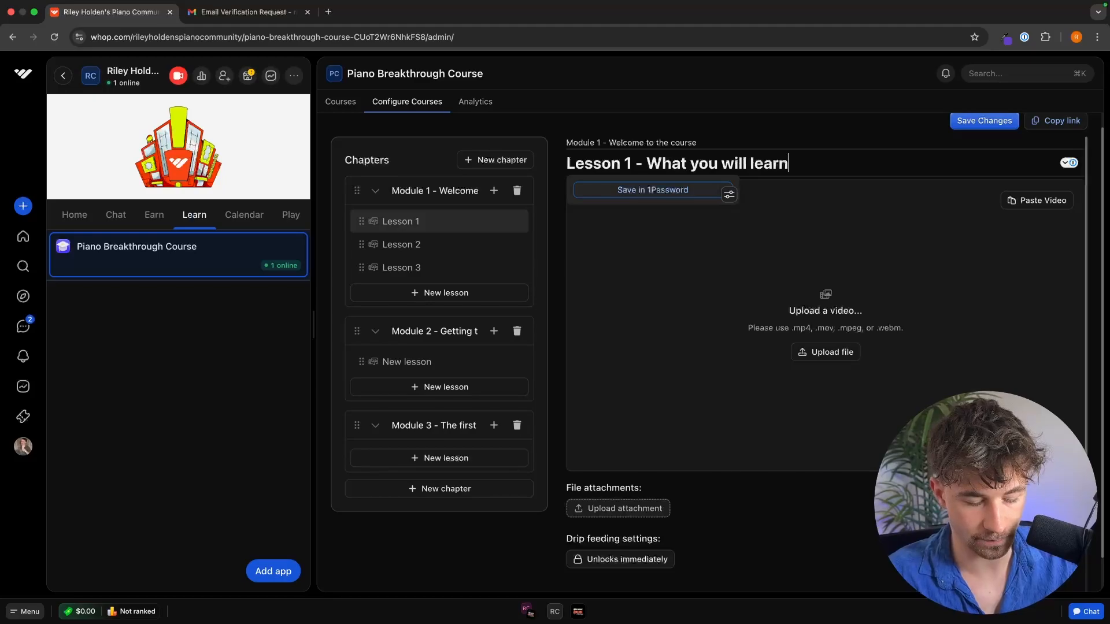
pyautogui.click(781, 123)
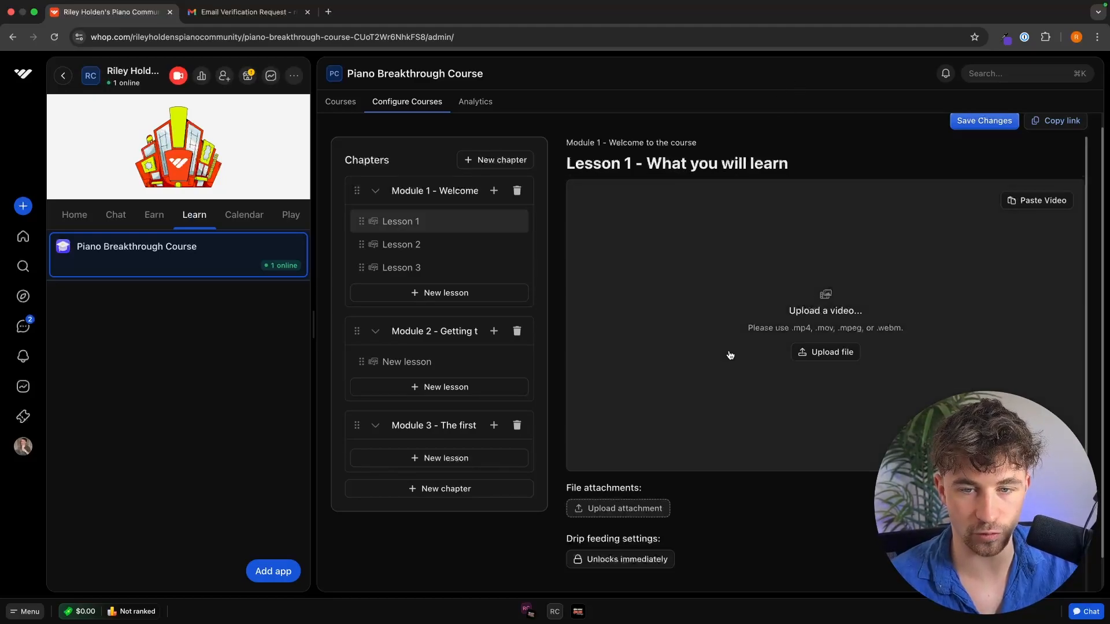
pyautogui.click(828, 357)
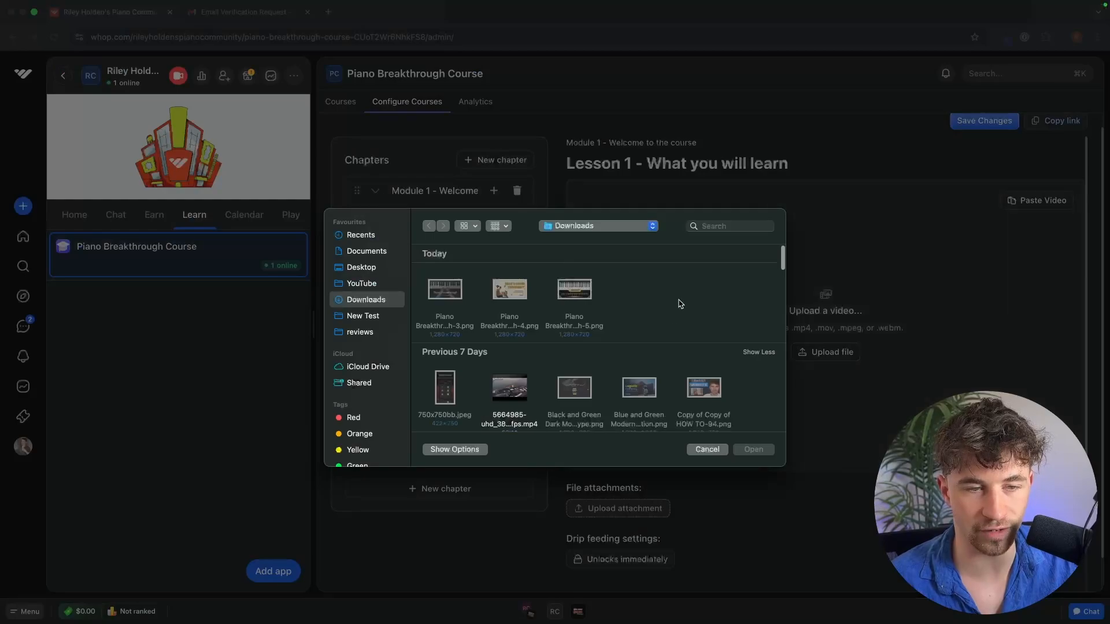
pyautogui.click(698, 449)
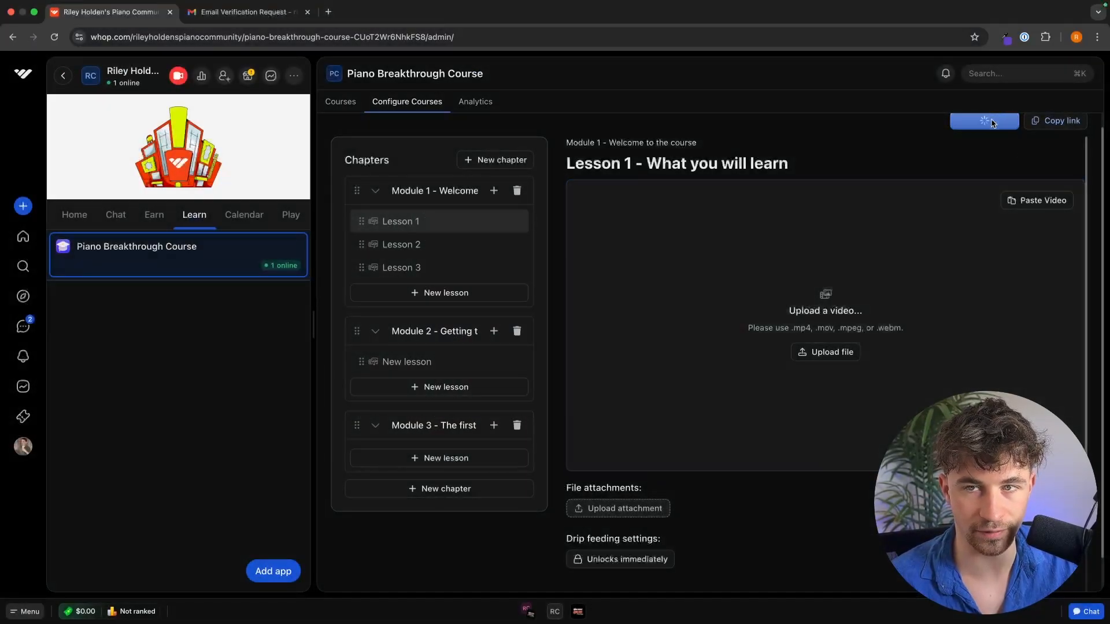
pyautogui.click(989, 121)
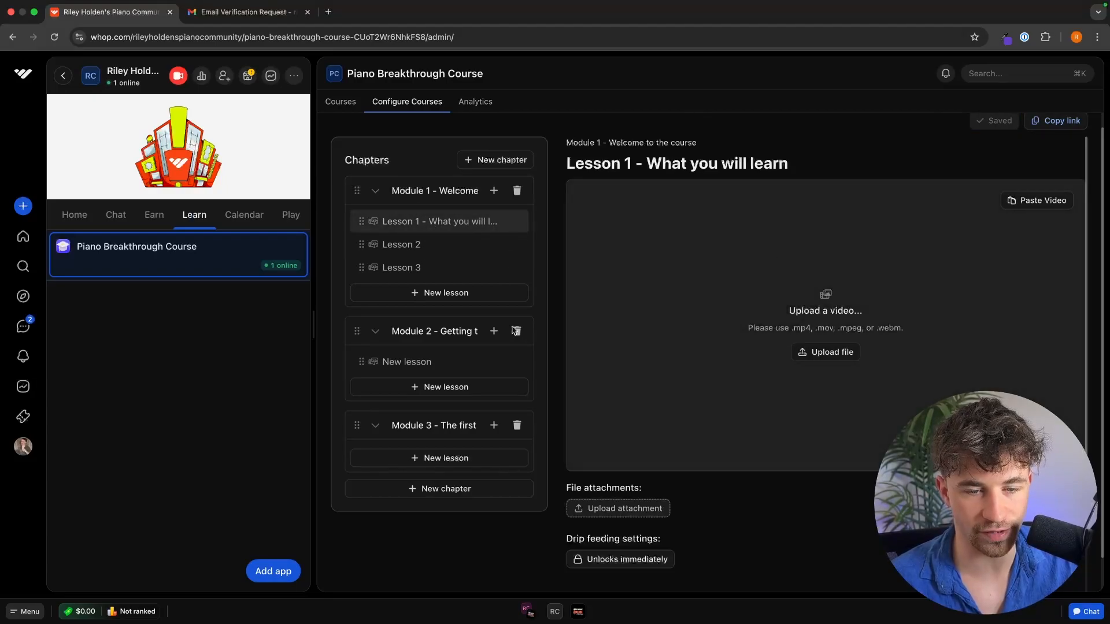
# Rename the second lesson in Module 1 as "Lesson 2 - How to get the most out of this course" and save it
pyautogui.scroll(-2, 601, 416)
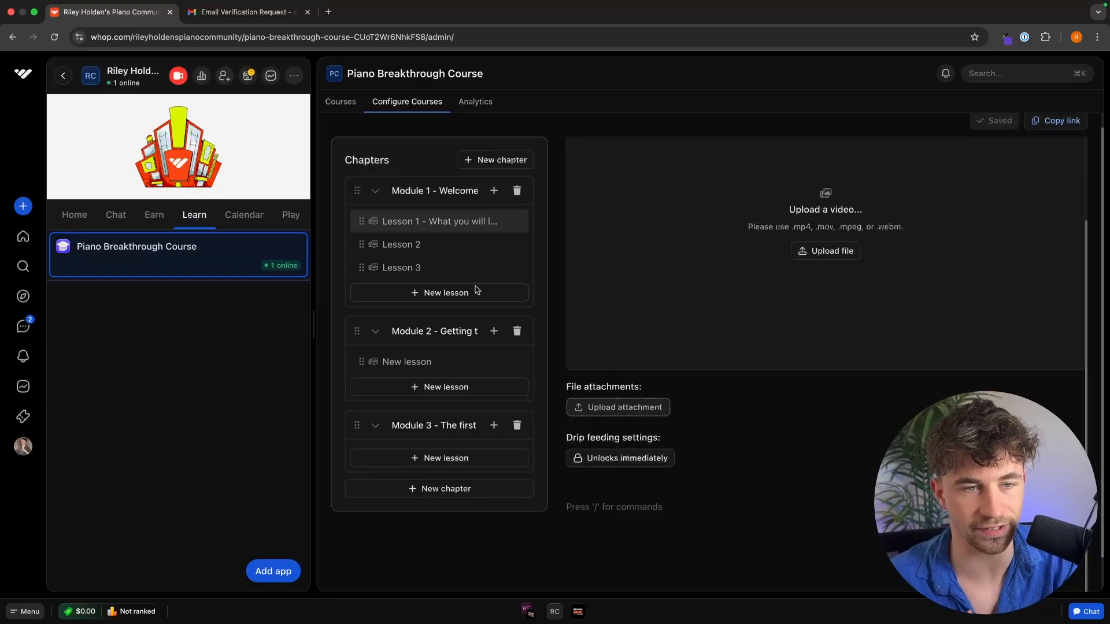
pyautogui.click(431, 256)
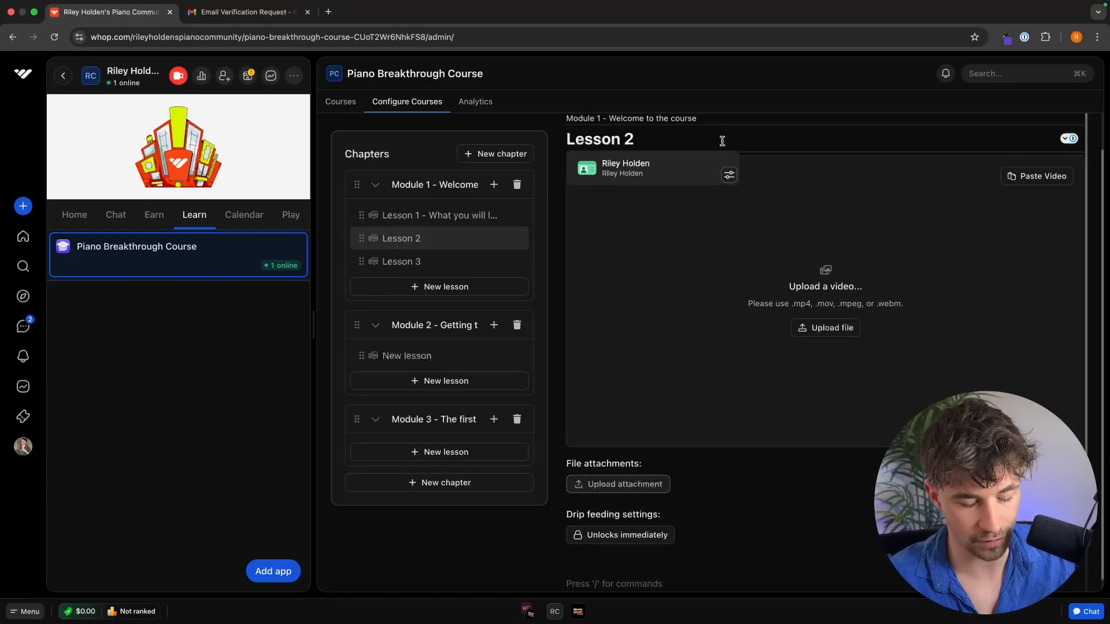
pyautogui.write('- How to get the o')
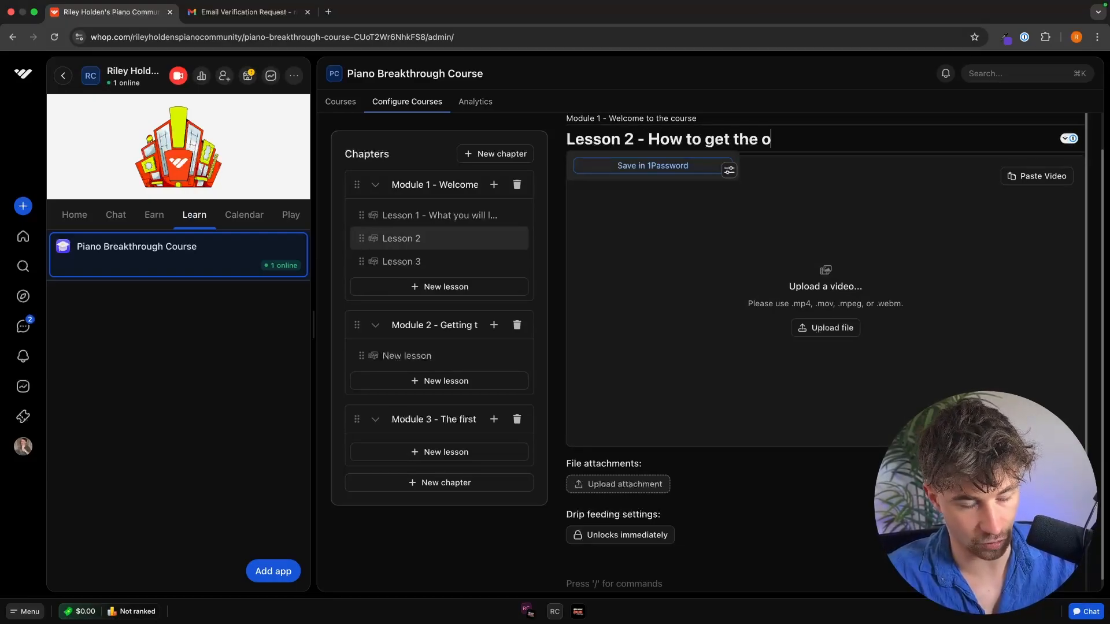
pyautogui.press('BackSpace')
pyautogui.write('most ')
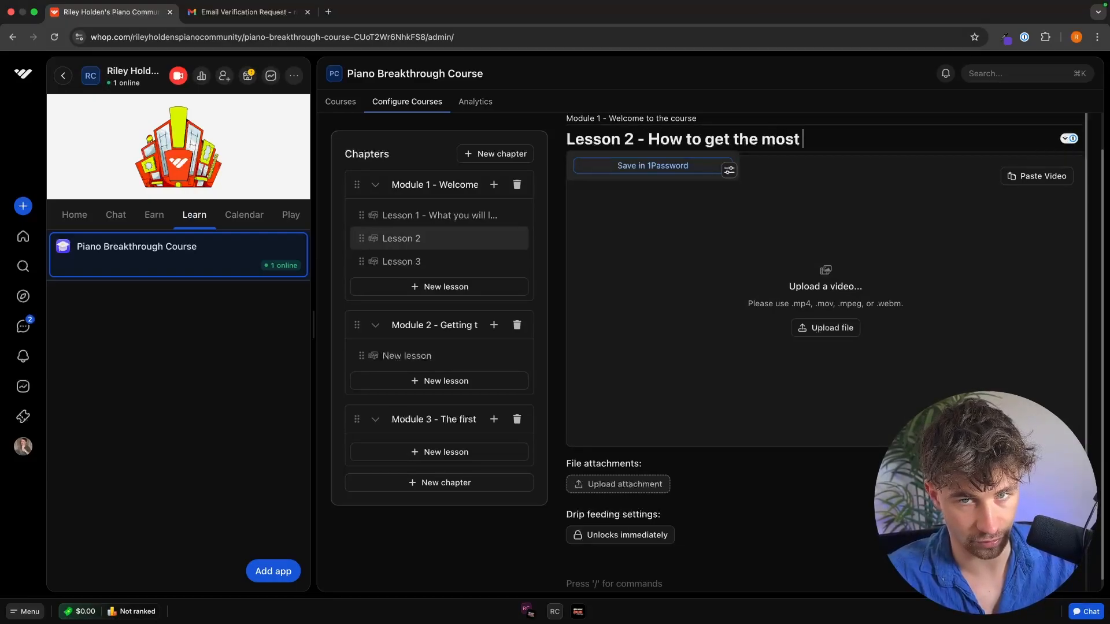
pyautogui.write('out of this course')
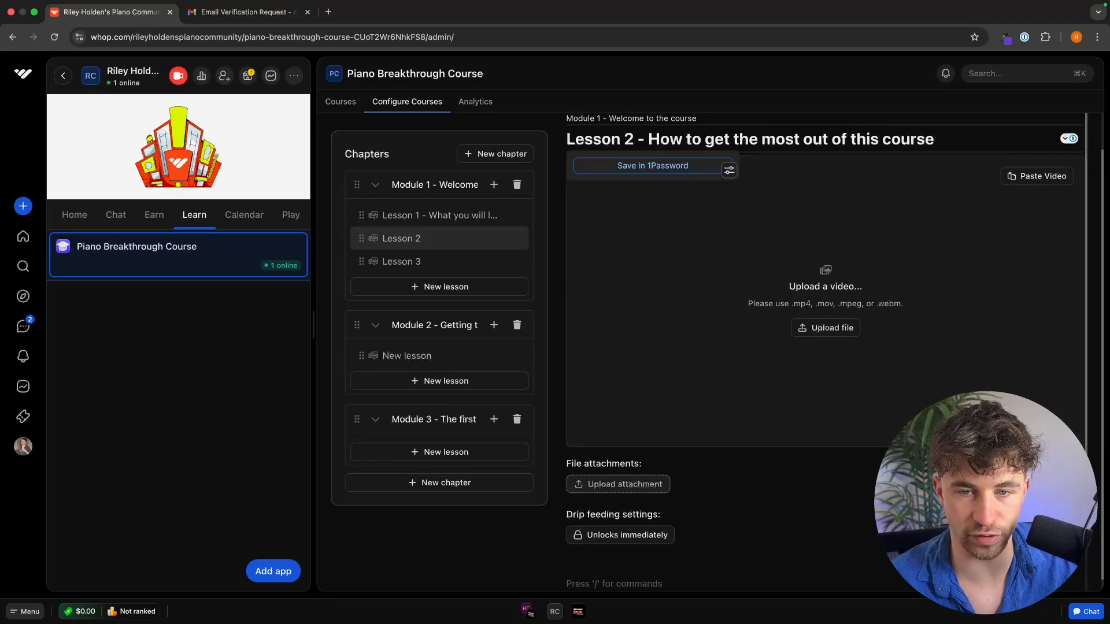
pyautogui.click(820, 310)
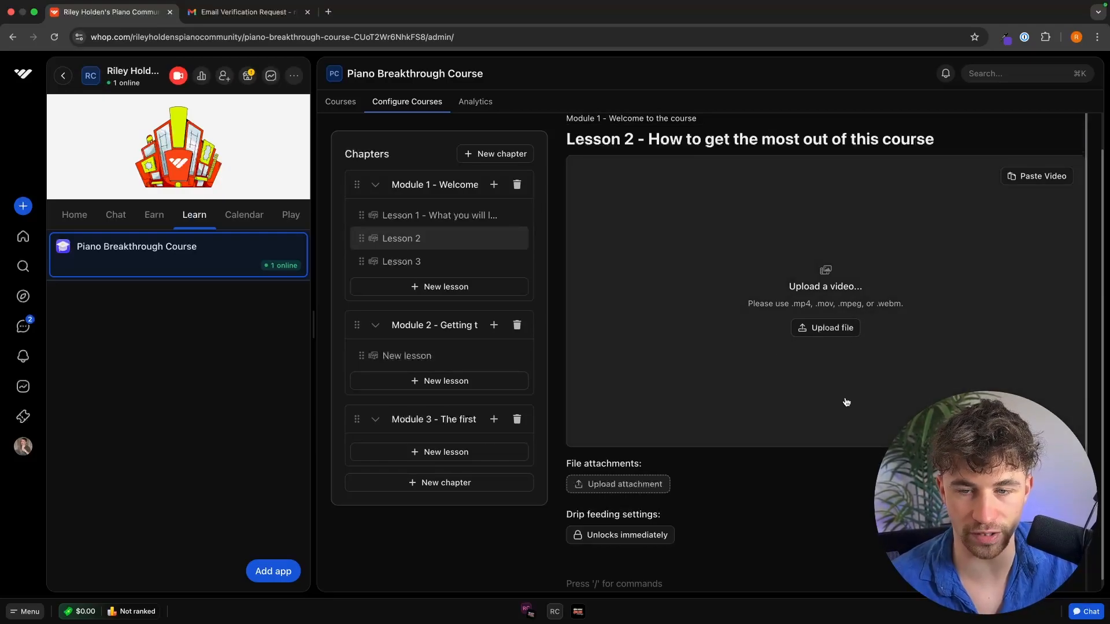
pyautogui.scroll(2, 847, 402)
pyautogui.click(989, 139)
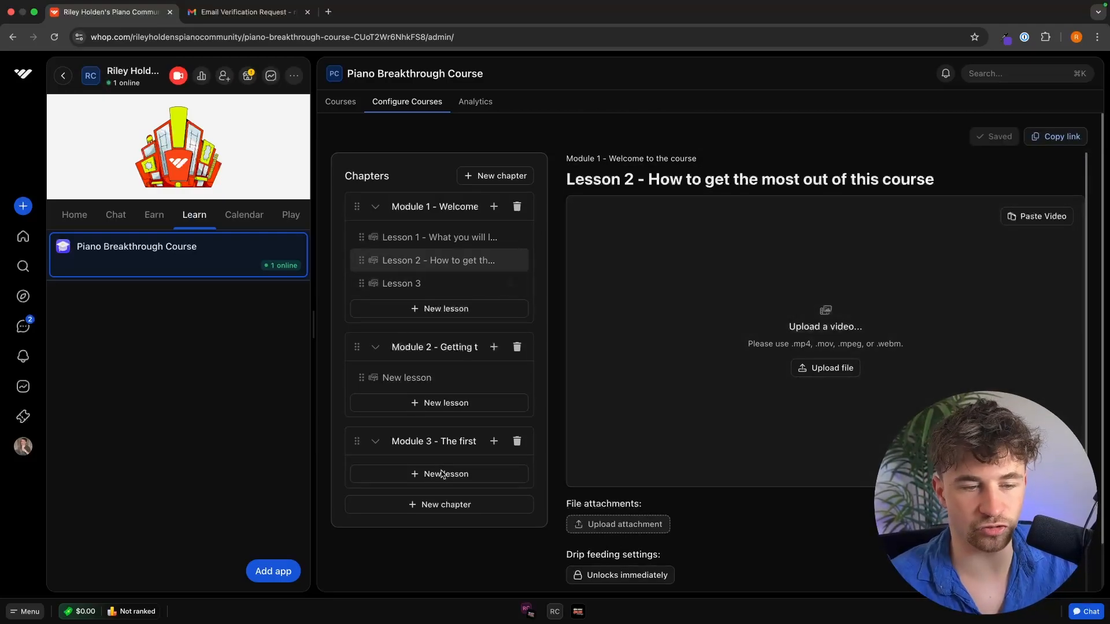
# Add a multimedia lesson to Module 3, title it "Dance Monkey Tutorial" and save the changes
pyautogui.click(416, 474)
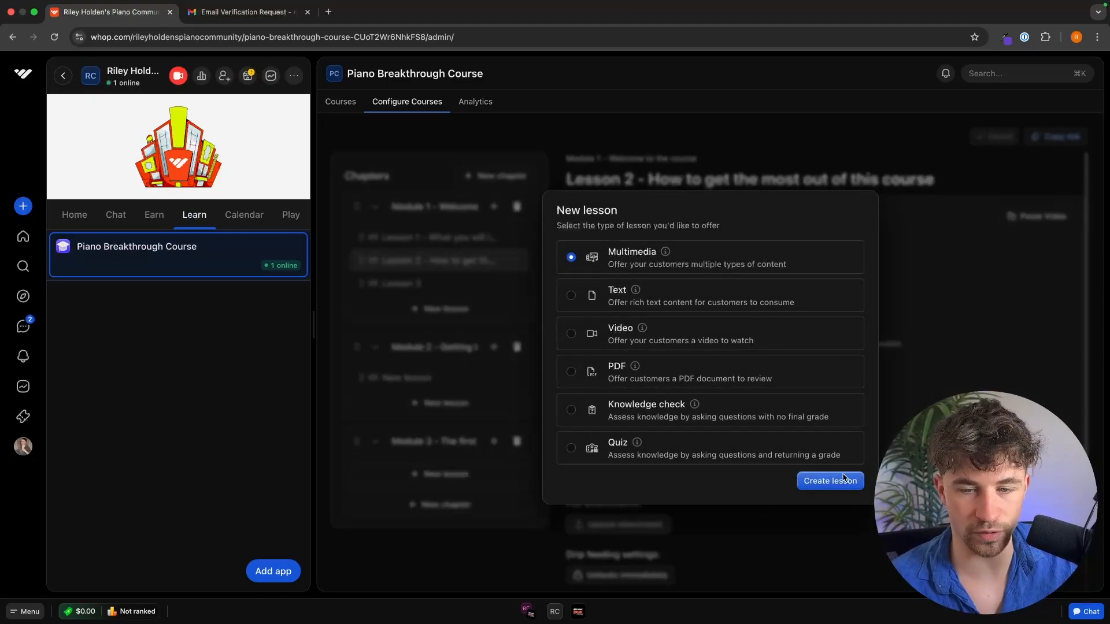
pyautogui.click(826, 480)
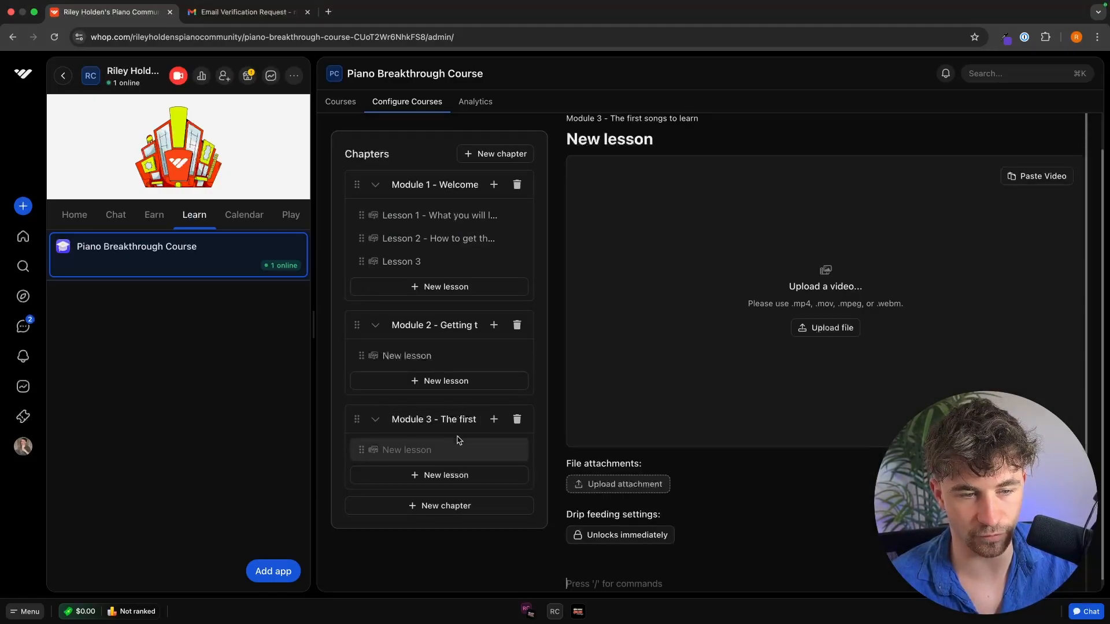
pyautogui.click(650, 138)
pyautogui.write('Dna')
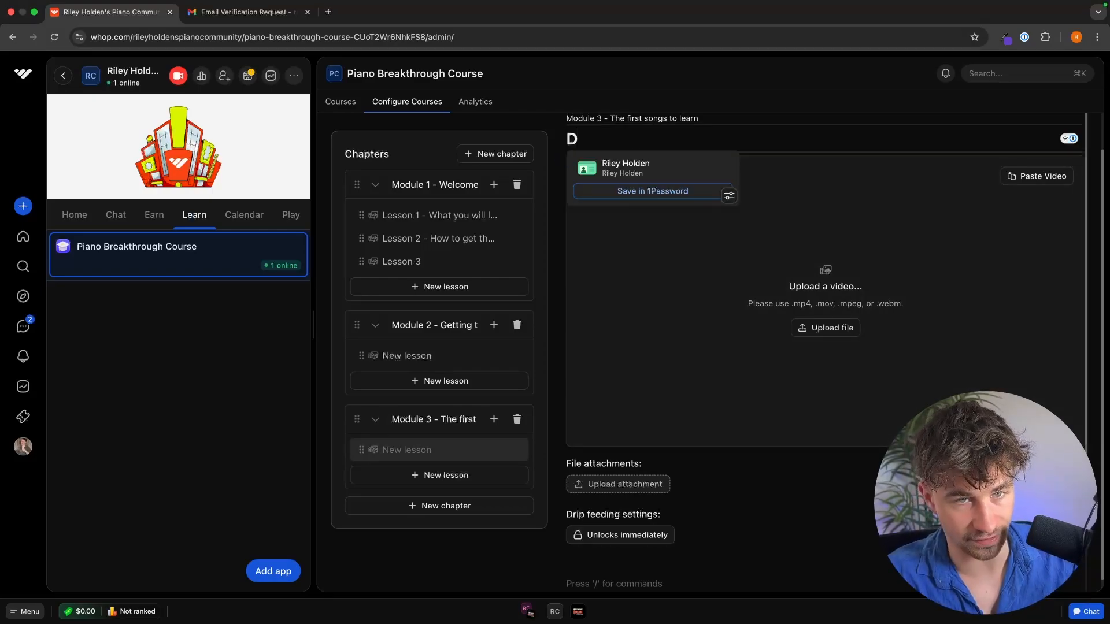
pyautogui.press('BackSpace')
pyautogui.press('BackSpace')
pyautogui.write('ancy M')
pyautogui.press('BackSpace')
pyautogui.press('BackSpace')
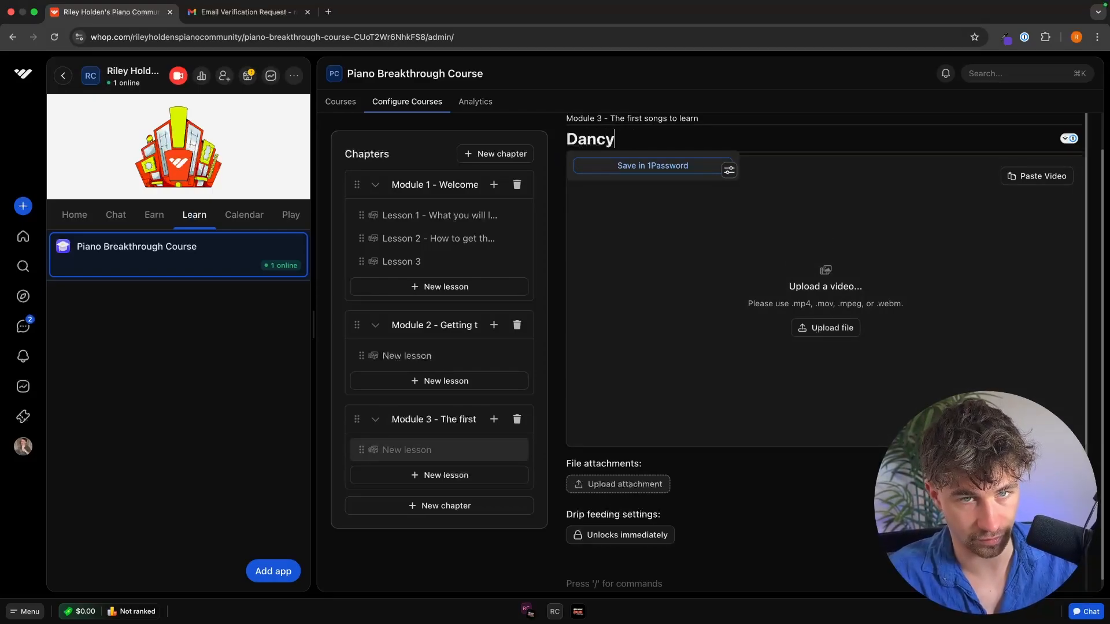
pyautogui.press('BackSpace')
pyautogui.write('e Moneky')
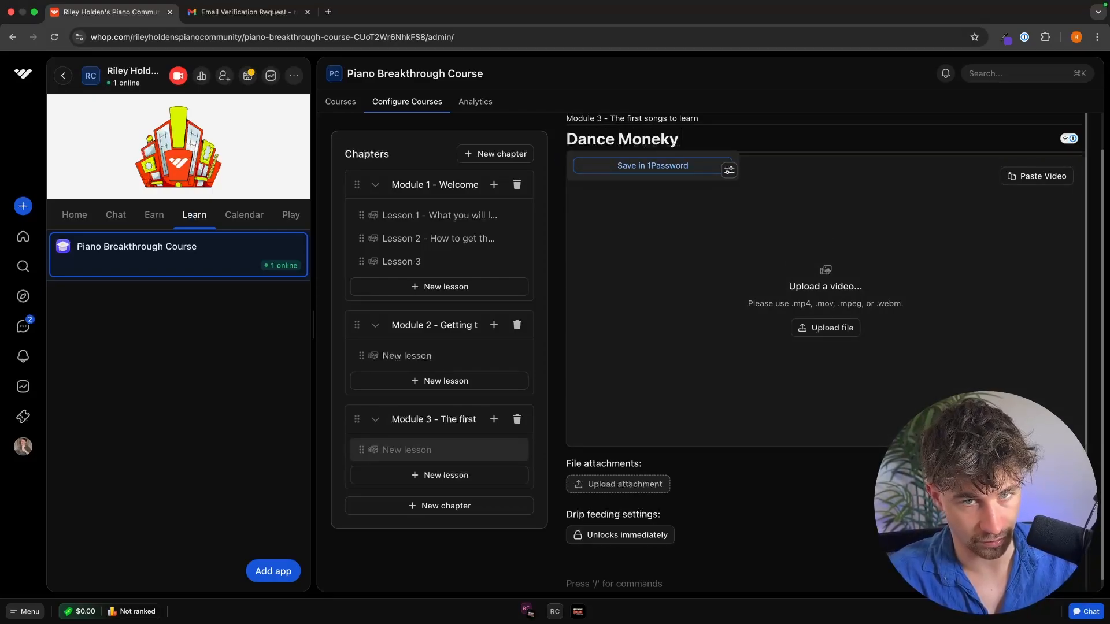
pyautogui.press('BackSpace')
pyautogui.press('BackSpace')
pyautogui.press('BackSpace')
pyautogui.write('jey')
pyautogui.press('BackSpace')
pyautogui.press('BackSpace')
pyautogui.press('BackSpace')
pyautogui.press('BackSpace')
pyautogui.write('ke')
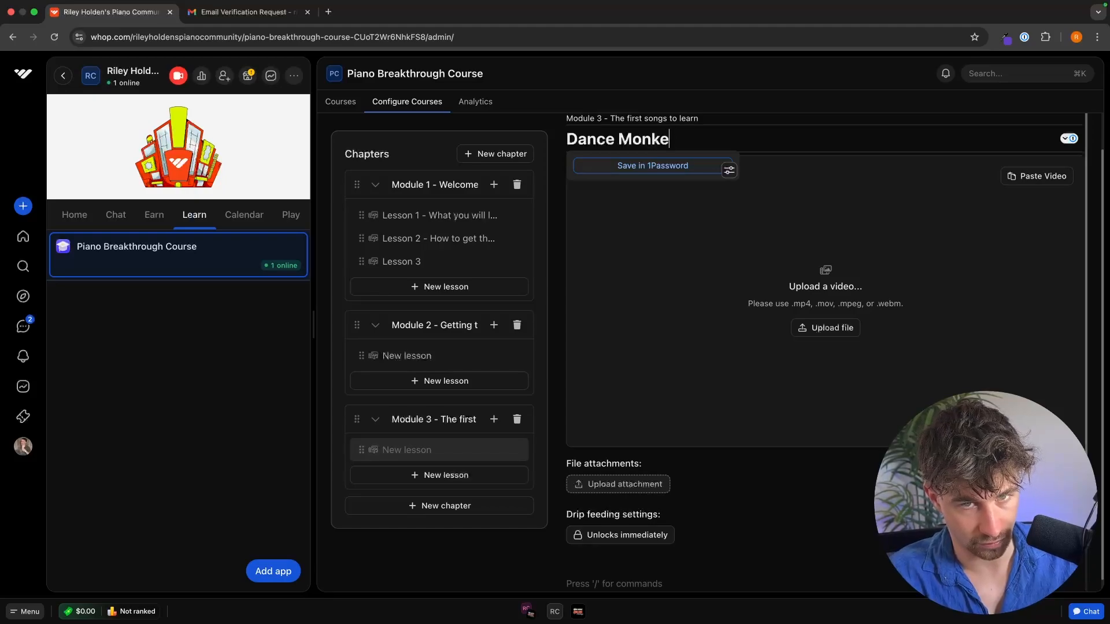
pyautogui.write('y Tutorial')
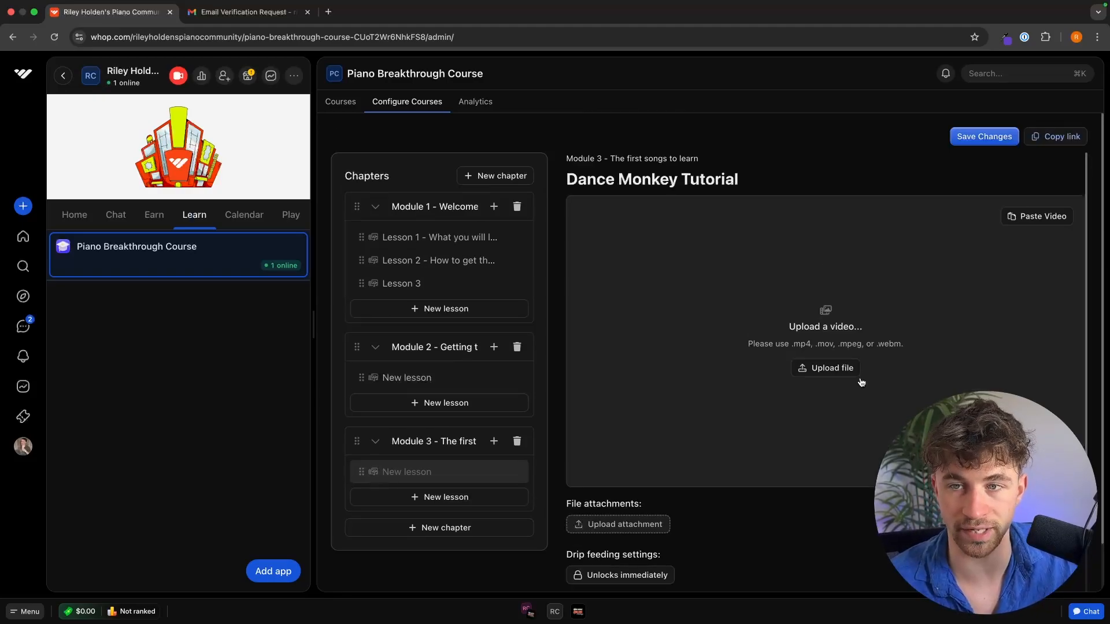
pyautogui.click(968, 138)
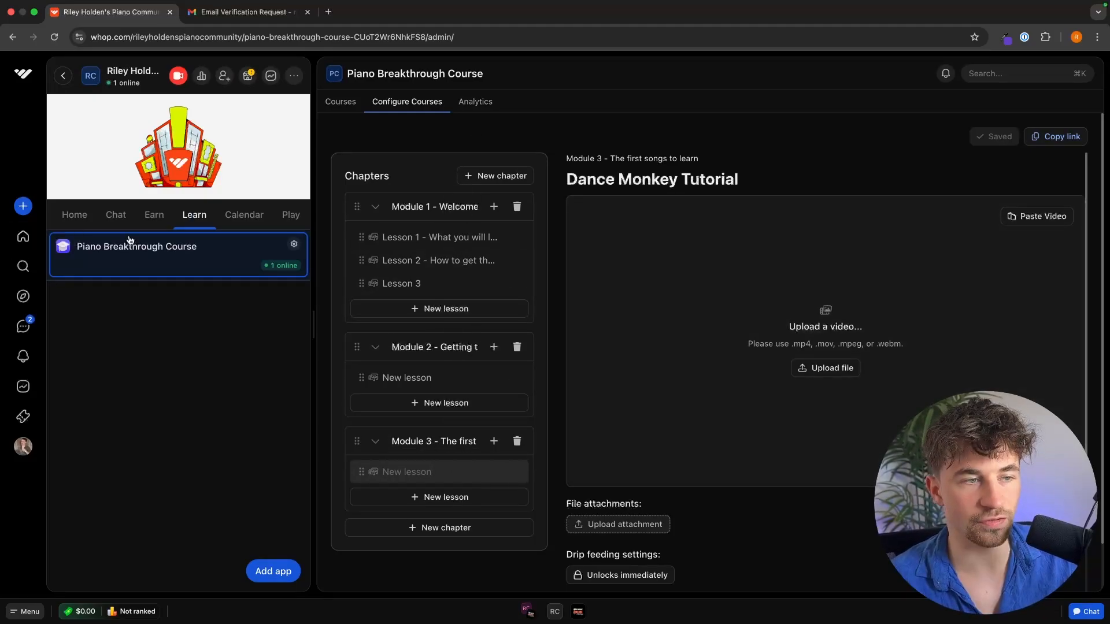
# Add a Files app to the community's learning section and name it "Piano Basics Ebook"
pyautogui.click(272, 571)
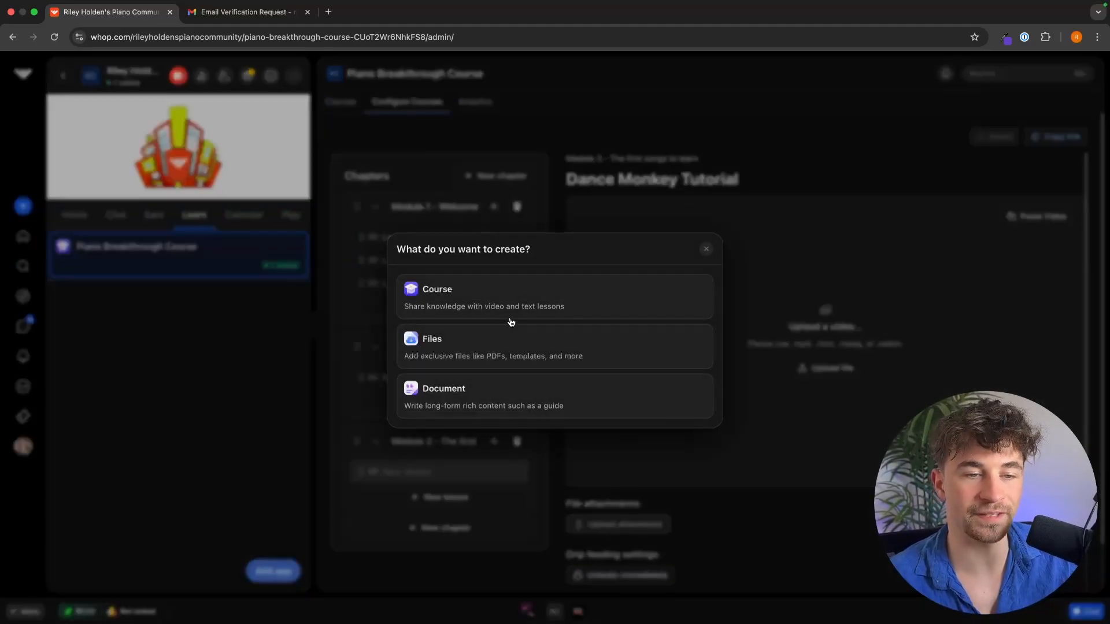
pyautogui.click(463, 360)
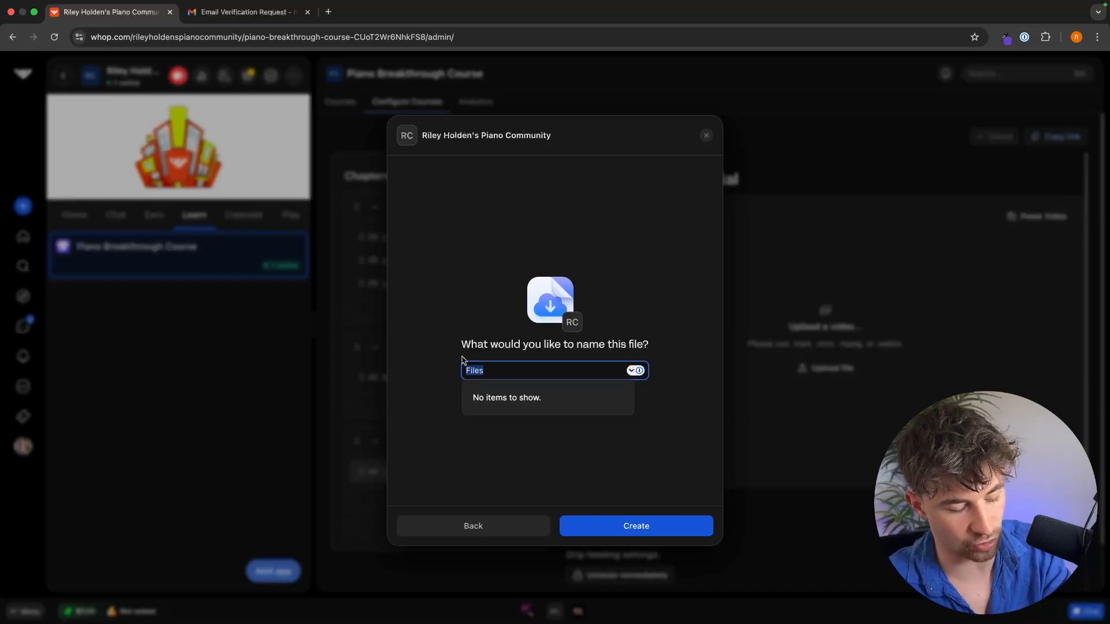
pyautogui.write('P')
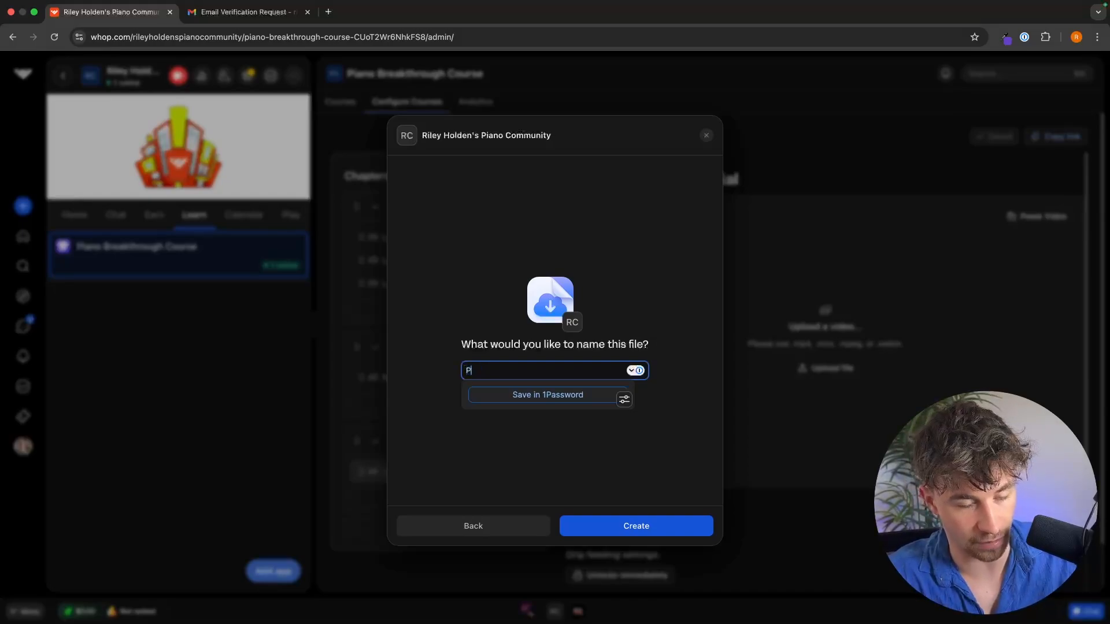
pyautogui.write('iano Basics Ebook')
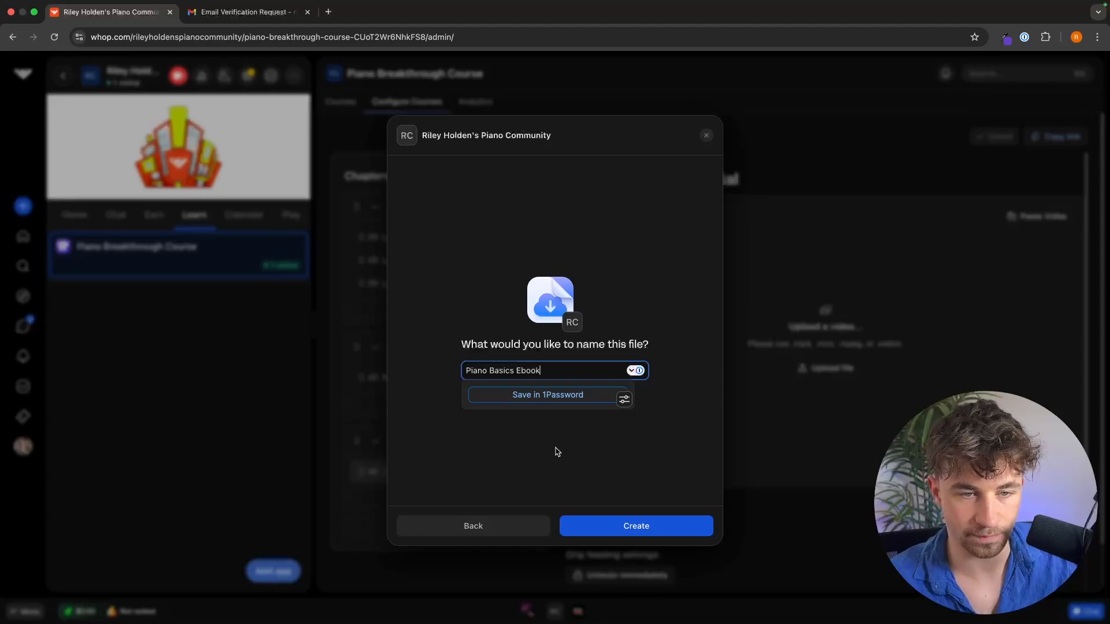
pyautogui.click(625, 527)
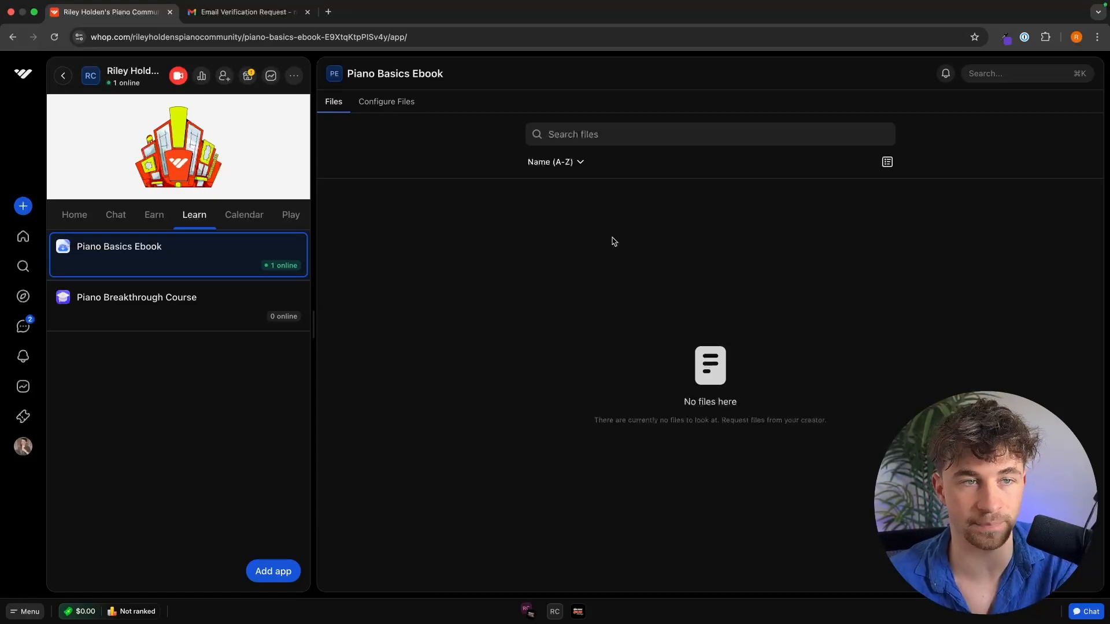
# Upload "Brown simple modern ebook lead magnet magazine for coaches.pdf" to the Piano Basics Ebook files
pyautogui.click(385, 104)
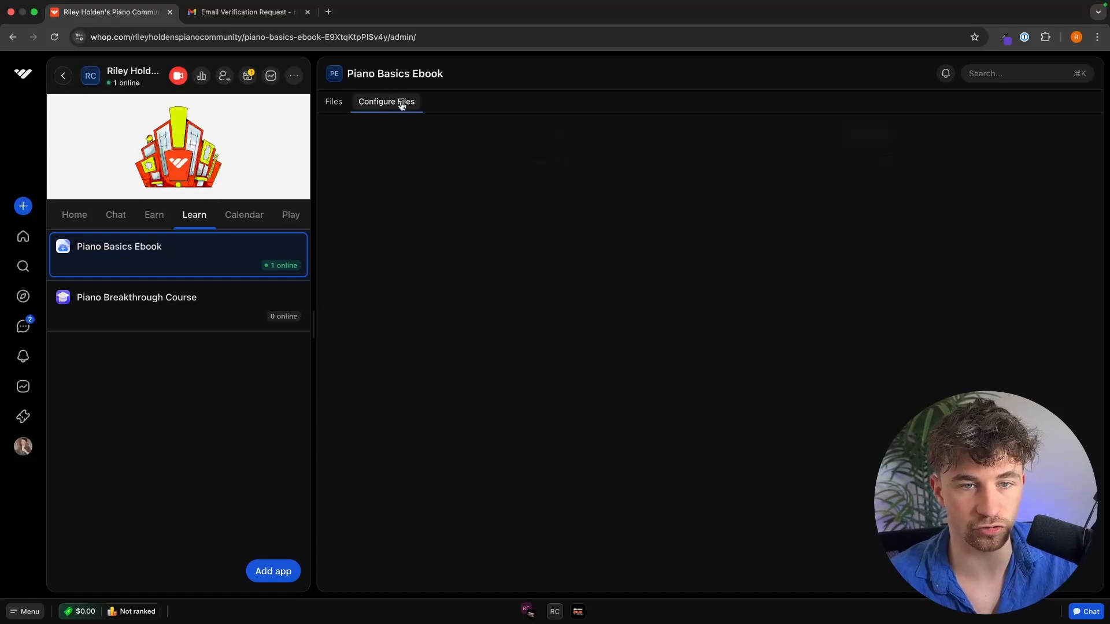
pyautogui.click(870, 139)
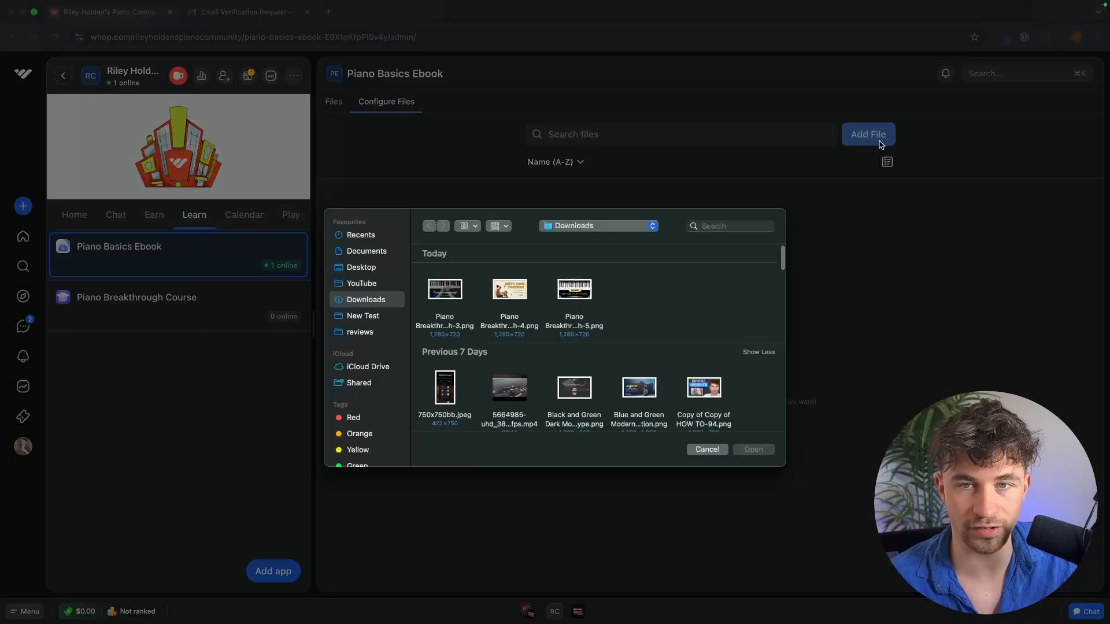
pyautogui.click(737, 226)
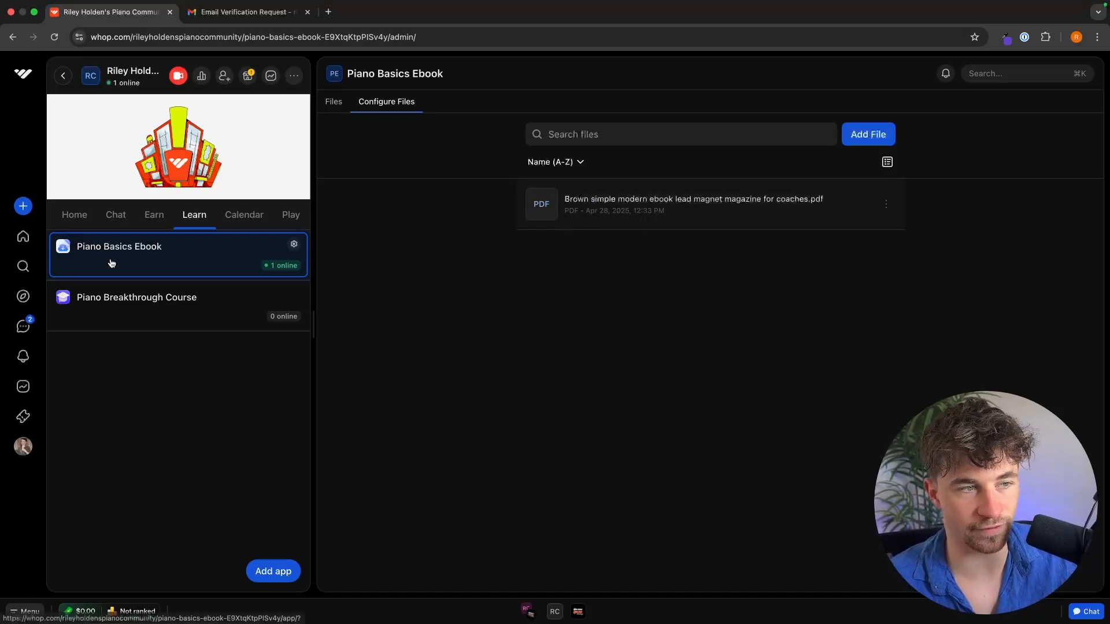
pyautogui.click(147, 289)
pyautogui.click(120, 254)
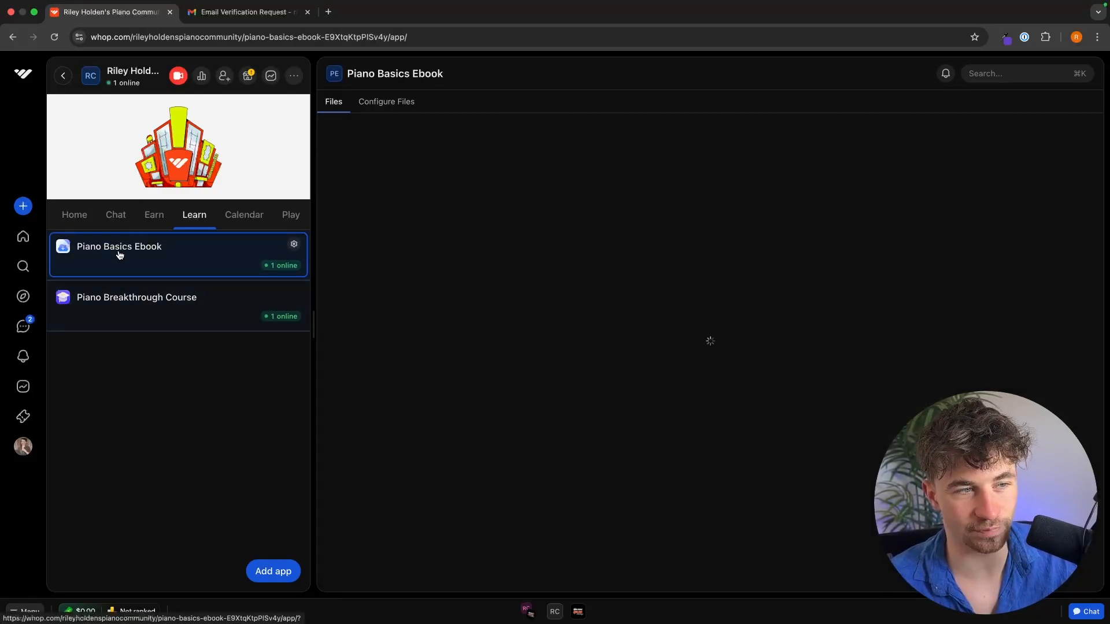
pyautogui.click(265, 570)
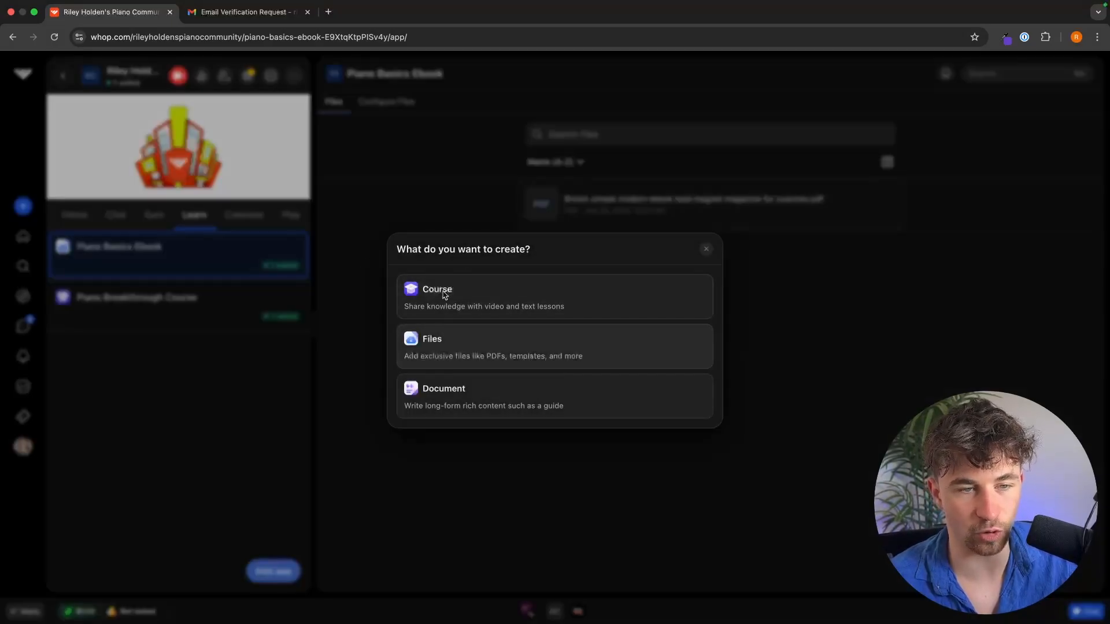
pyautogui.click(706, 249)
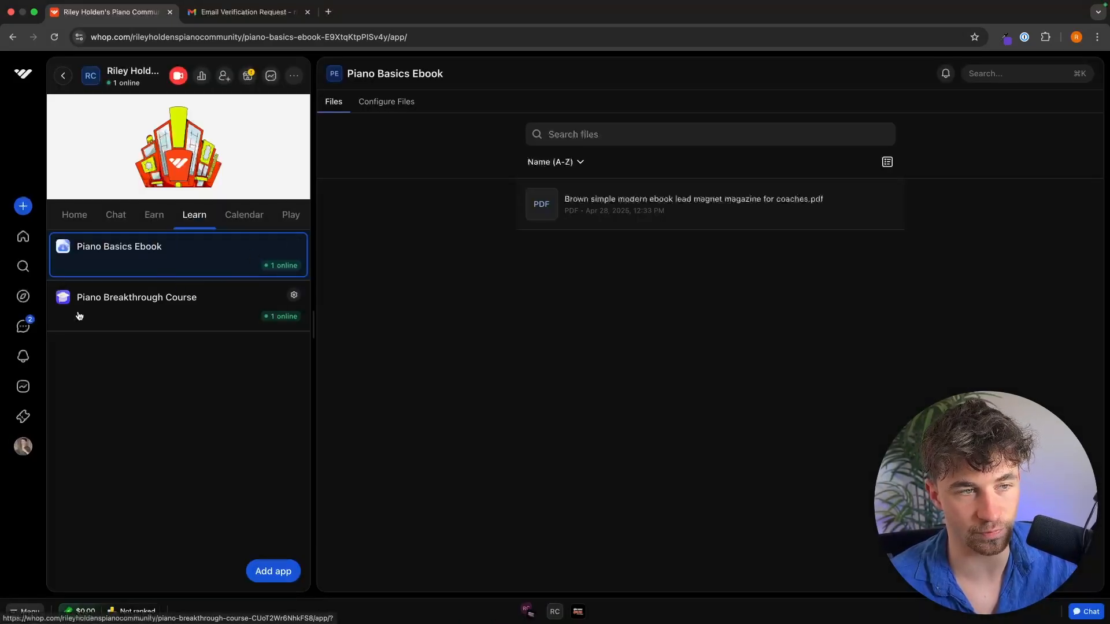
# Add a Calendar booking app to the community's calendar section and name it "1-on-1 coaching call (3 per customer)"
pyautogui.click(265, 218)
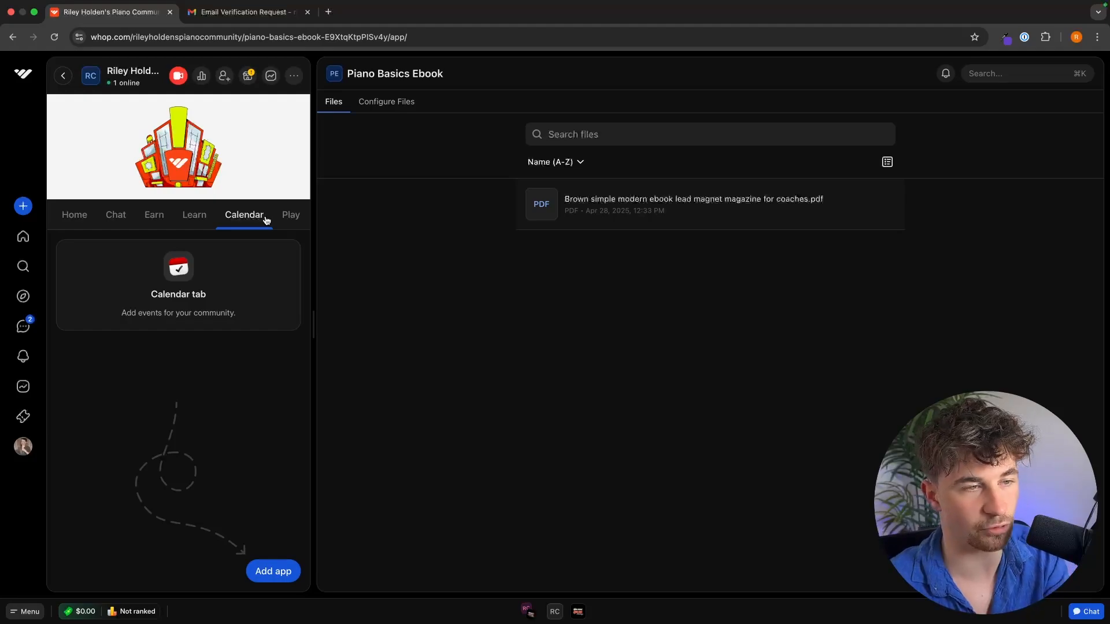
pyautogui.click(263, 572)
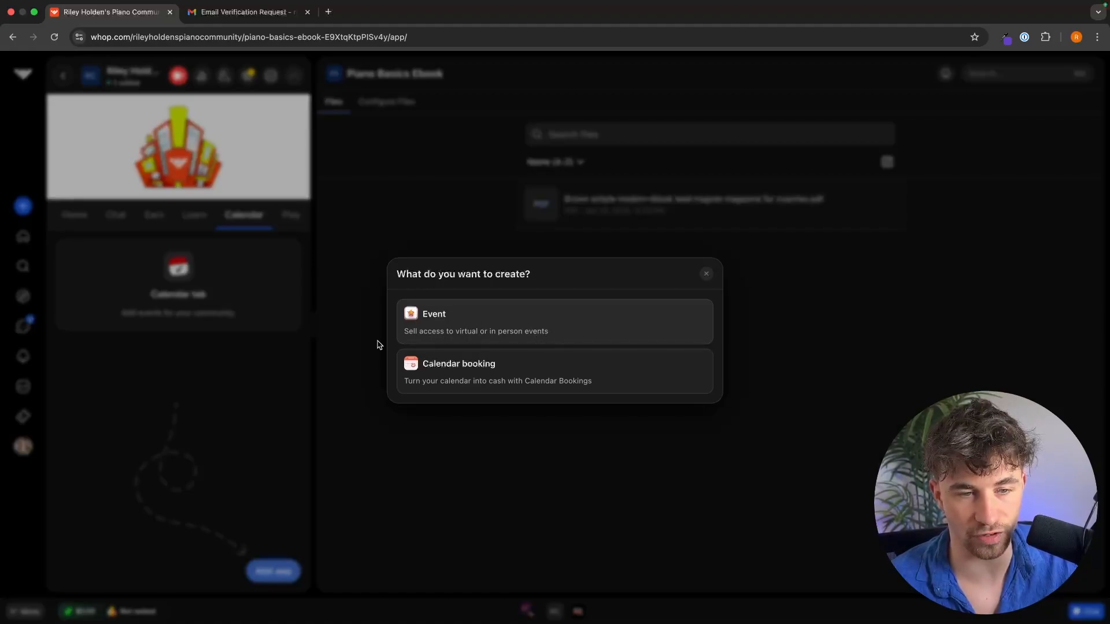
pyautogui.click(424, 390)
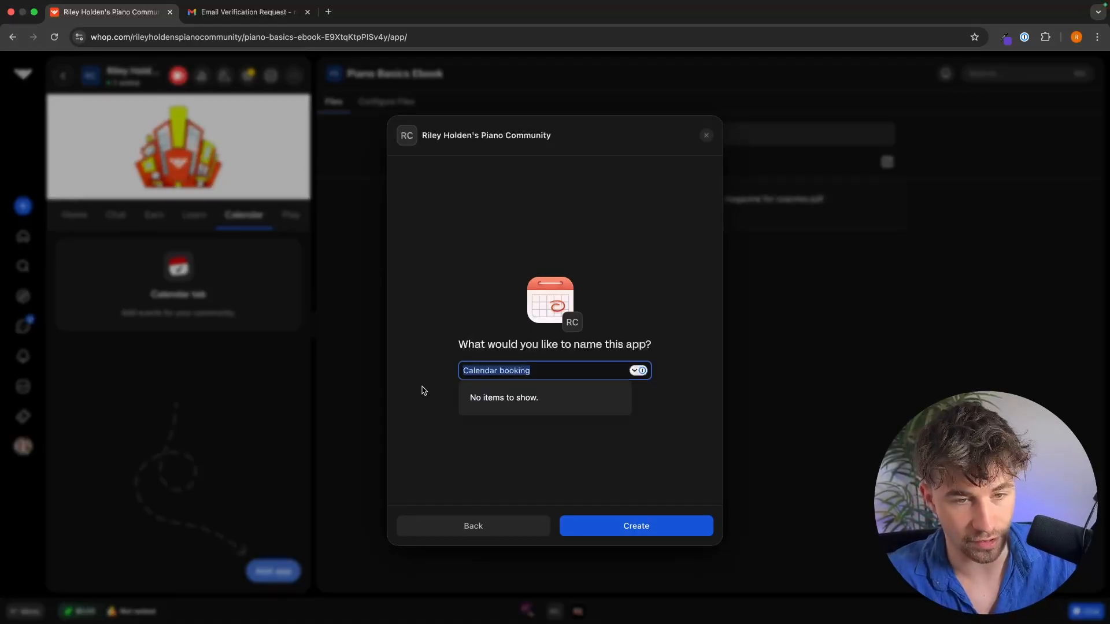
pyautogui.write('1-')
pyautogui.press('BackSpace')
pyautogui.press('BackSpace')
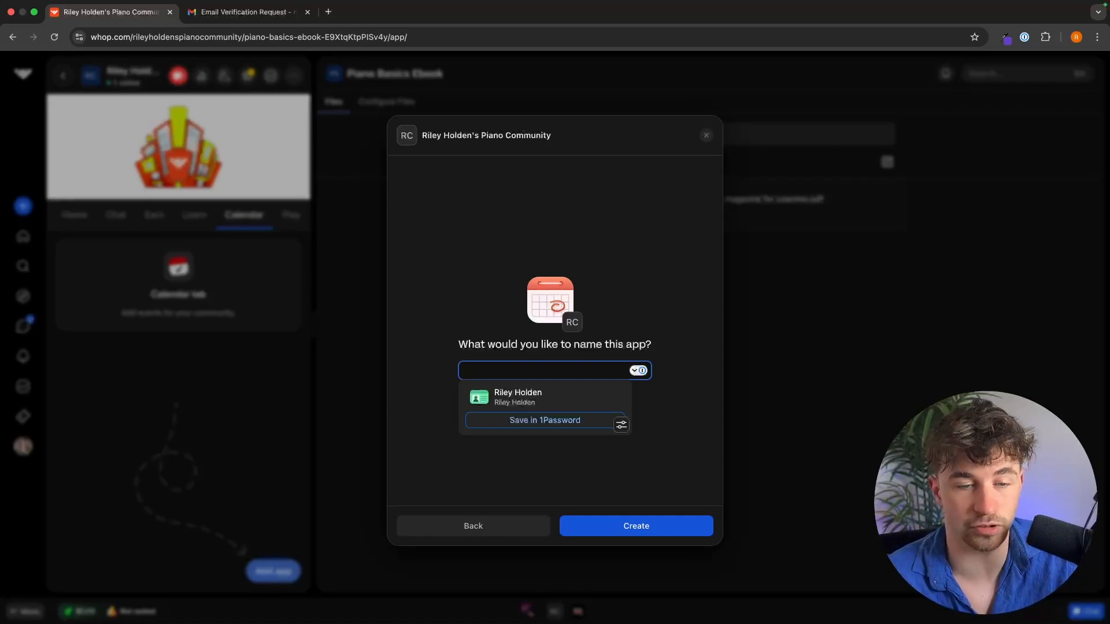
pyautogui.write('F')
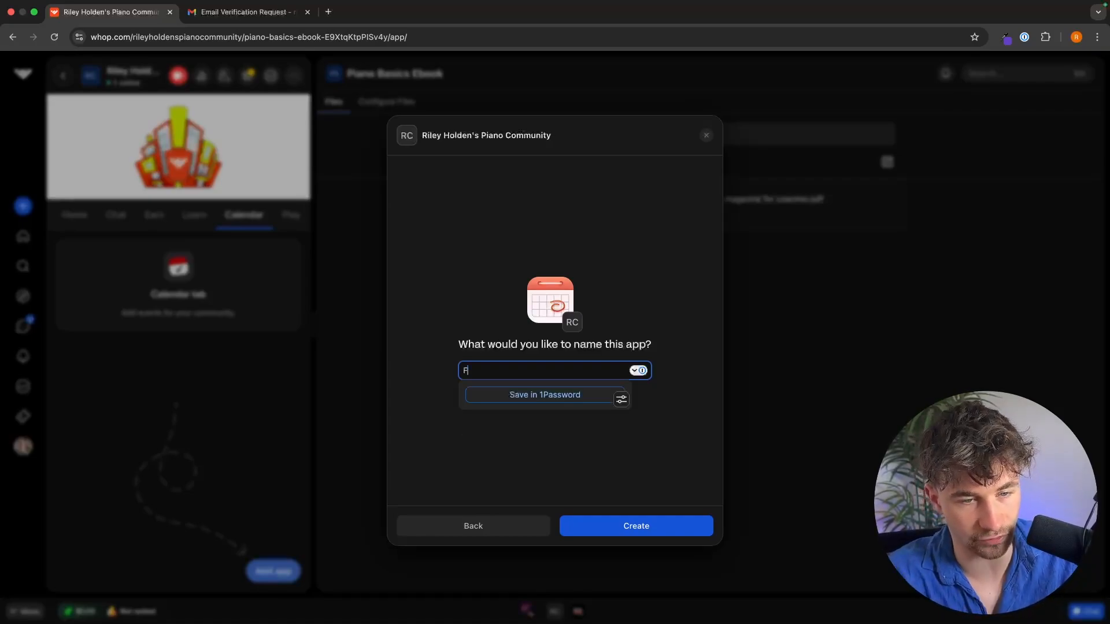
pyautogui.press('BackSpace')
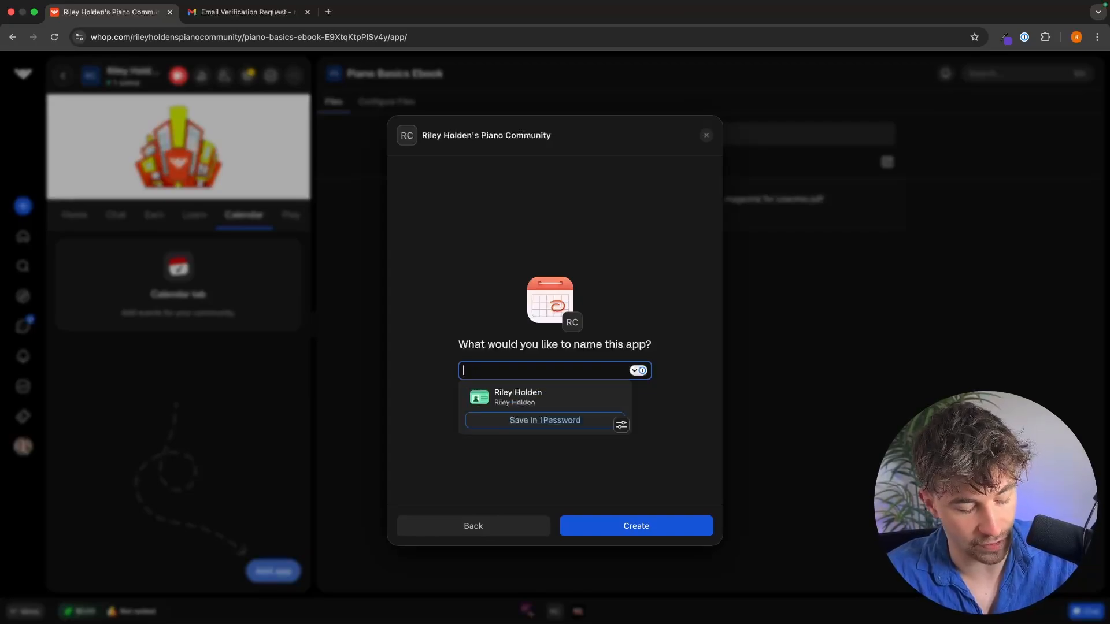
pyautogui.write('1-on-1')
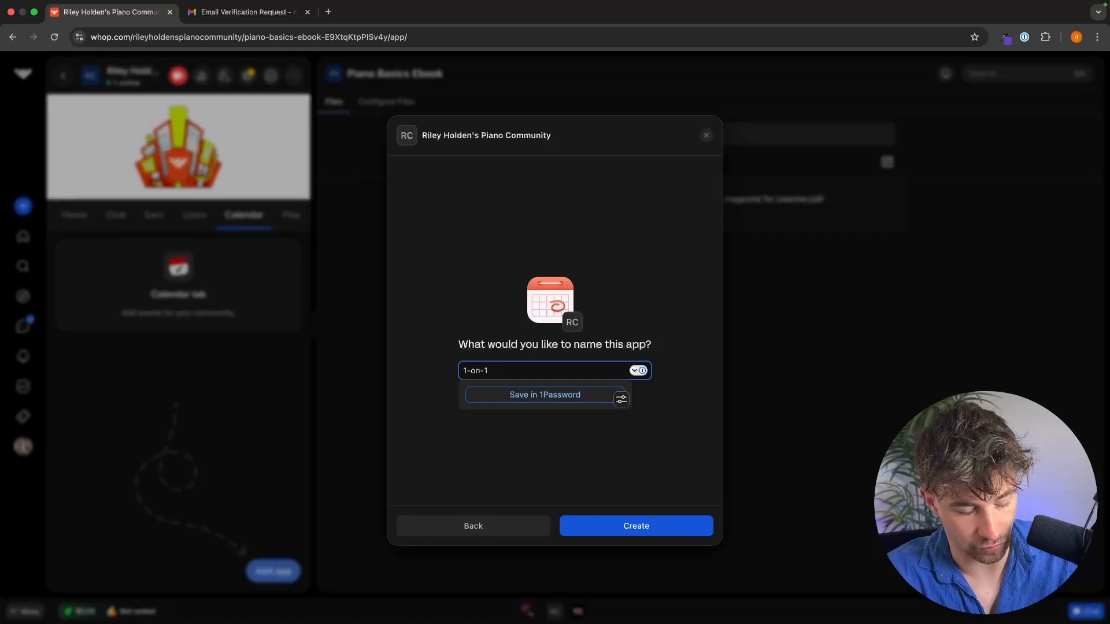
pyautogui.write(' coaching call (3 per cust')
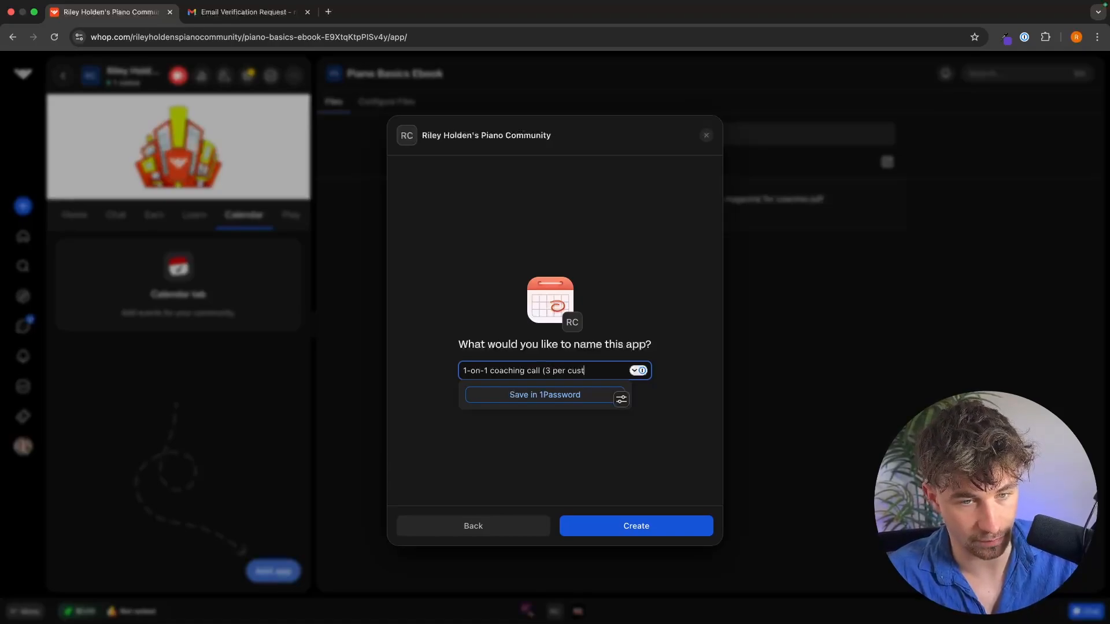
pyautogui.write(')')
pyautogui.click(633, 535)
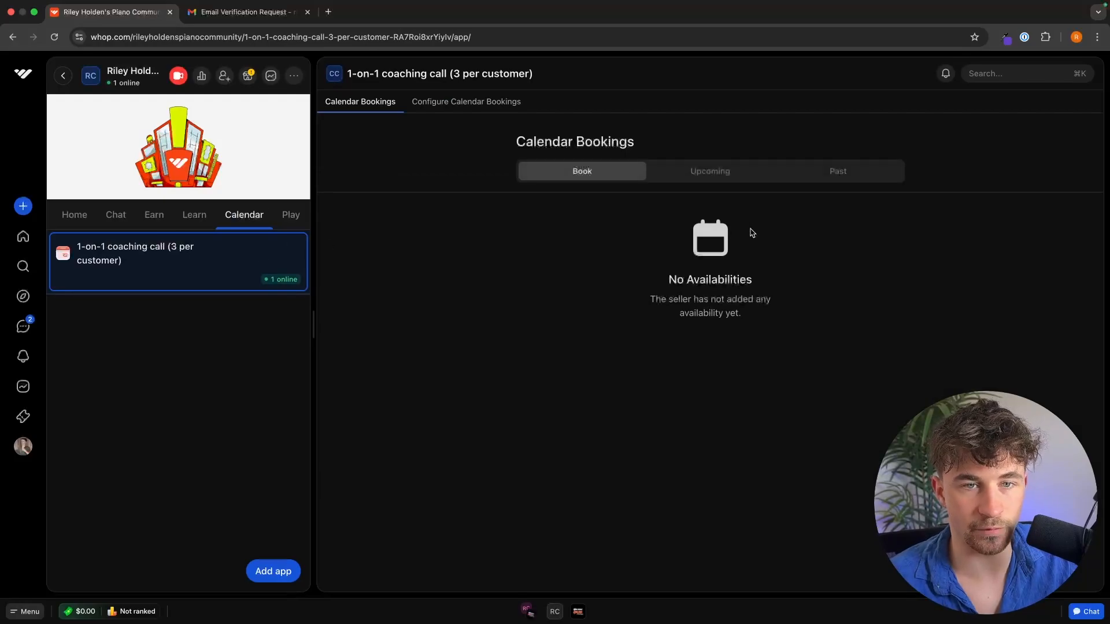
# Start a new availability for the coaching call, titled "60 min 1-on-1 call with" followed by the host's first name
pyautogui.click(494, 104)
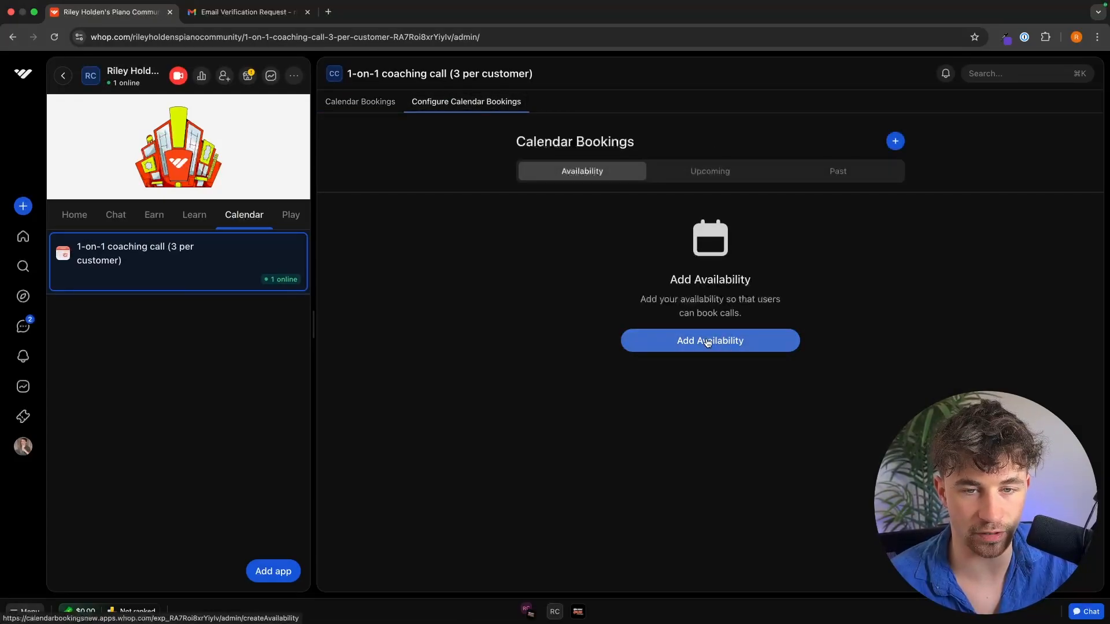
pyautogui.click(708, 343)
pyautogui.click(622, 221)
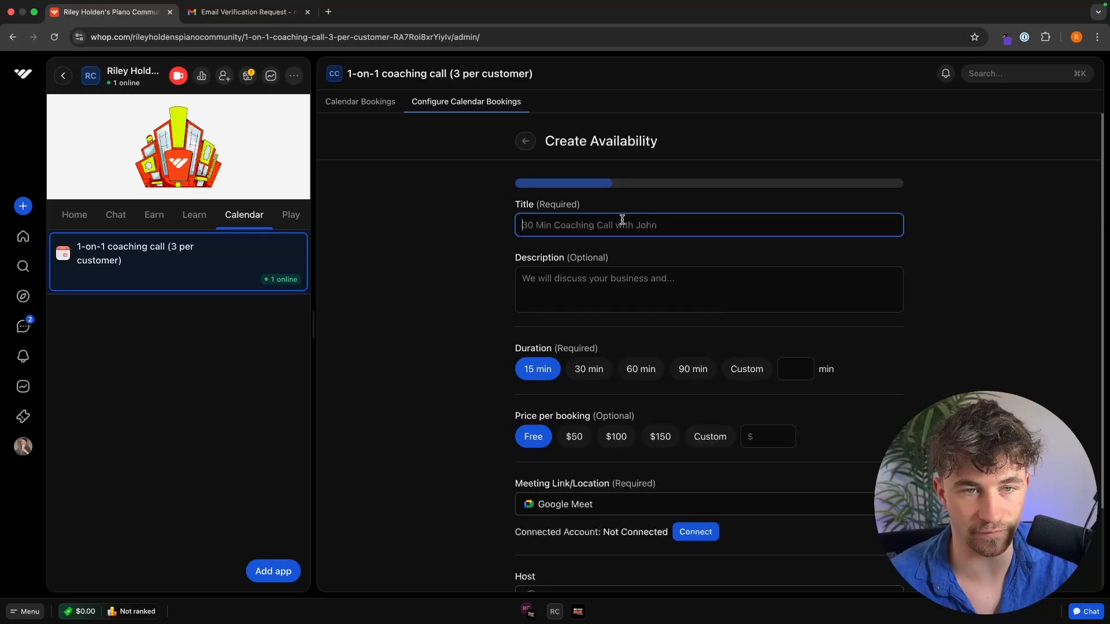
pyautogui.write('60 min 1-on-')
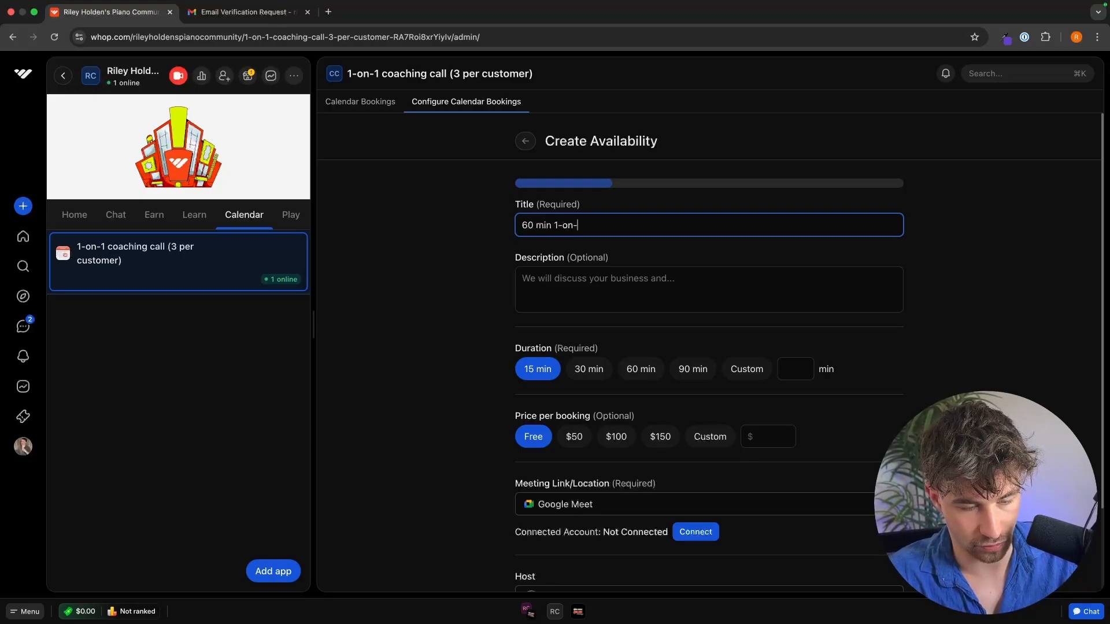
pyautogui.write('1 call with')
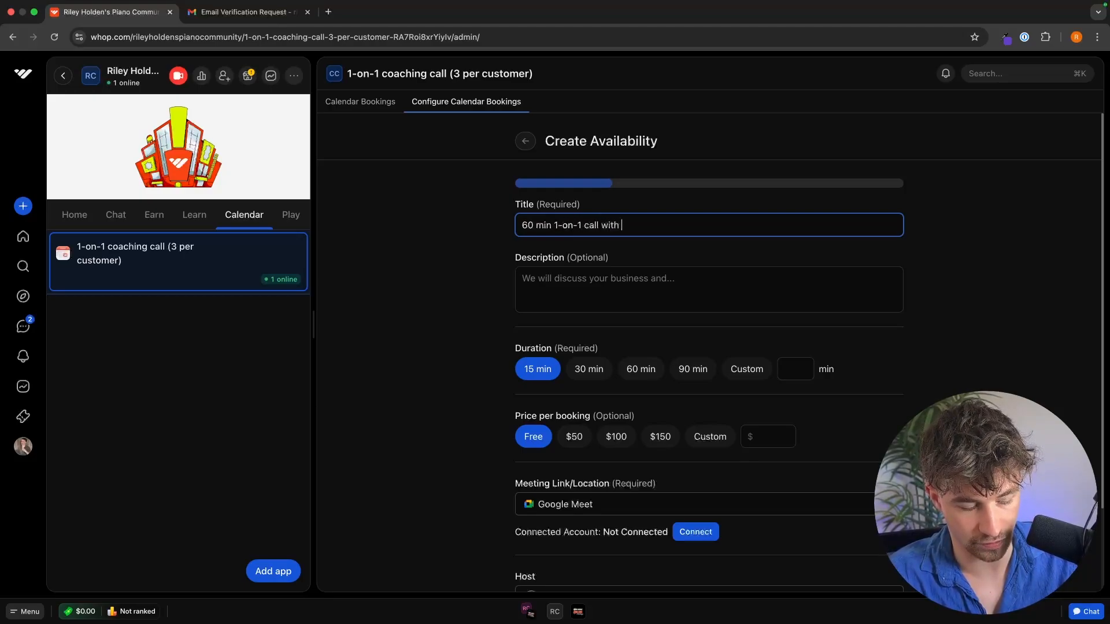
pyautogui.write(' T')
pyautogui.press('BackSpace')
pyautogui.write('r')
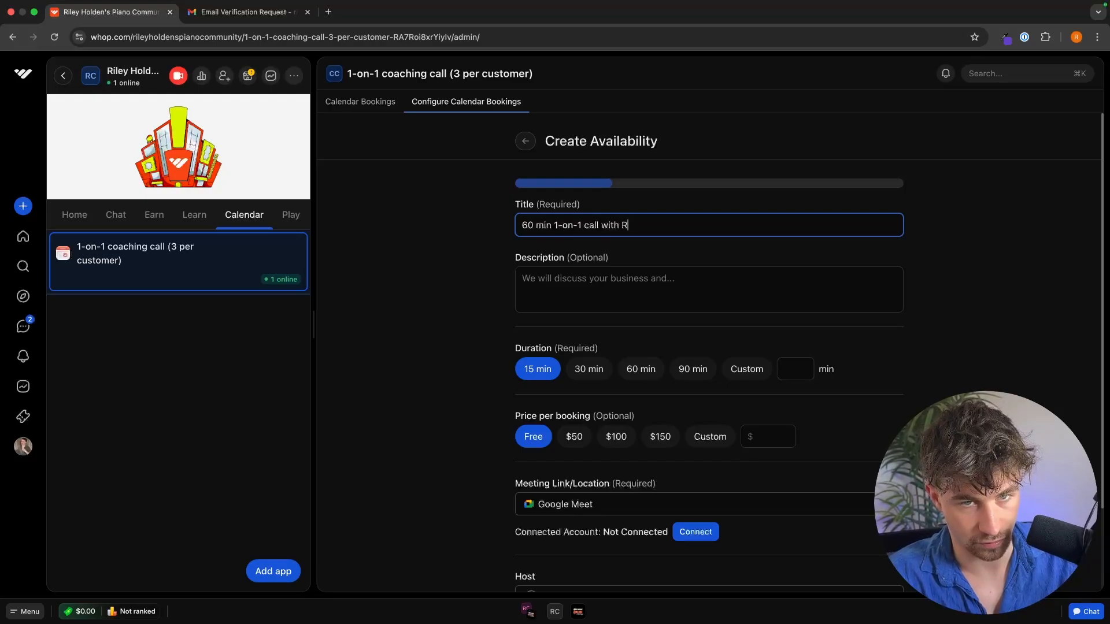
pyautogui.write('iley')
# Describe the call as "a hour long 1-on-1 coaching call to help you master the piano" and set its duration to 60 min
pyautogui.click(727, 276)
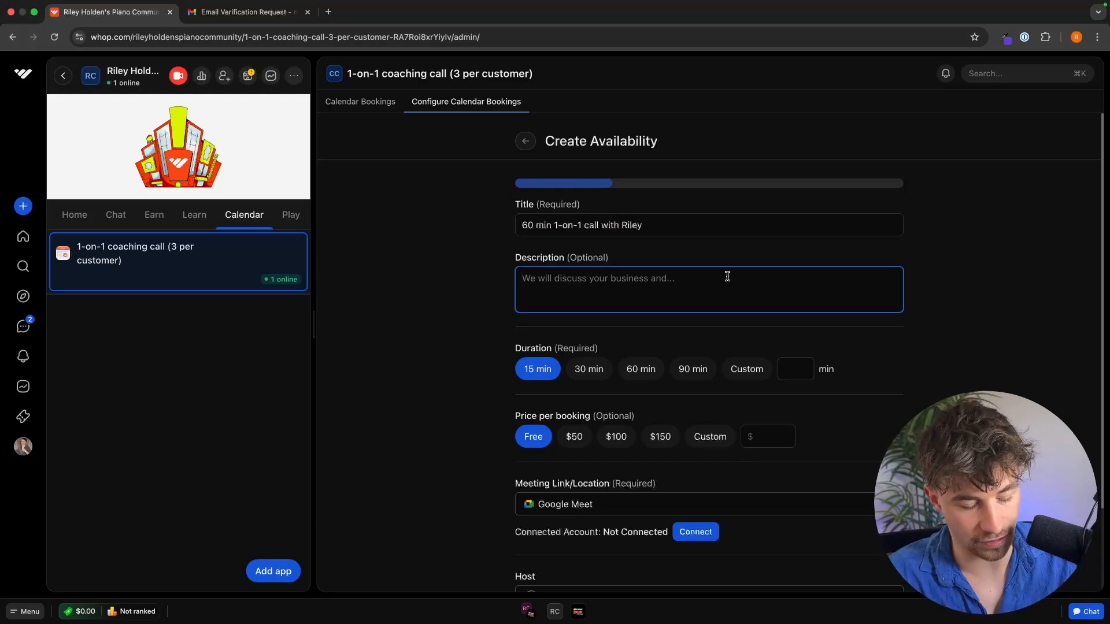
pyautogui.write('a hour long 1-on-1 coaching call to help you master the piano')
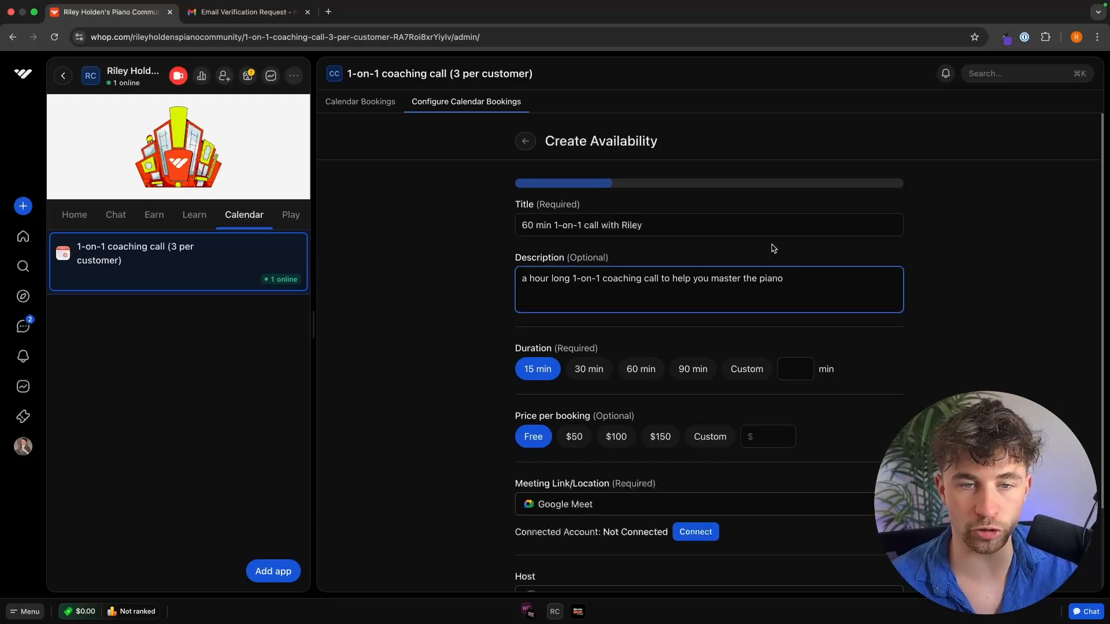
pyautogui.scroll(-1, 862, 269)
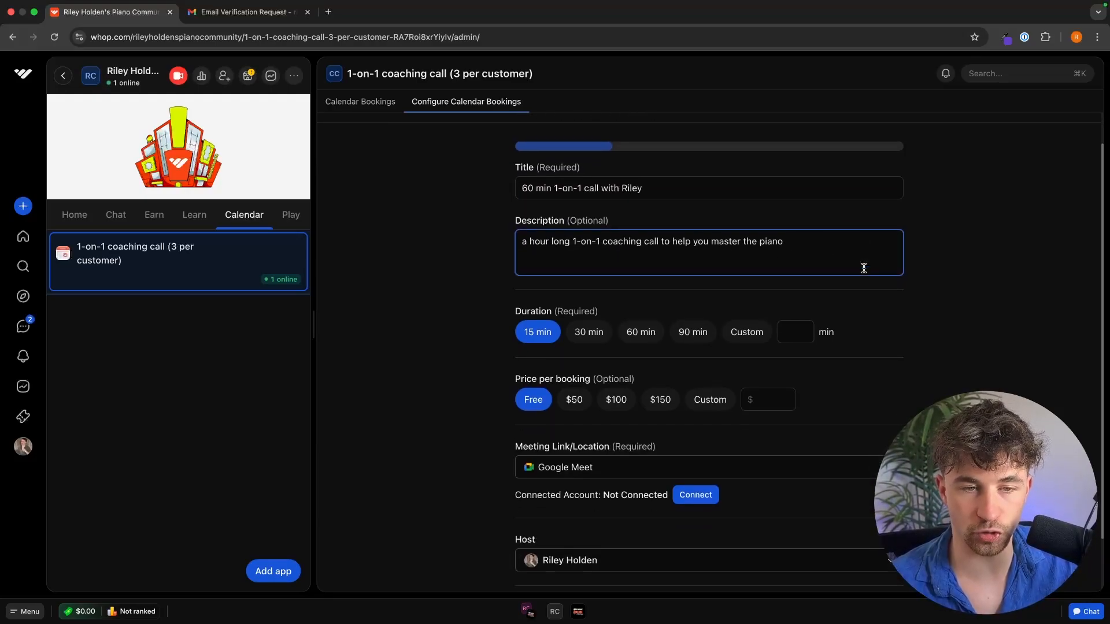
pyautogui.click(639, 331)
pyautogui.scroll(-2, 642, 314)
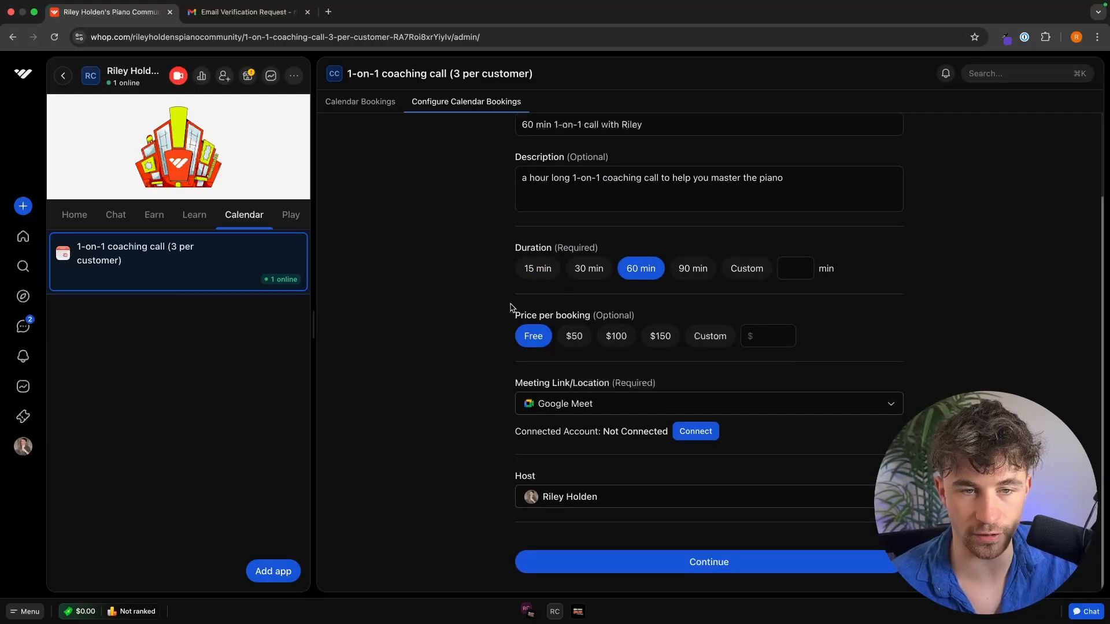
pyautogui.moveTo(491, 310); pyautogui.dragTo(708, 313)
pyautogui.click(708, 314)
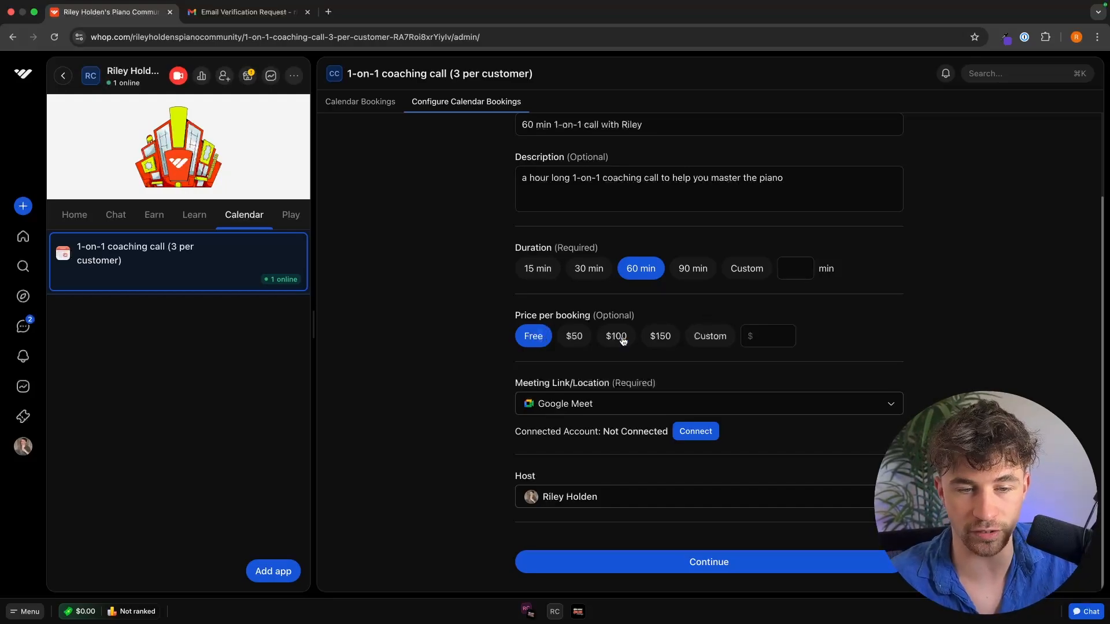
# Choose Google Meet as the meeting link, connect the host's Google account and continue to the booking days
pyautogui.click(580, 406)
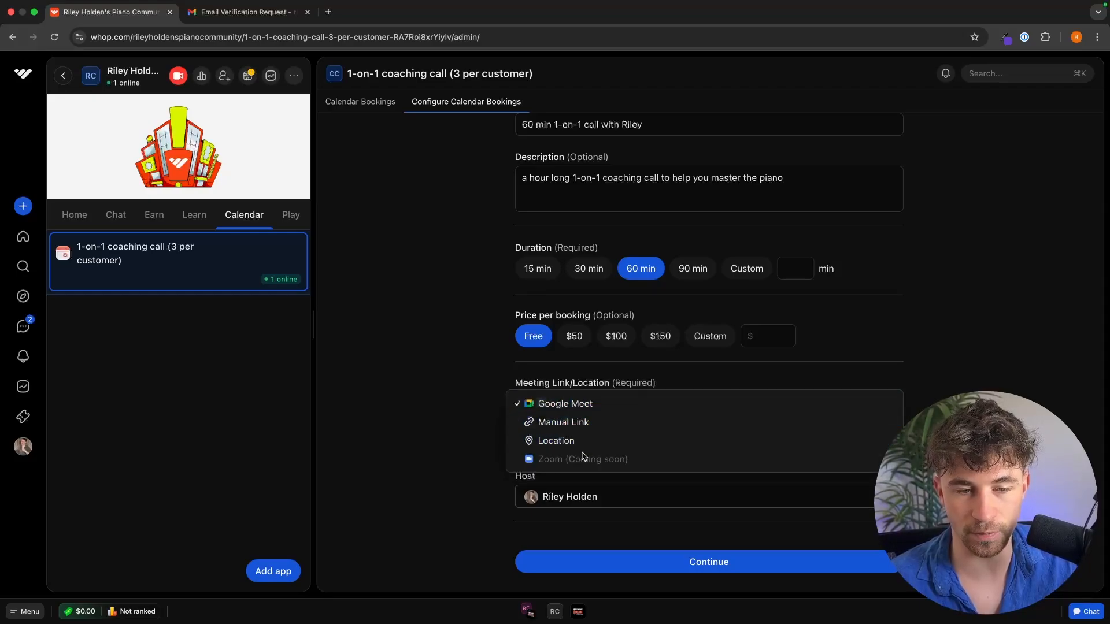
pyautogui.click(561, 407)
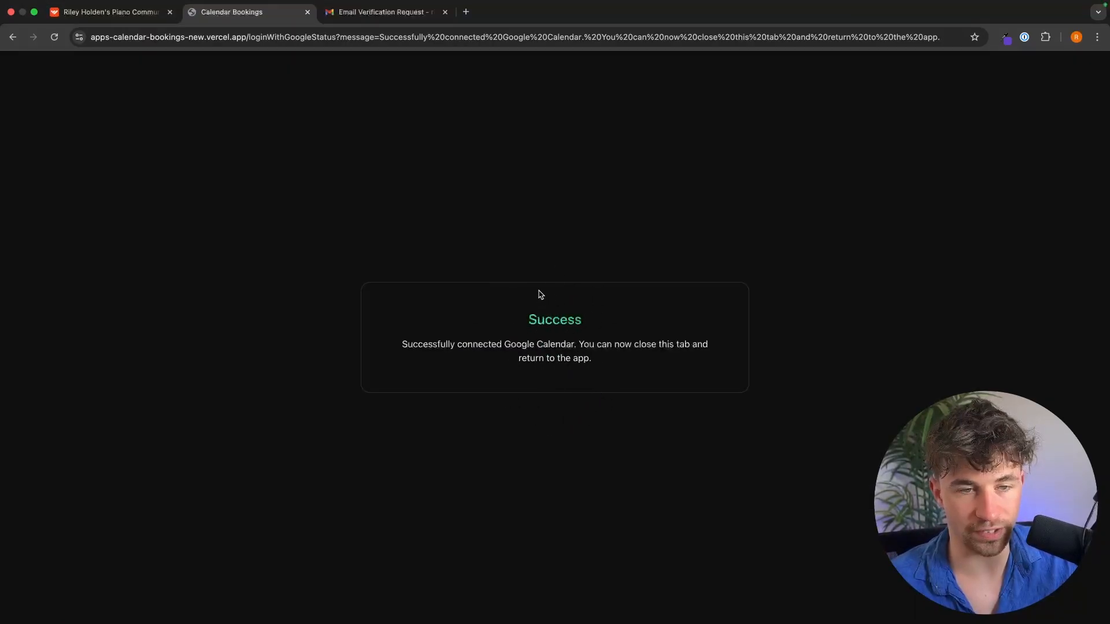
pyautogui.click(130, 19)
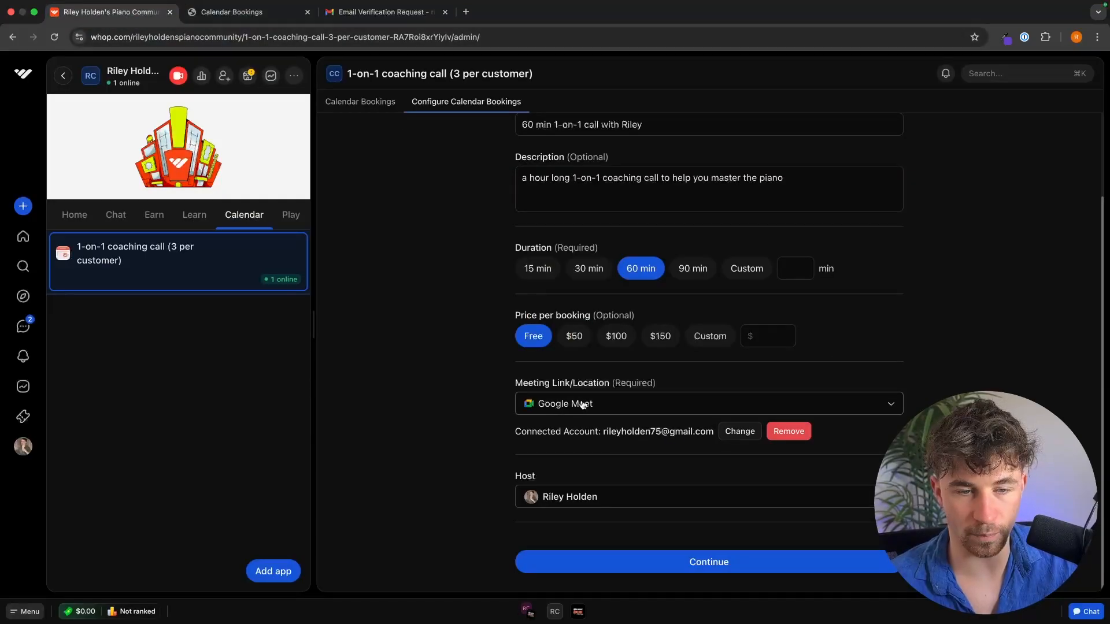
pyautogui.click(307, 12)
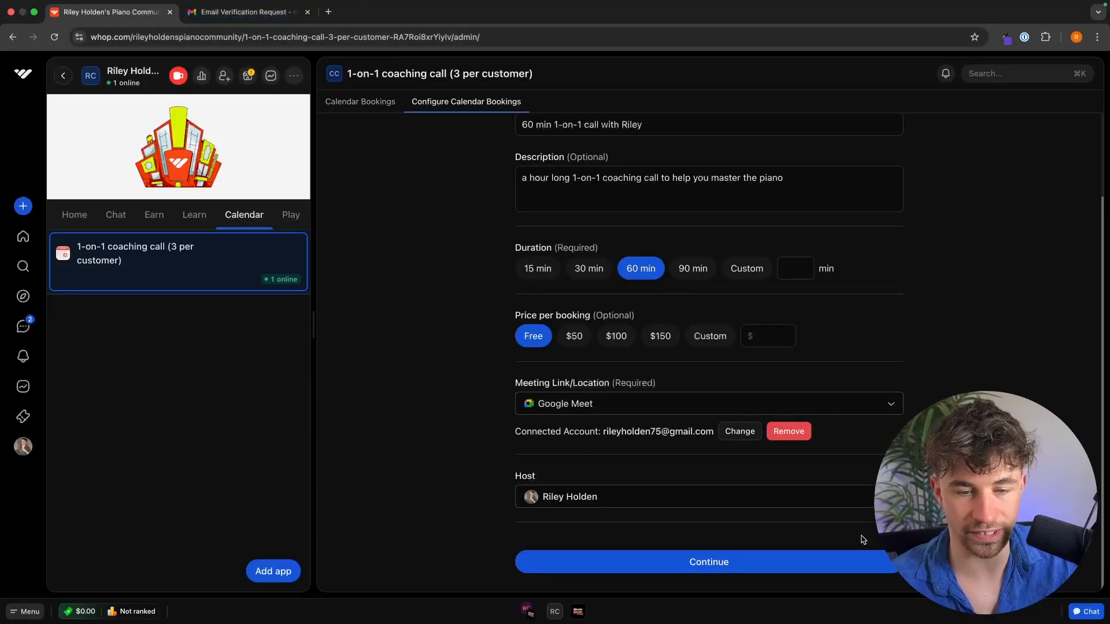
pyautogui.click(750, 562)
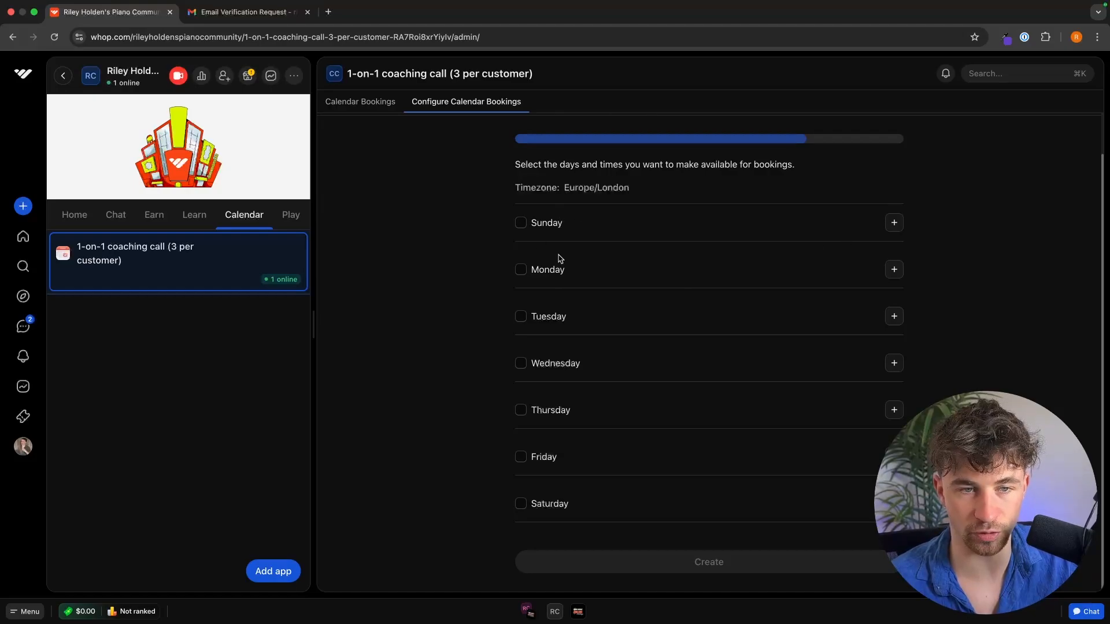
# Make Monday available for bookings from 9:00 AM to 5:00 PM
pyautogui.click(521, 270)
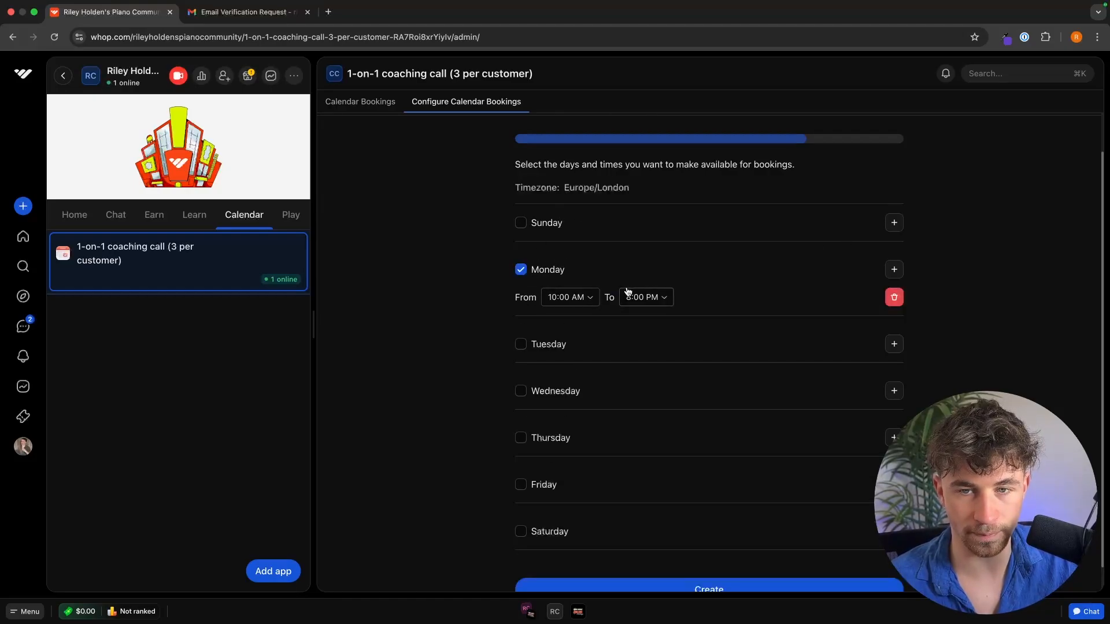
pyautogui.click(570, 299)
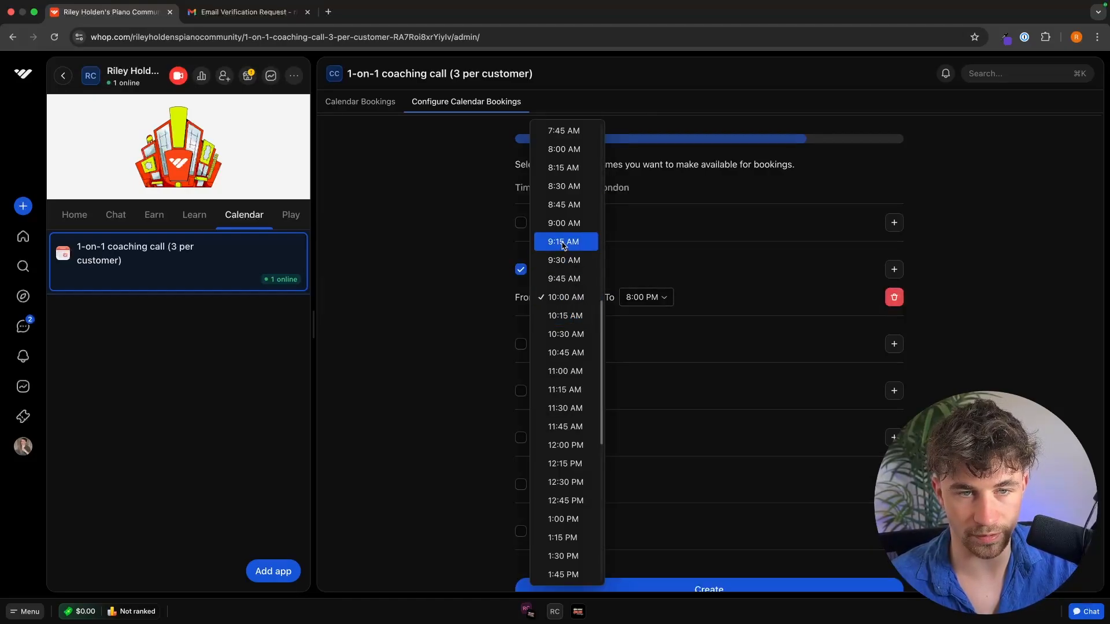
pyautogui.click(563, 223)
pyautogui.click(642, 297)
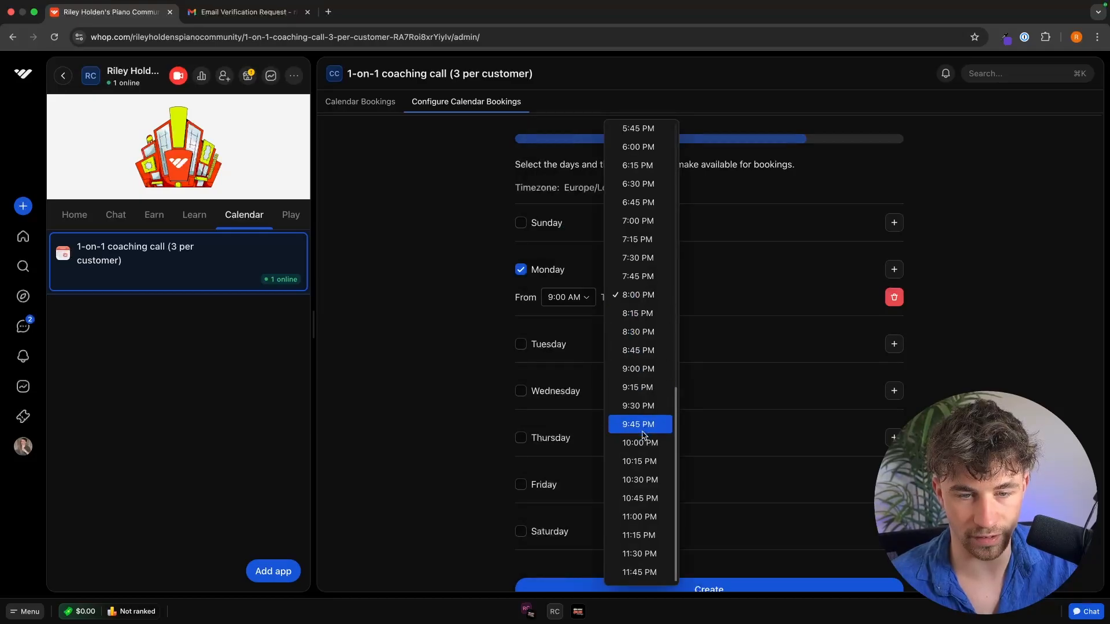
pyautogui.click(601, 428)
# Make Tuesday available for bookings from 9:00 AM, adjust its end time and create the availability
pyautogui.moveTo(602, 355); pyautogui.dragTo(519, 347)
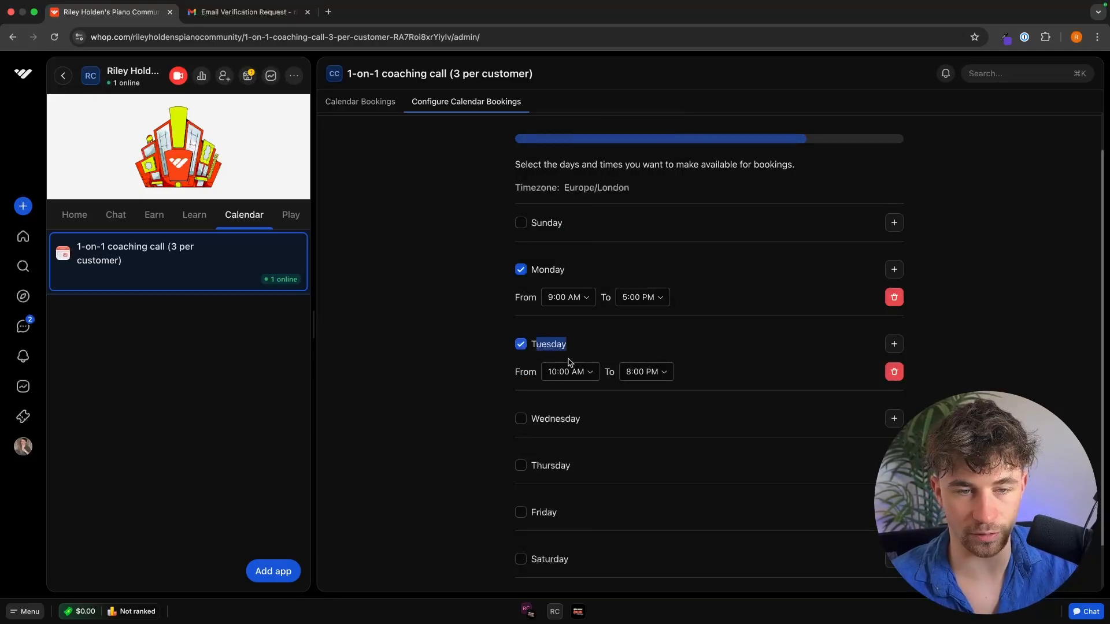
pyautogui.click(571, 370)
pyautogui.click(575, 299)
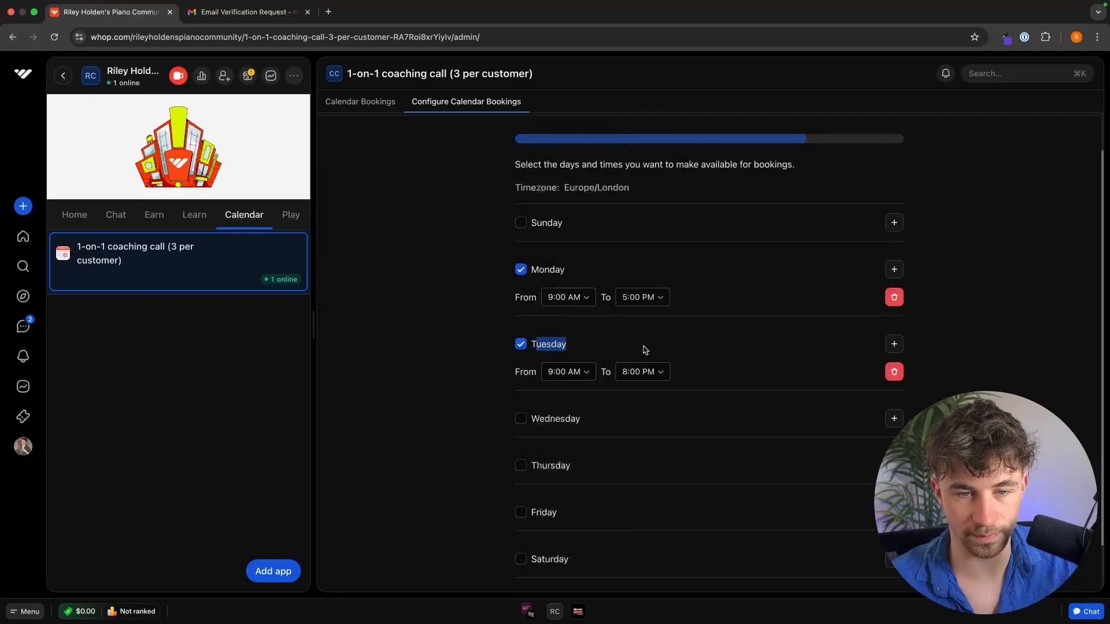
pyautogui.click(644, 371)
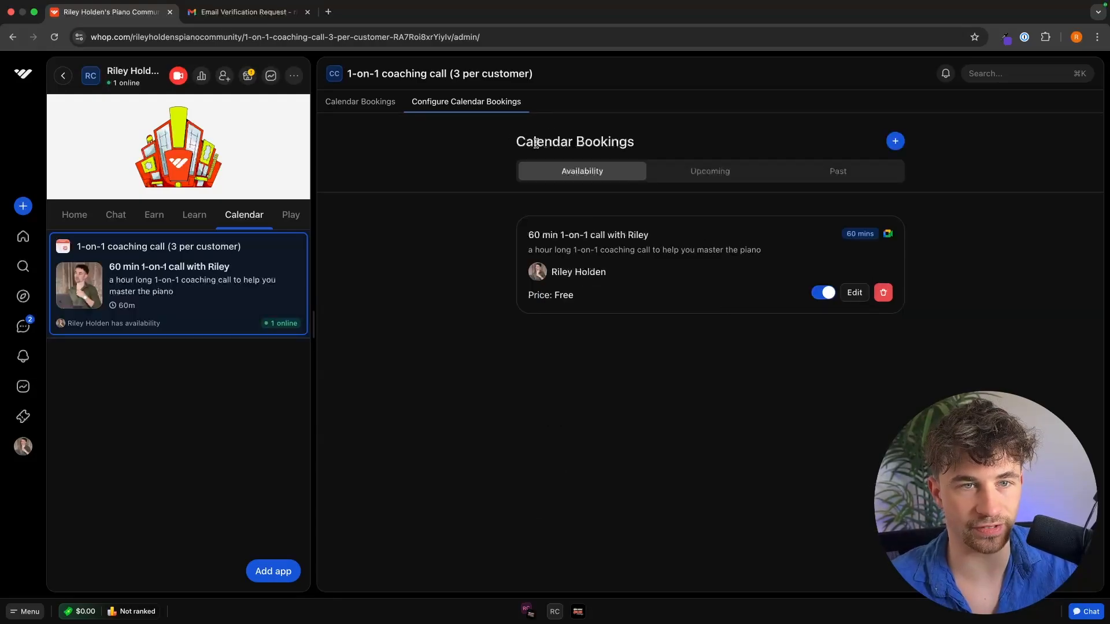
# Rename the coaching call app to "Free 1-on-1 coaching call (3 per customer)" and save its settings
pyautogui.moveTo(290, 246); pyautogui.dragTo(287, 246)
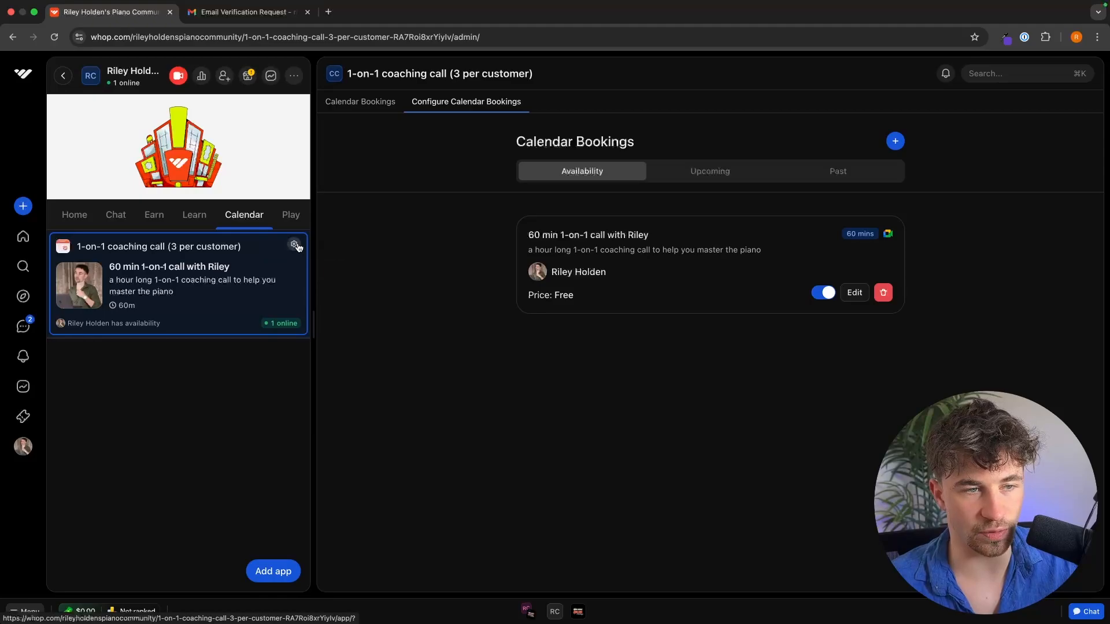
pyautogui.click(290, 246)
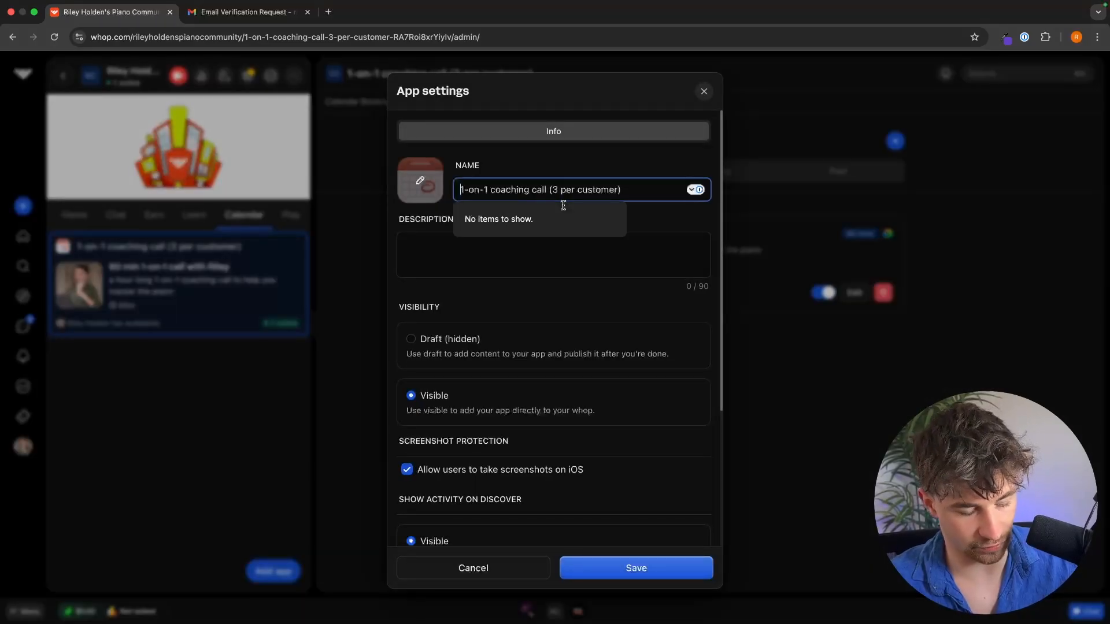
pyautogui.write('Free')
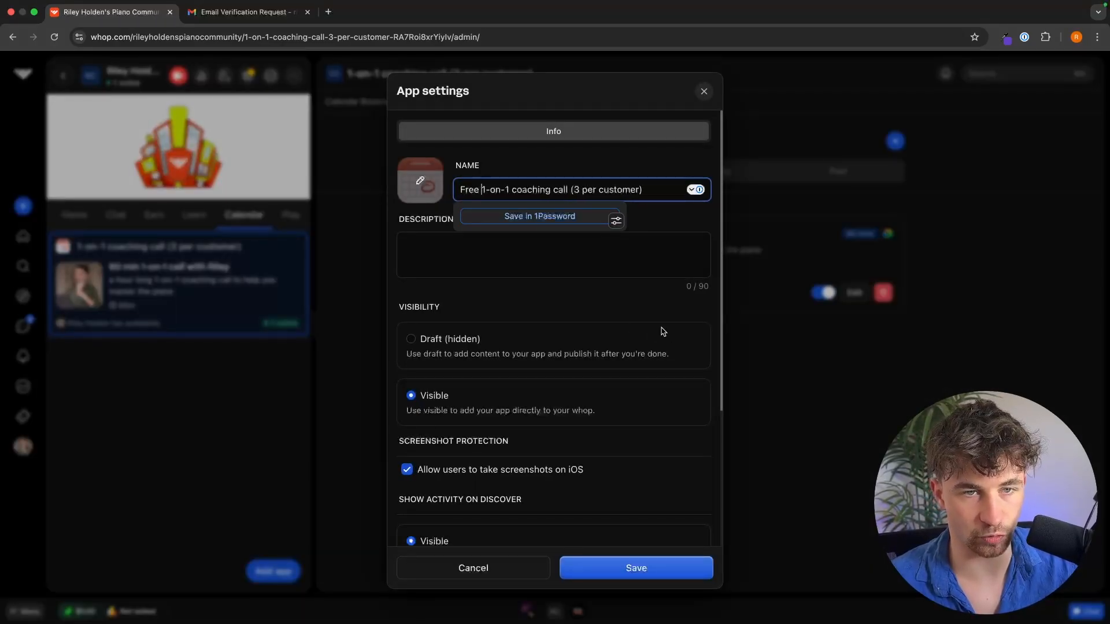
pyautogui.click(585, 572)
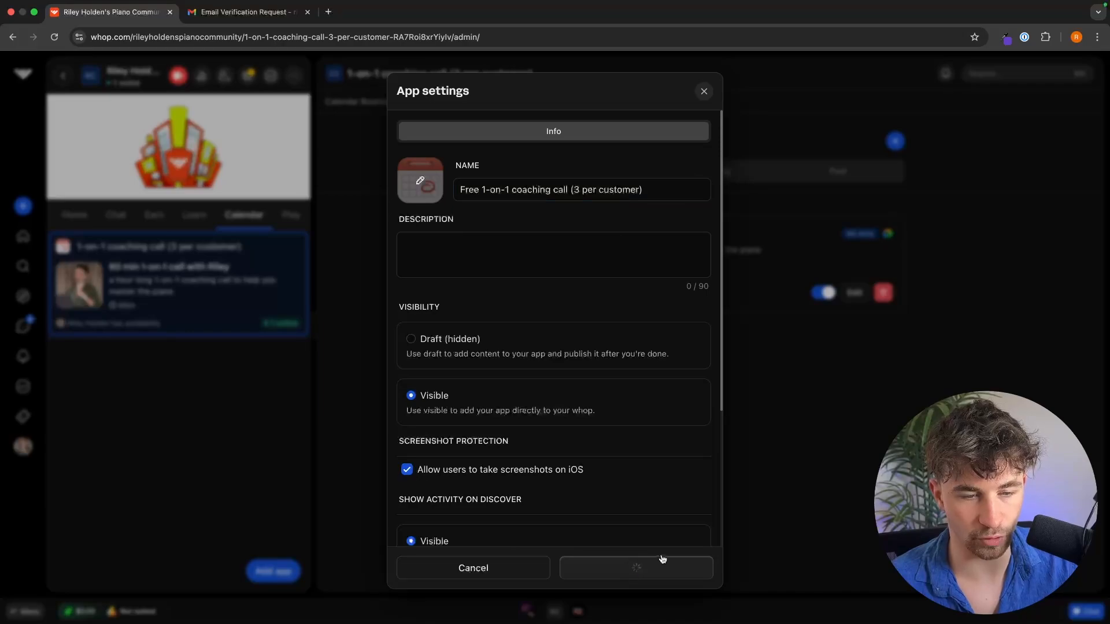
# Create a second calendar booking app named "Paid coaching calls (optional) - $50/hr"
pyautogui.click(274, 568)
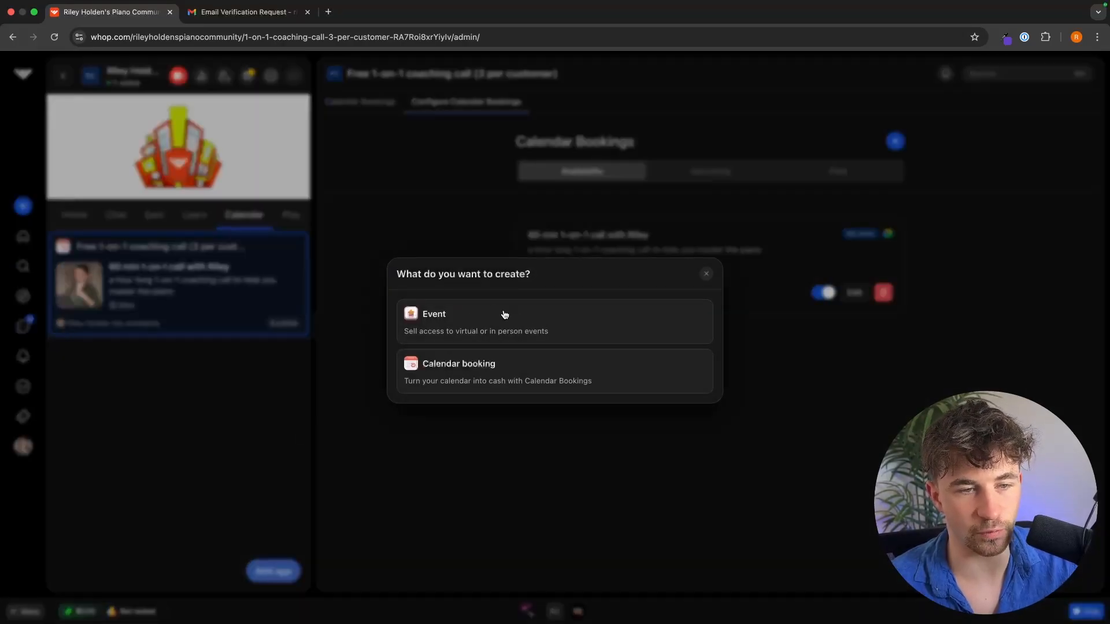
pyautogui.click(454, 369)
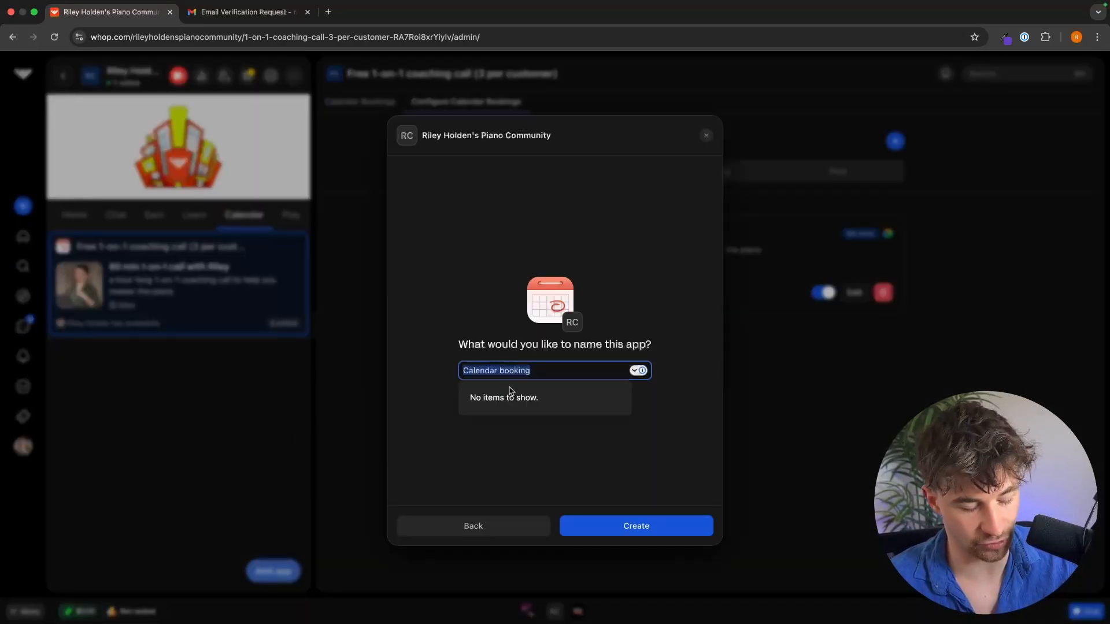
pyautogui.press('capslock')
pyautogui.press('super+v')
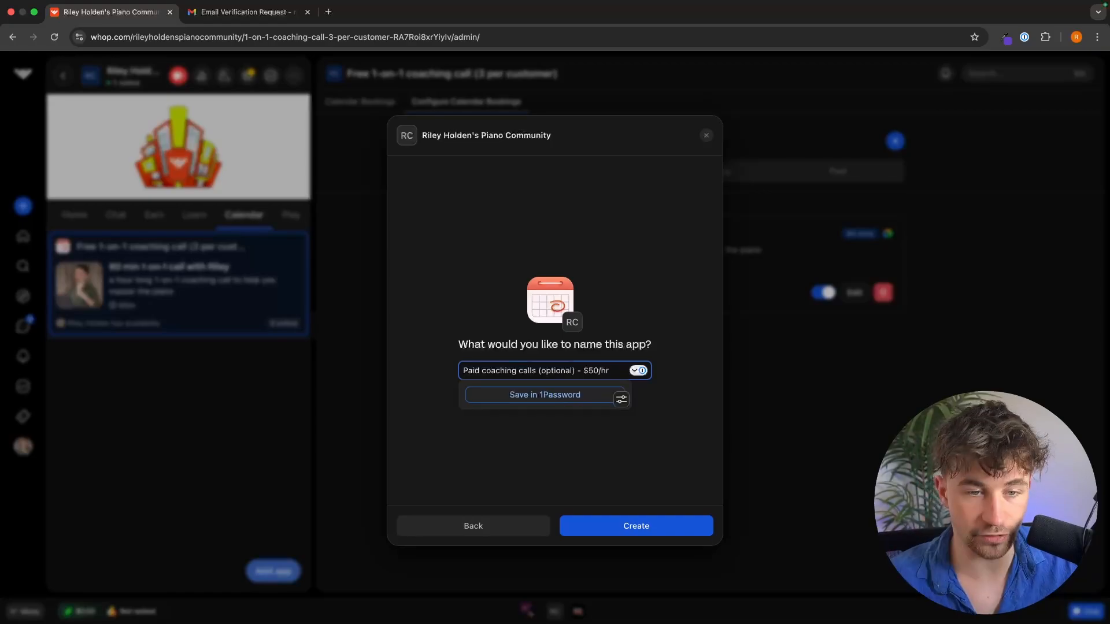
pyautogui.click(670, 416)
pyautogui.click(634, 525)
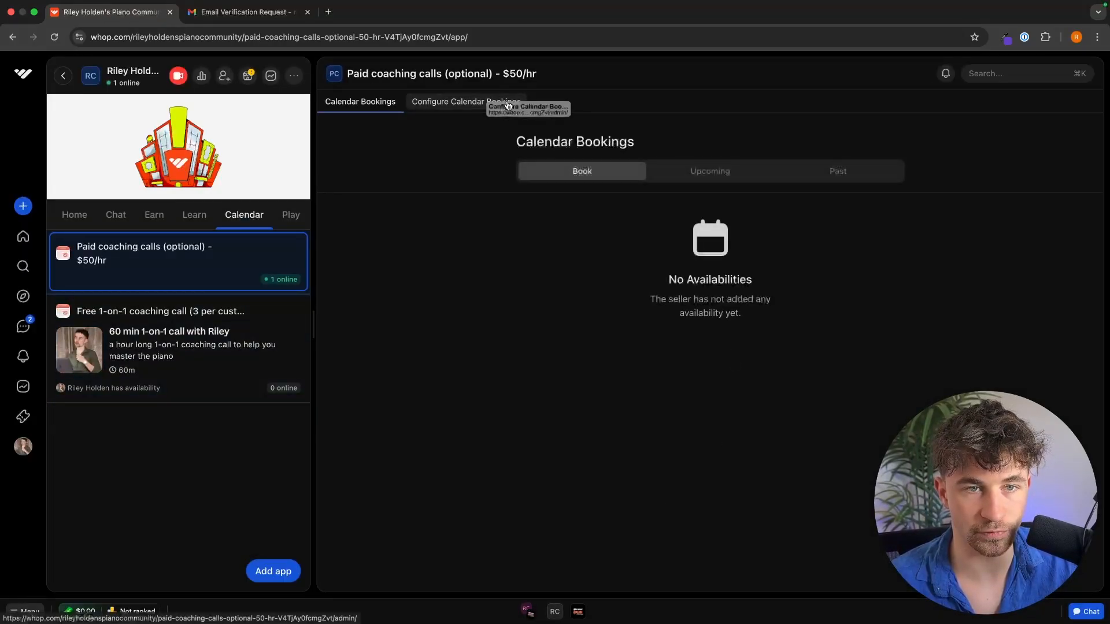
# Start a new availability for the paid coaching calls and set the price per booking to $50
pyautogui.click(502, 110)
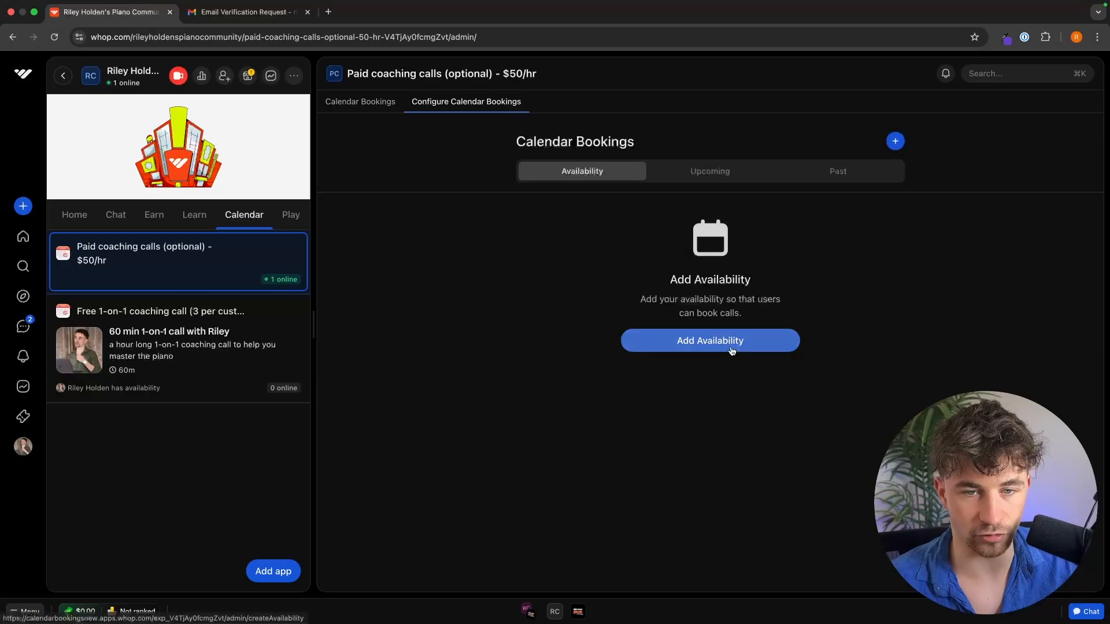
pyautogui.click(731, 345)
pyautogui.scroll(-1, 683, 376)
pyautogui.click(574, 398)
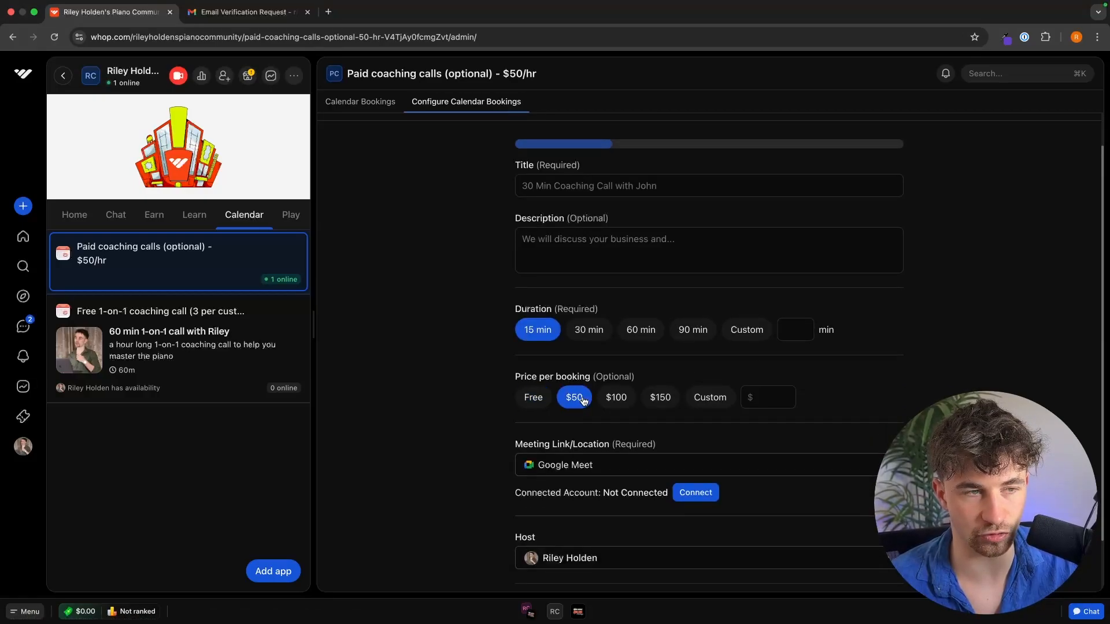
# Look through the game apps that can be added for members to play, without adding one
pyautogui.hscroll(3, 173, 214)
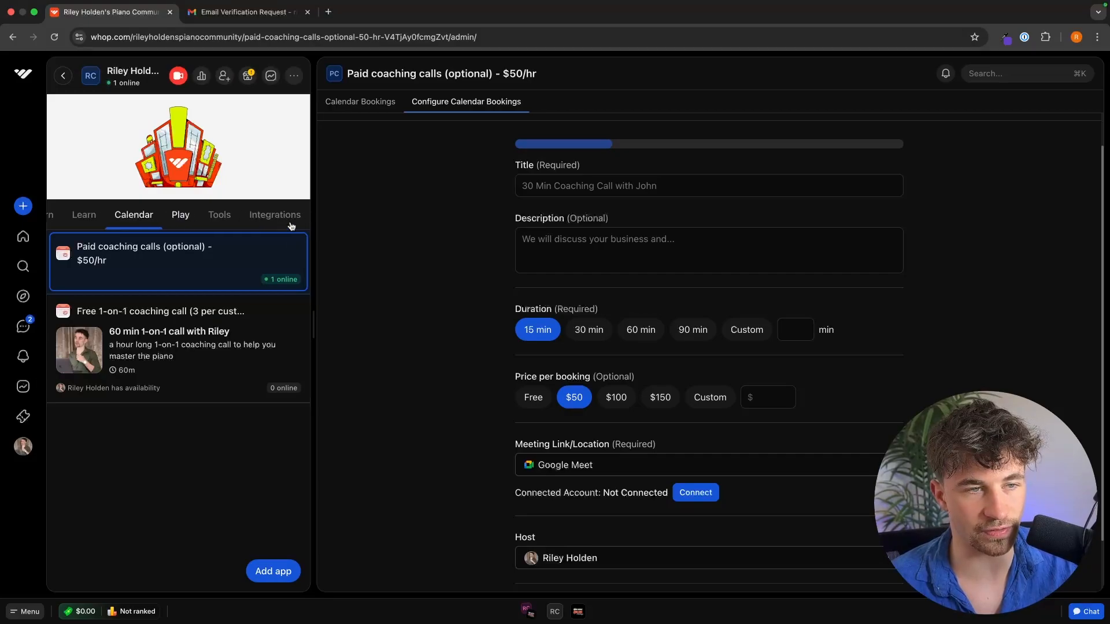
pyautogui.click(180, 214)
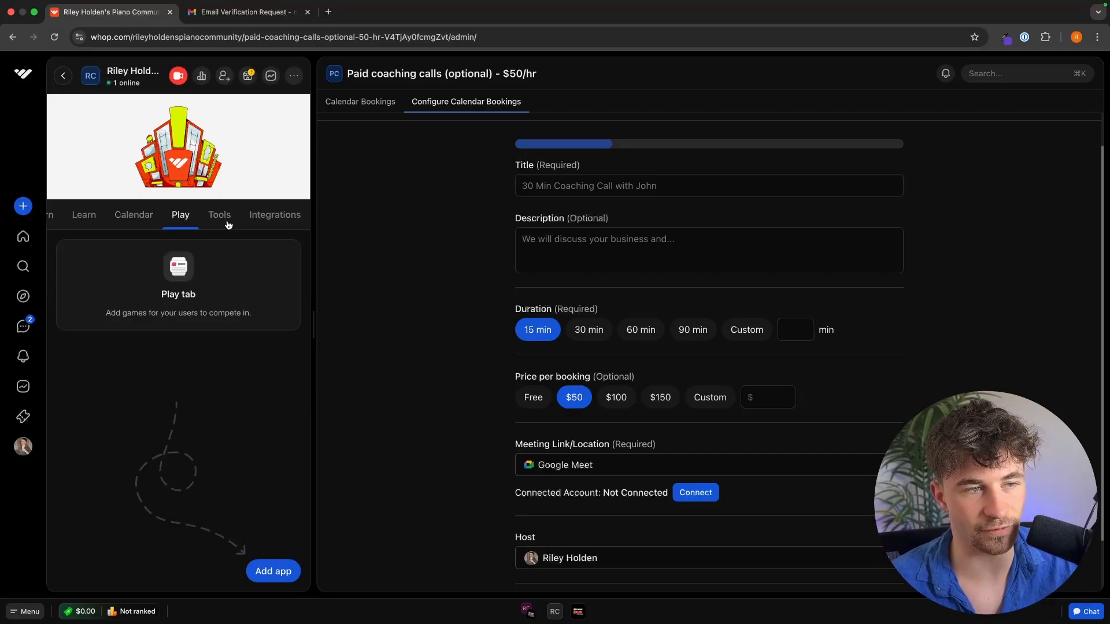
pyautogui.click(279, 572)
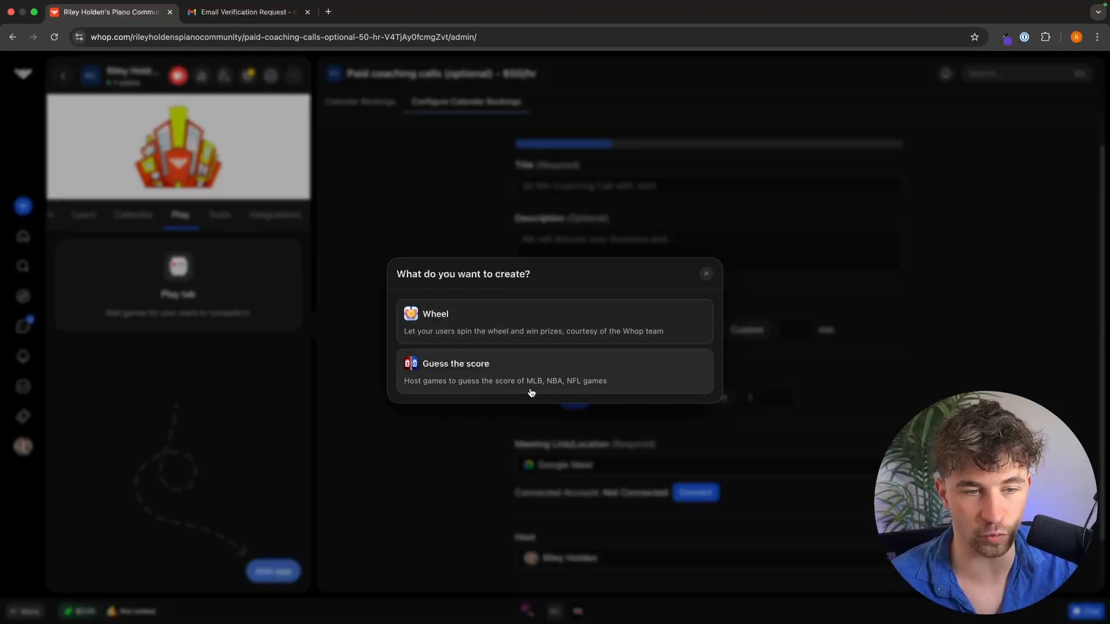
pyautogui.click(705, 275)
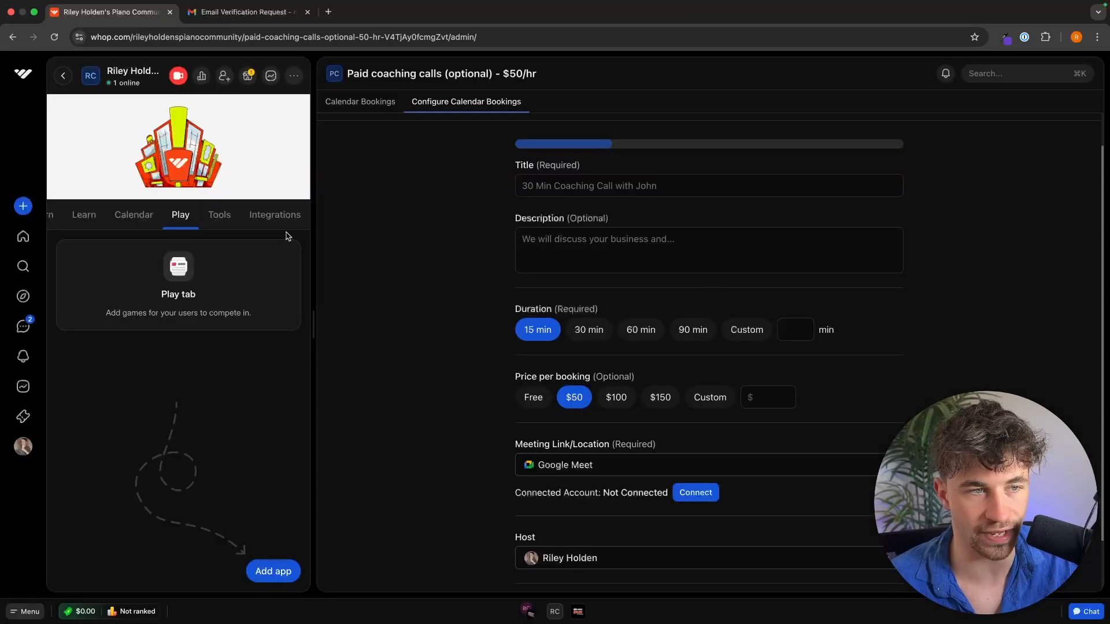
# Review the apps that can be added under the Tools and Integrations categories, and return to the Chat category
pyautogui.click(220, 217)
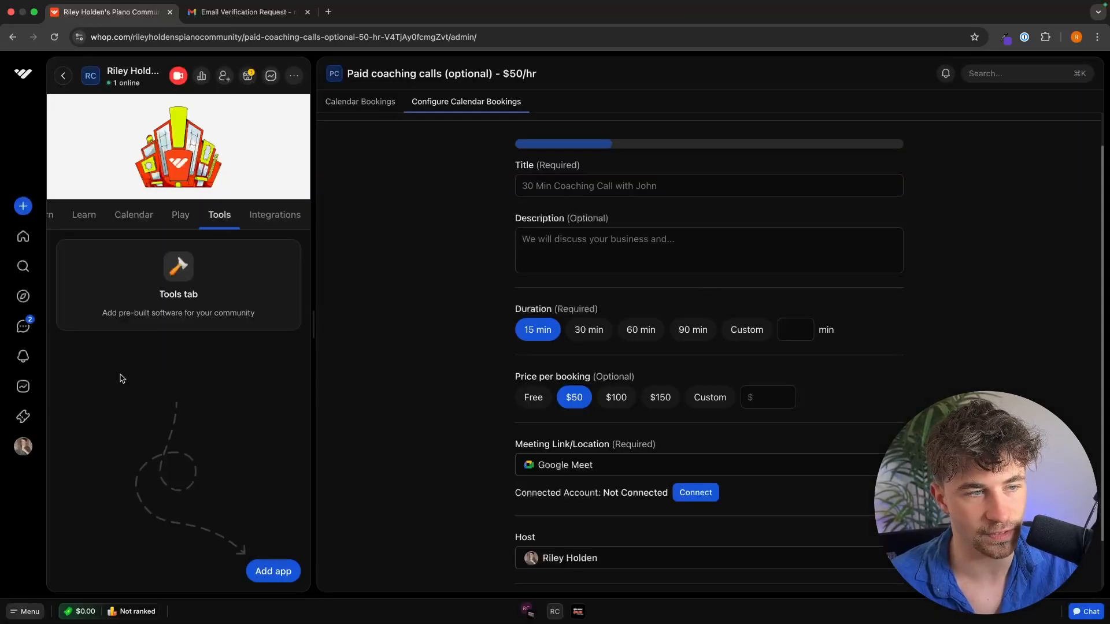
pyautogui.click(256, 572)
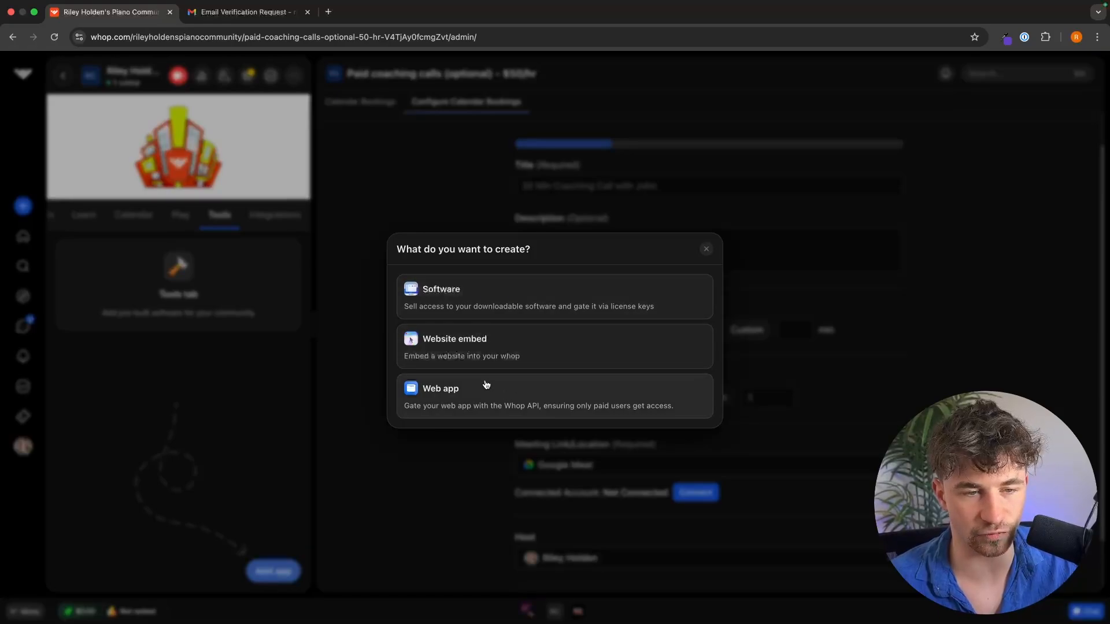
pyautogui.click(706, 249)
pyautogui.click(275, 214)
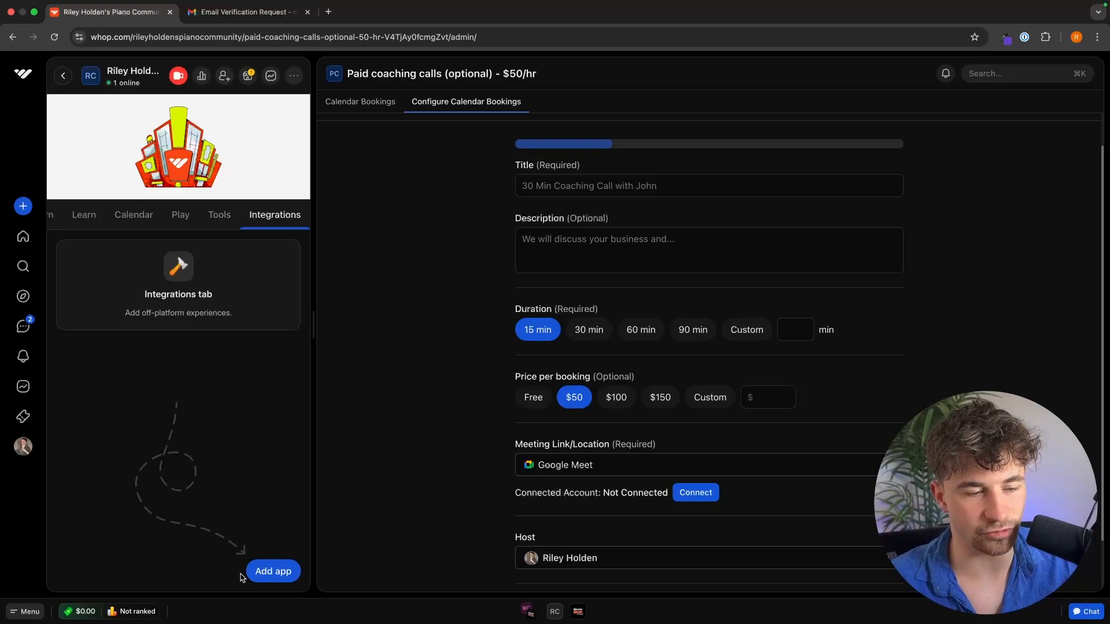
pyautogui.click(269, 571)
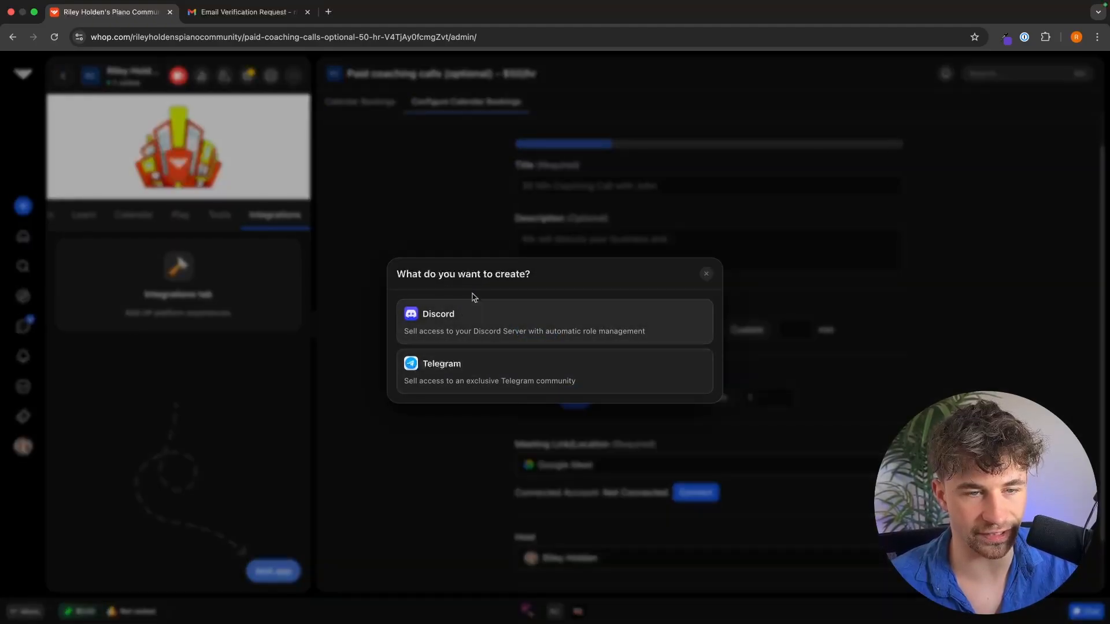
pyautogui.click(705, 272)
pyautogui.hscroll(-5, 171, 223)
pyautogui.click(117, 215)
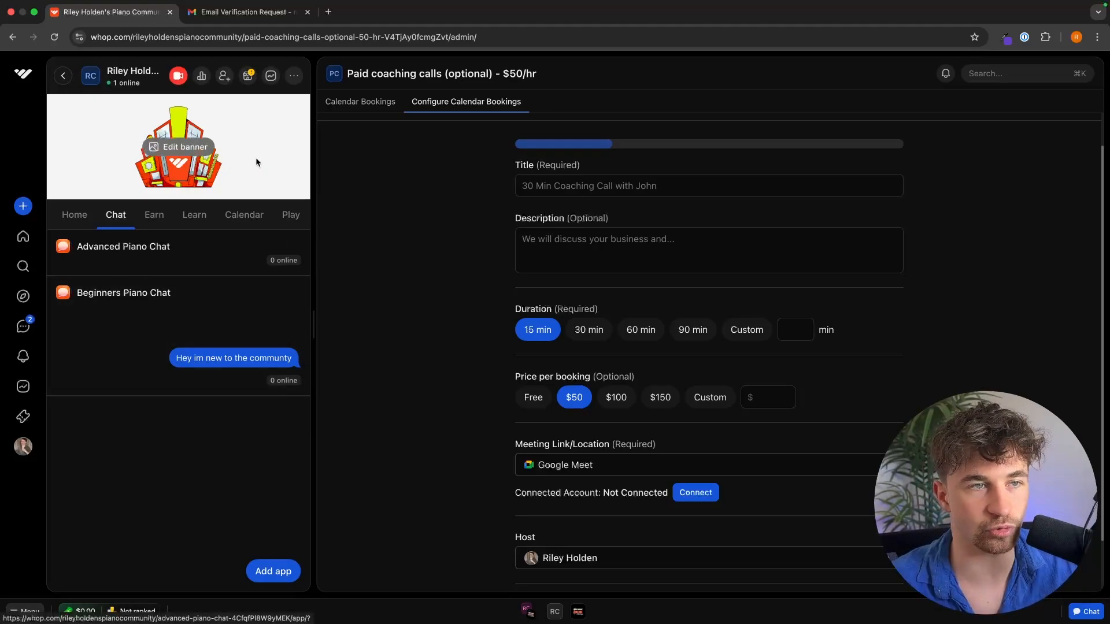
# Set the community banner to the image Piano Breakthrough-4.png from Downloads, previewing the file first, and save it
pyautogui.moveTo(166, 150)
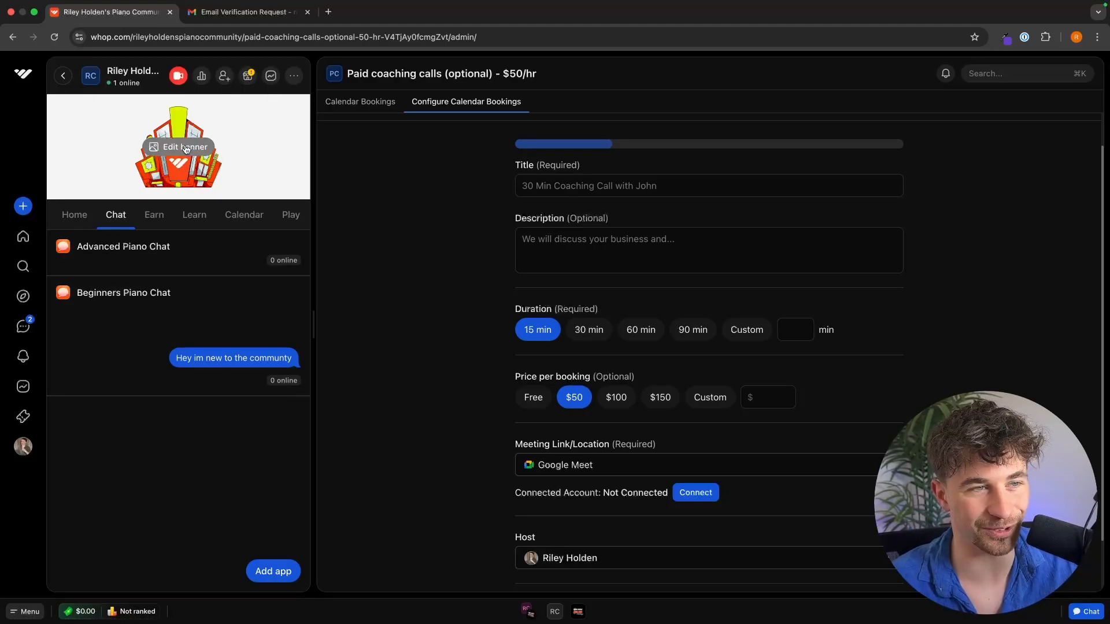
pyautogui.click(191, 149)
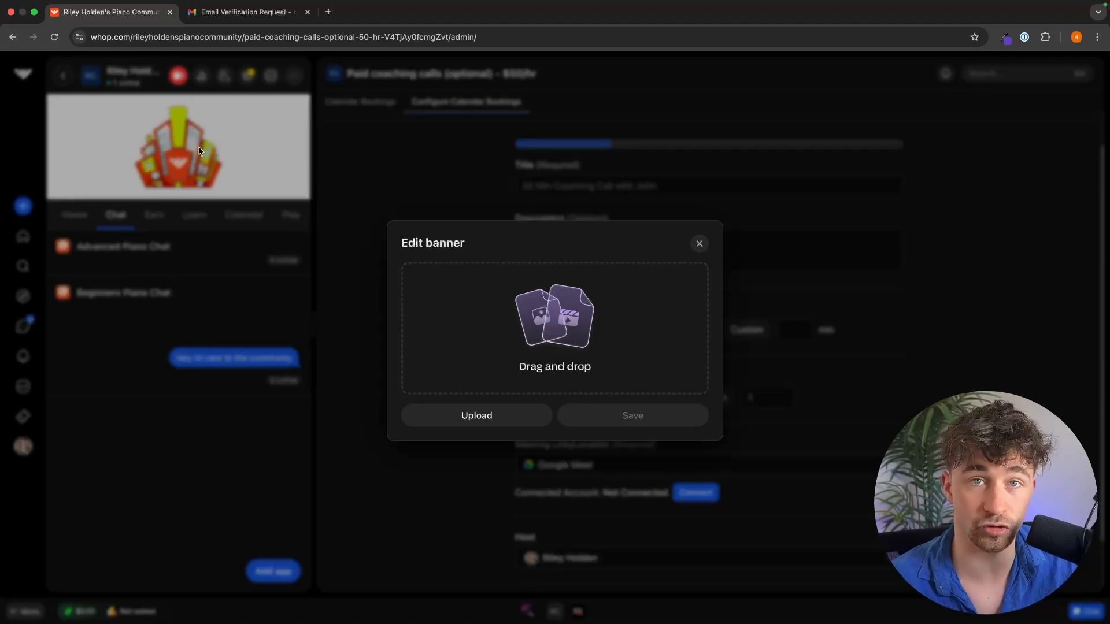
pyautogui.click(534, 310)
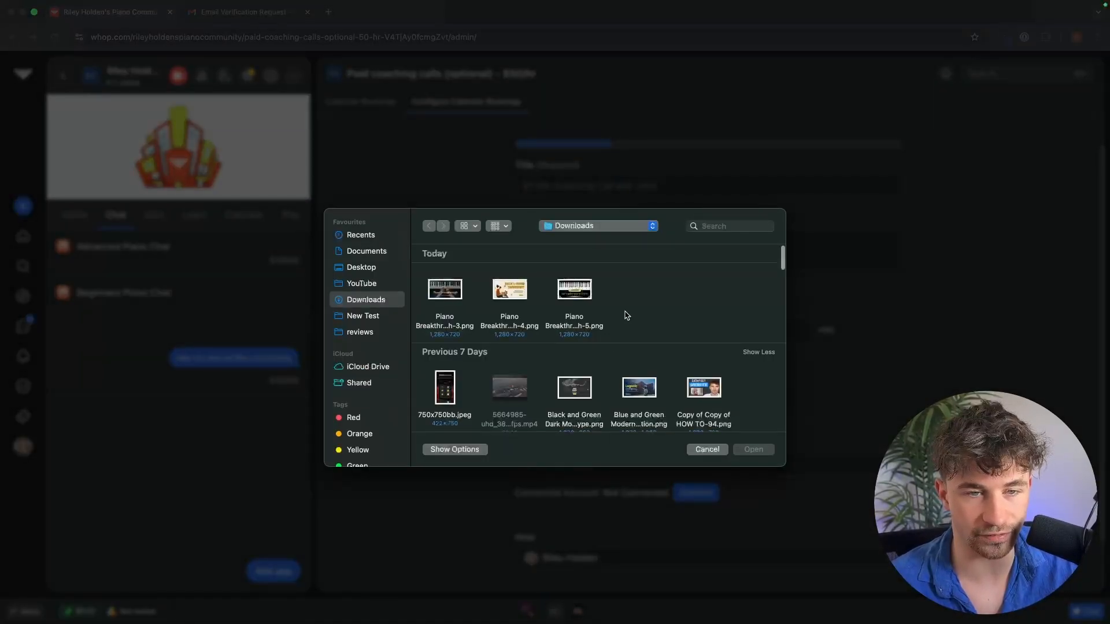
pyautogui.click(510, 292)
pyautogui.press('space')
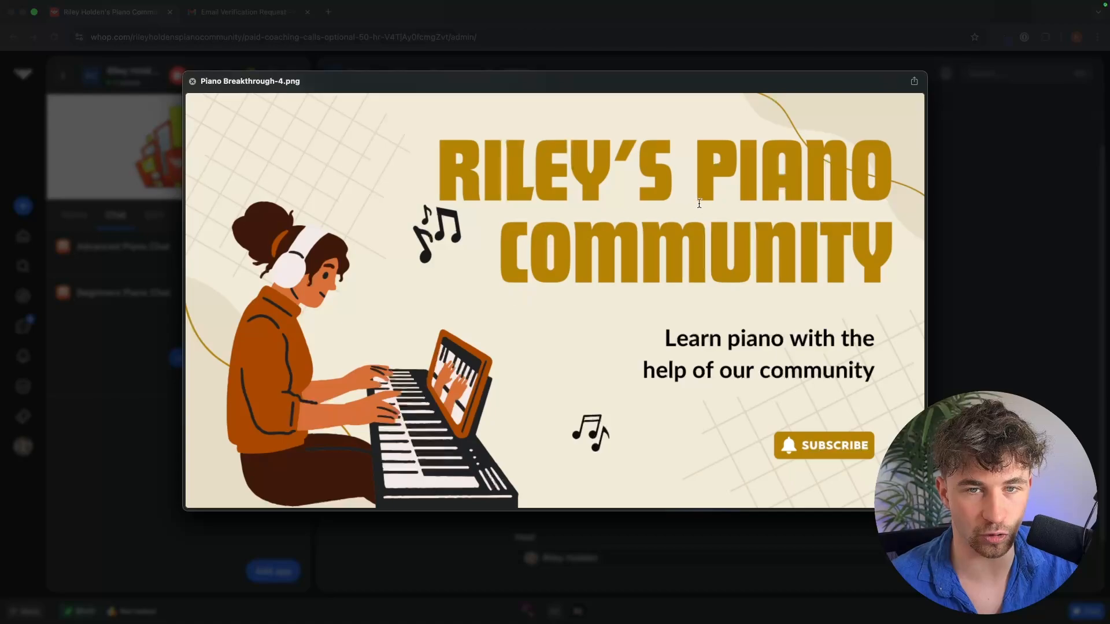
pyautogui.press('space')
pyautogui.doubleClick(517, 295)
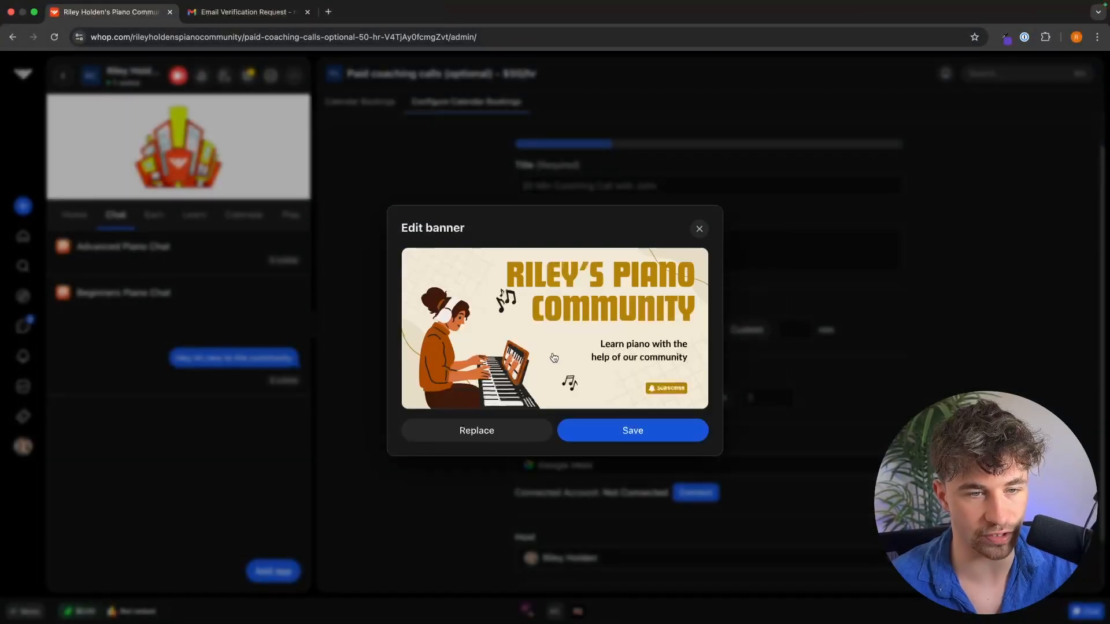
pyautogui.click(629, 434)
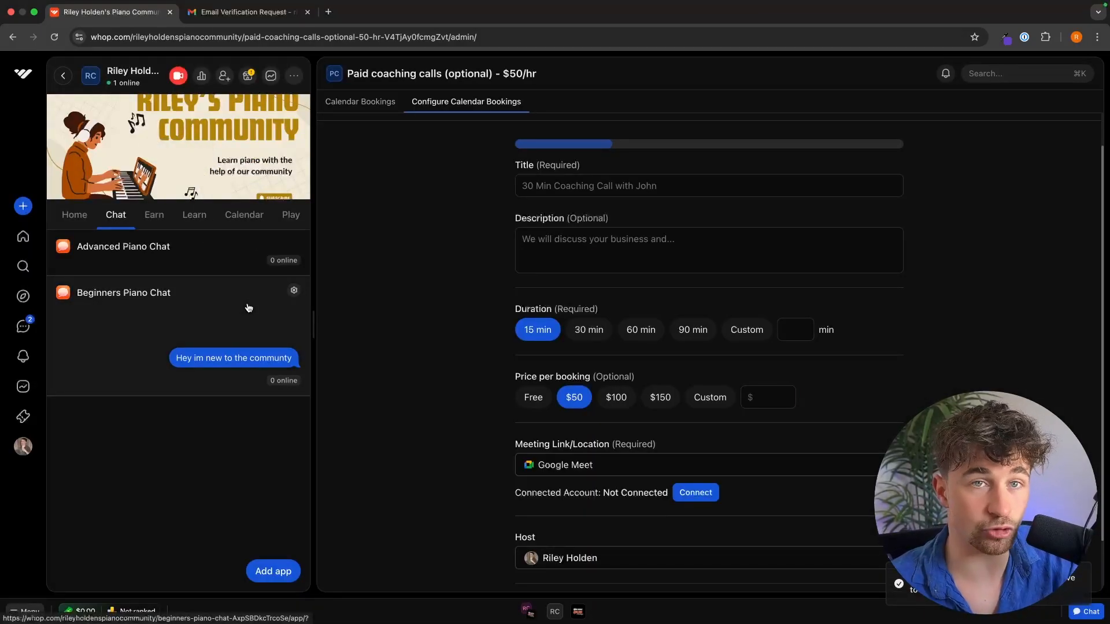
# Upload the three Piano Breakthrough PNG images (3, 4 and 5) to the store page gallery, accepting the default crops
pyautogui.click(248, 76)
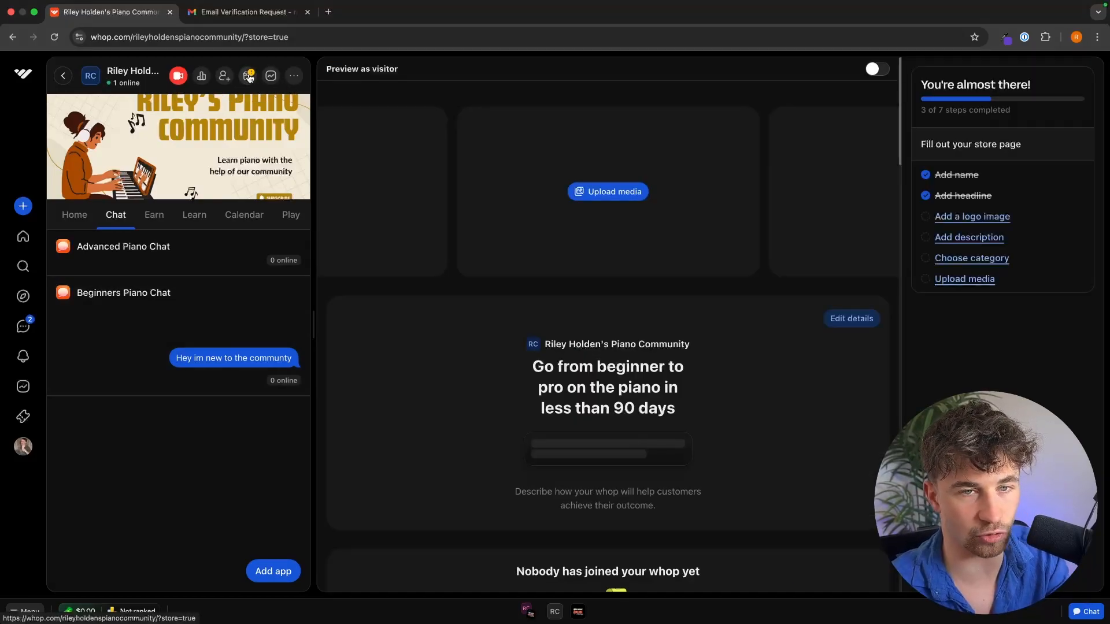
pyautogui.scroll(-5, 788, 281)
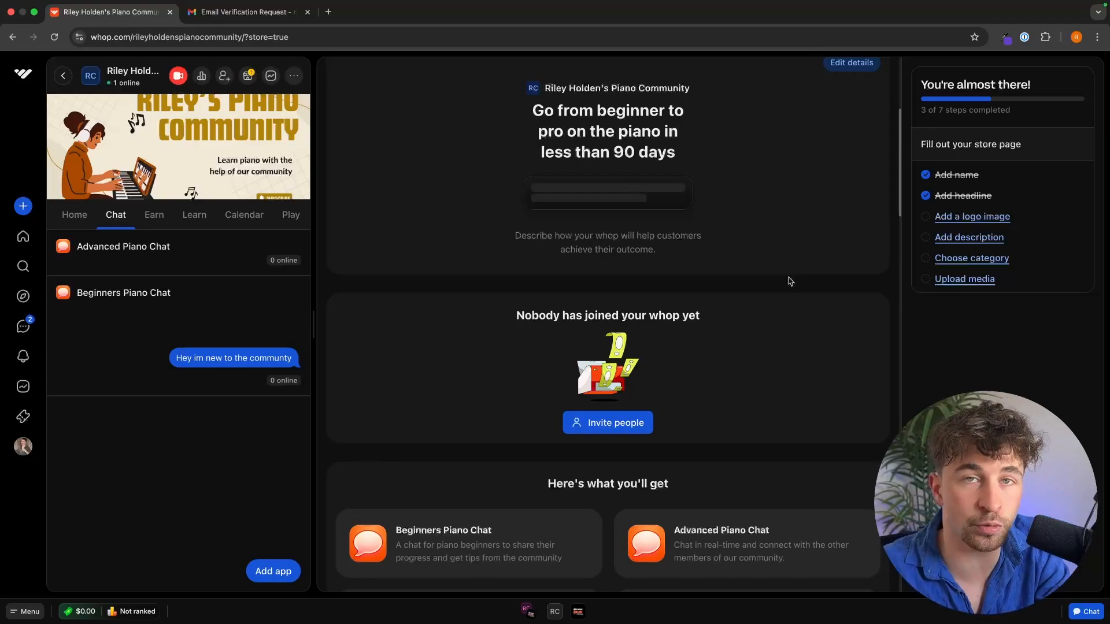
pyautogui.scroll(5, 788, 282)
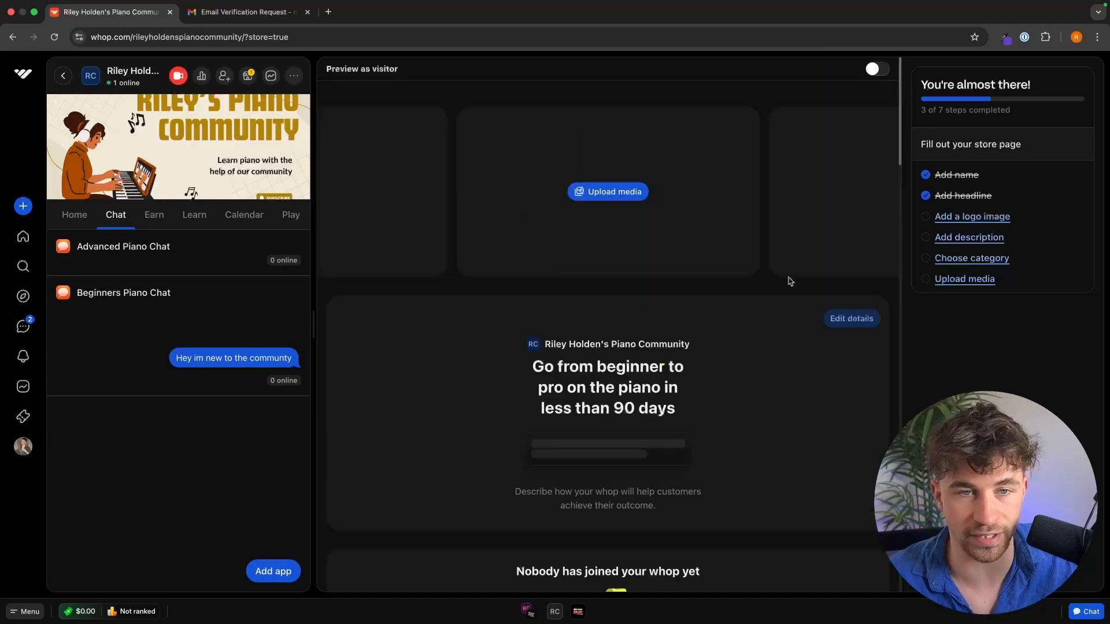
pyautogui.click(634, 192)
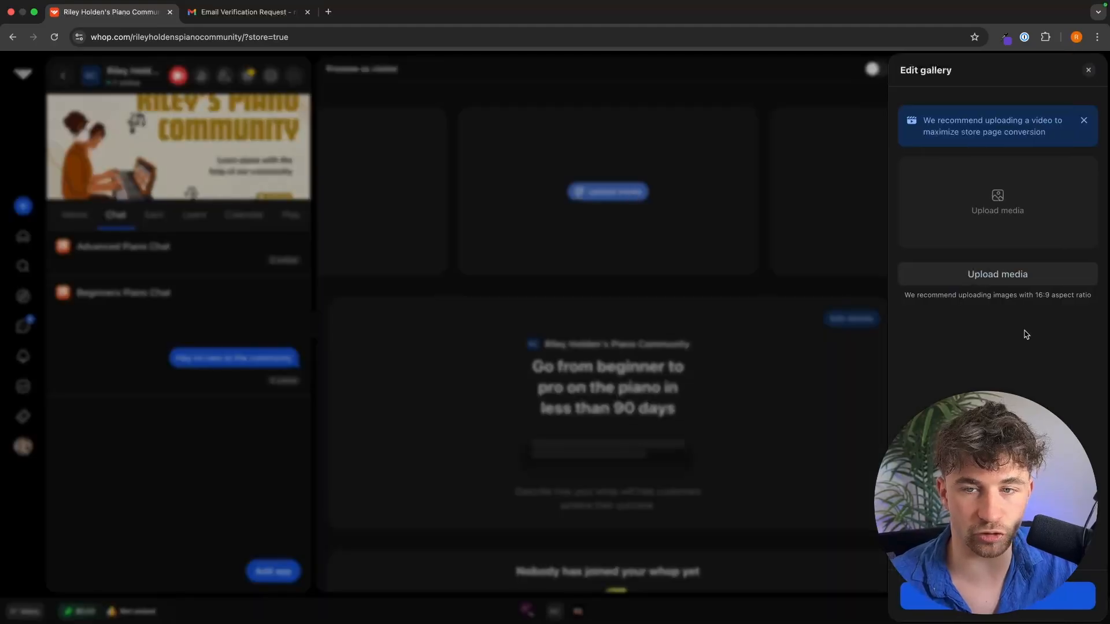
pyautogui.click(994, 276)
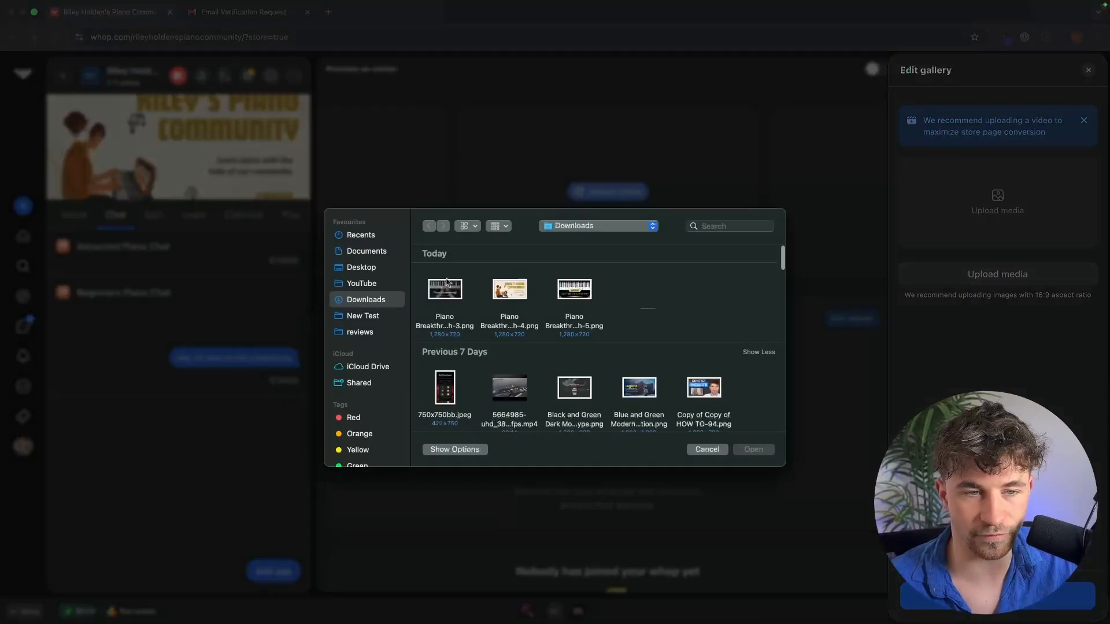
pyautogui.moveTo(655, 309); pyautogui.dragTo(417, 270)
pyautogui.click(746, 449)
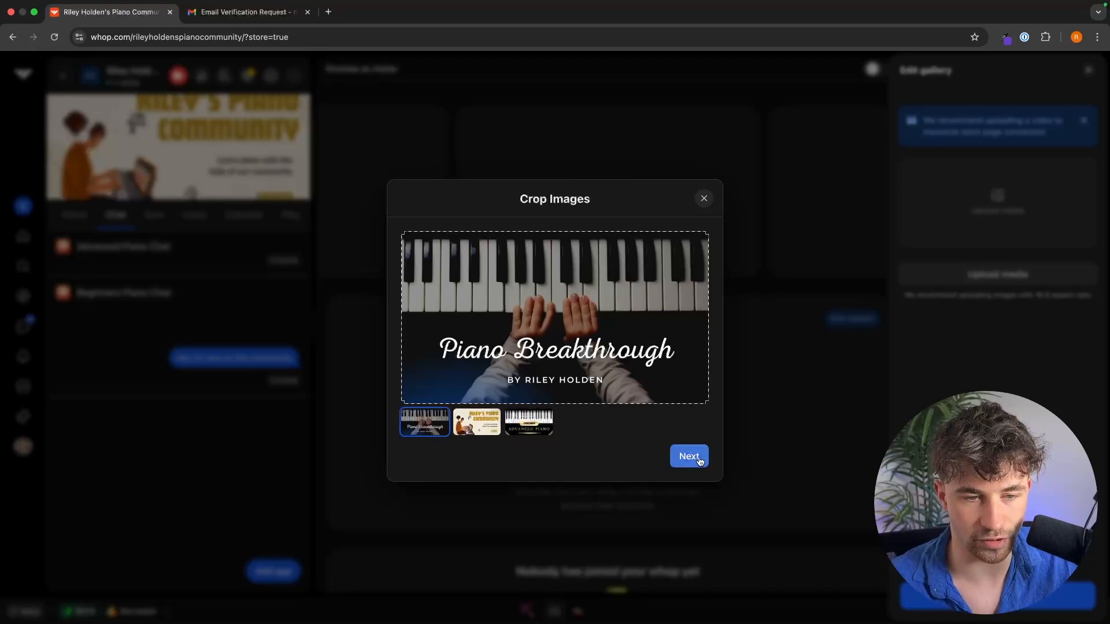
pyautogui.click(700, 459)
pyautogui.click(699, 459)
pyautogui.click(700, 460)
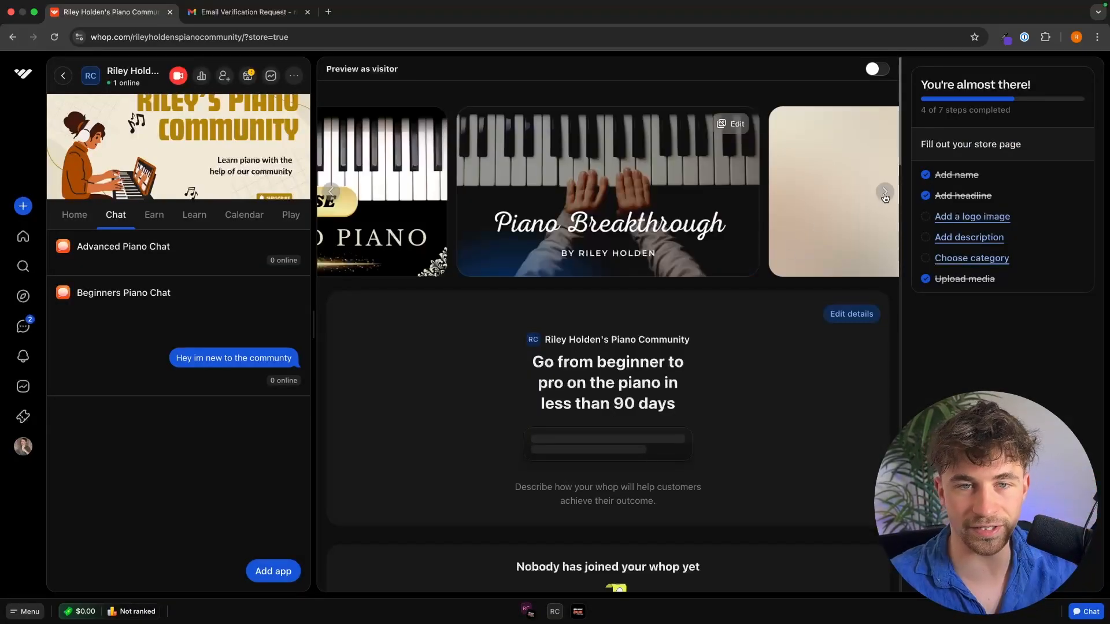
# Browse through the uploaded images in the store page's gallery carousel
pyautogui.click(884, 194)
pyautogui.click(884, 194)
pyautogui.click(884, 194)
pyautogui.click(883, 194)
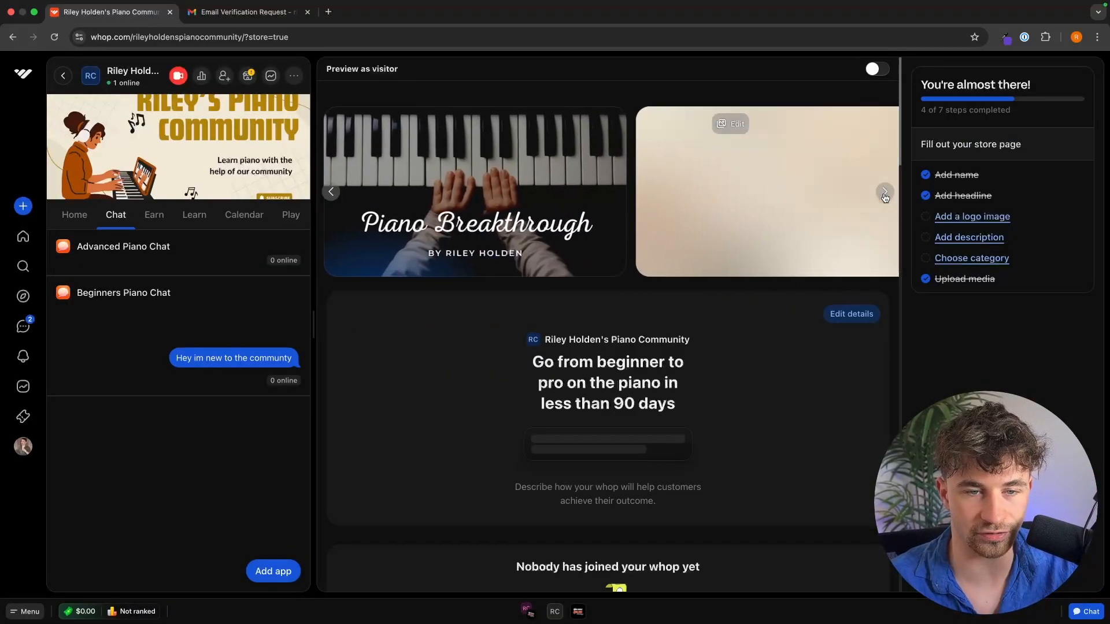
pyautogui.click(884, 194)
pyautogui.click(884, 194)
pyautogui.click(883, 195)
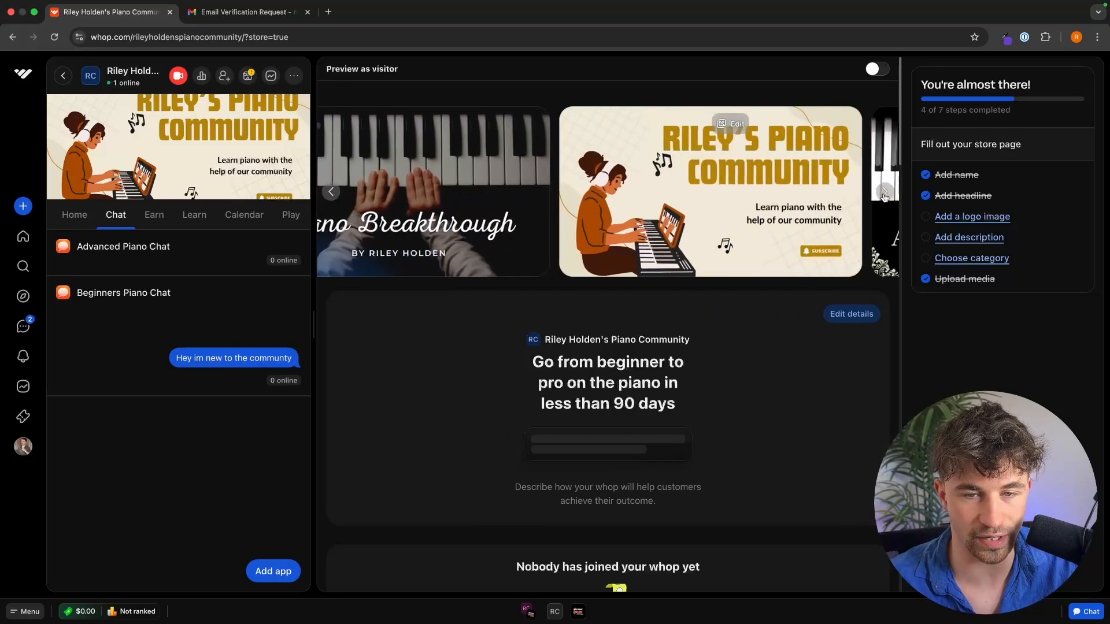
# Open the store page details for editing and examine the description, URL, category and call-to-action settings, keeping Join as the button text
pyautogui.scroll(-2, 750, 301)
pyautogui.scroll(-1, 750, 302)
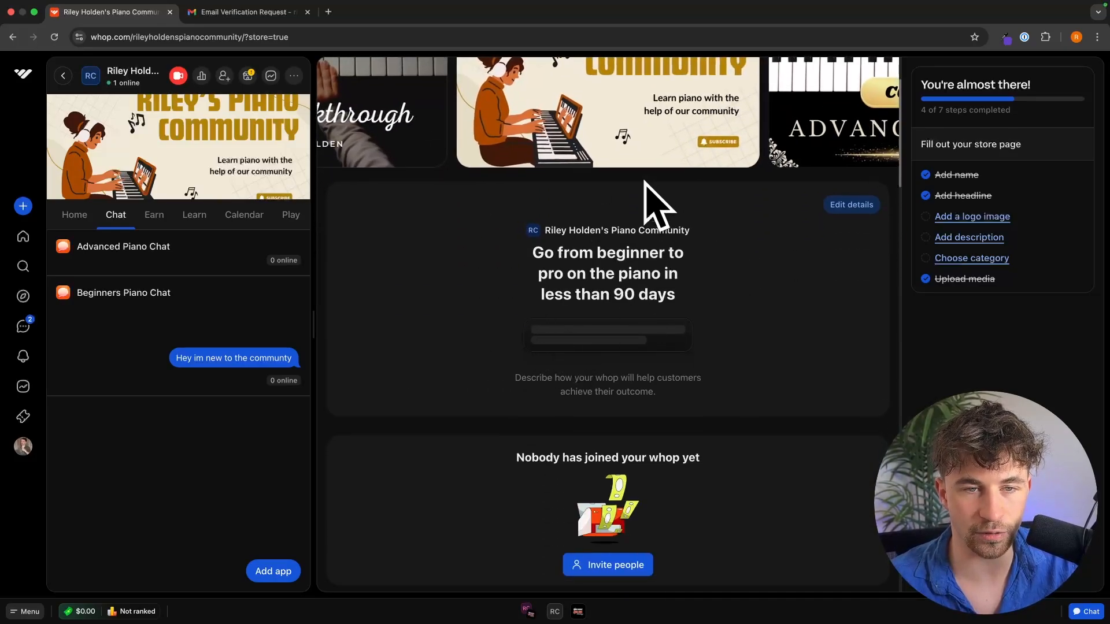
pyautogui.click(863, 207)
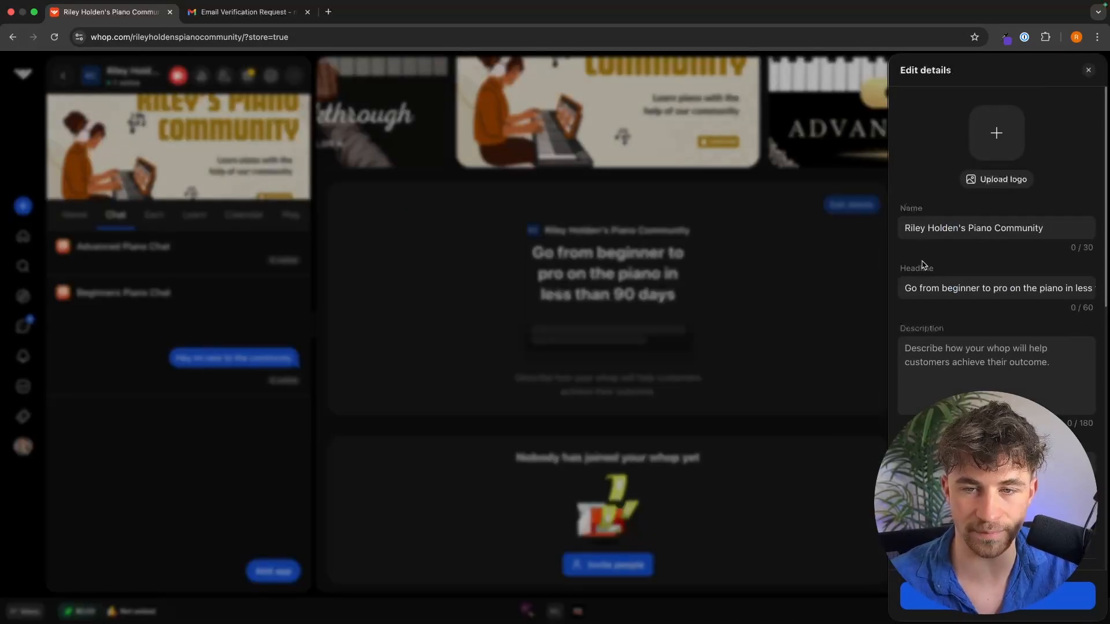
pyautogui.scroll(-2, 947, 322)
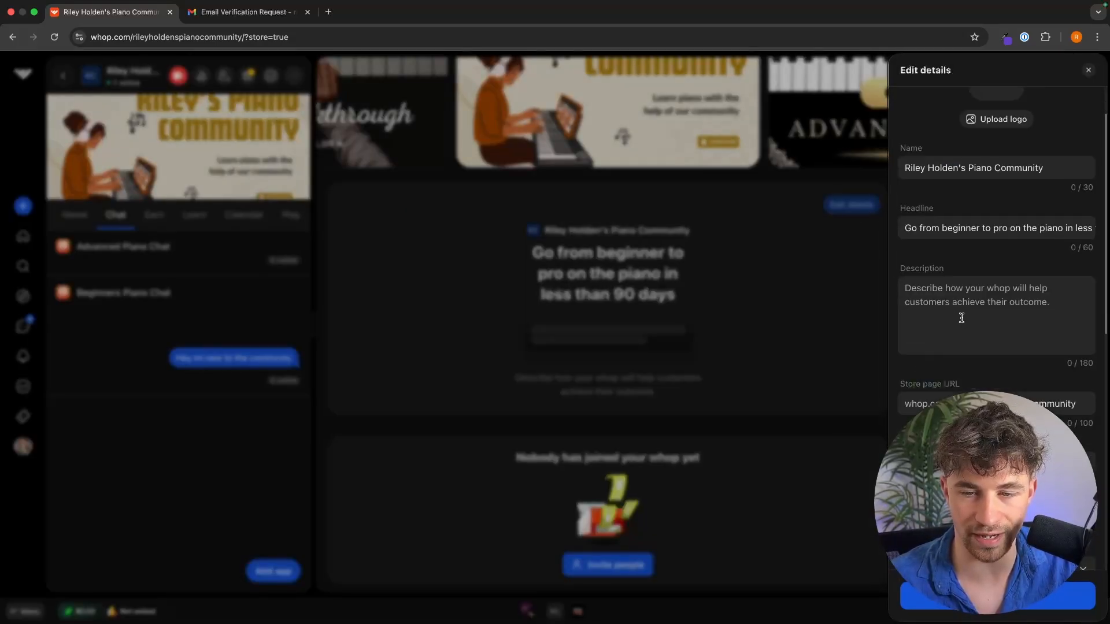
pyautogui.scroll(-2, 961, 318)
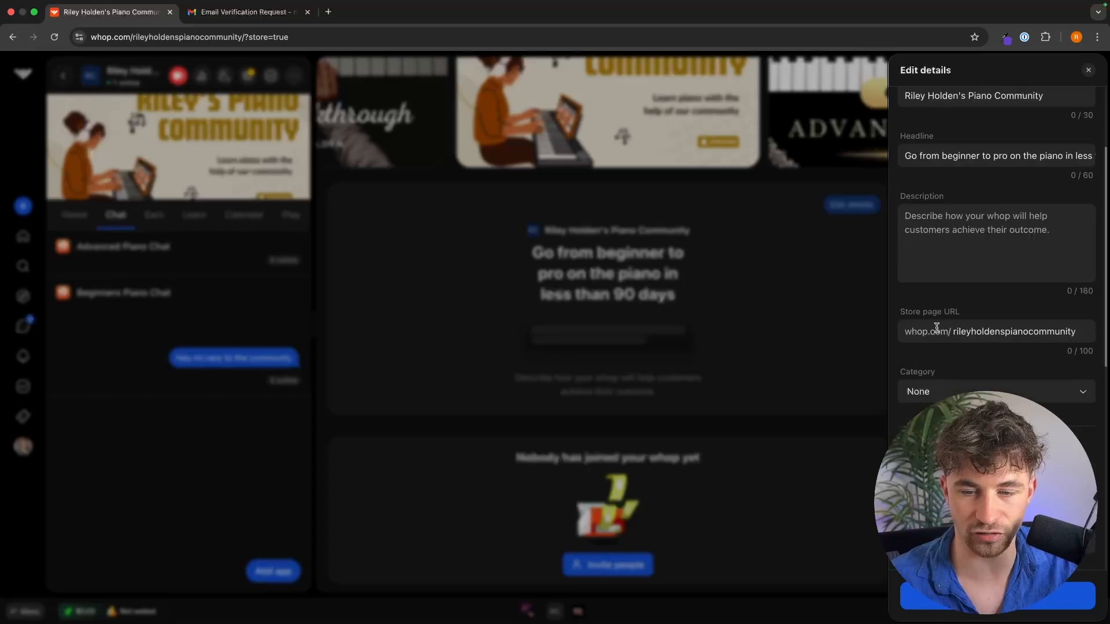
pyautogui.scroll(-4, 936, 327)
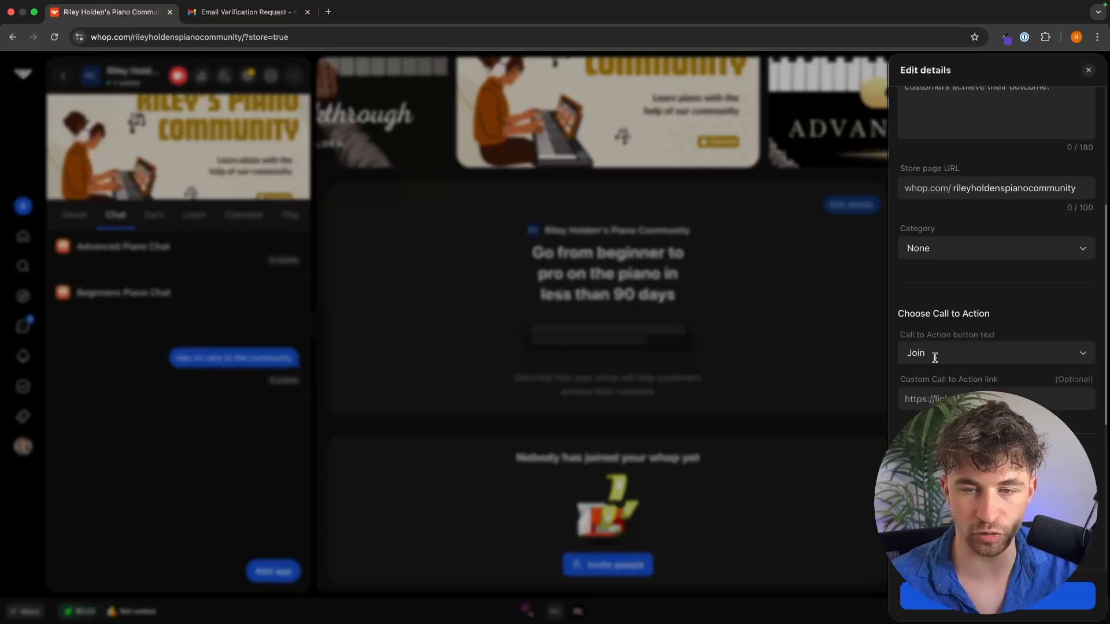
pyautogui.click(975, 361)
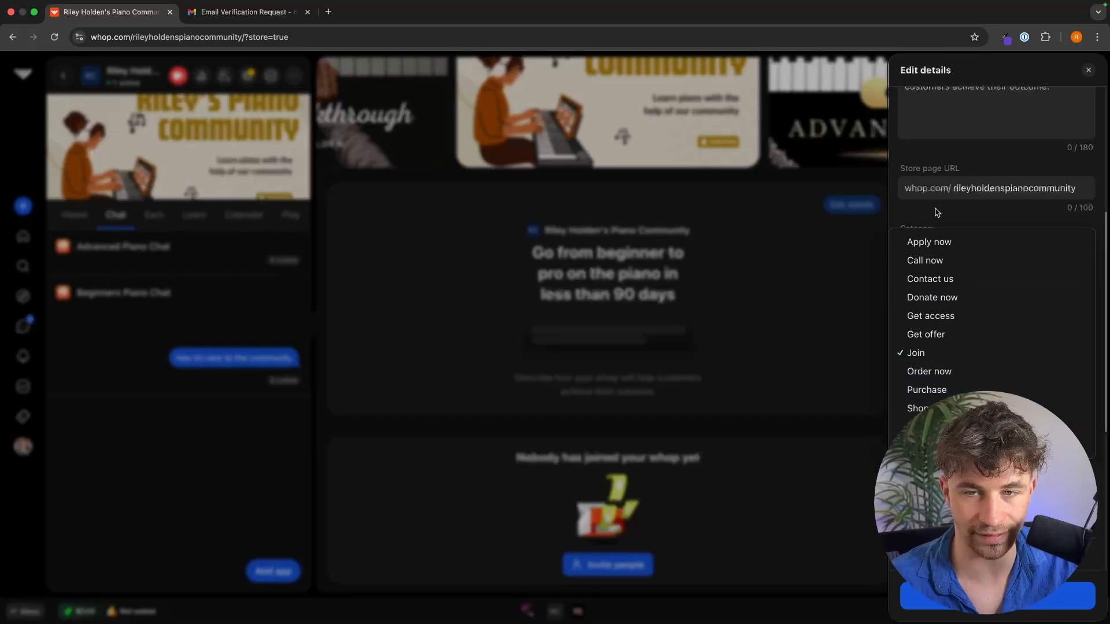
pyautogui.click(925, 354)
pyautogui.scroll(-2, 948, 364)
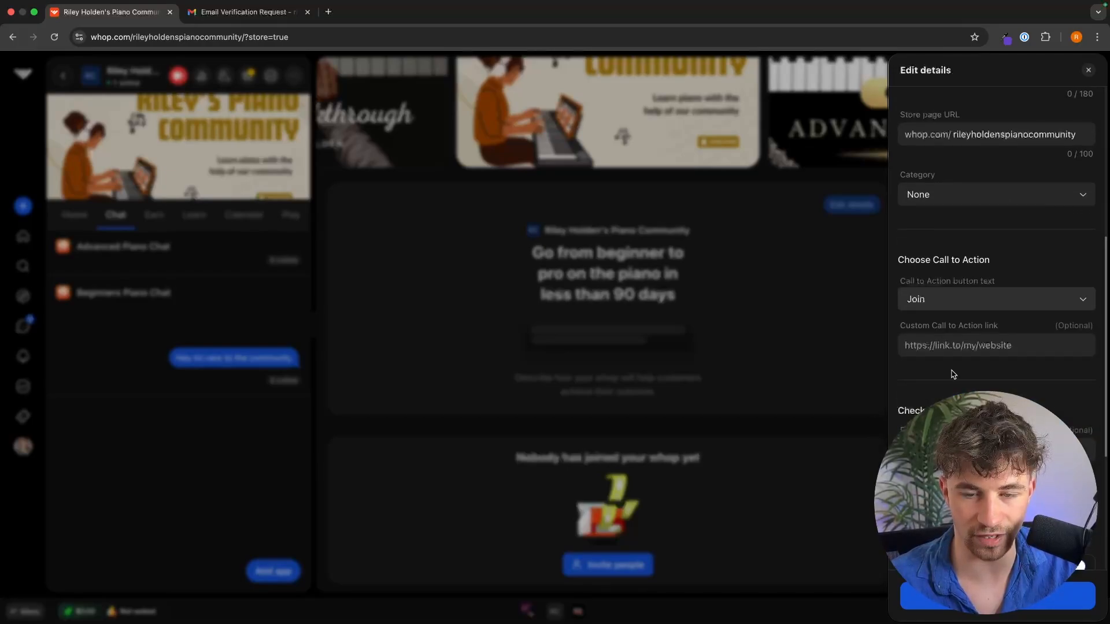
pyautogui.scroll(6, 951, 378)
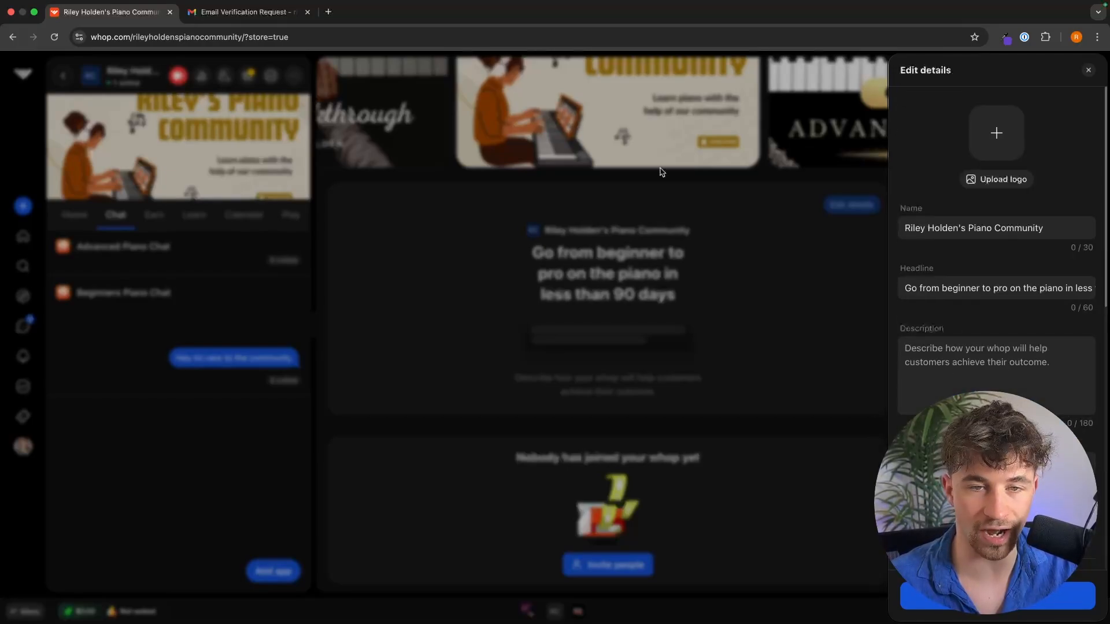
# Upload Untitled design (1).png from the Effects folder as the store logo and save the details
pyautogui.click(1009, 185)
pyautogui.click(368, 283)
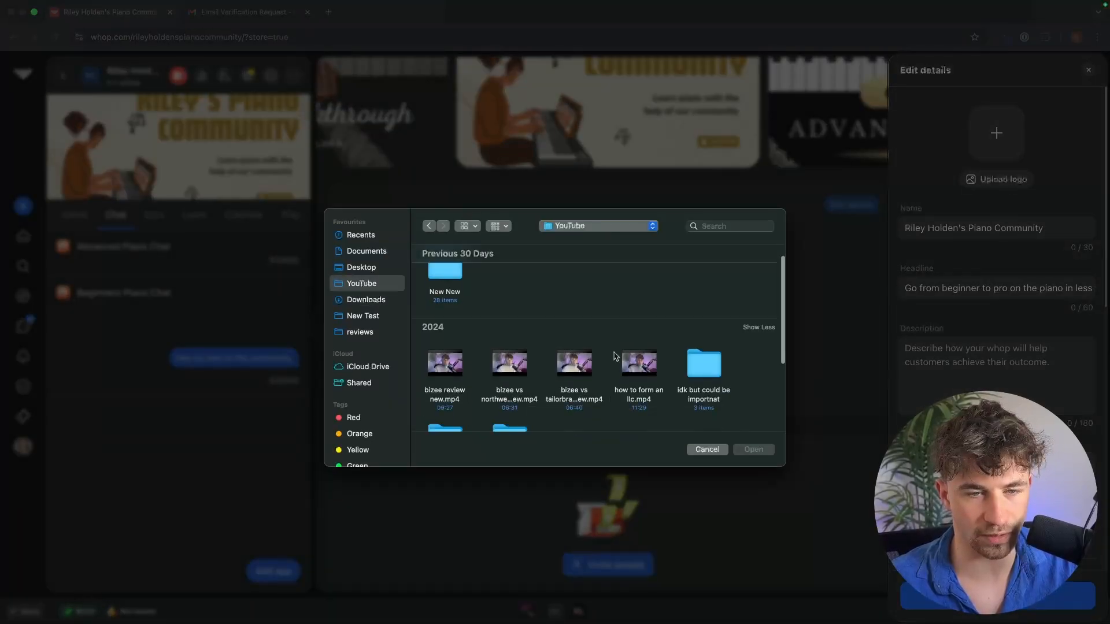
pyautogui.scroll(-5, 509, 346)
pyautogui.doubleClick(446, 372)
pyautogui.scroll(-1, 676, 346)
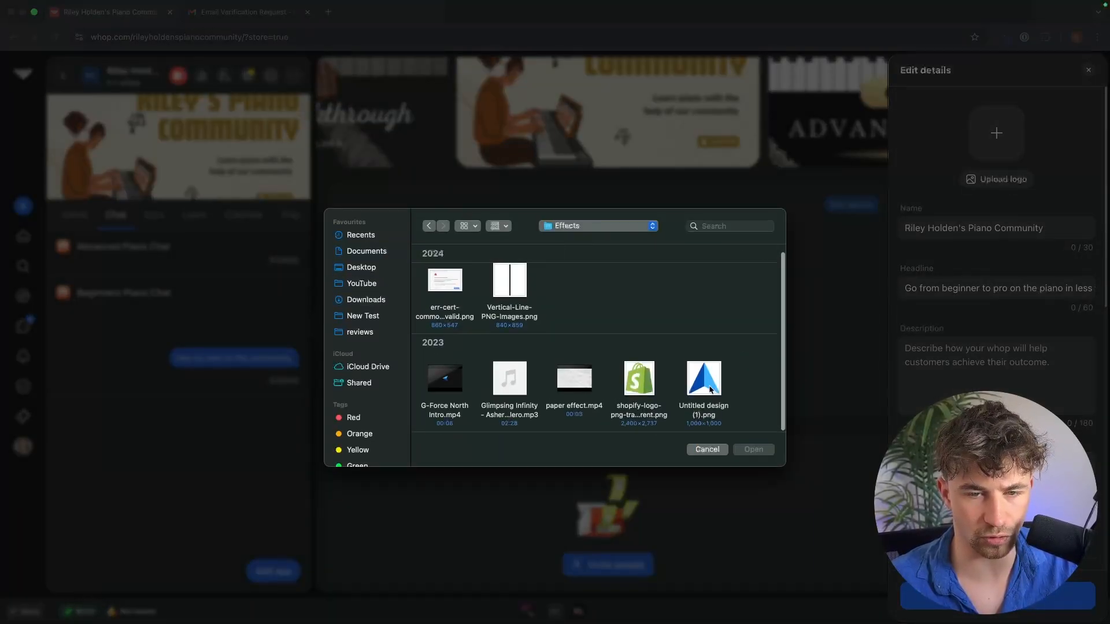
pyautogui.doubleClick(704, 370)
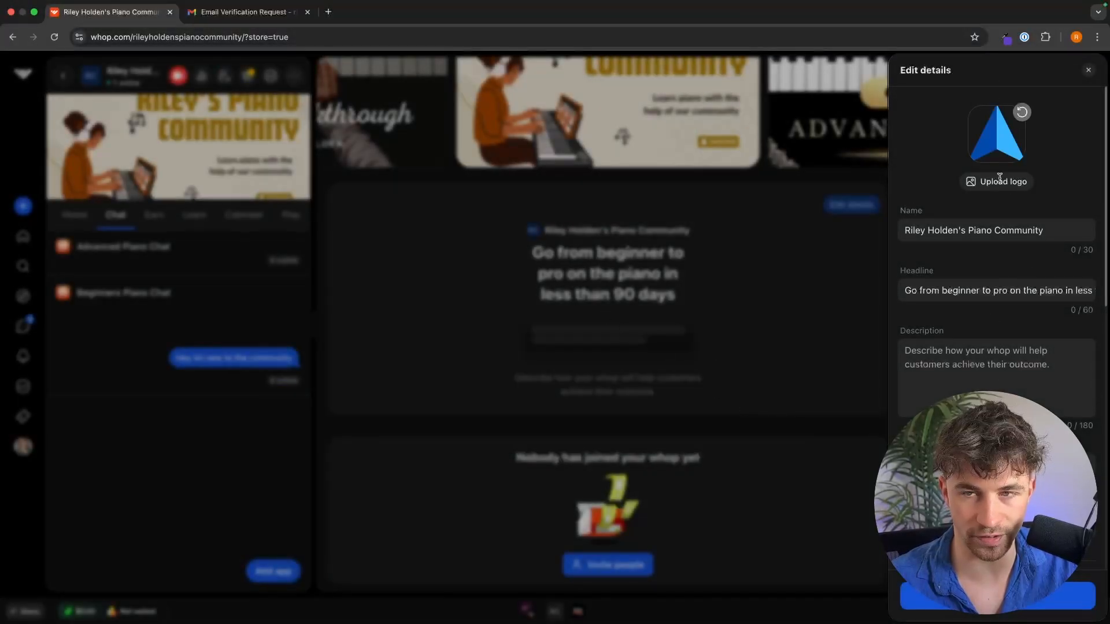
pyautogui.click(997, 596)
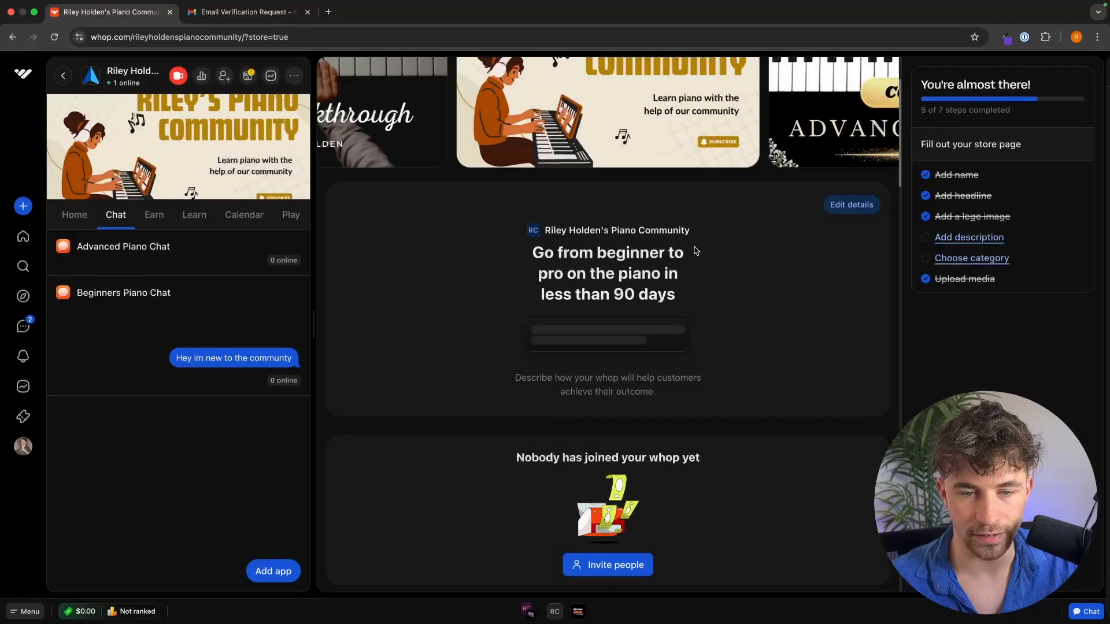
# Examine the listing of included chats, course, ebook and coaching calls in the store page's "Here's what you'll get" section
pyautogui.scroll(-4, 683, 272)
pyautogui.scroll(-3, 683, 274)
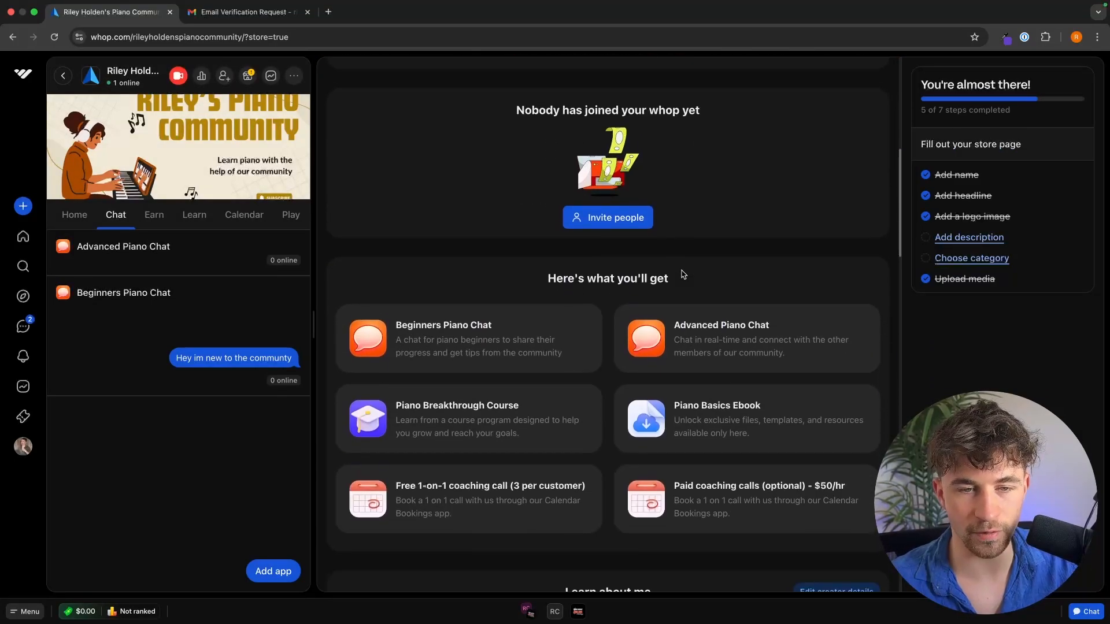
pyautogui.moveTo(540, 247); pyautogui.dragTo(676, 247)
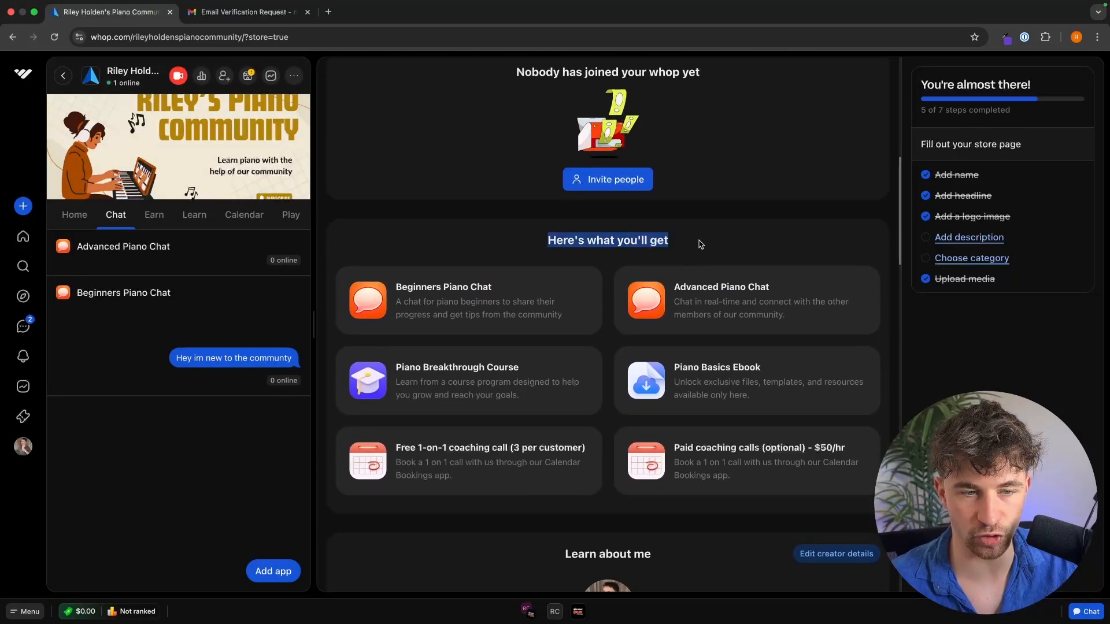
pyautogui.click(421, 283)
pyautogui.moveTo(395, 292); pyautogui.dragTo(550, 291)
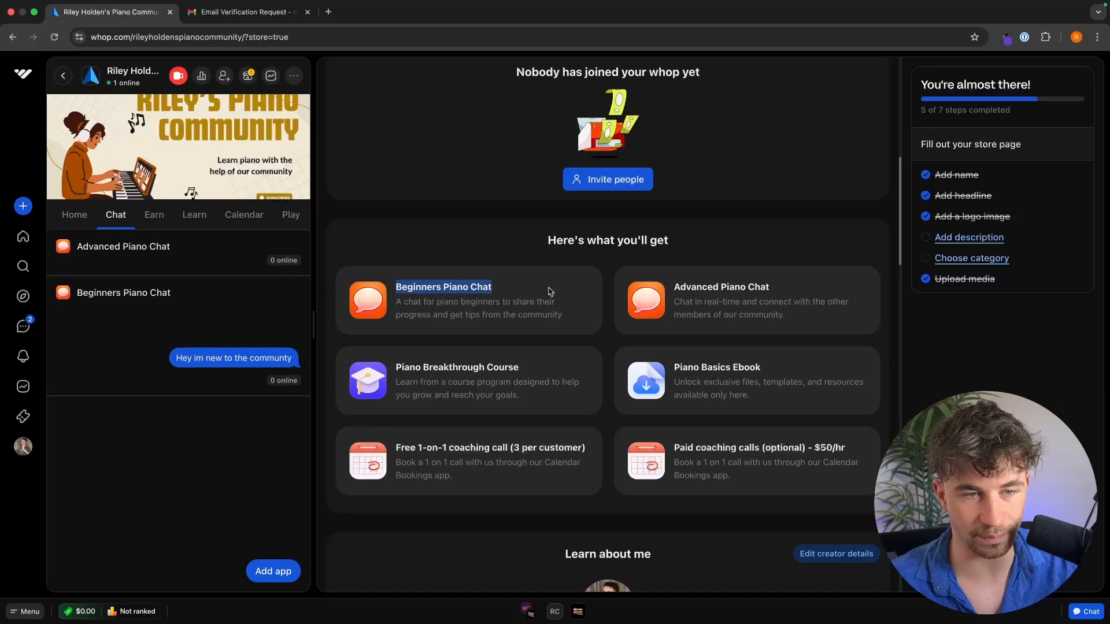
pyautogui.moveTo(673, 288); pyautogui.dragTo(790, 290)
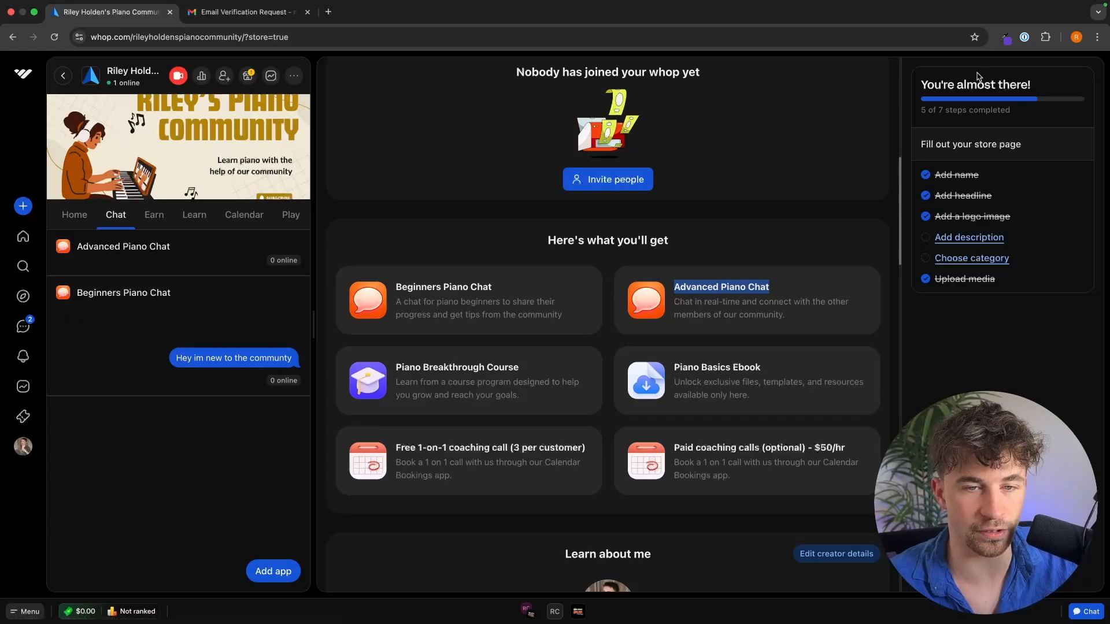
pyautogui.click(717, 254)
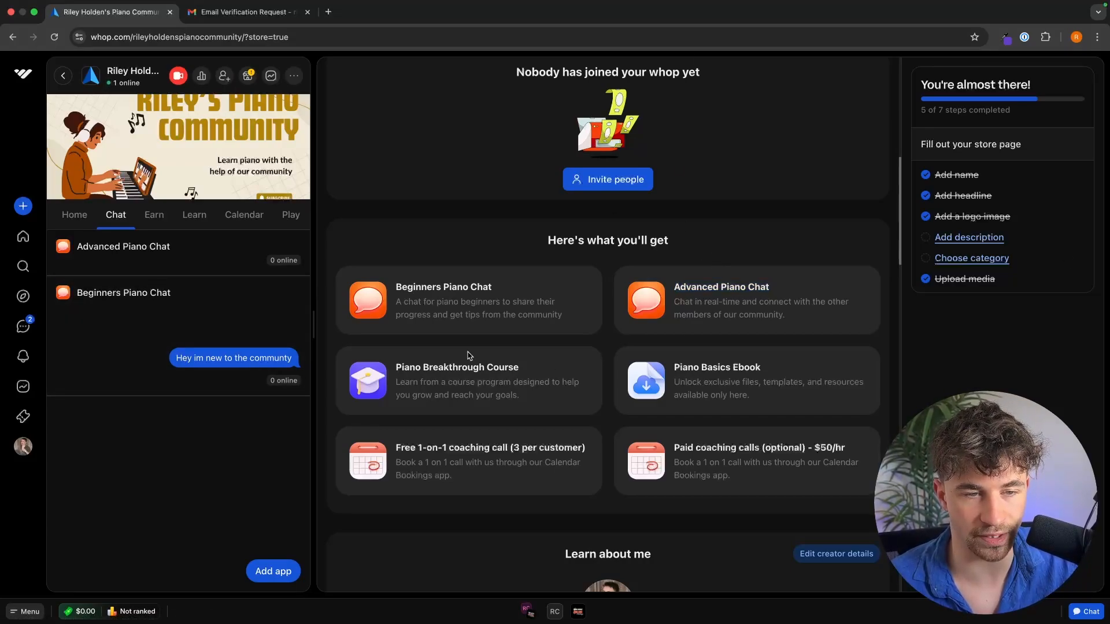
pyautogui.moveTo(395, 370); pyautogui.dragTo(520, 371)
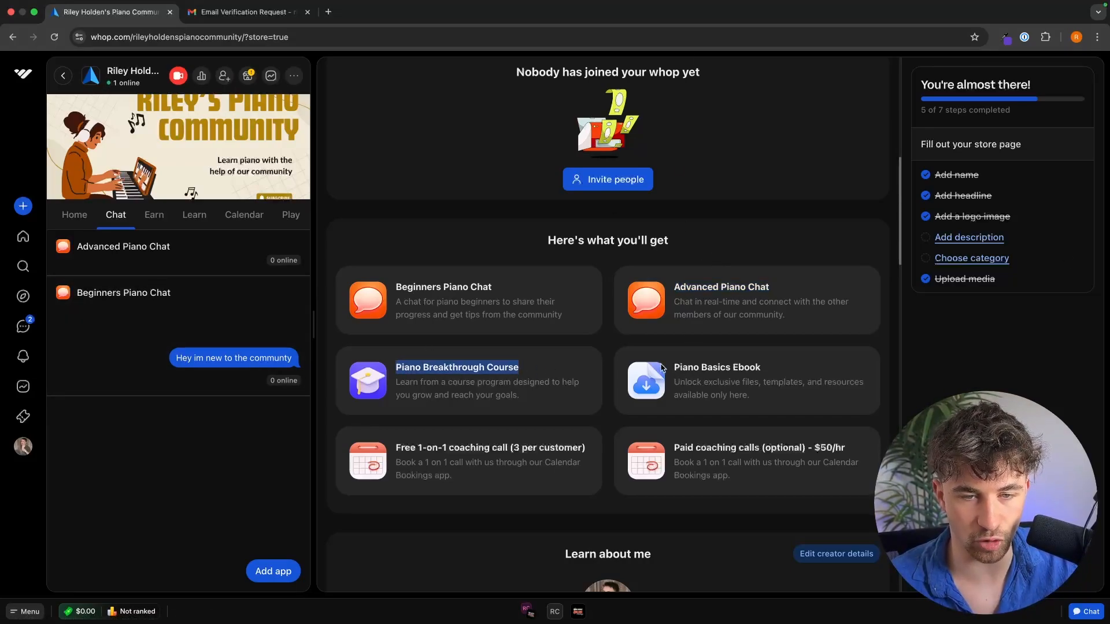
pyautogui.moveTo(679, 368); pyautogui.dragTo(762, 368)
pyautogui.scroll(-1, 780, 377)
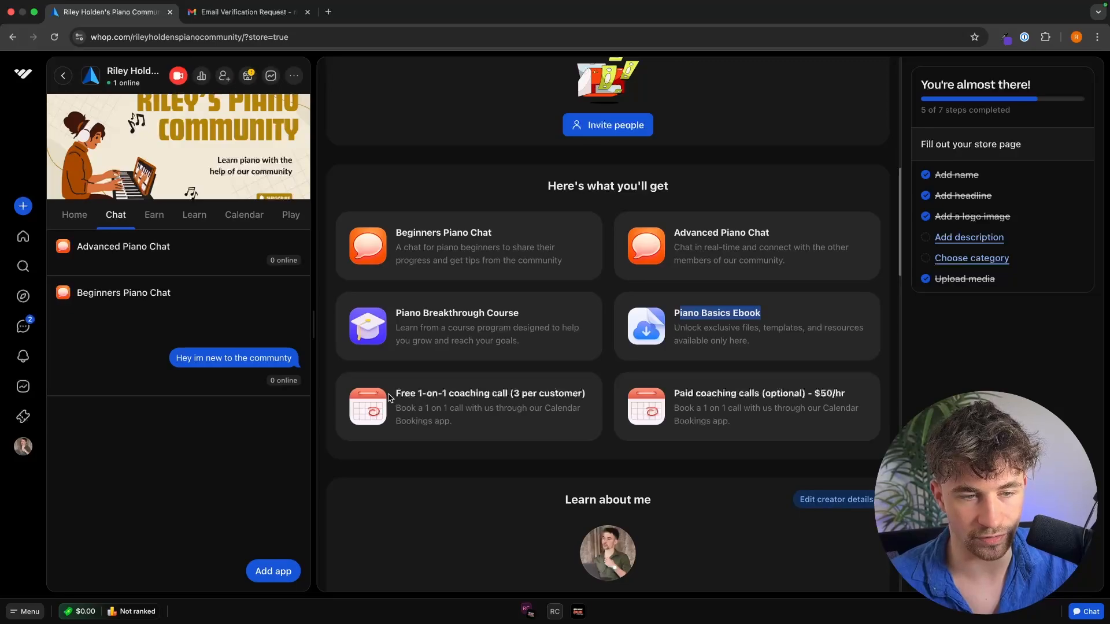
pyautogui.moveTo(395, 393); pyautogui.dragTo(584, 394)
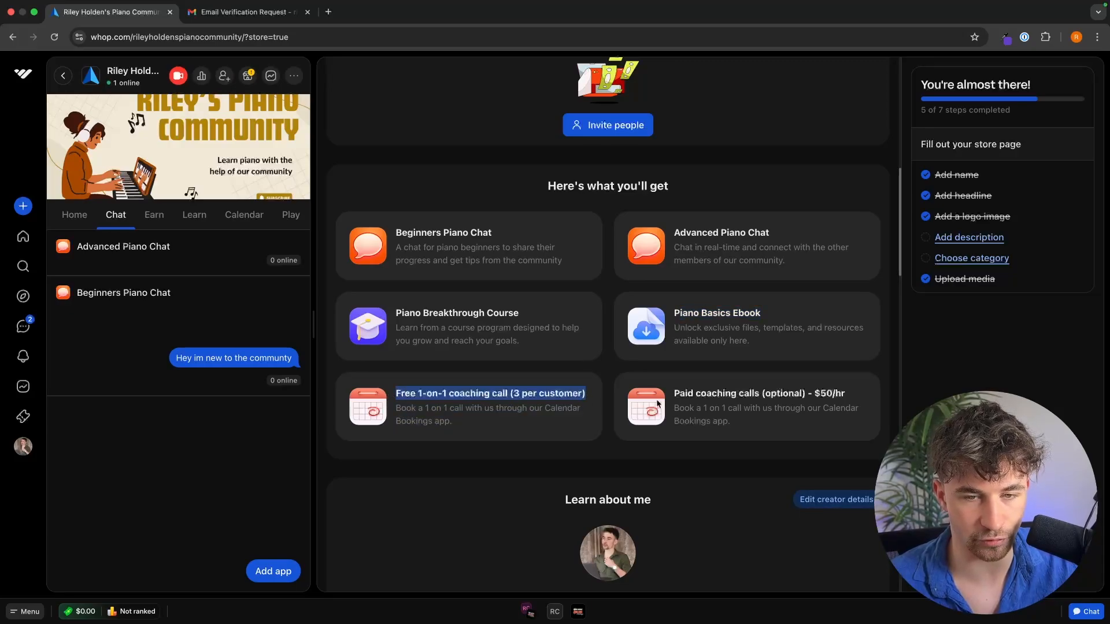
pyautogui.moveTo(673, 394); pyautogui.dragTo(878, 400)
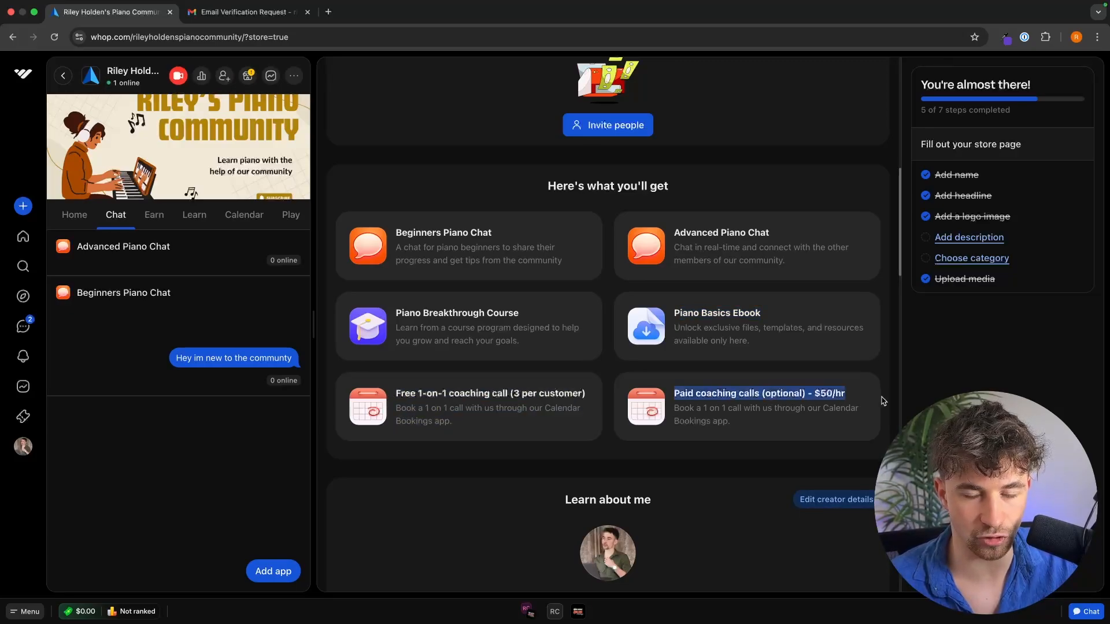
pyautogui.click(884, 401)
# Set the creator bio to "a professional piano player with 10 years experience" and save the creator details
pyautogui.scroll(-5, 838, 421)
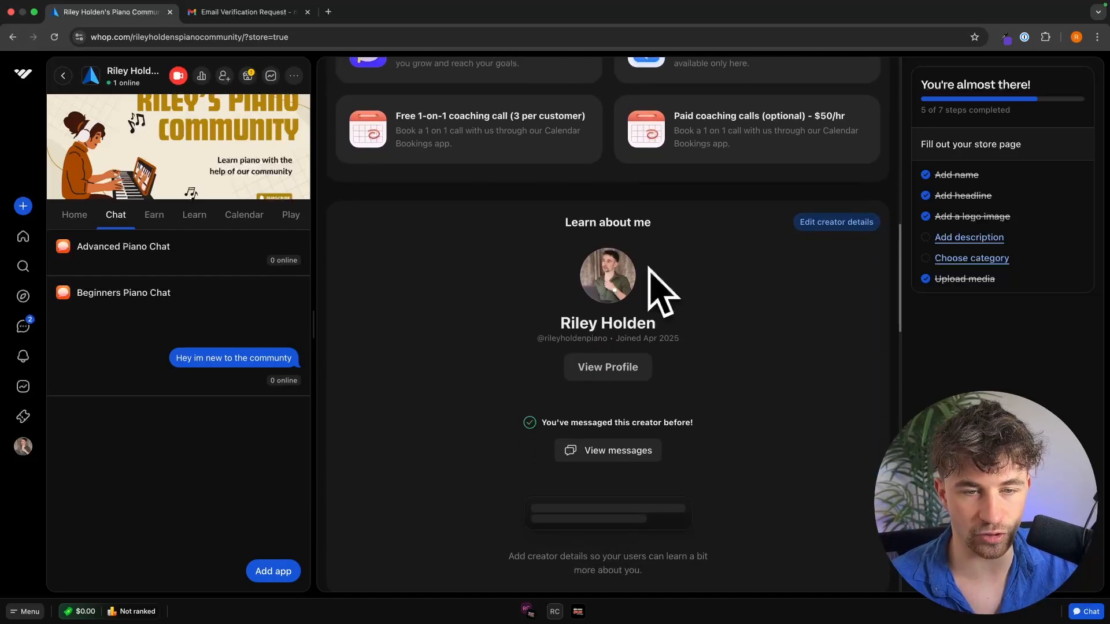
pyautogui.click(828, 230)
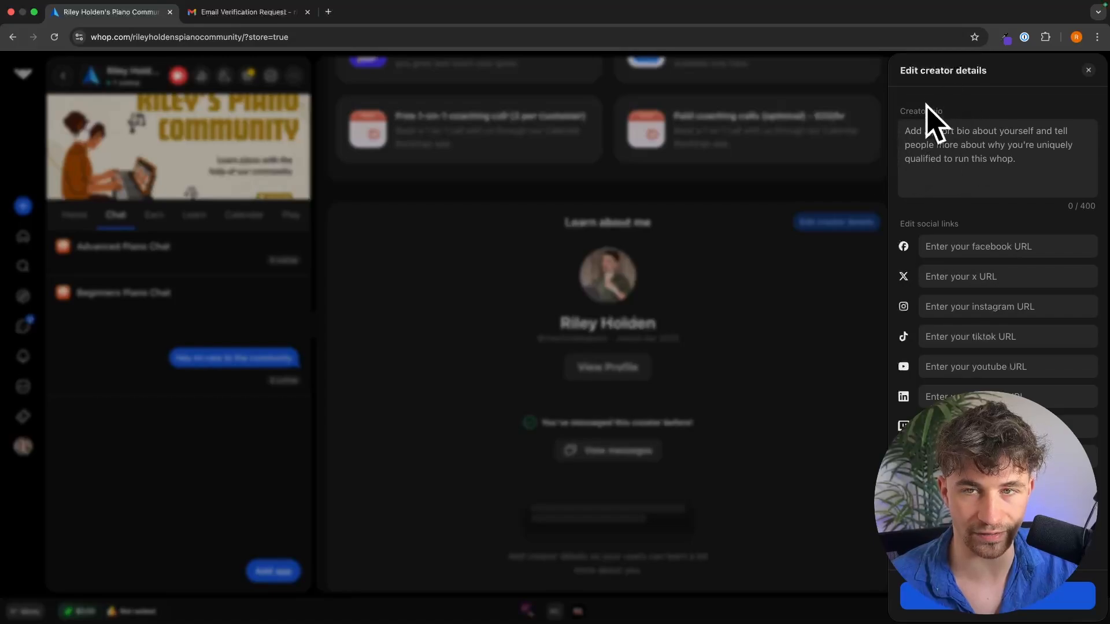
pyautogui.click(934, 135)
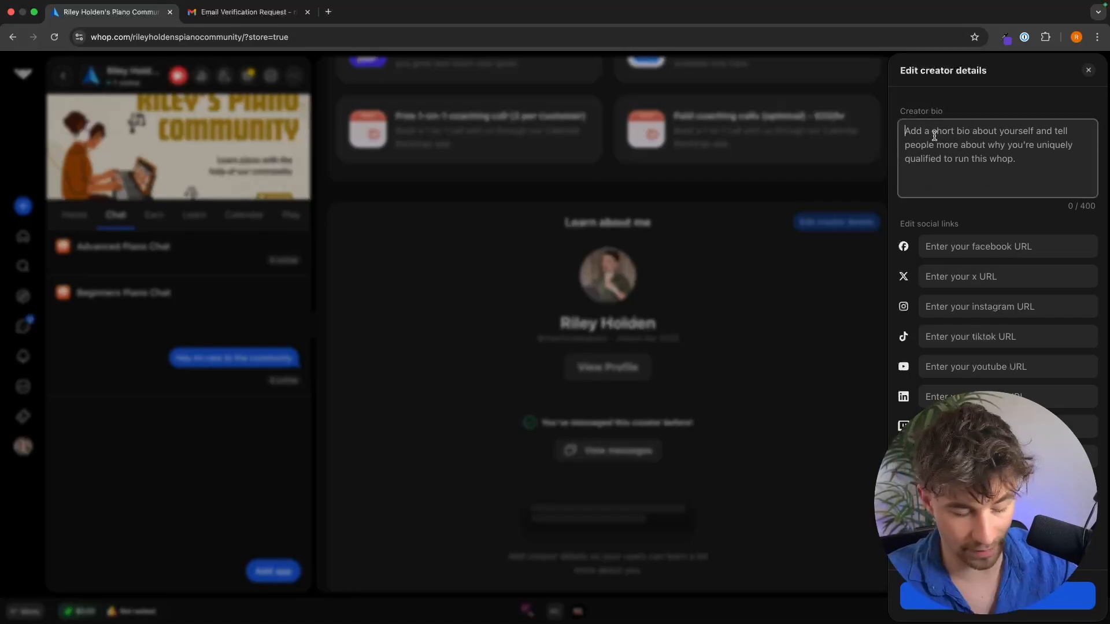
pyautogui.write('a pr')
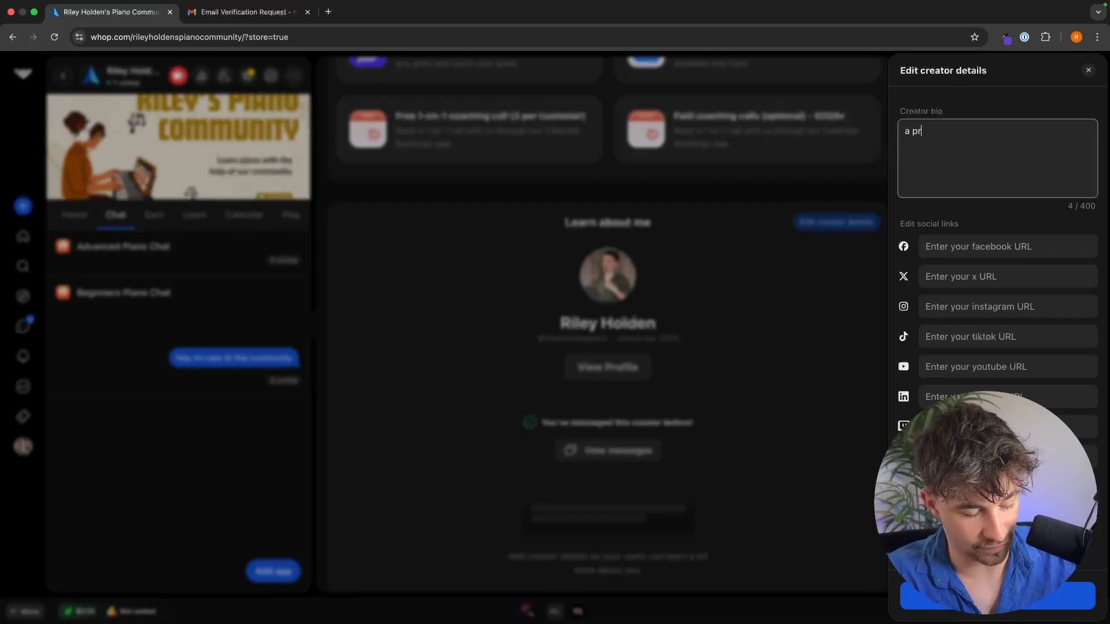
pyautogui.write('ofess')
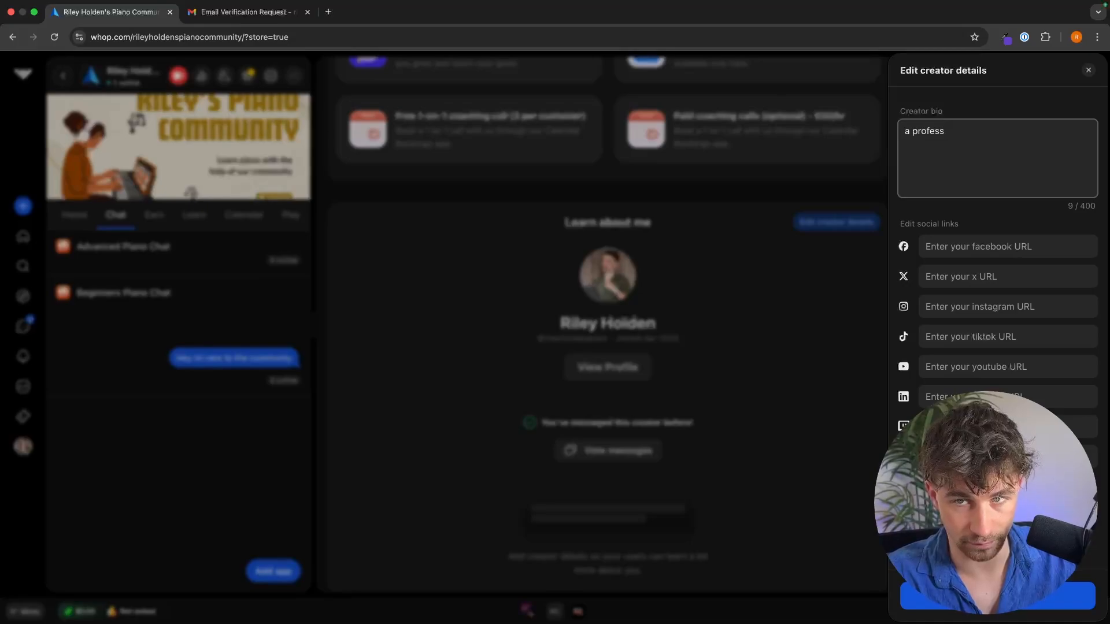
pyautogui.write('ional prino')
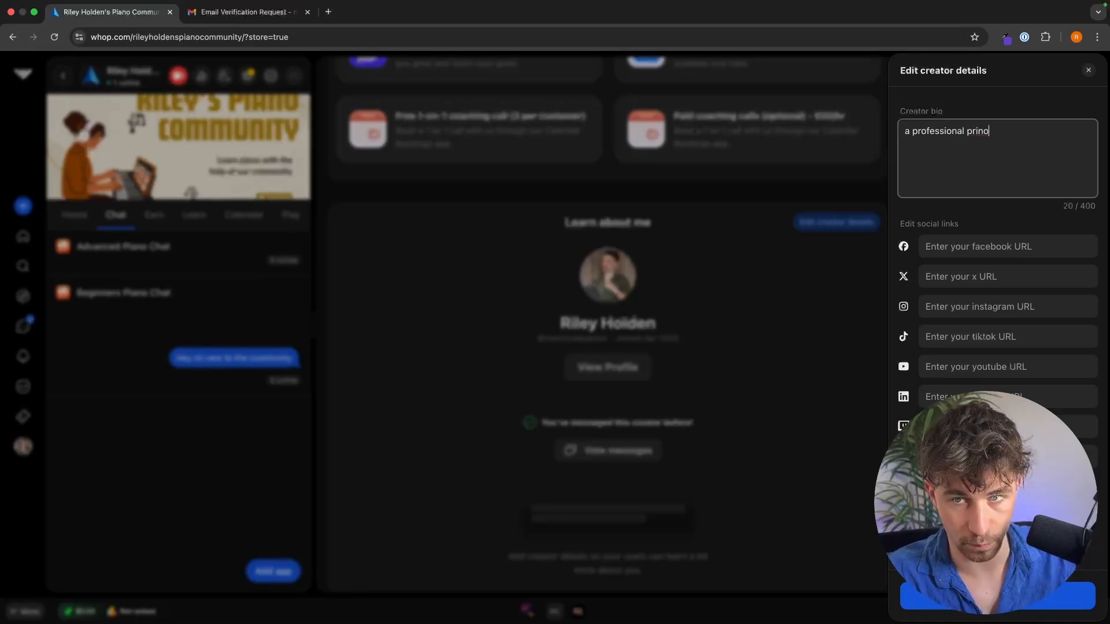
pyautogui.press('BackSpace')
pyautogui.press('BackSpace')
pyautogui.press('BackSpace')
pyautogui.press('BackSpace')
pyautogui.write('ian')
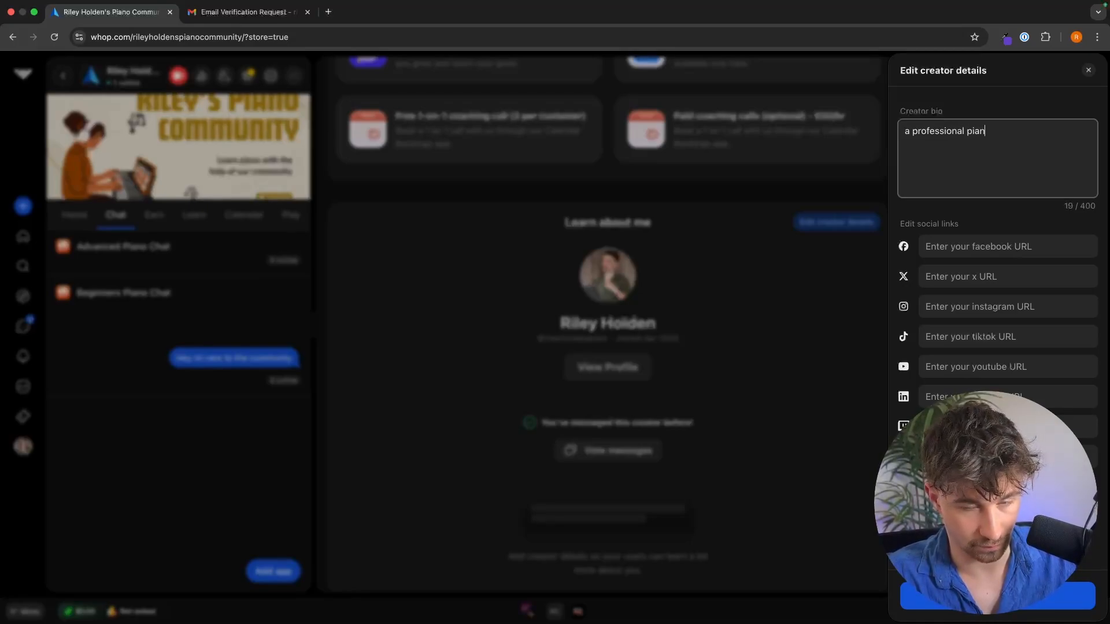
pyautogui.write('o player with ')
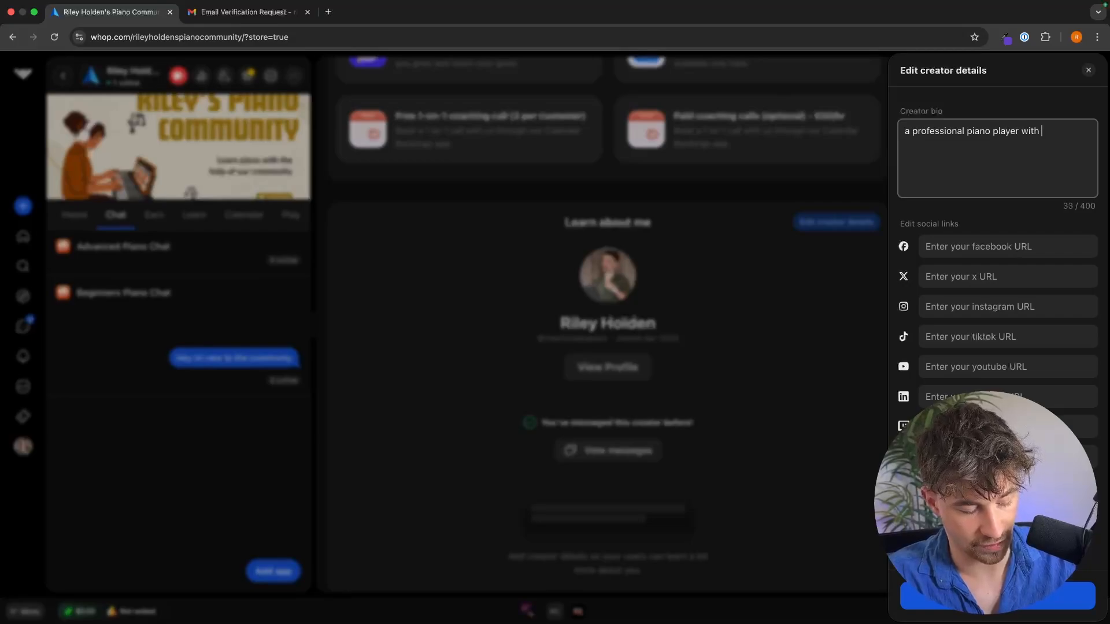
pyautogui.write('10 years experience')
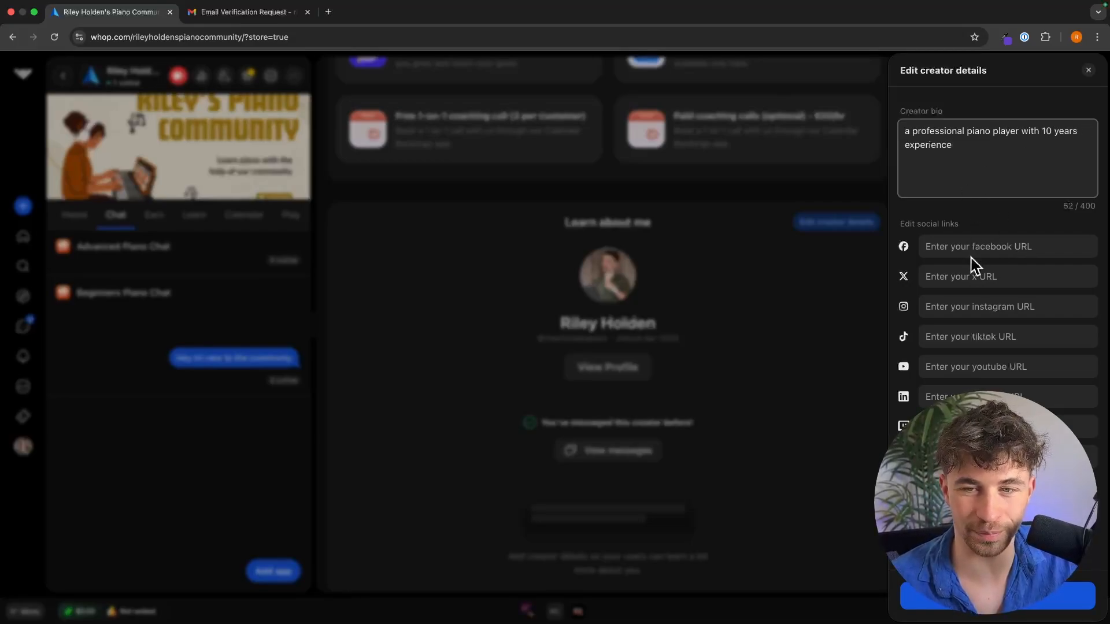
pyautogui.click(998, 596)
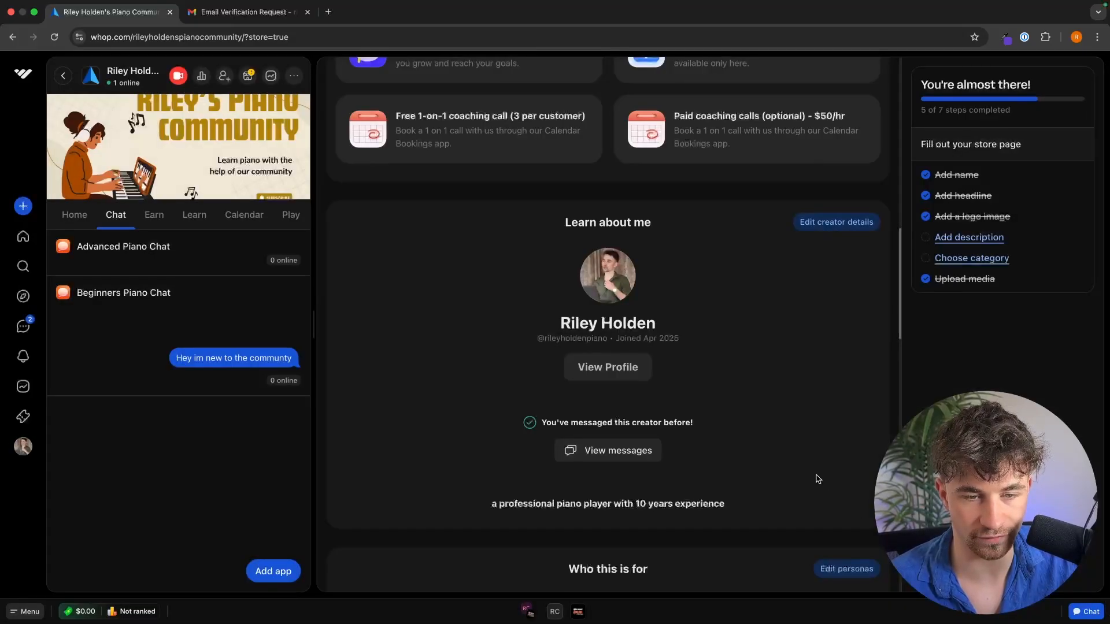
# Add a persona named "Piano beginners" with the description "Perfect for people who have never even touched a piano before" and save it
pyautogui.scroll(-7, 817, 480)
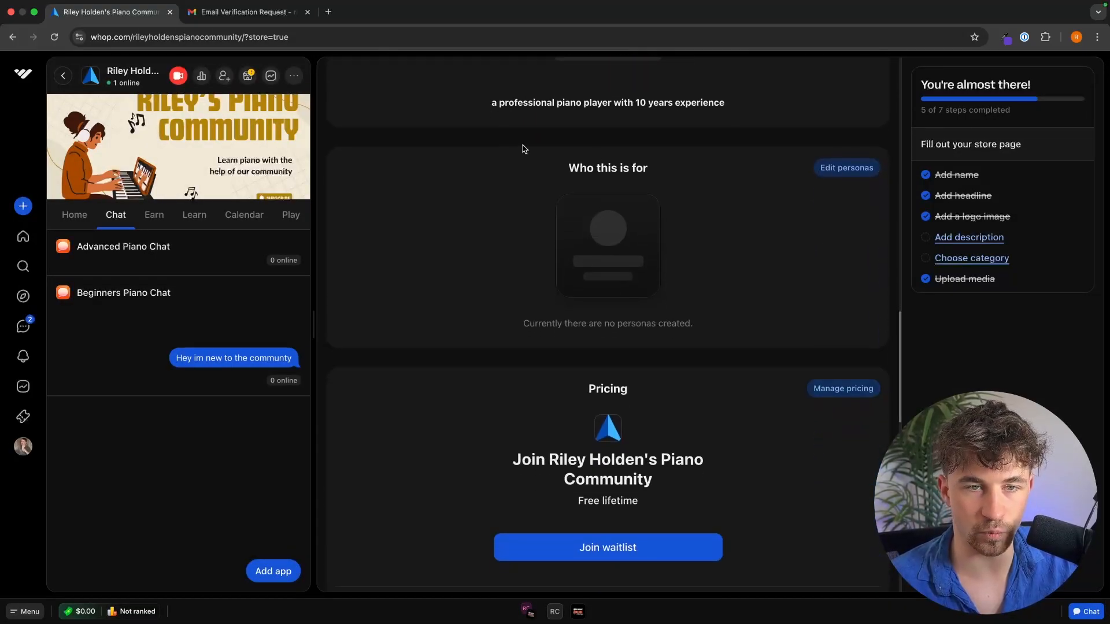
pyautogui.moveTo(569, 165); pyautogui.dragTo(717, 172)
pyautogui.click(717, 172)
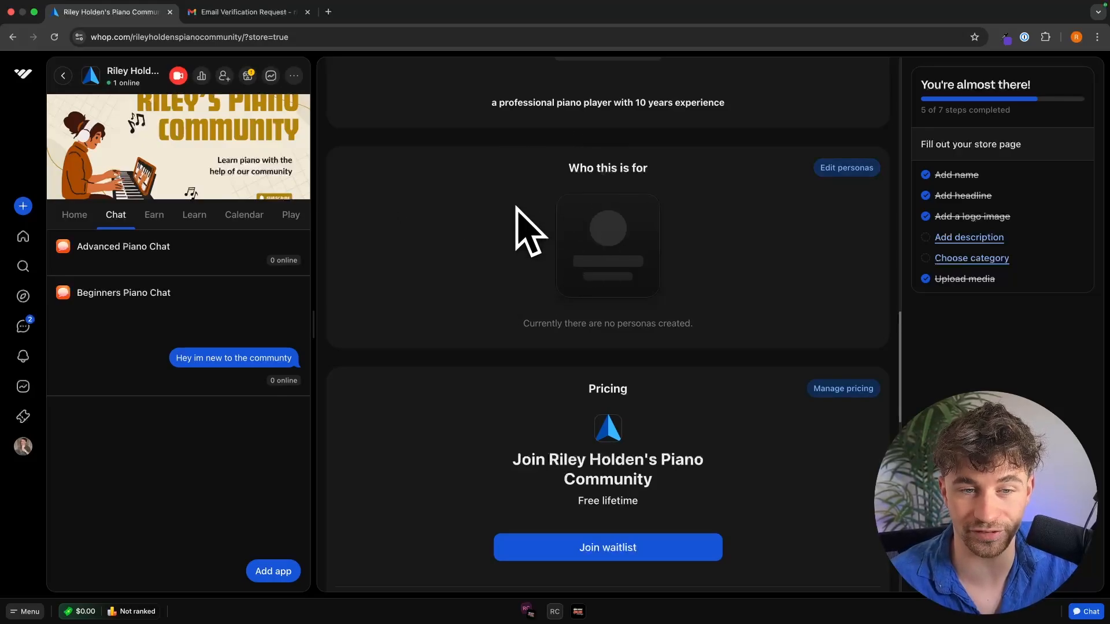
pyautogui.click(847, 167)
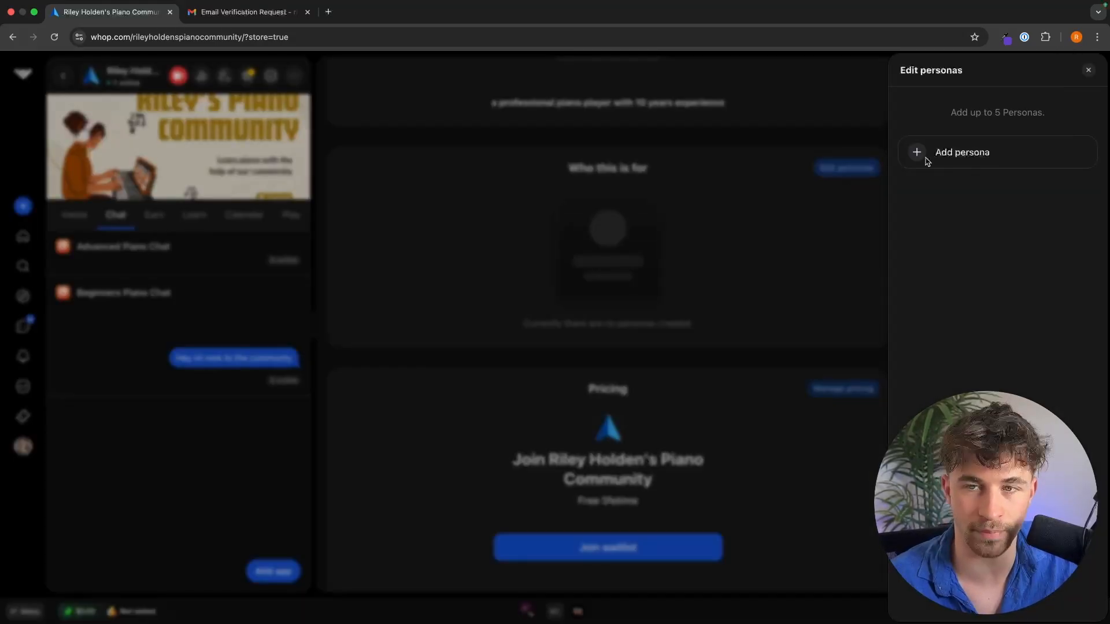
pyautogui.click(921, 153)
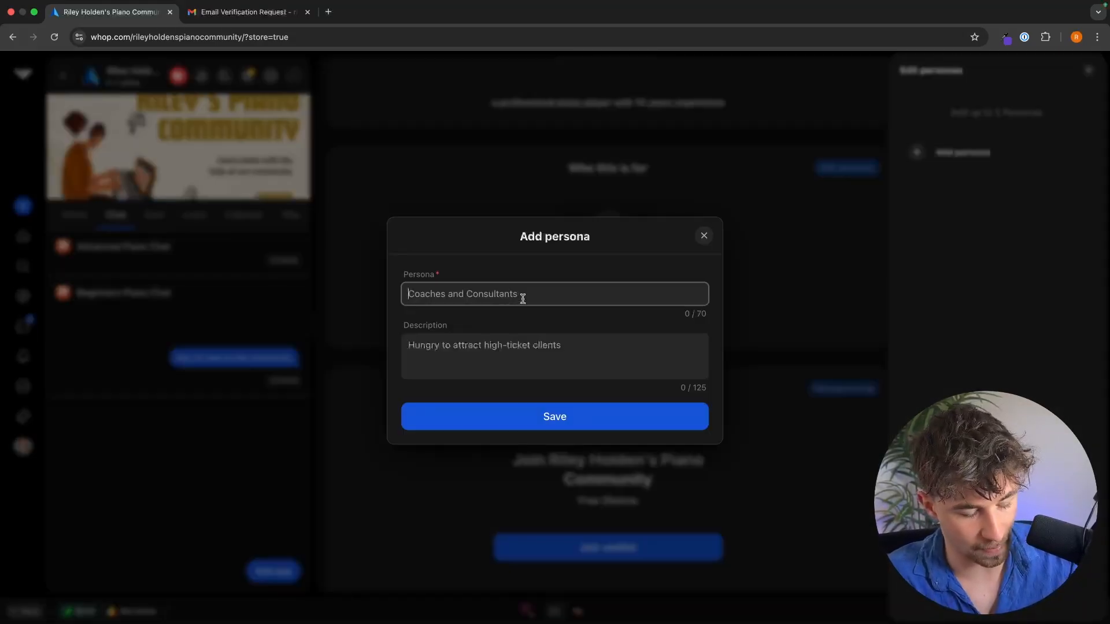
pyautogui.write('Piano')
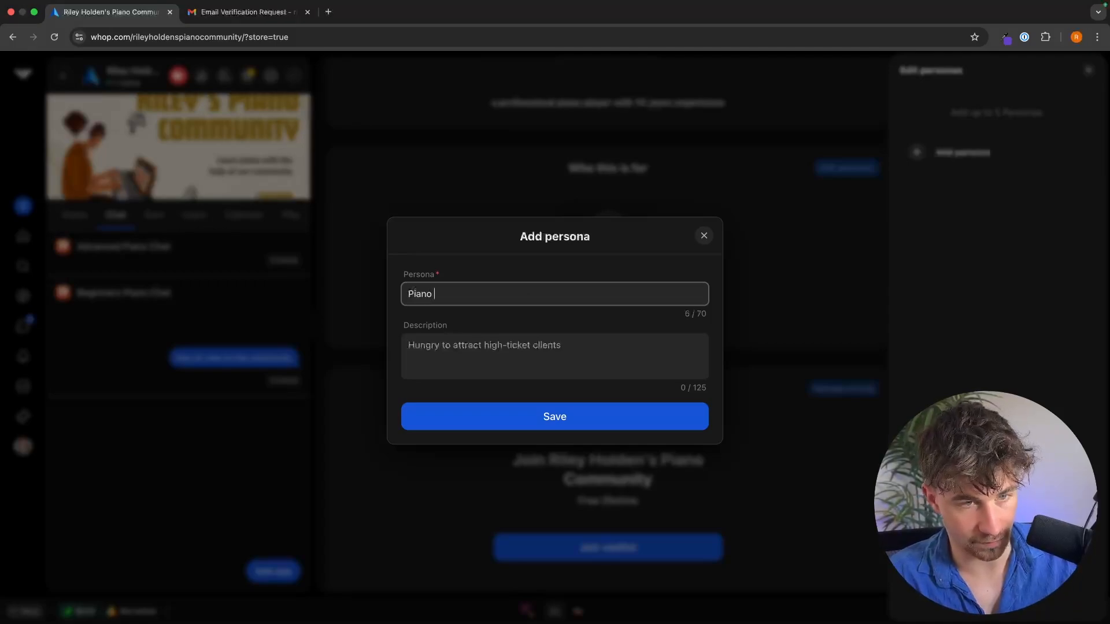
pyautogui.write(' beginners')
pyautogui.press('Tab')
pyautogui.write('Perfec')
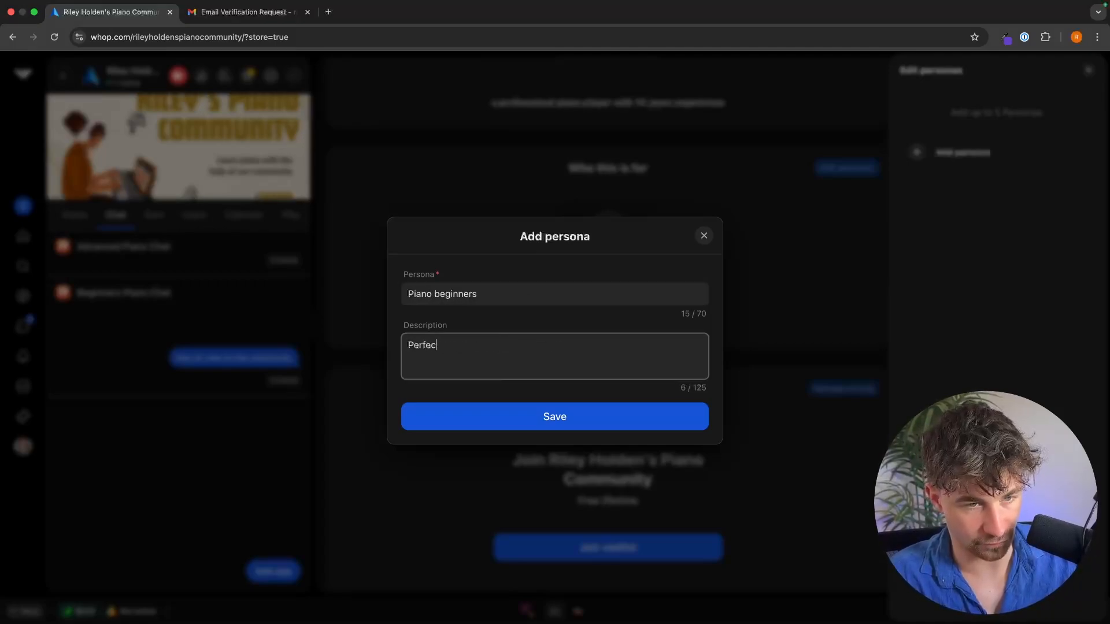
pyautogui.write('t for people who')
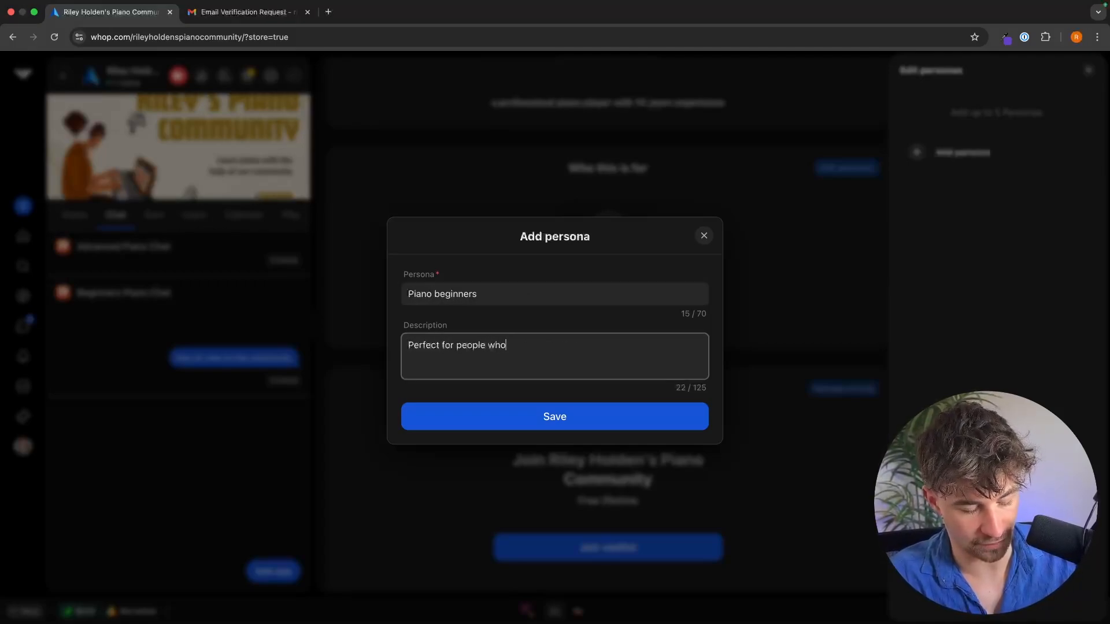
pyautogui.write(' have never even touched a')
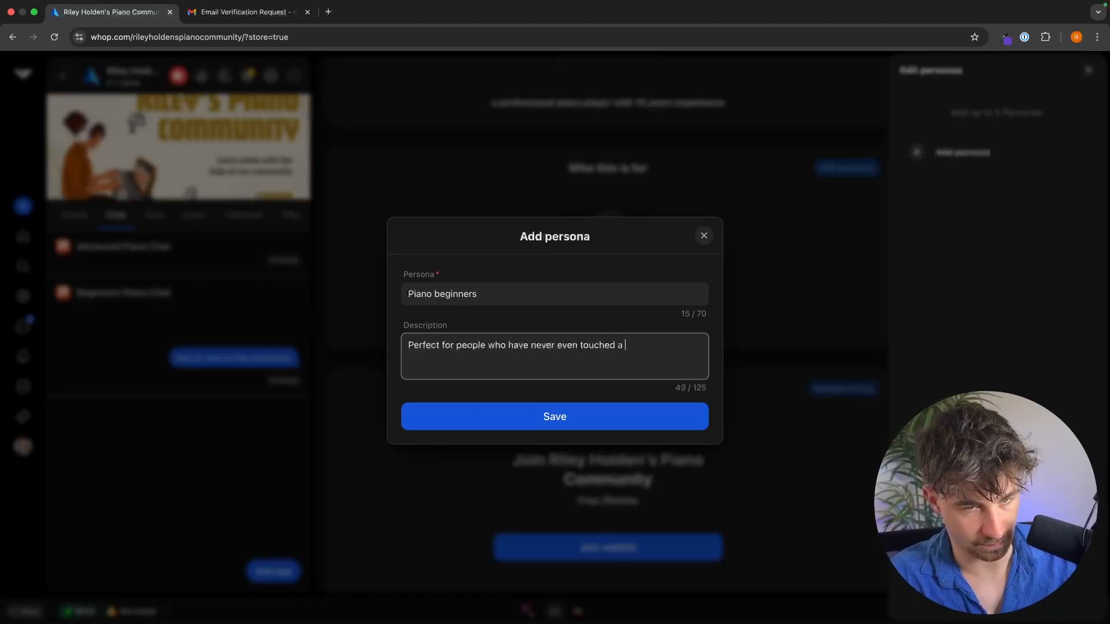
pyautogui.write(' piano before')
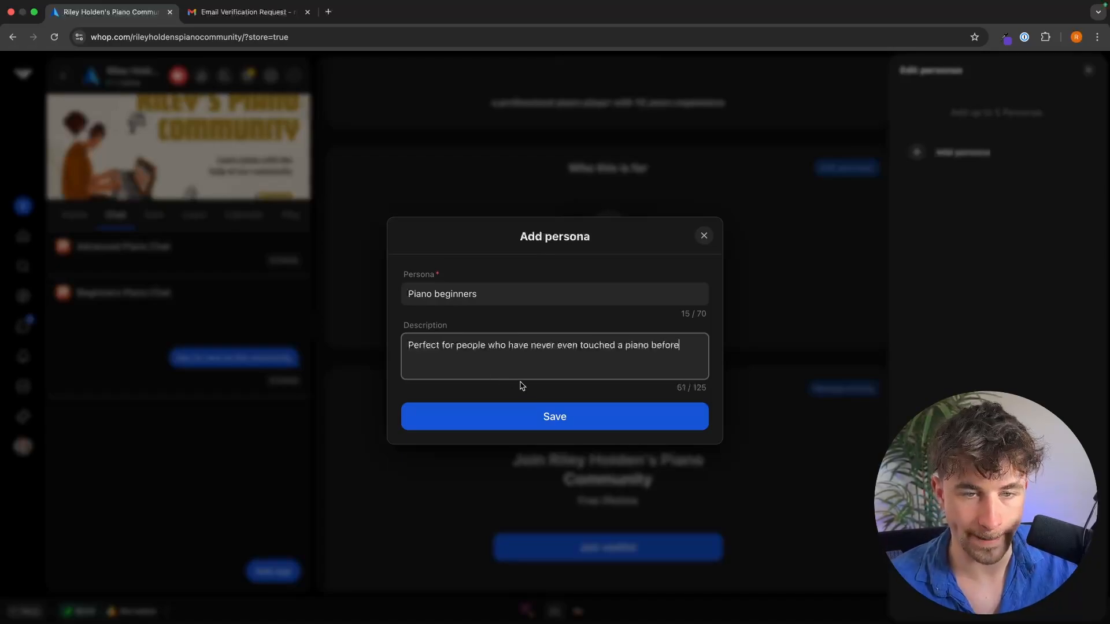
pyautogui.click(554, 428)
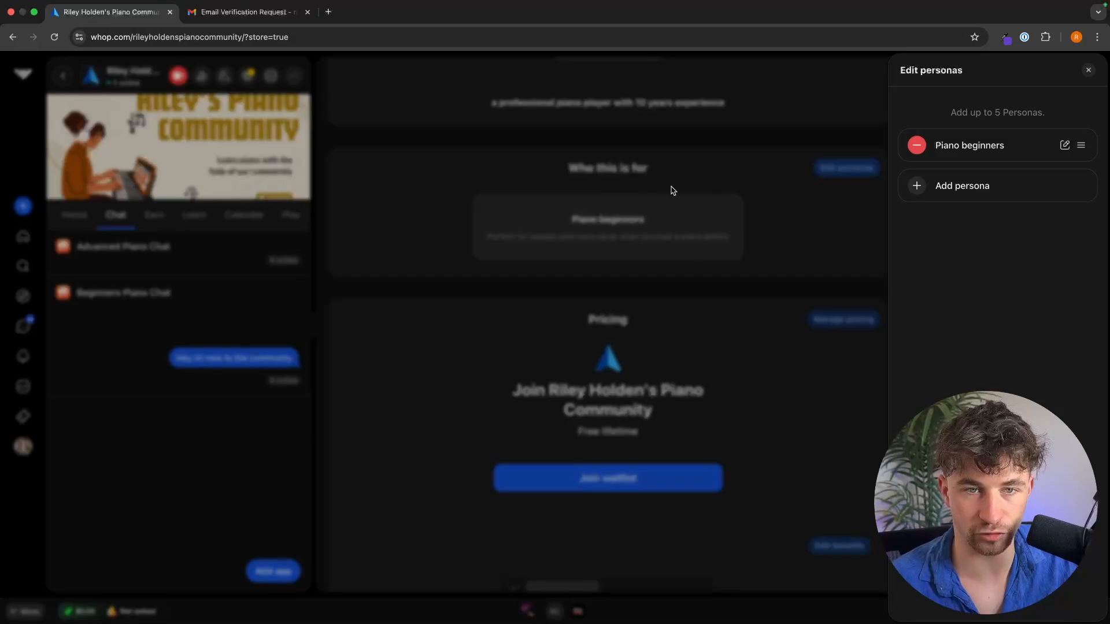
pyautogui.click(879, 141)
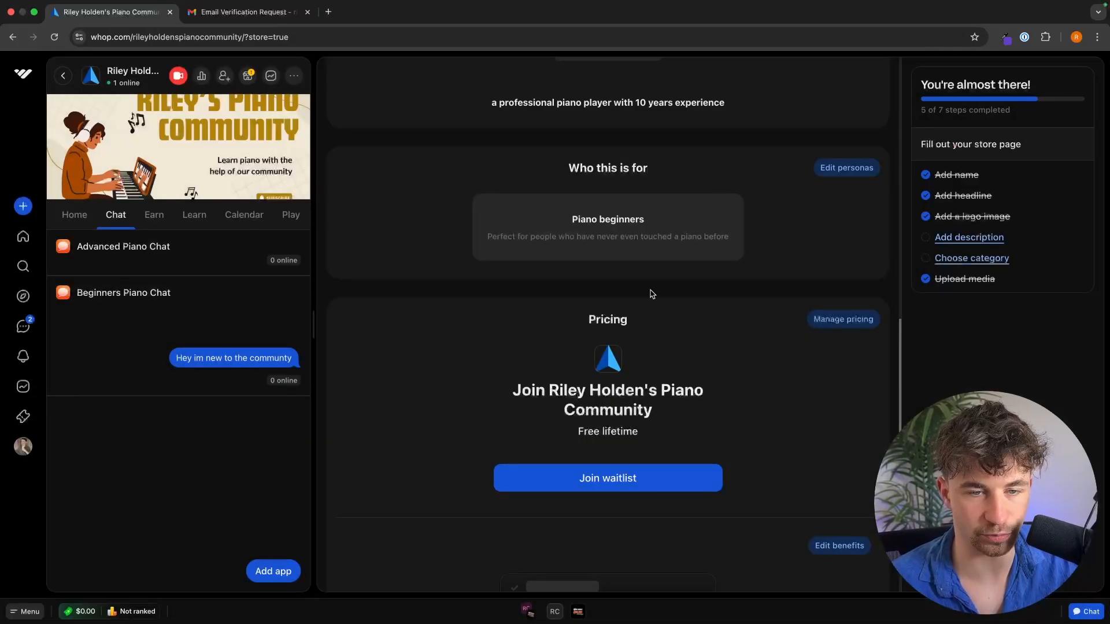
# Start a new pricing option from the store page's Pricing section and follow its notice to the payouts setup
pyautogui.scroll(-2, 652, 294)
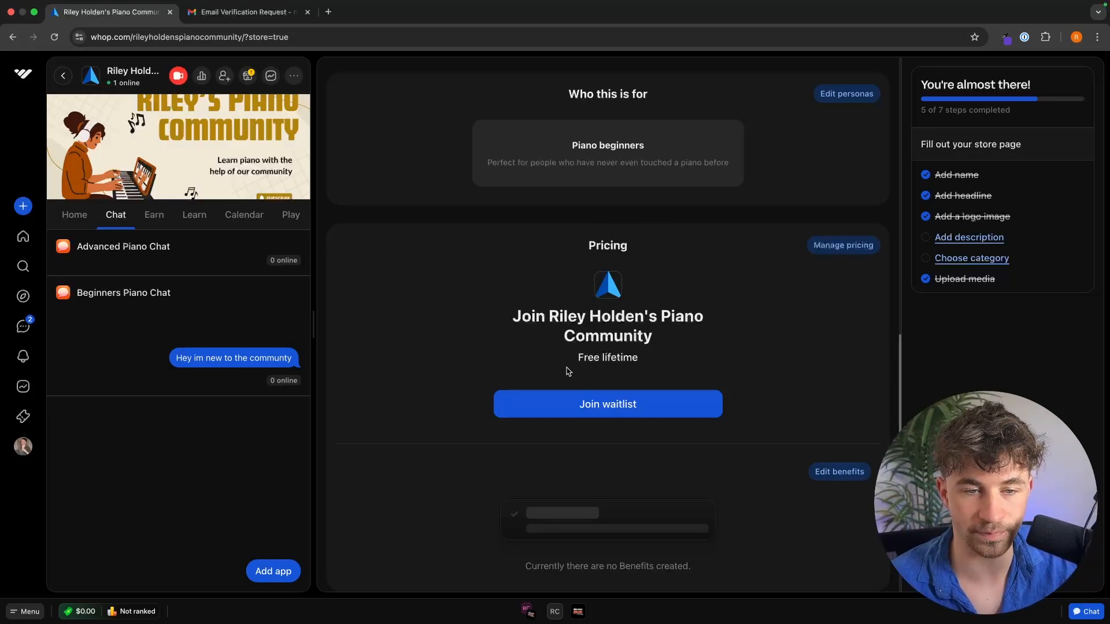
pyautogui.moveTo(660, 364); pyautogui.dragTo(502, 356)
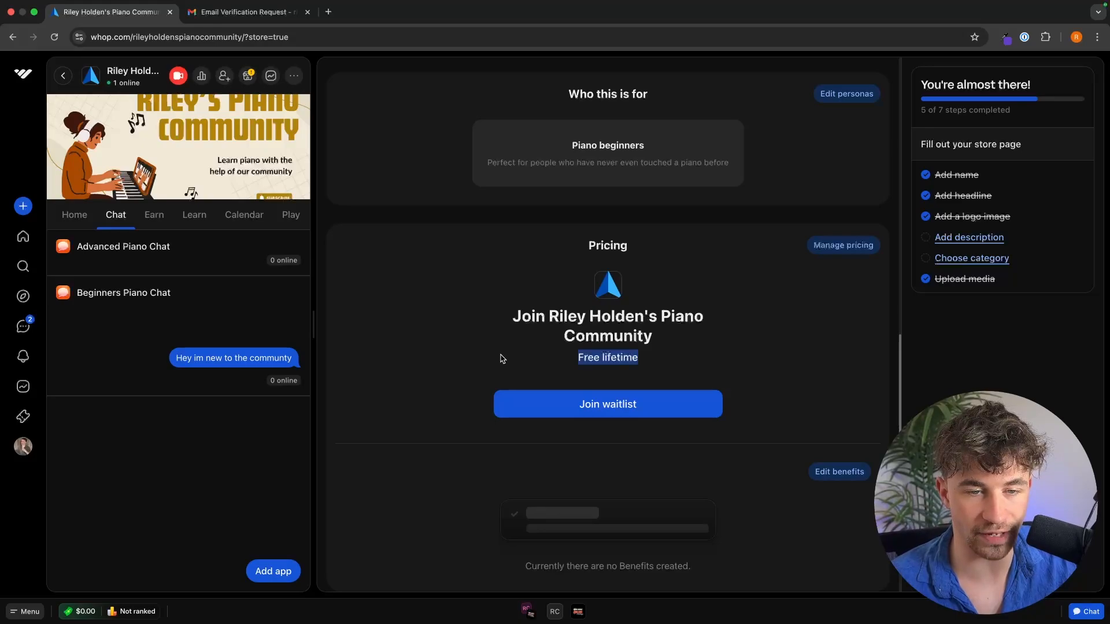
pyautogui.click(560, 359)
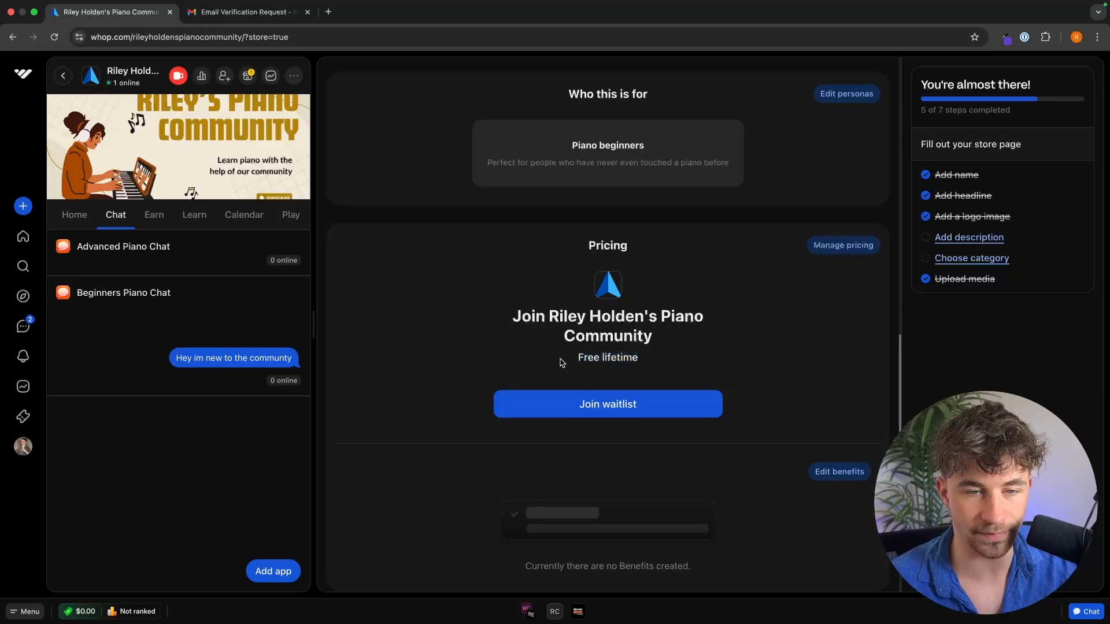
pyautogui.click(840, 254)
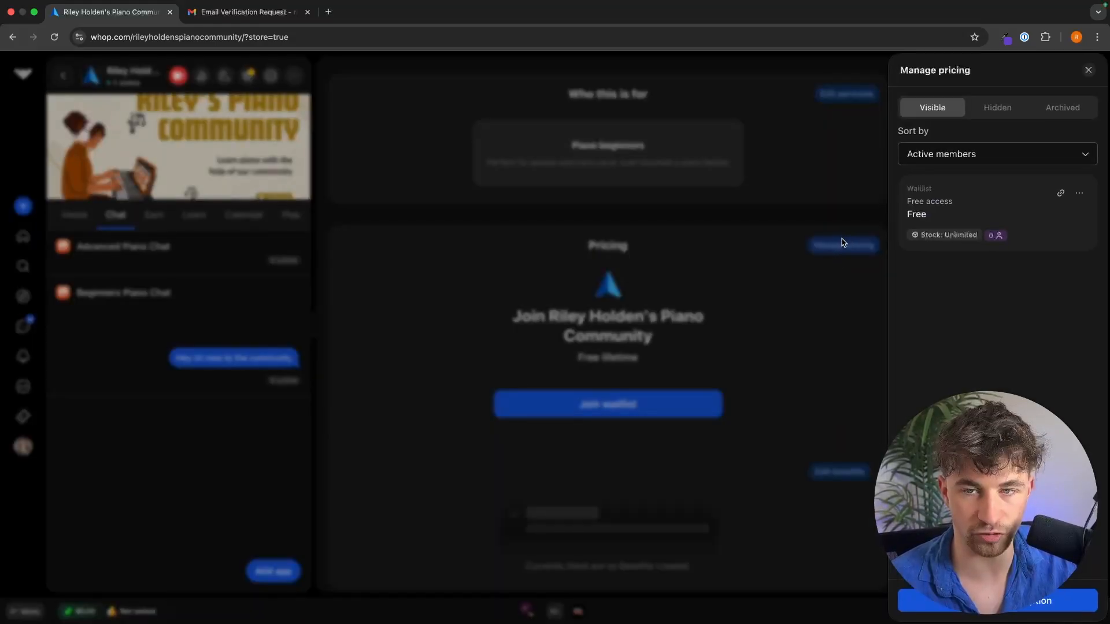
pyautogui.click(924, 601)
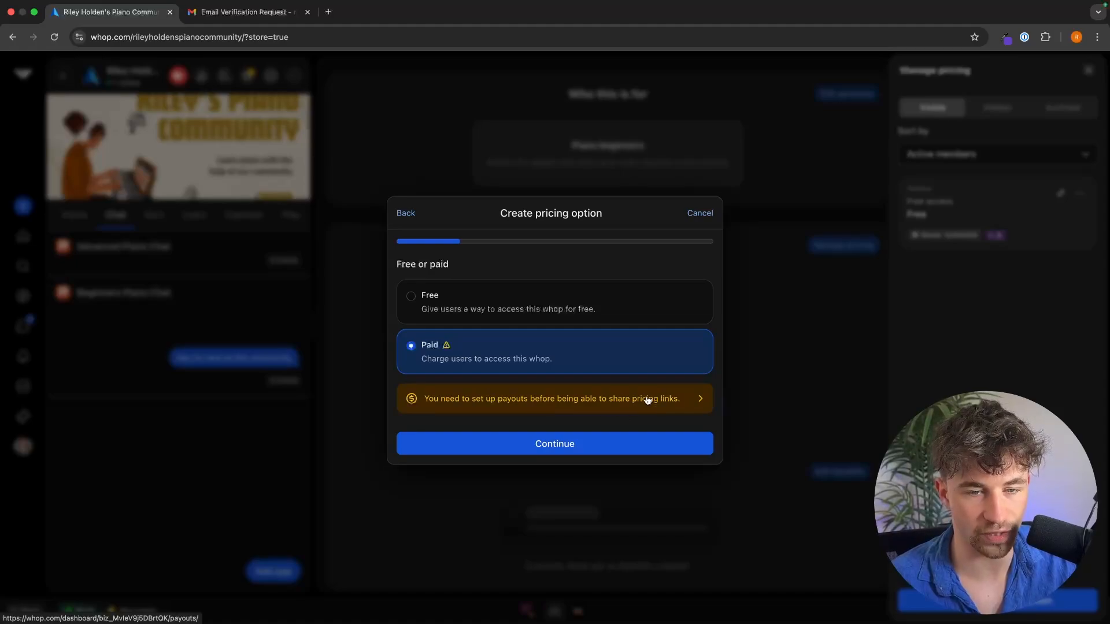
pyautogui.click(629, 407)
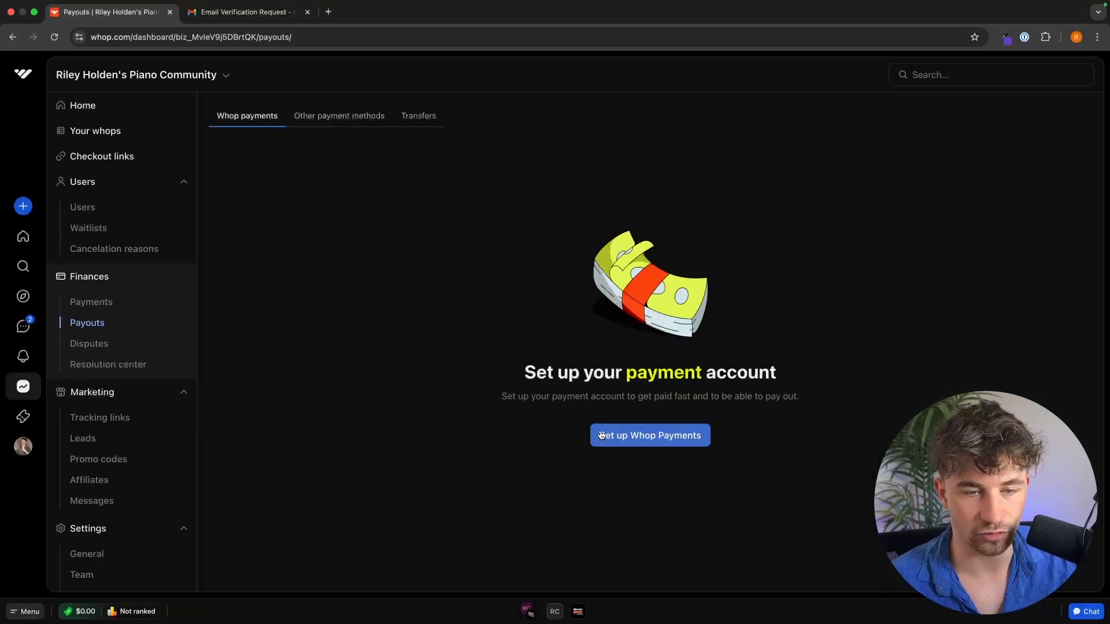
# Start setting up Whop Payments with United Kingdom as the country for the new payment account
pyautogui.click(642, 438)
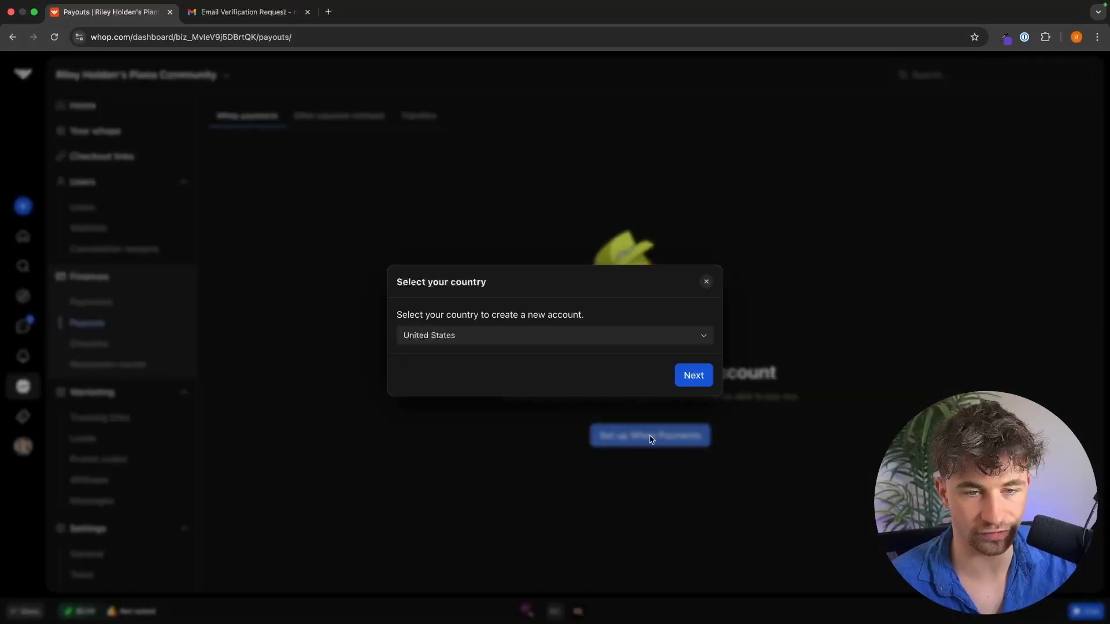
pyautogui.click(562, 339)
pyautogui.click(561, 319)
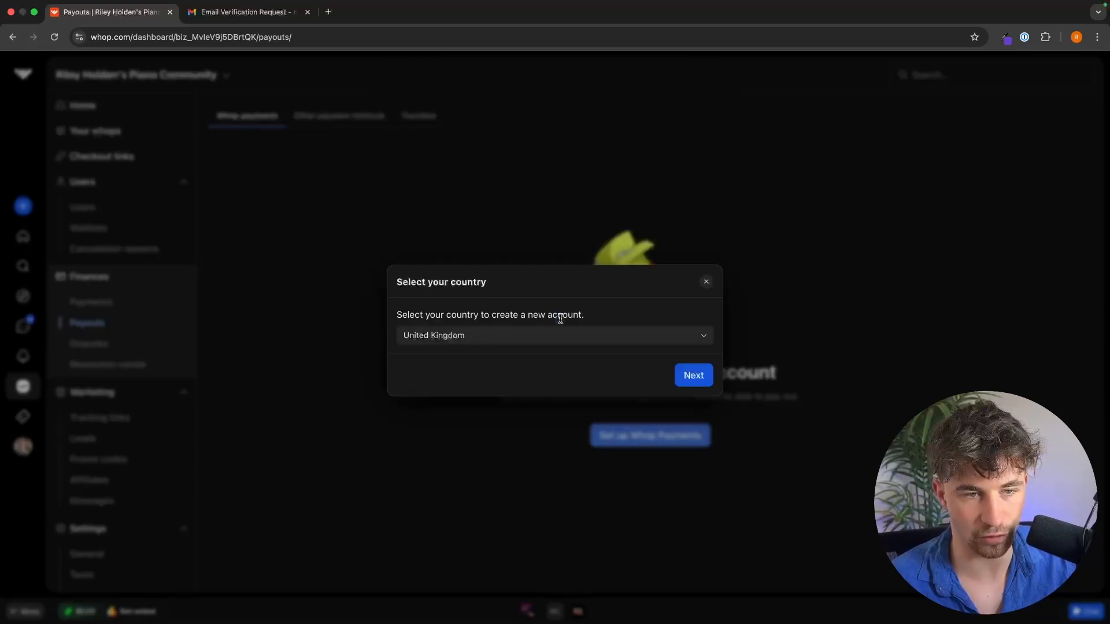
pyautogui.click(692, 376)
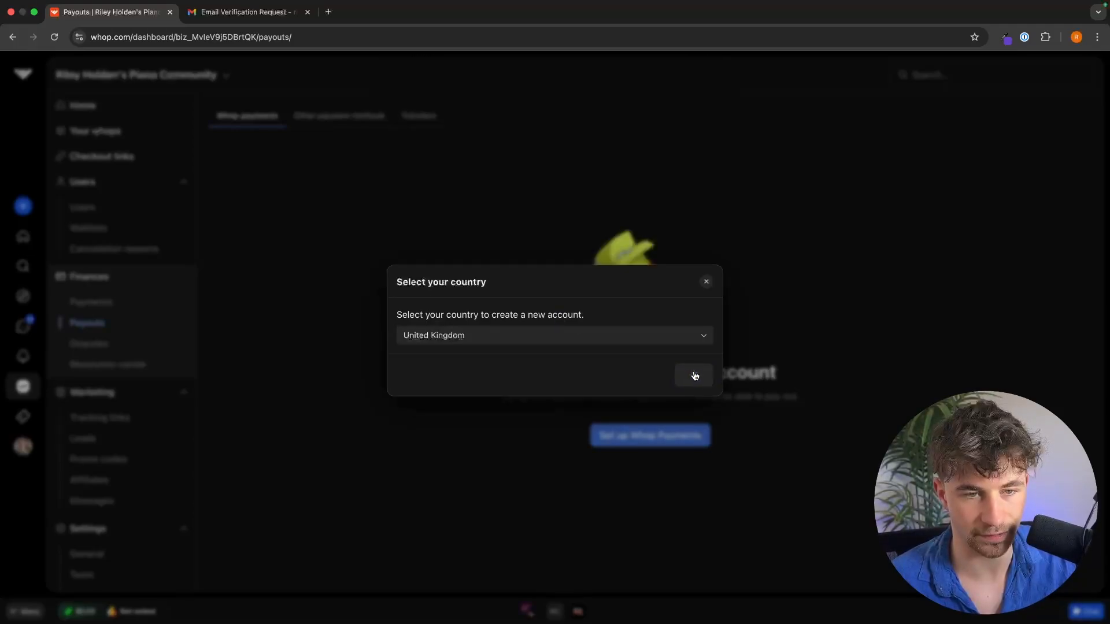
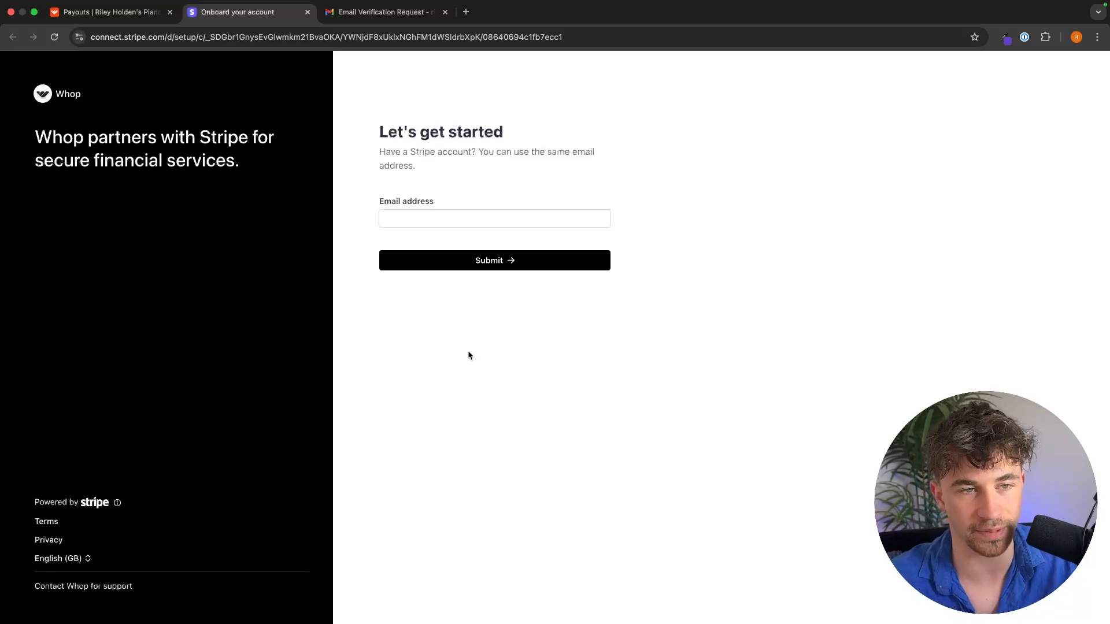
# Leave the Stripe onboarding page and reopen the piano community's store page from the list of whops
pyautogui.press('super+w')
pyautogui.click(160, 132)
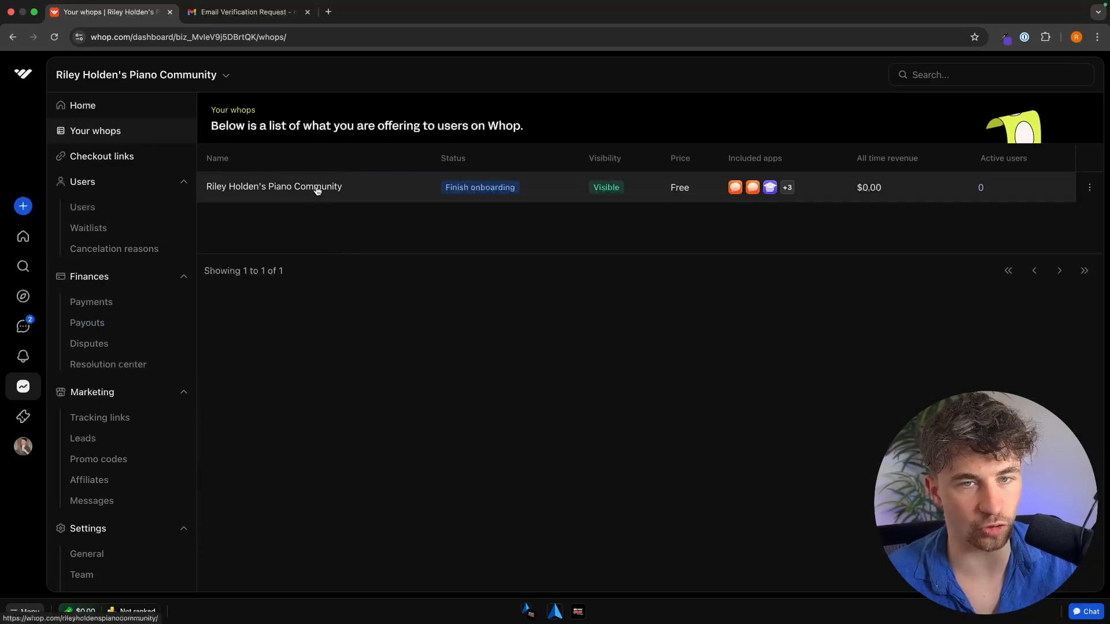
pyautogui.click(323, 188)
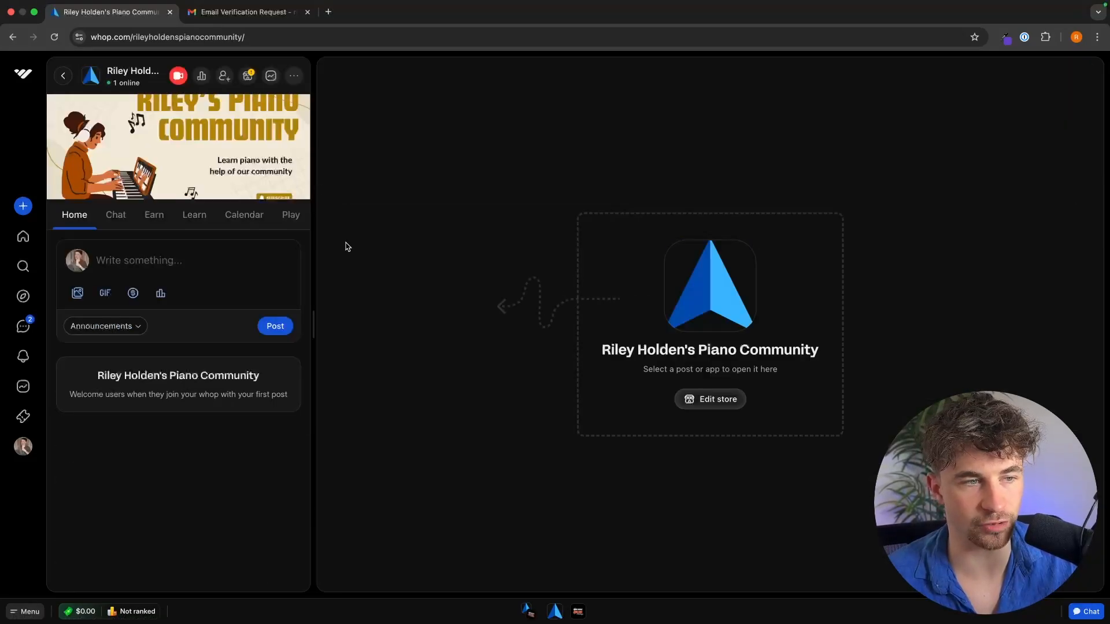
pyautogui.click(254, 83)
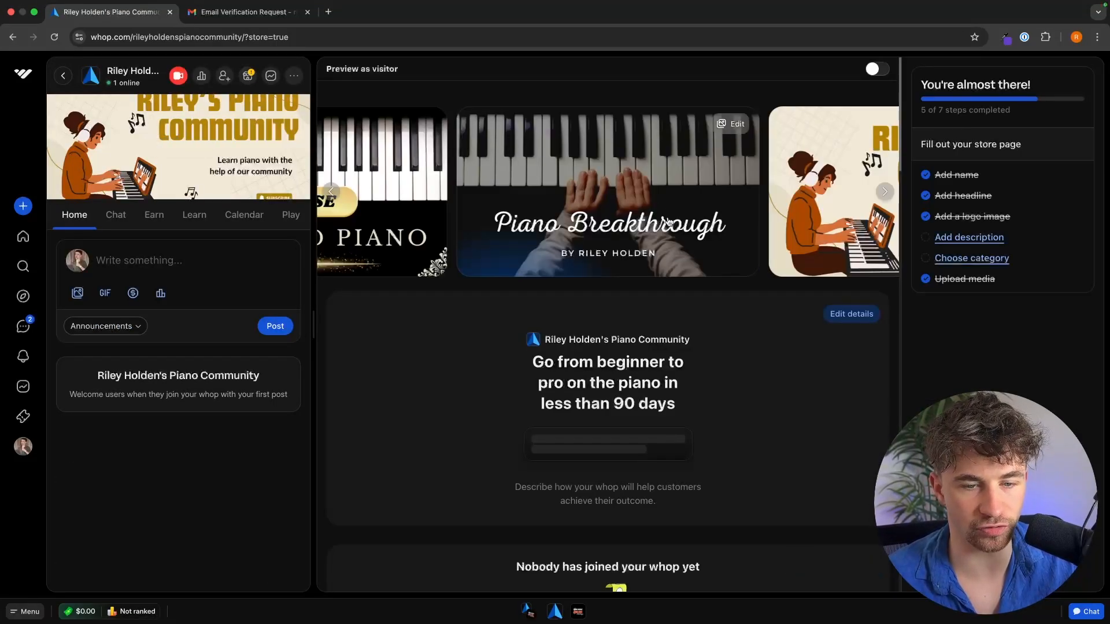
# Start a new paid pricing option for the community with Subscription as its payment frequency
pyautogui.scroll(-15, 684, 296)
pyautogui.scroll(-4, 684, 295)
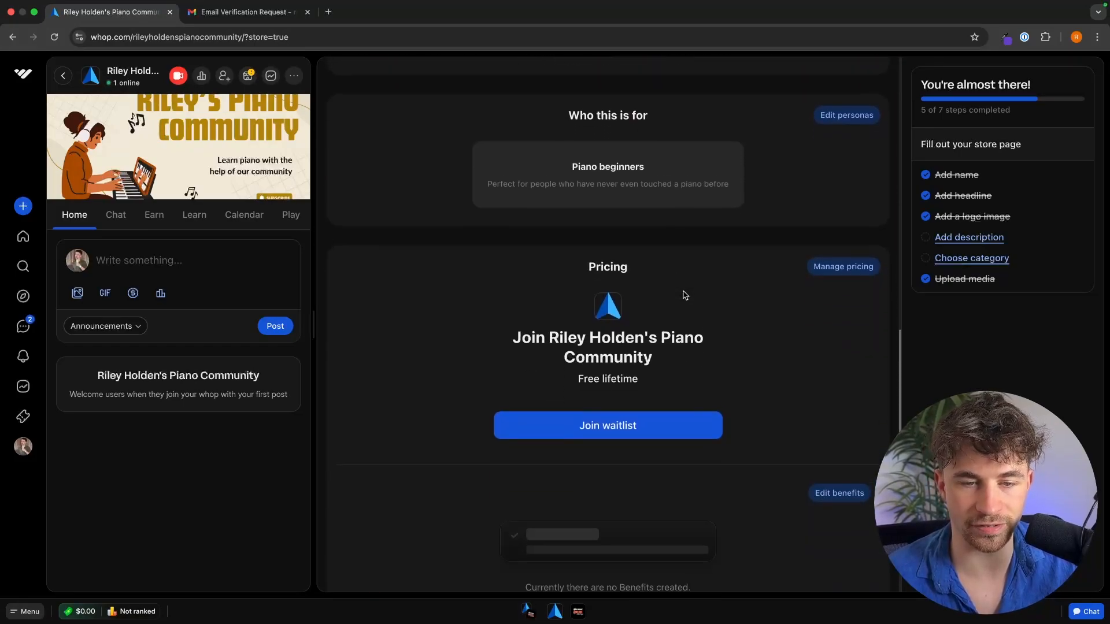
pyautogui.click(841, 234)
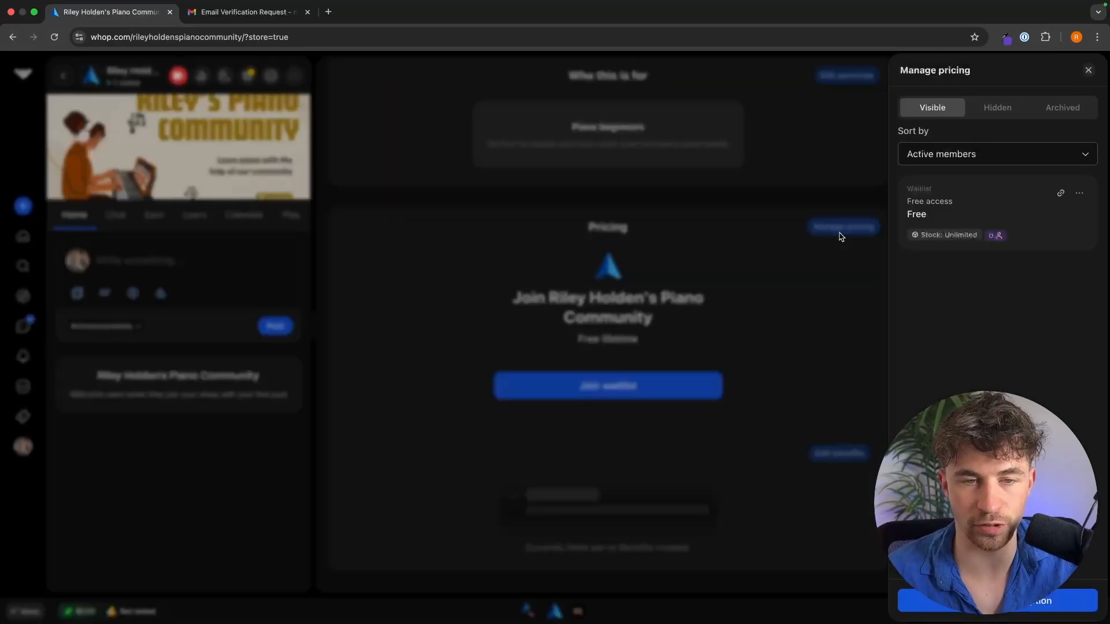
pyautogui.click(841, 235)
pyautogui.click(849, 230)
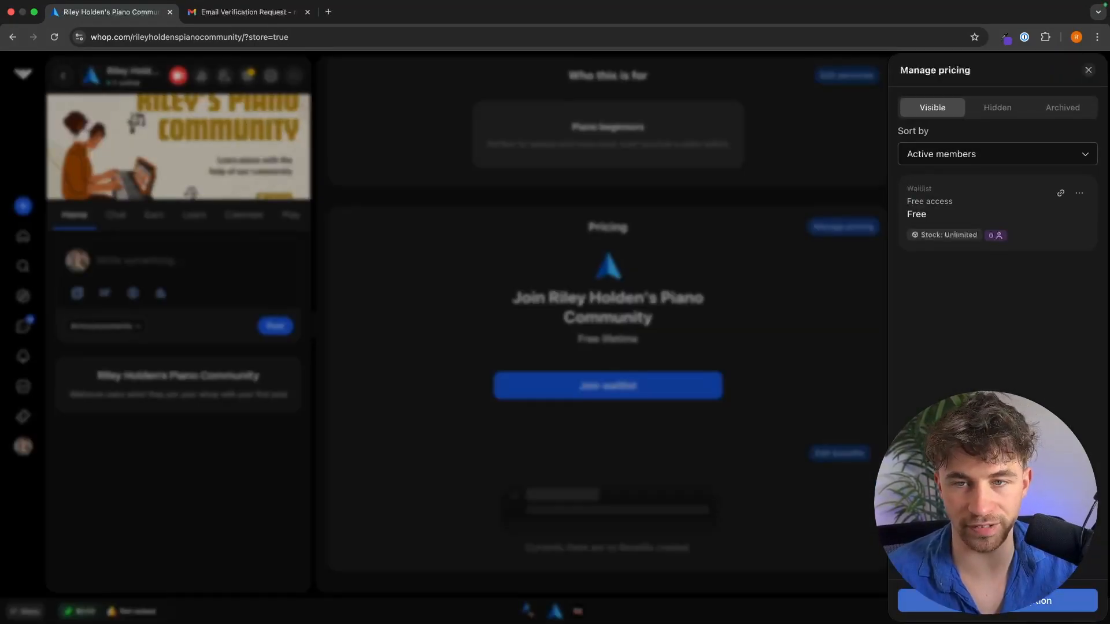
pyautogui.click(989, 601)
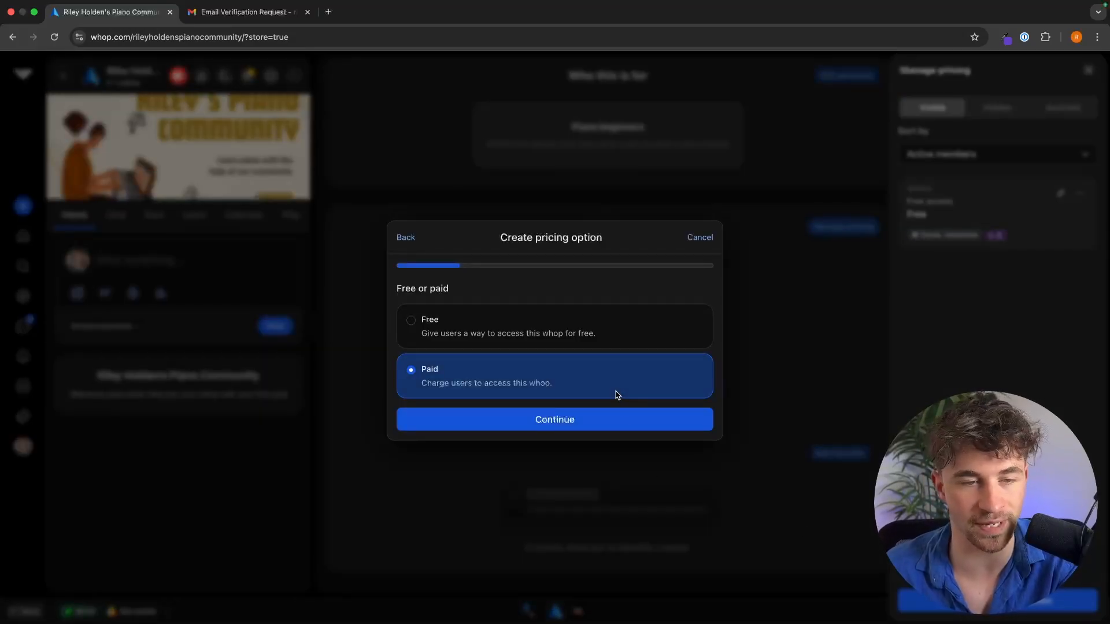
pyautogui.click(558, 420)
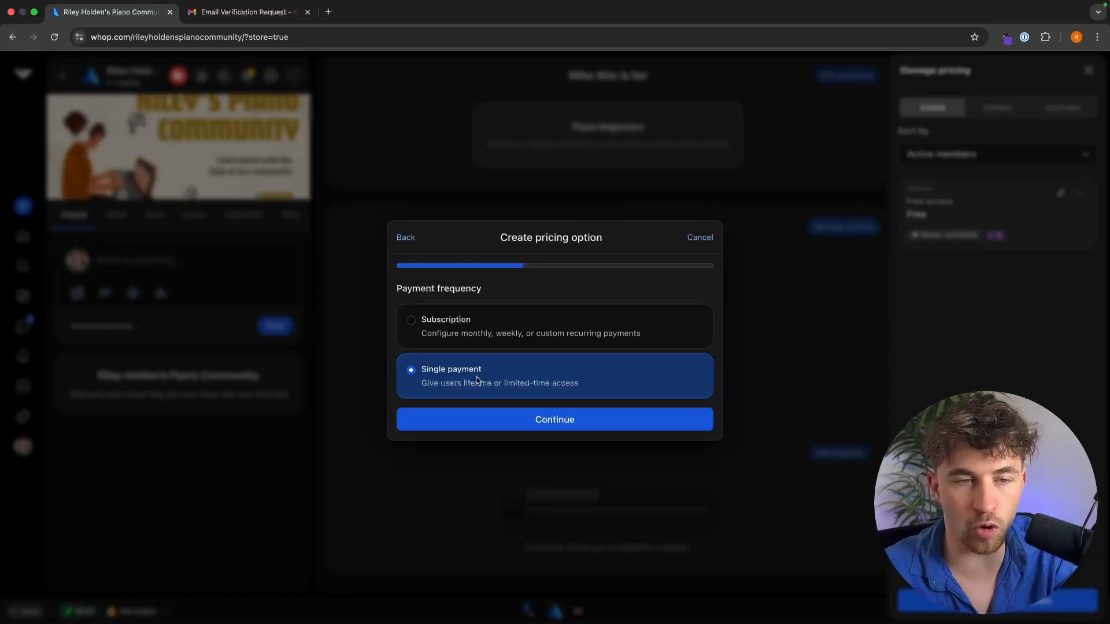
pyautogui.click(477, 345)
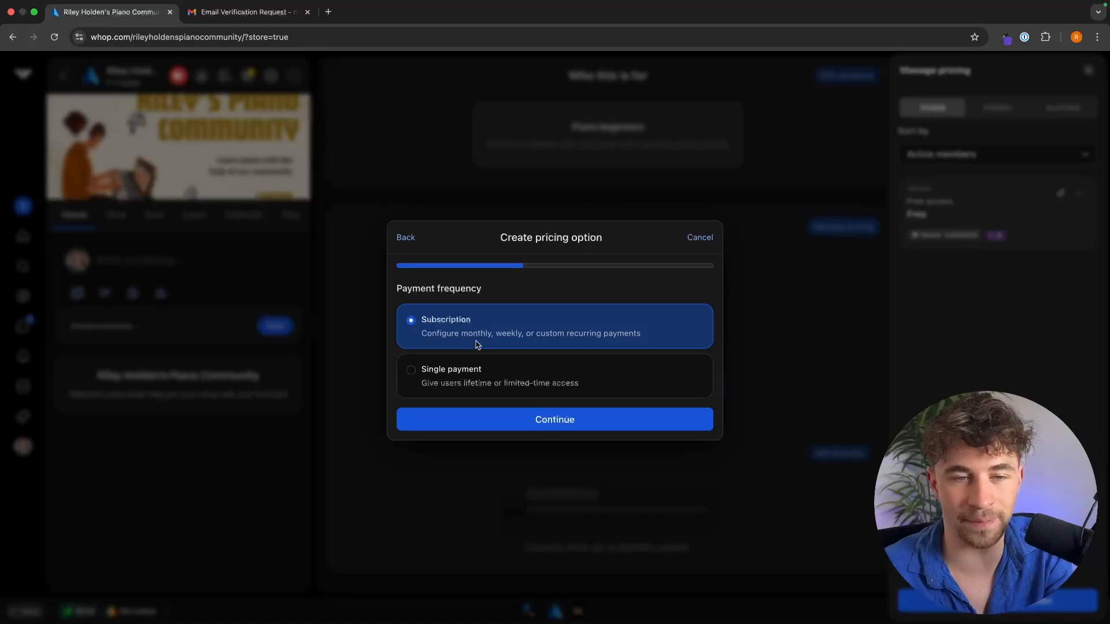
pyautogui.click(535, 427)
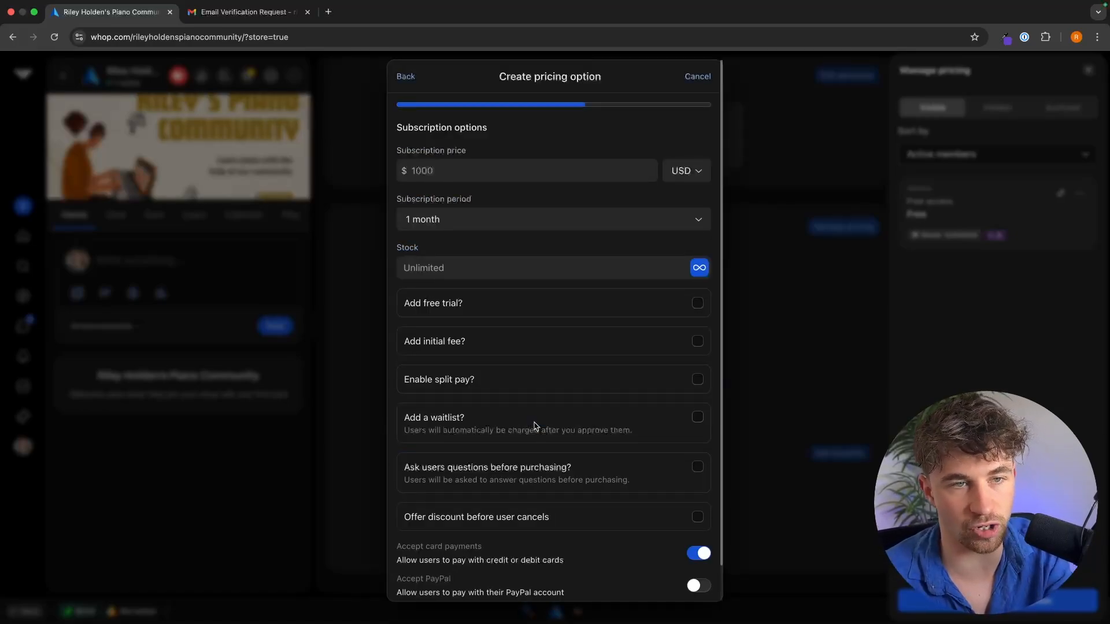
# Set the subscription price to 49 USD and create the pricing option as visible on the store page
pyautogui.click(524, 164)
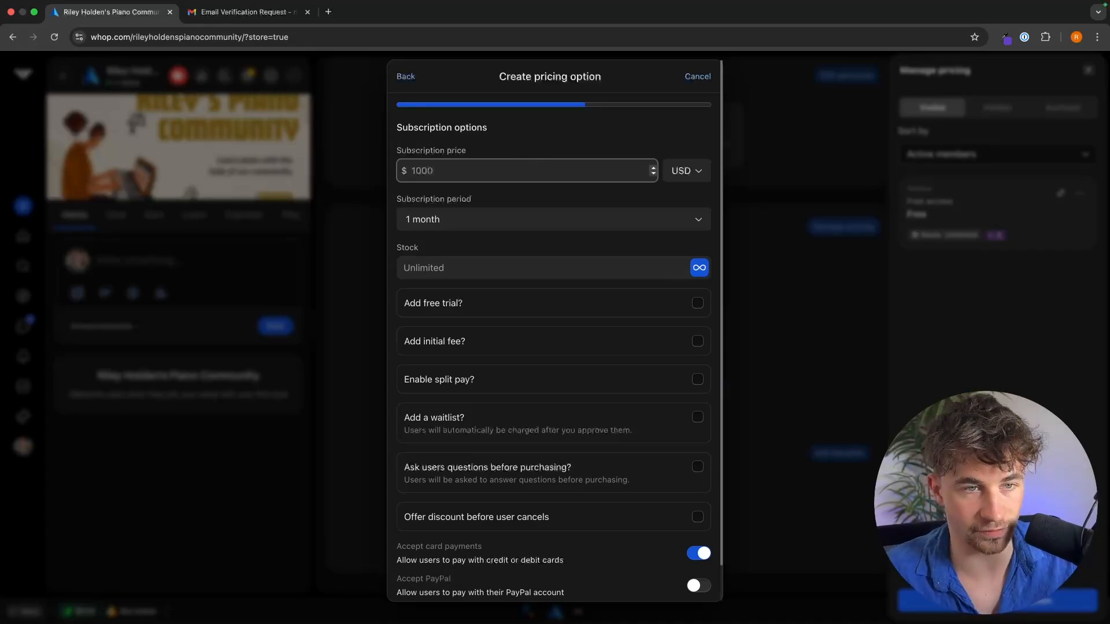
pyautogui.write('49')
pyautogui.click(555, 195)
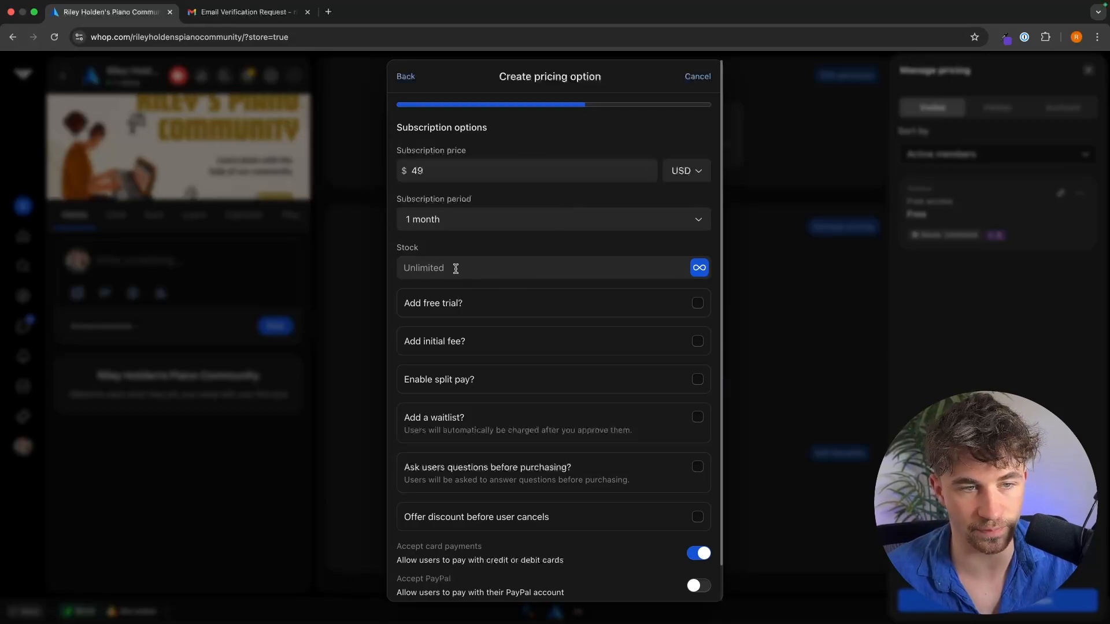
pyautogui.scroll(-1, 479, 266)
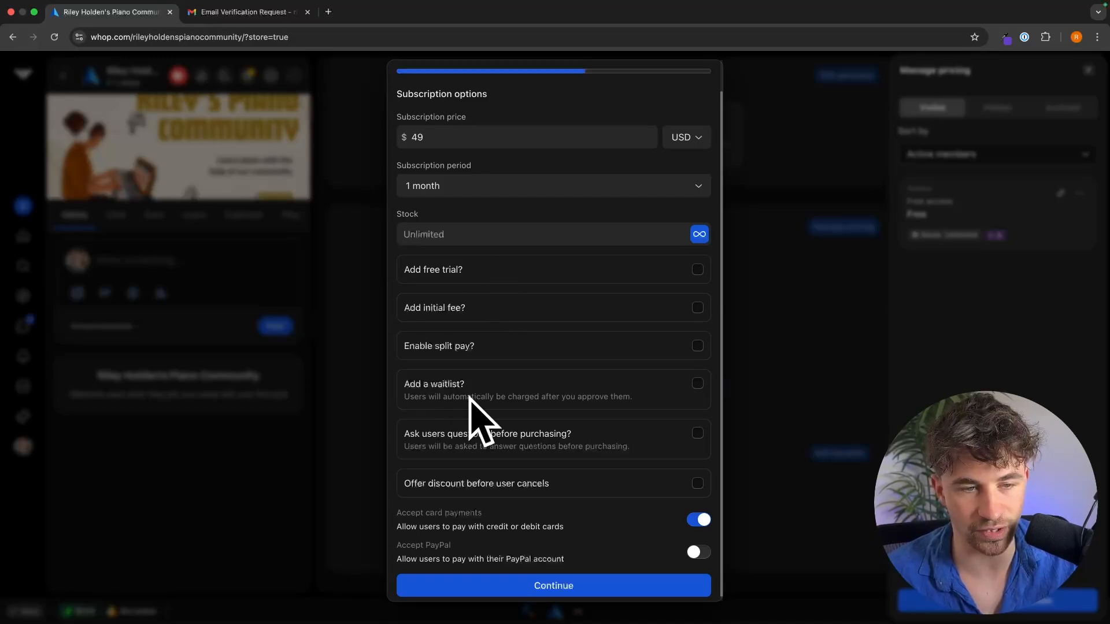
pyautogui.scroll(-1, 510, 395)
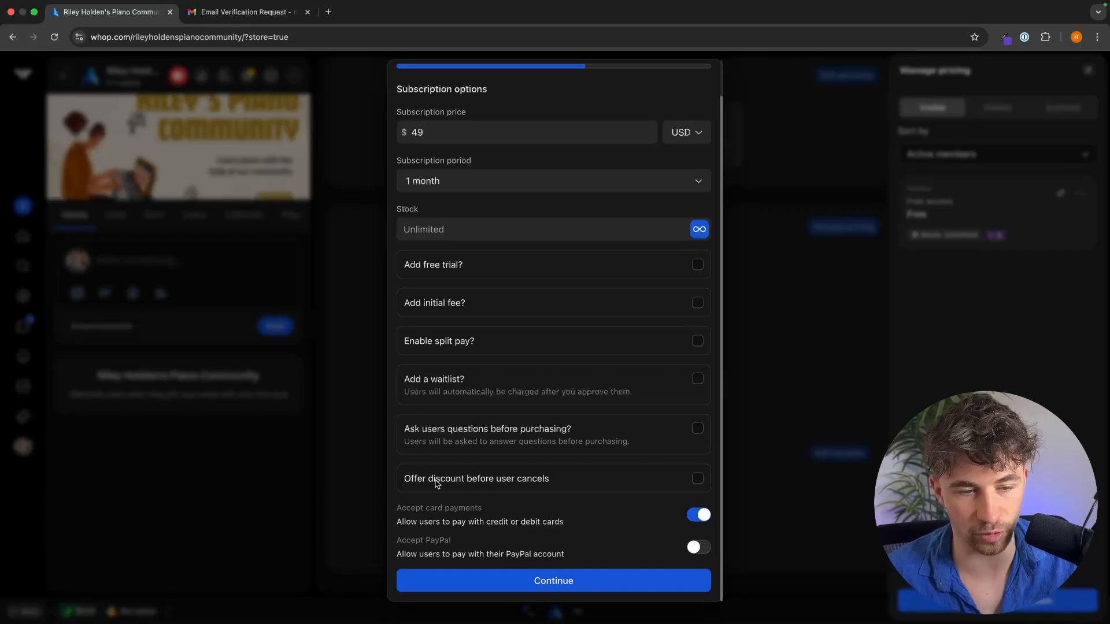
pyautogui.tripleClick(544, 489)
pyautogui.click(560, 501)
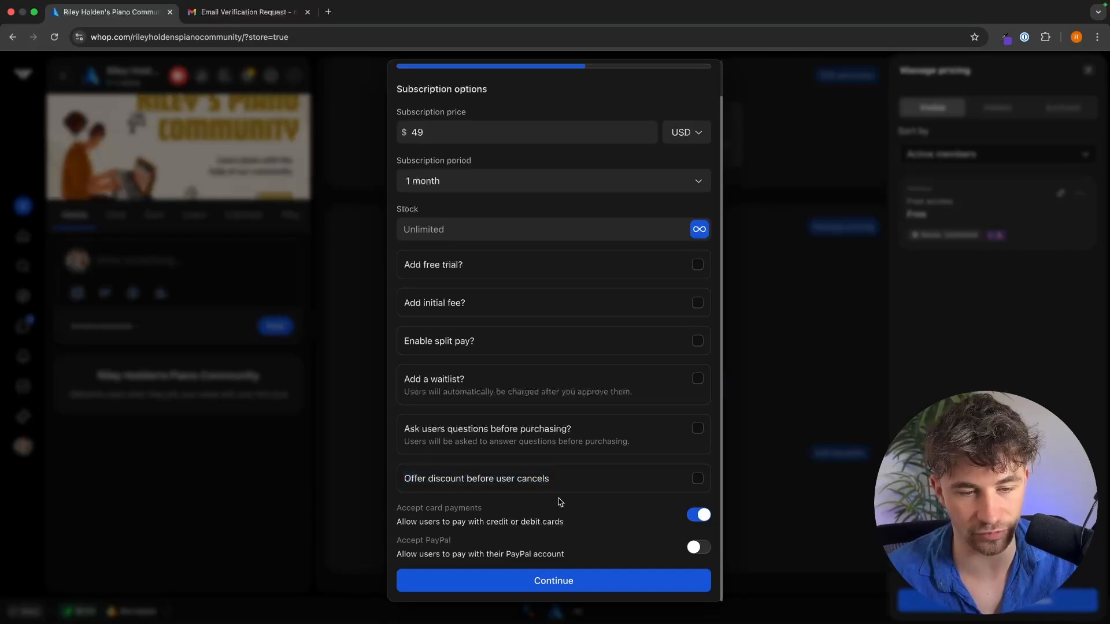
pyautogui.click(488, 582)
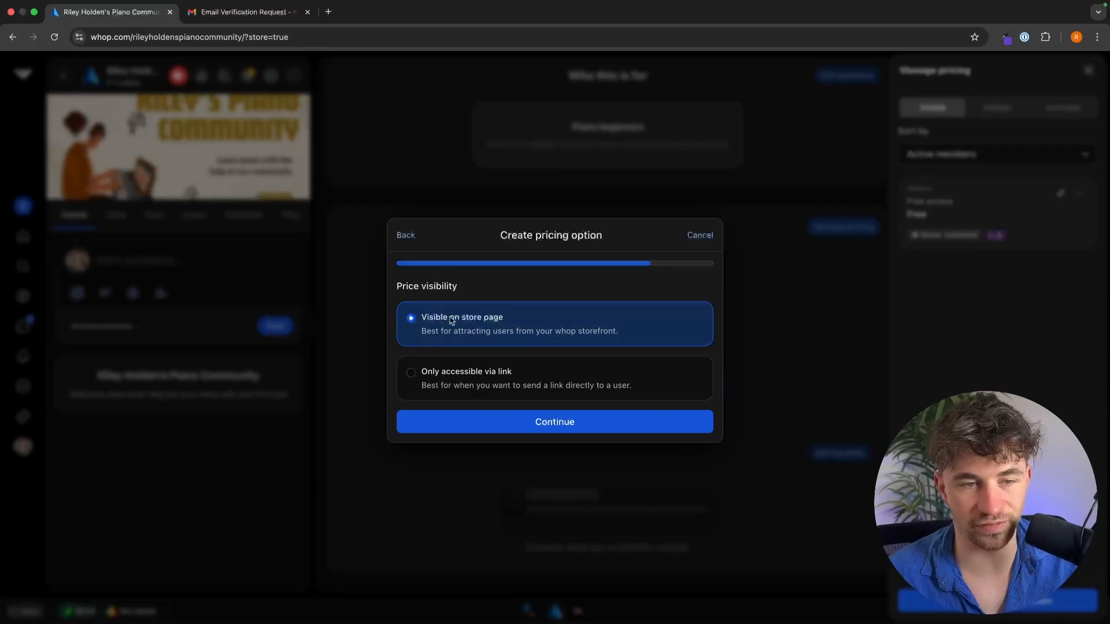
pyautogui.click(549, 422)
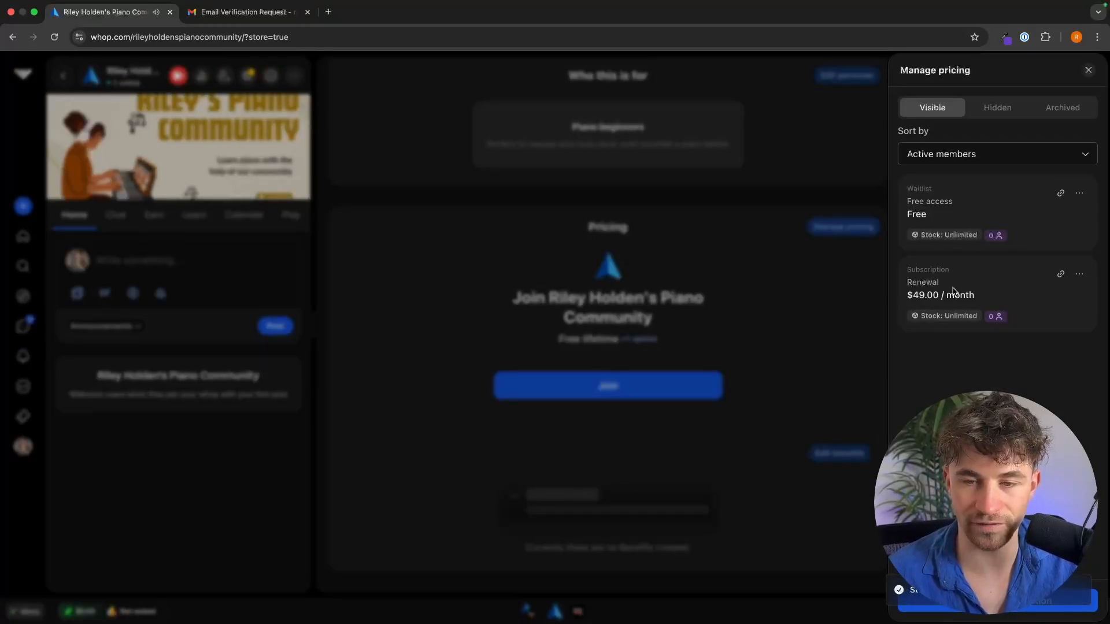
# Archive the free waitlist pricing option
pyautogui.click(1080, 194)
pyautogui.click(1043, 272)
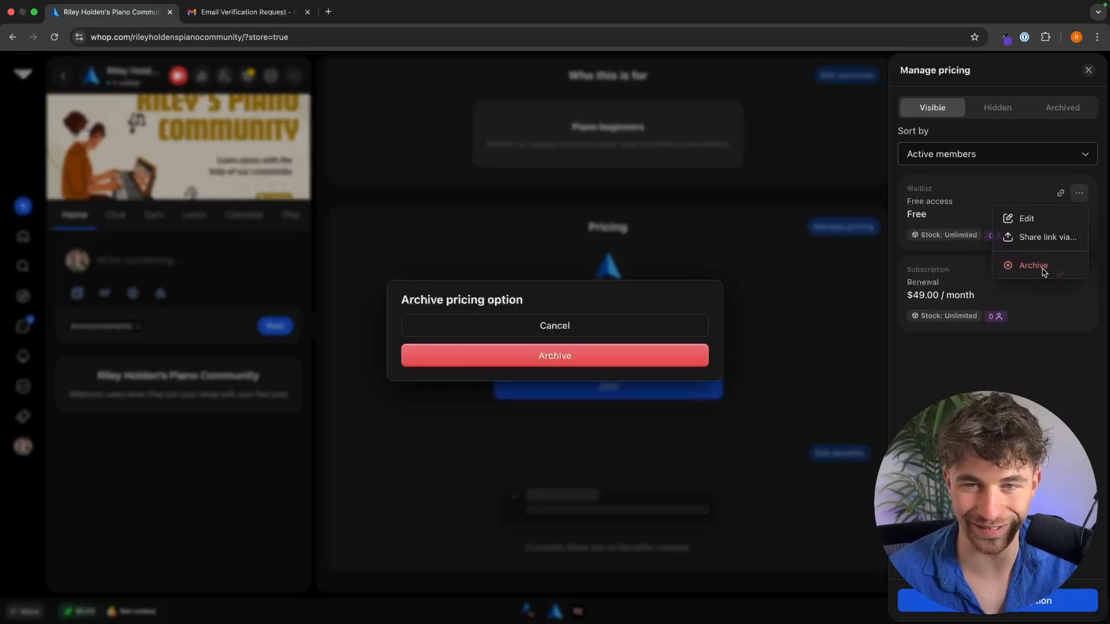
pyautogui.click(605, 367)
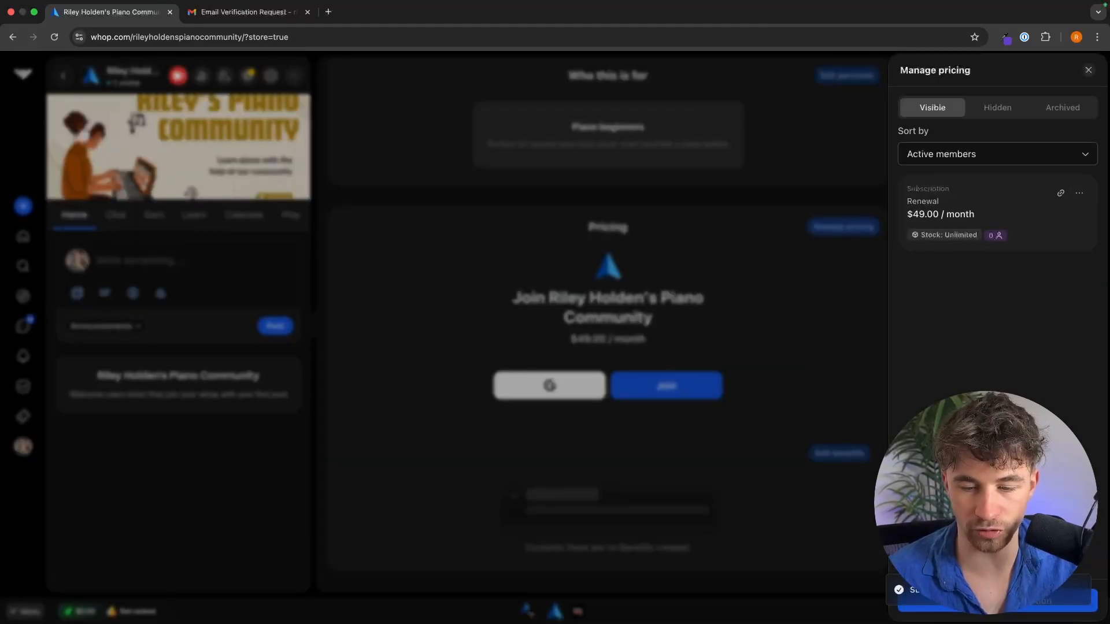
# Start a new paid pricing option for the community with Single payment as its payment frequency
pyautogui.click(1041, 601)
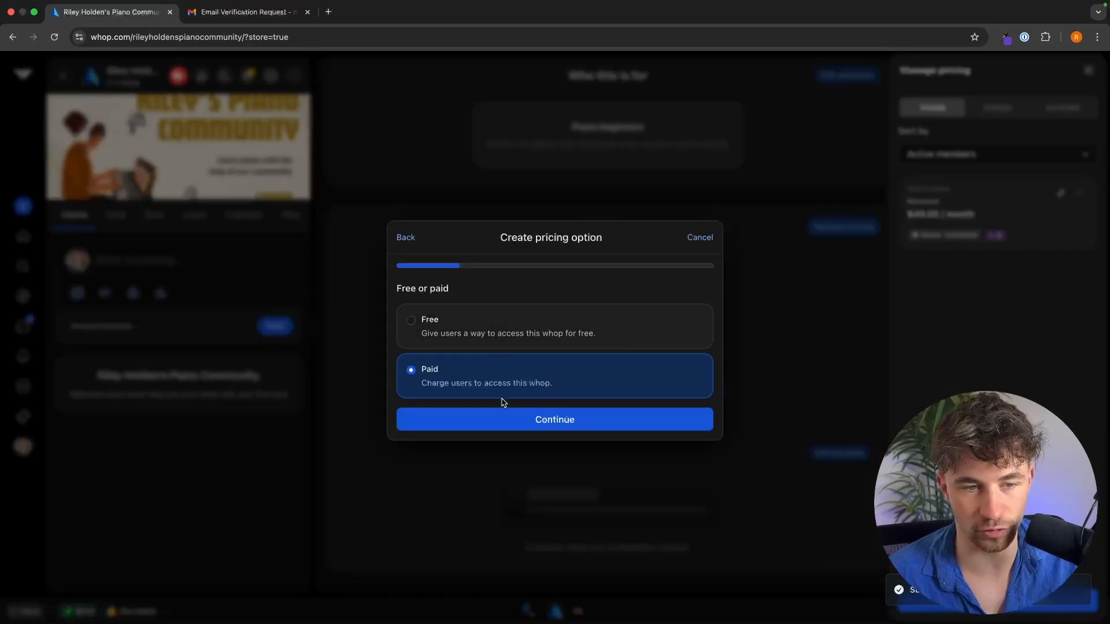
pyautogui.click(498, 418)
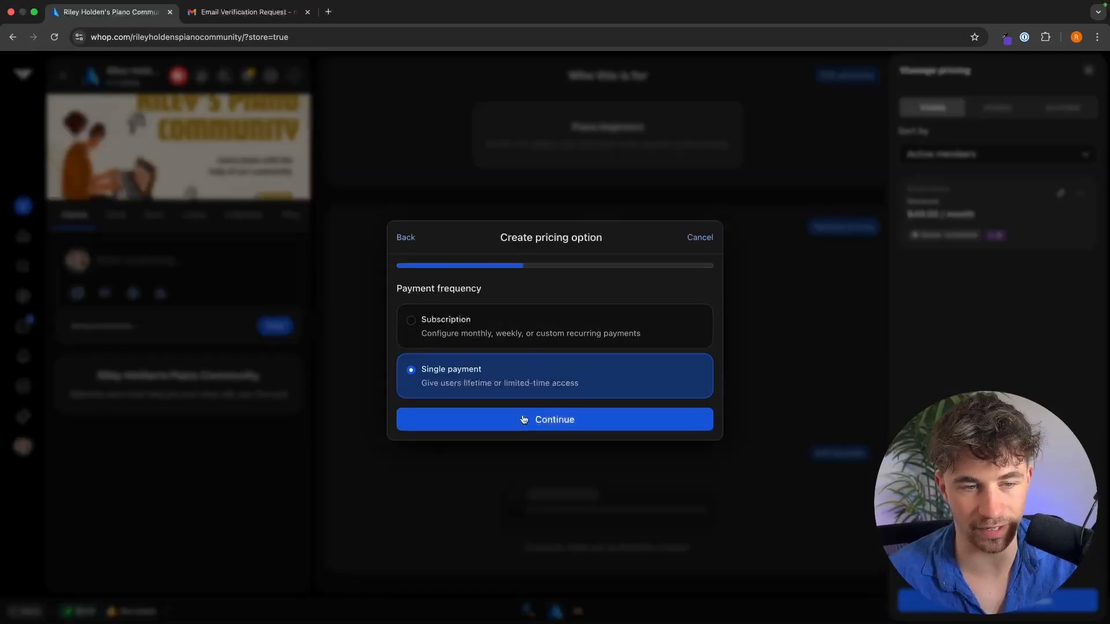
pyautogui.click(515, 334)
pyautogui.click(492, 390)
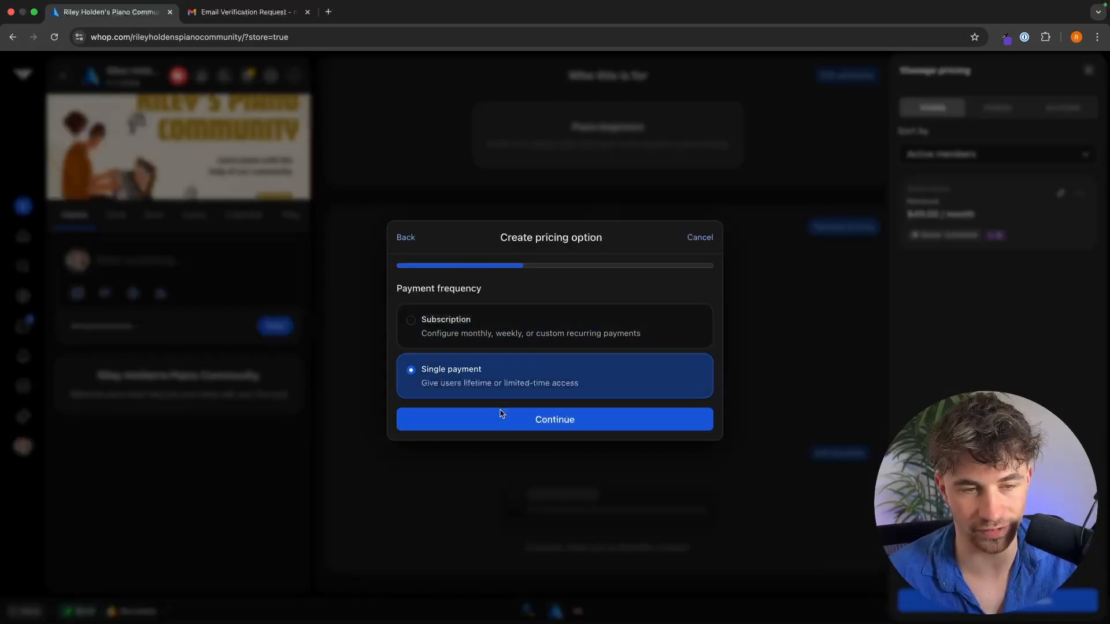
pyautogui.click(491, 426)
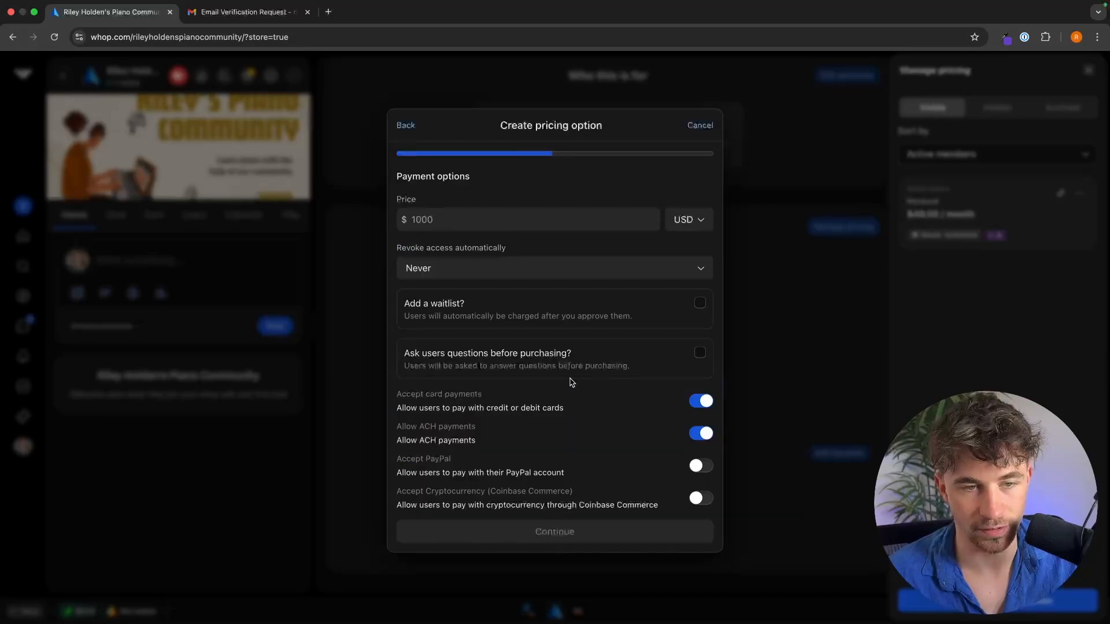
# Set the single payment price to 499 USD and create the pricing option as visible on the store page
pyautogui.click(533, 225)
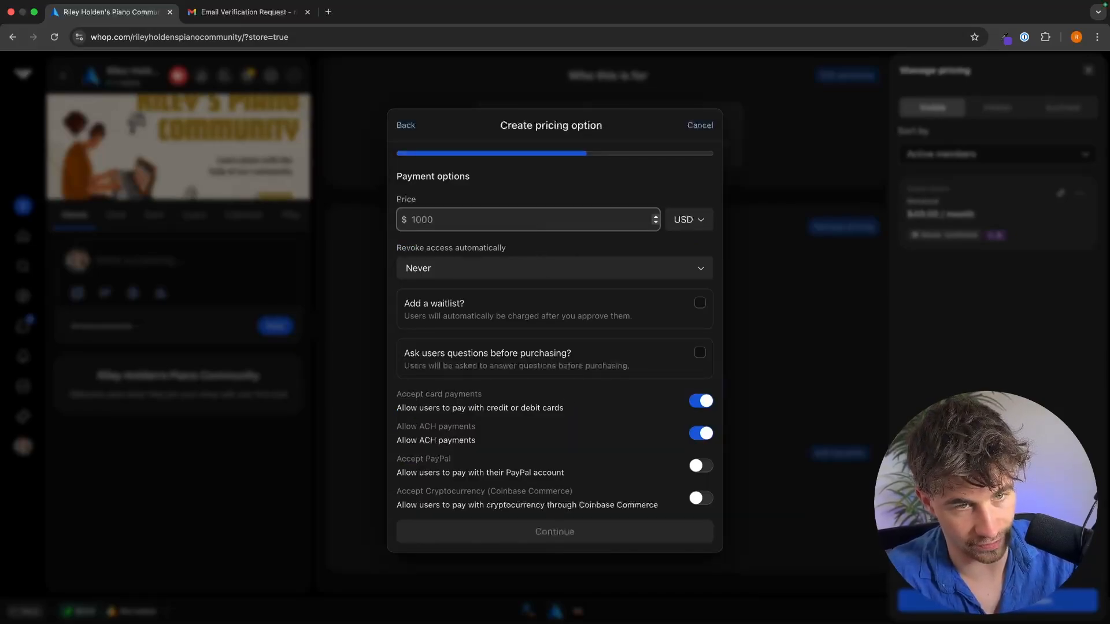
pyautogui.write('499')
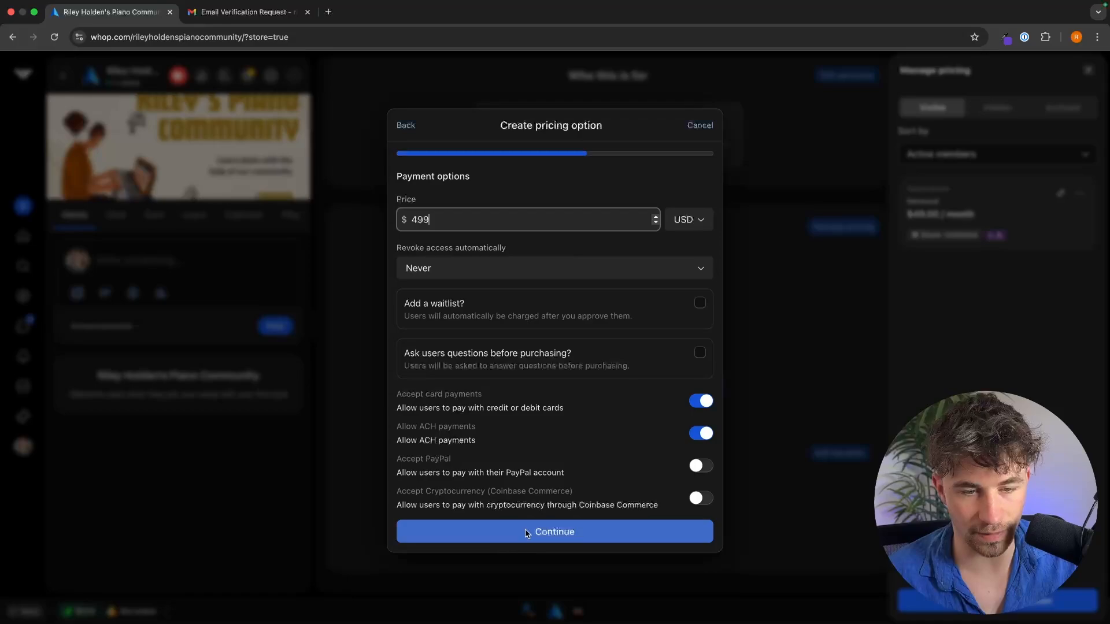
pyautogui.click(527, 533)
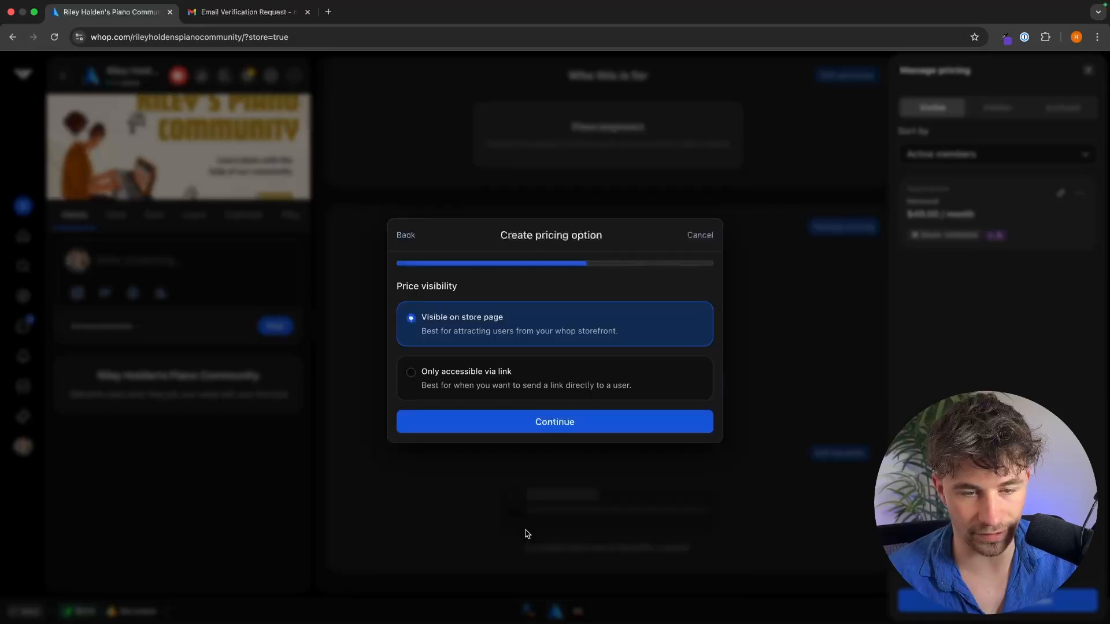
pyautogui.click(548, 420)
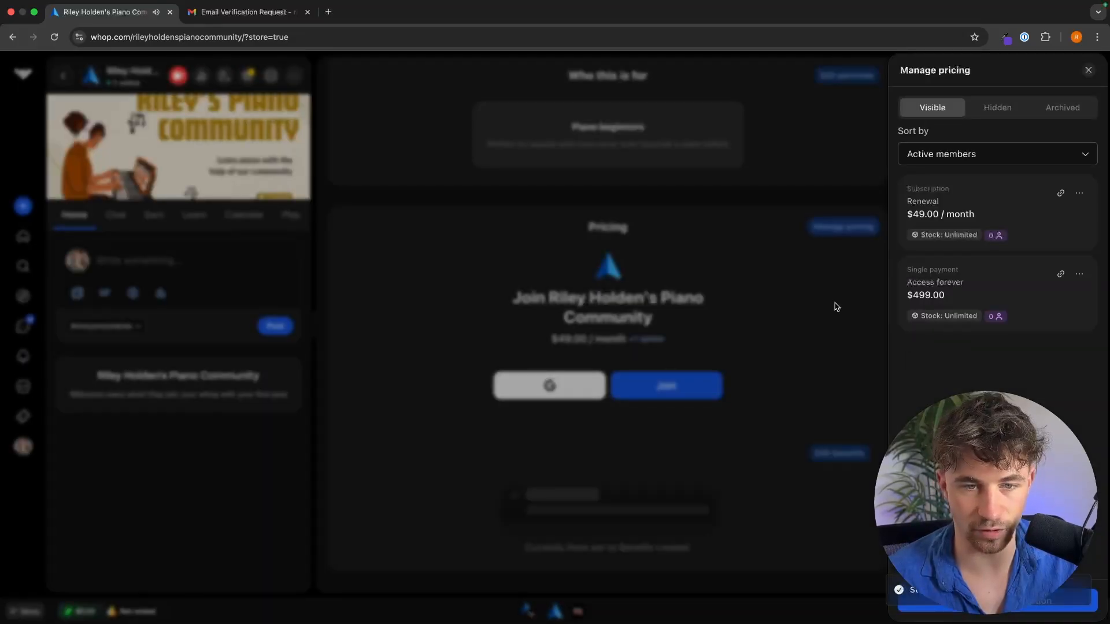
pyautogui.click(1088, 71)
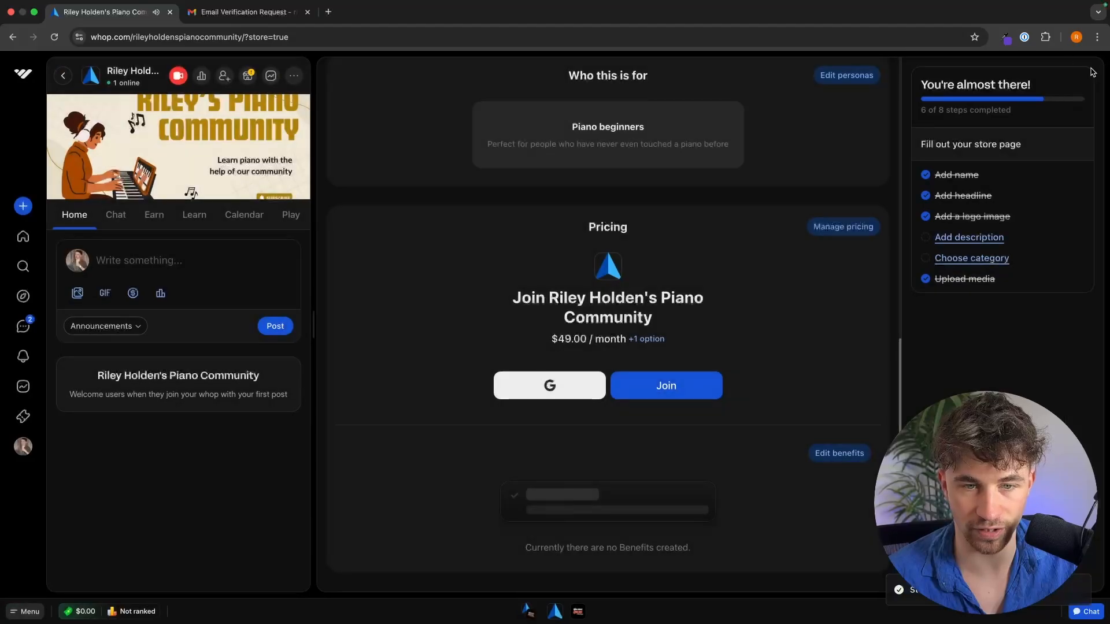
# Preview the monthly and lifetime pricing options a buyer gets when joining the community
pyautogui.click(668, 381)
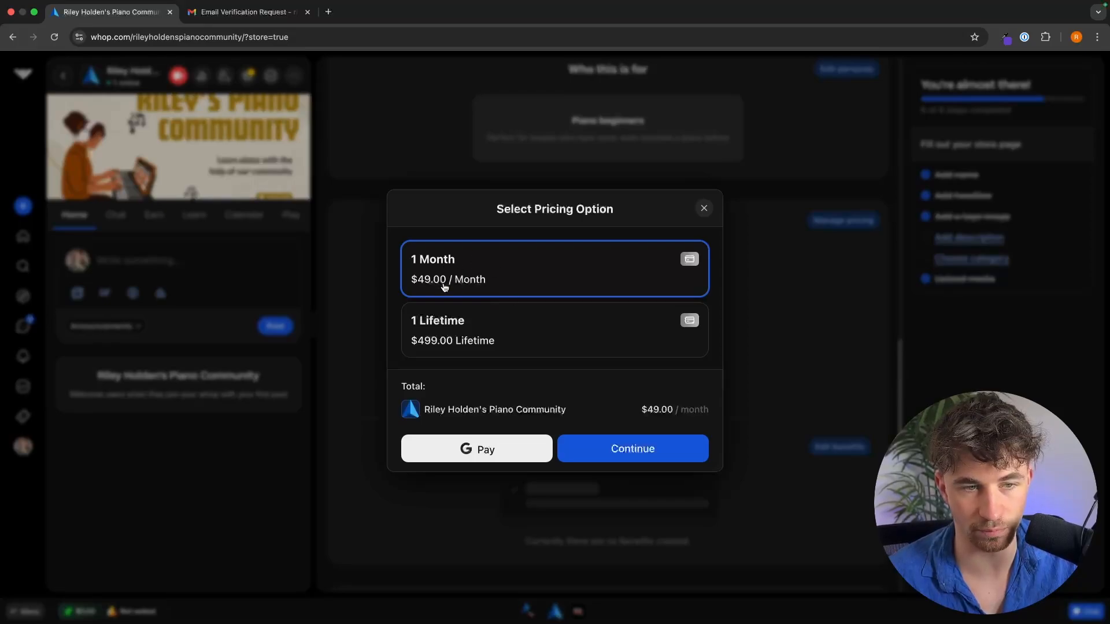
pyautogui.click(462, 324)
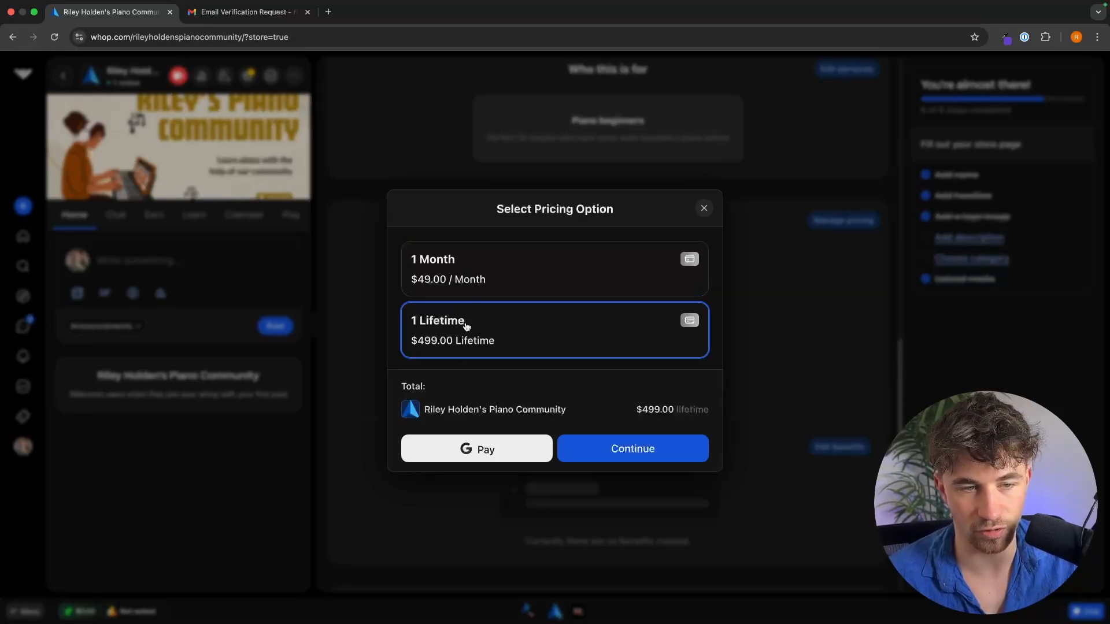
pyautogui.click(703, 208)
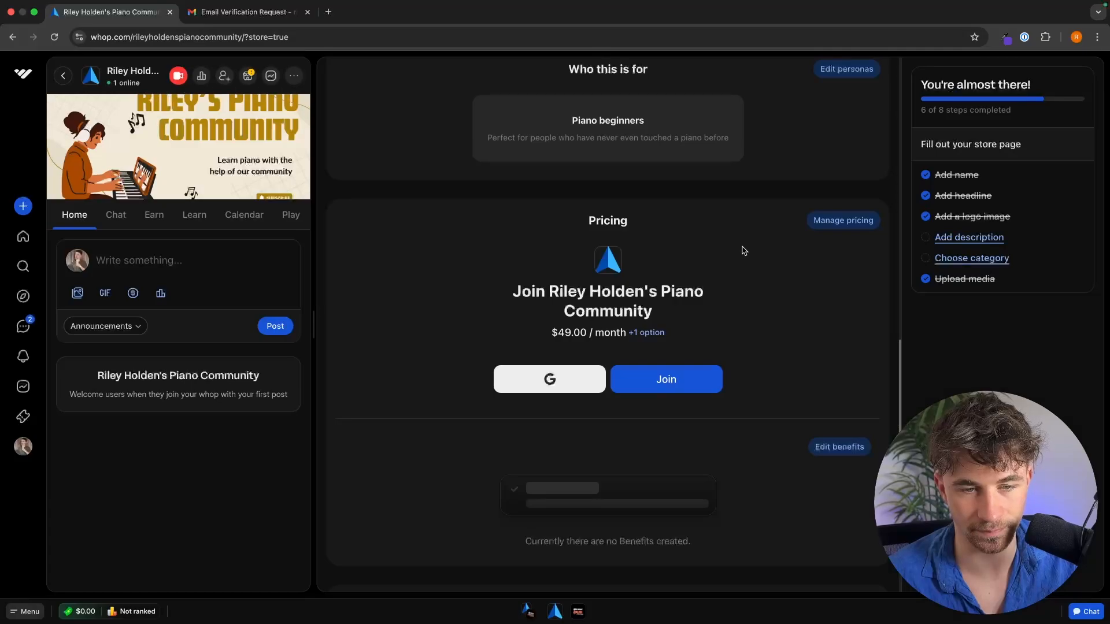
# Add the benefit "Access to Piano breakthrough course ($1997 value)" to the store page
pyautogui.scroll(-4, 775, 279)
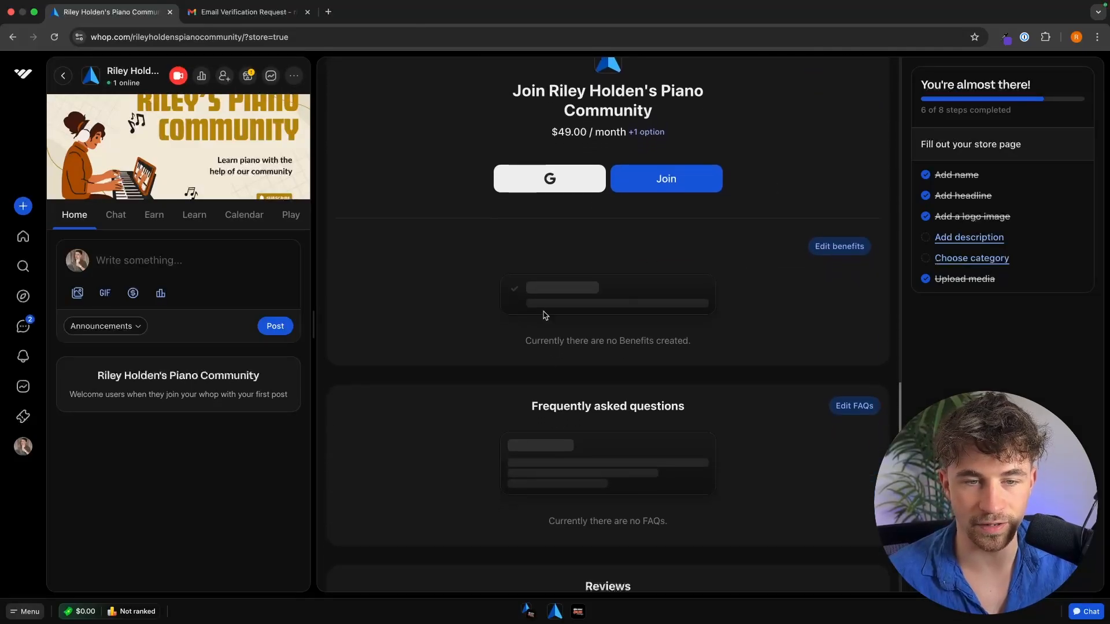
pyautogui.click(833, 248)
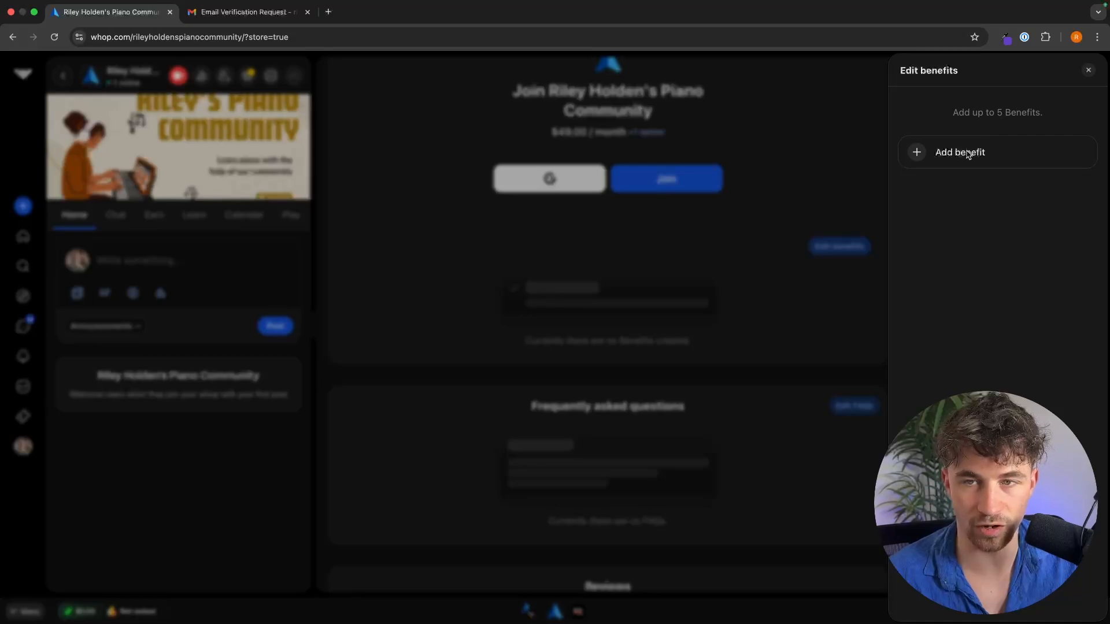
pyautogui.click(962, 154)
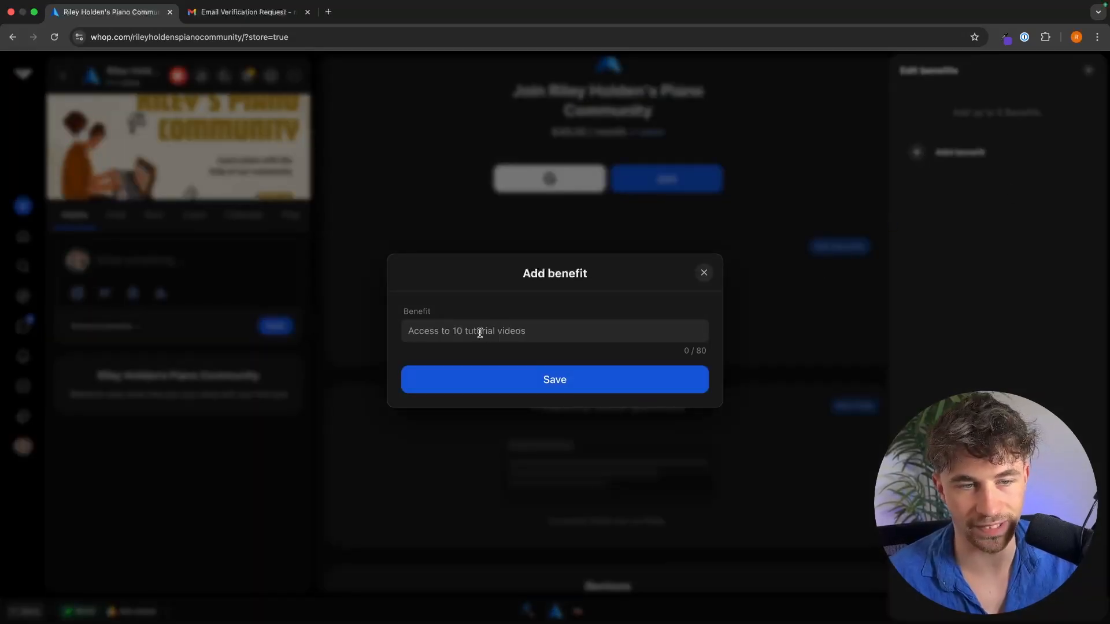
pyautogui.click(480, 333)
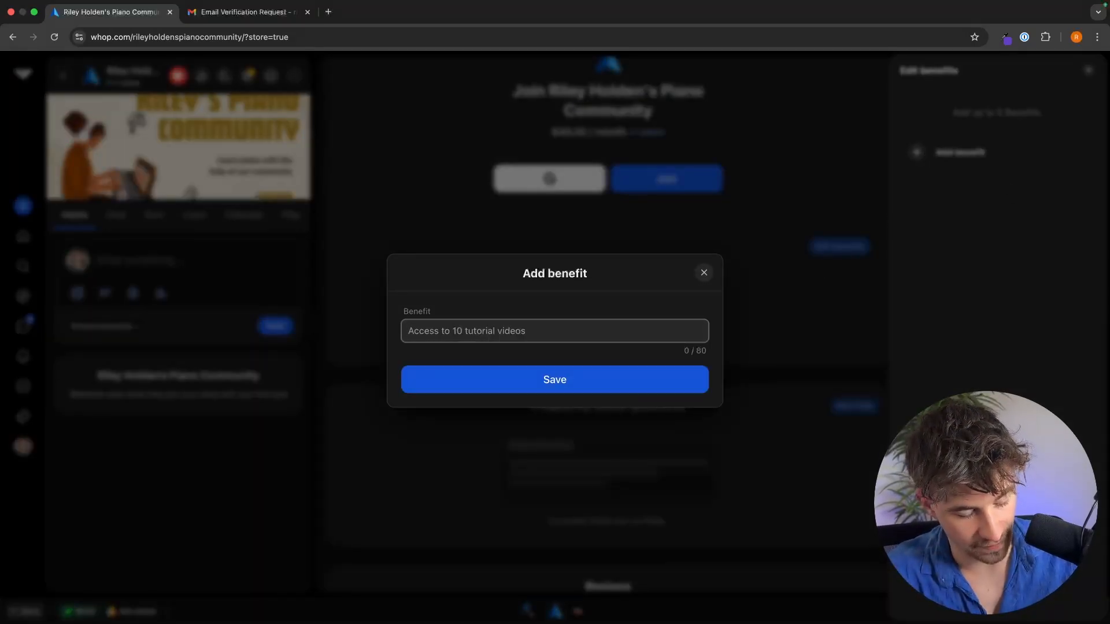
pyautogui.write('Access to ')
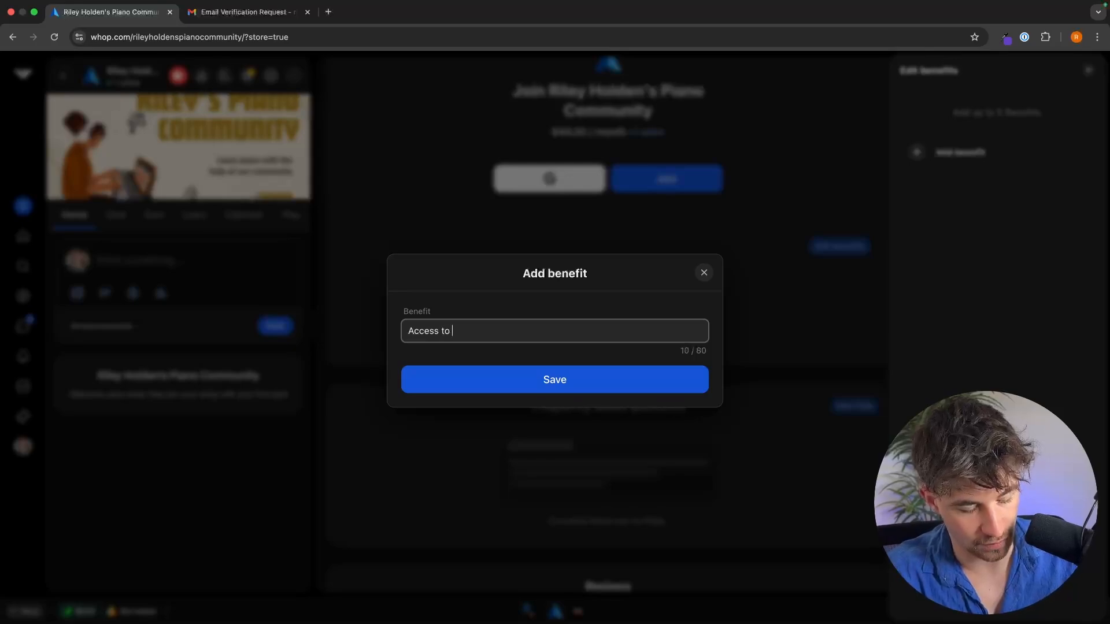
pyautogui.write('Piano bre')
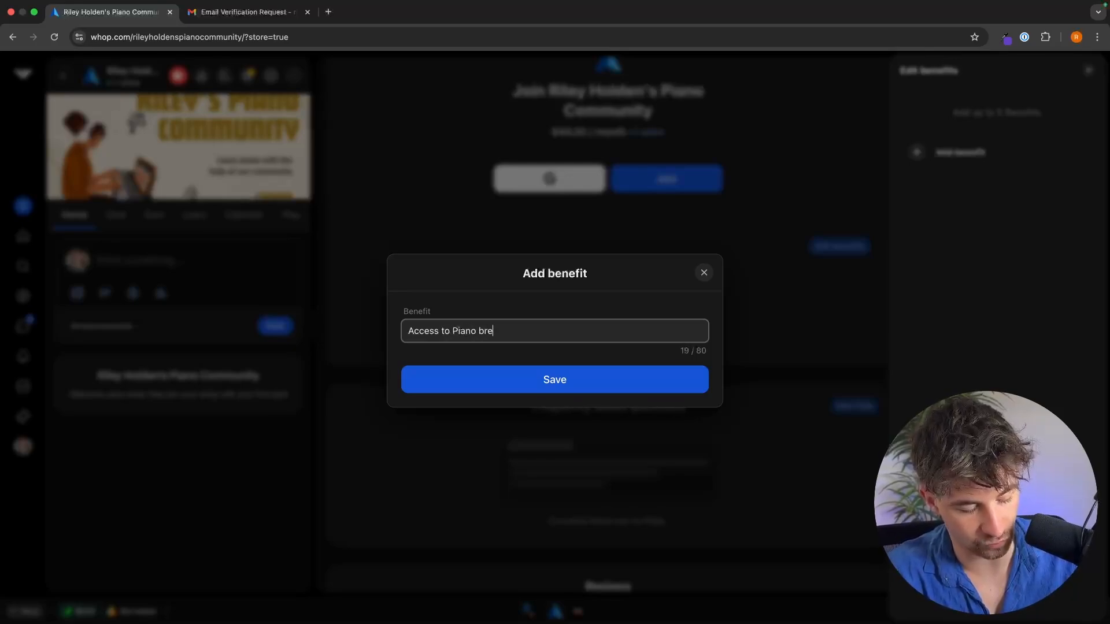
pyautogui.write('aktho')
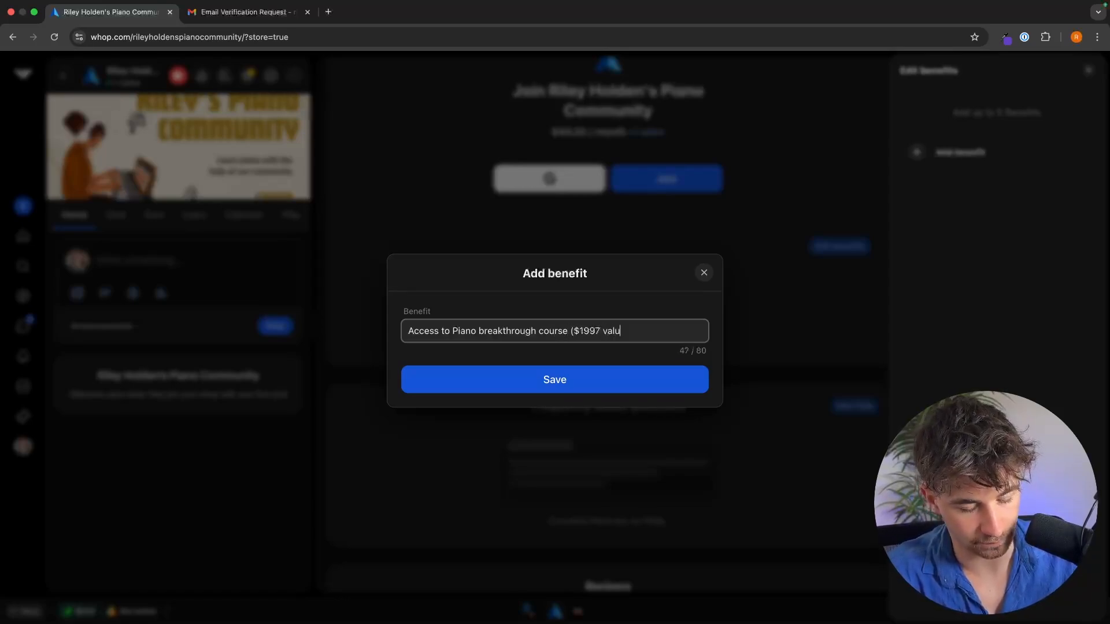
pyautogui.click(480, 377)
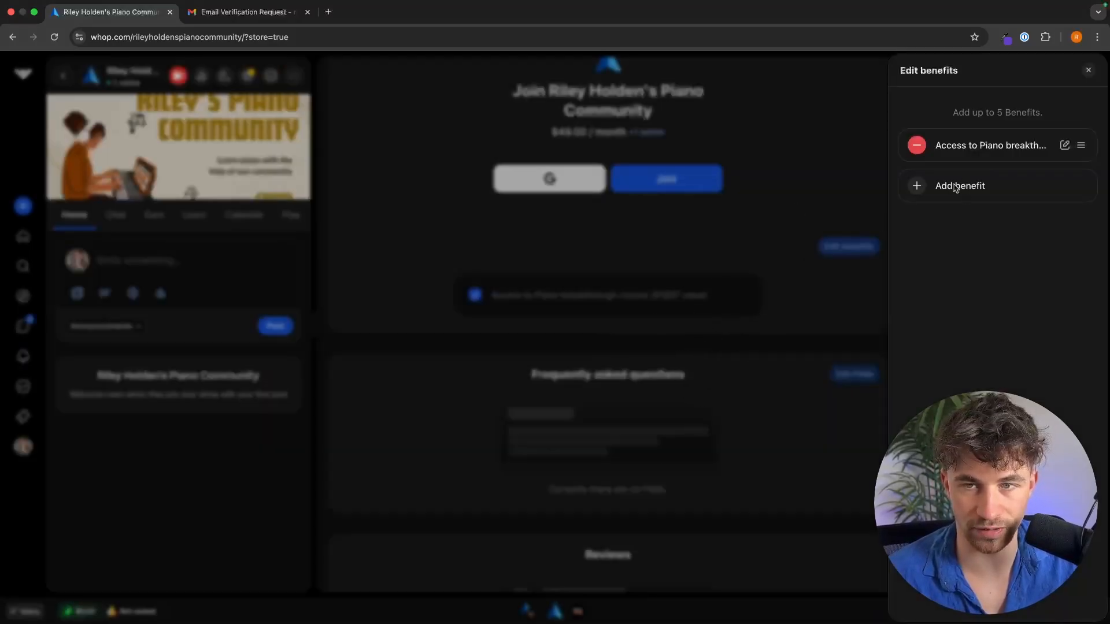
# Add a second benefit, "Access to insider community", and finish editing the benefits
pyautogui.click(941, 190)
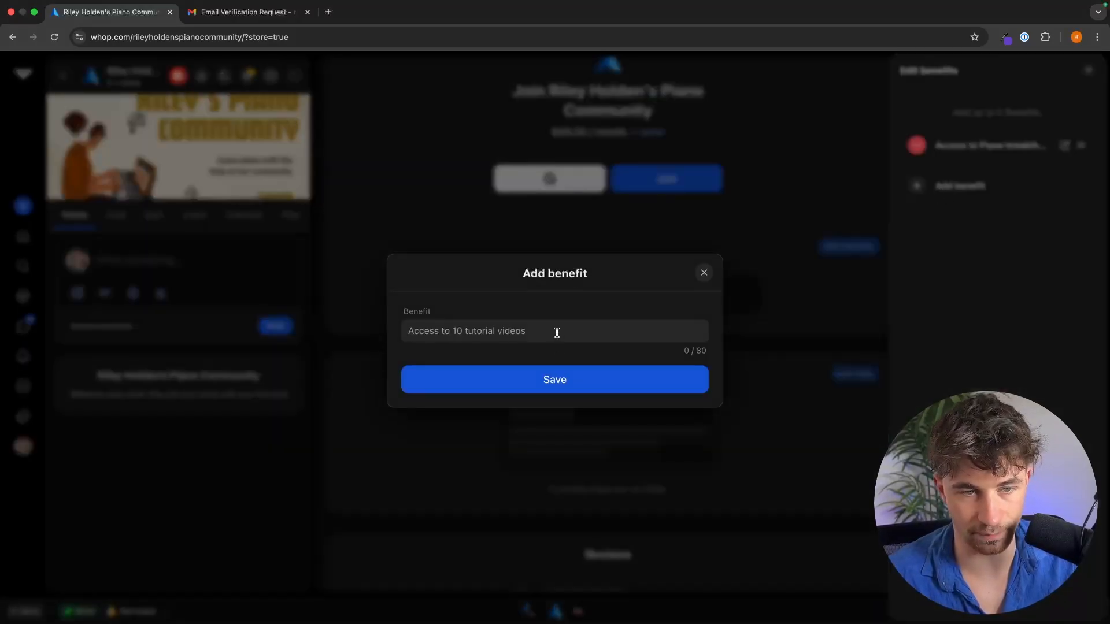
pyautogui.click(557, 332)
pyautogui.write('Ac')
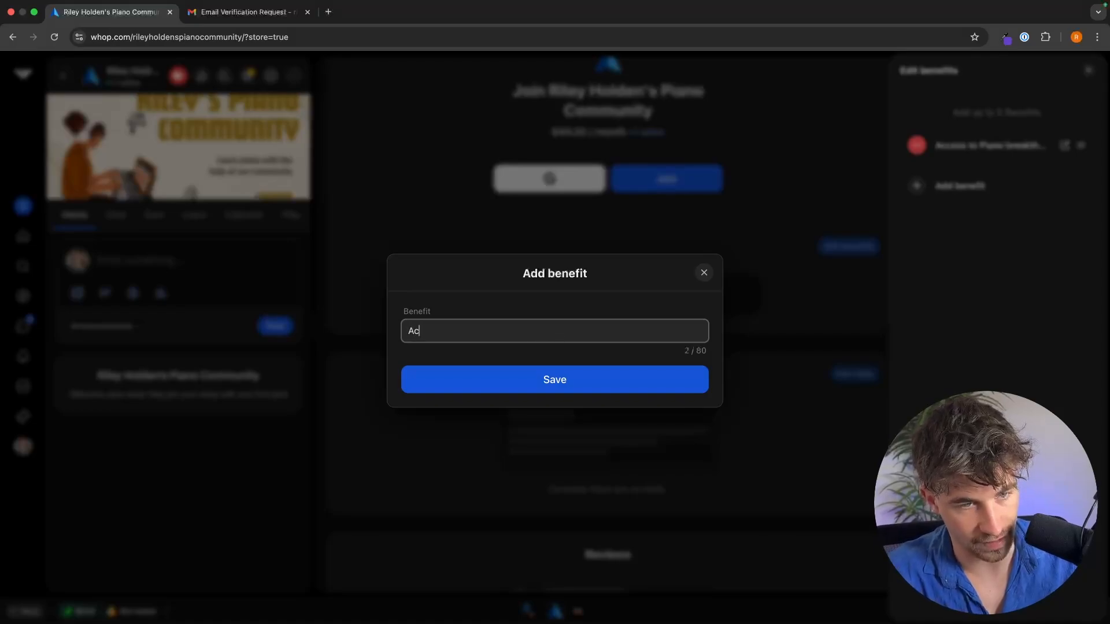
pyautogui.write('cess to insider community')
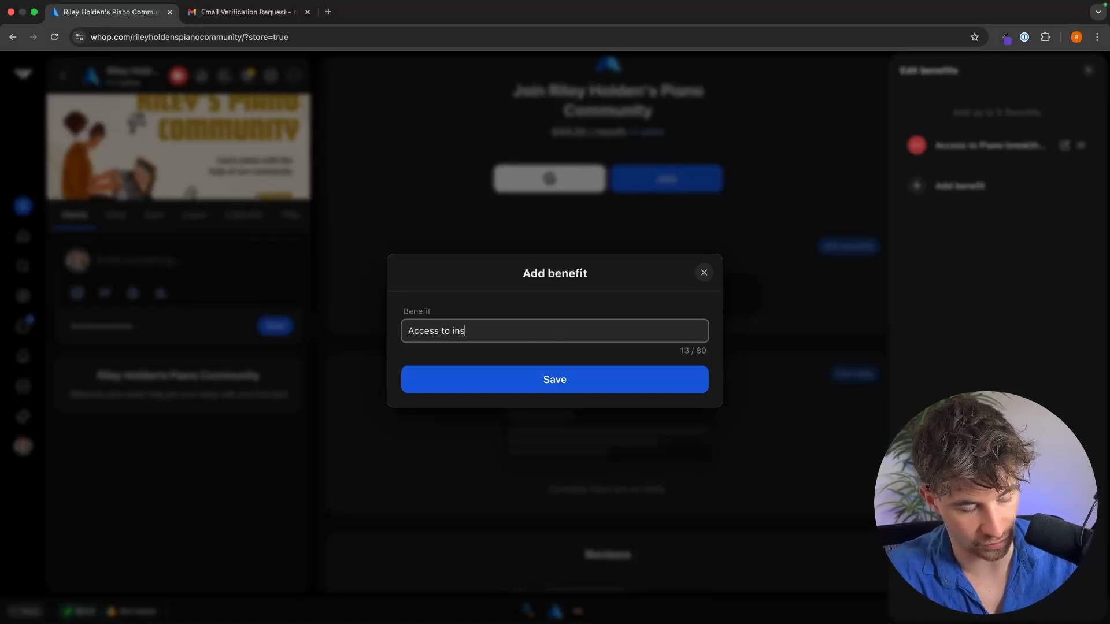
pyautogui.click(551, 386)
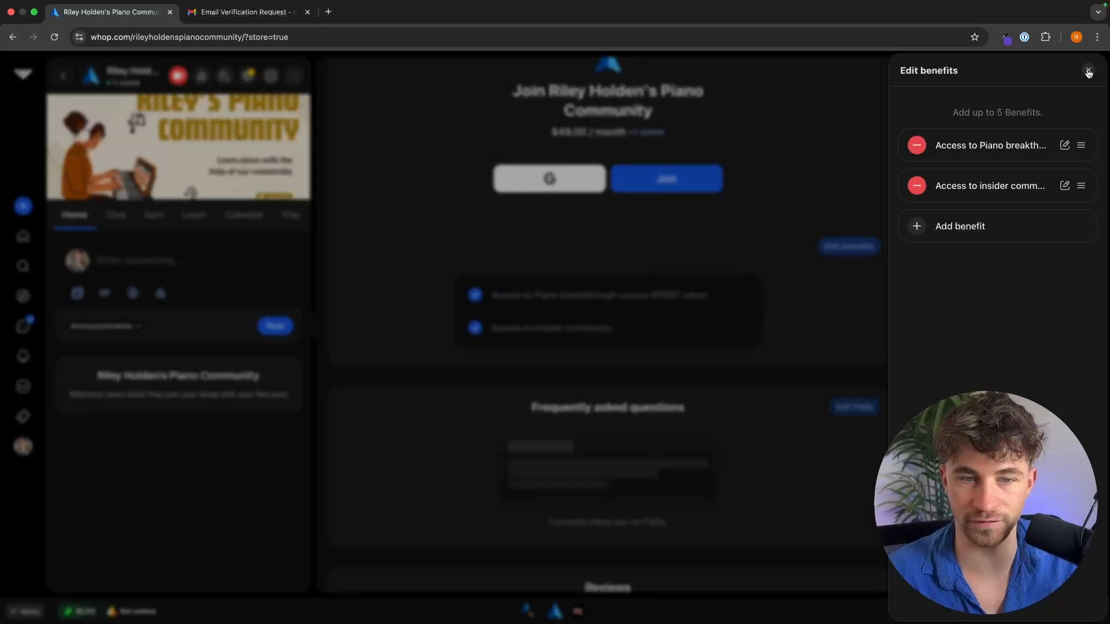
pyautogui.click(1087, 71)
# Create an FAQ entry on the store page with the question "What is the refund policy"
pyautogui.scroll(-3, 569, 380)
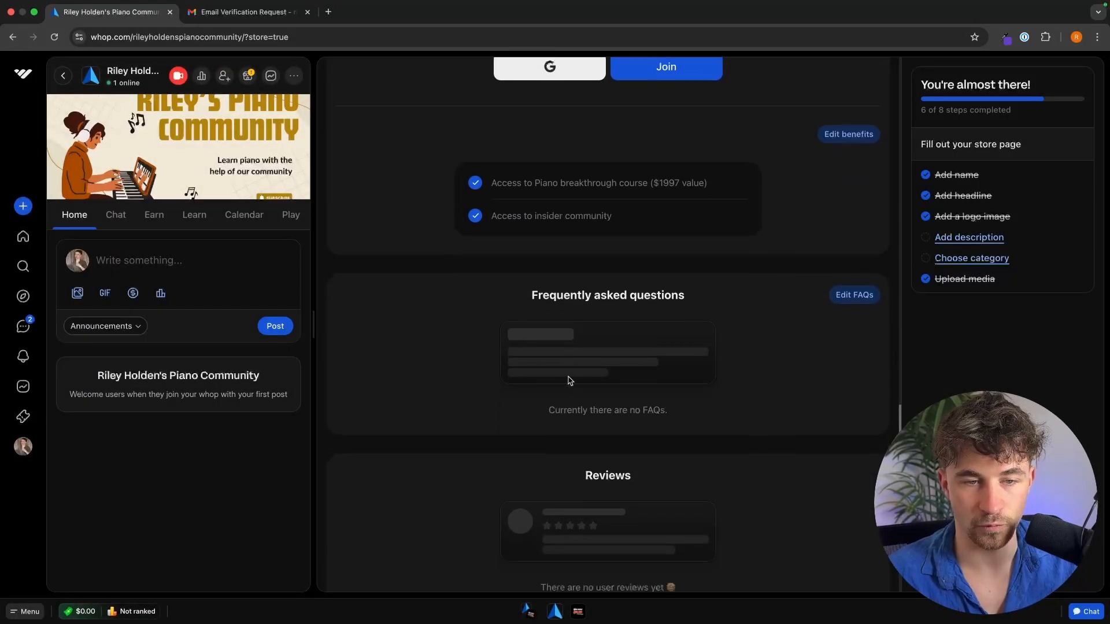
pyautogui.scroll(-1, 569, 380)
pyautogui.click(856, 268)
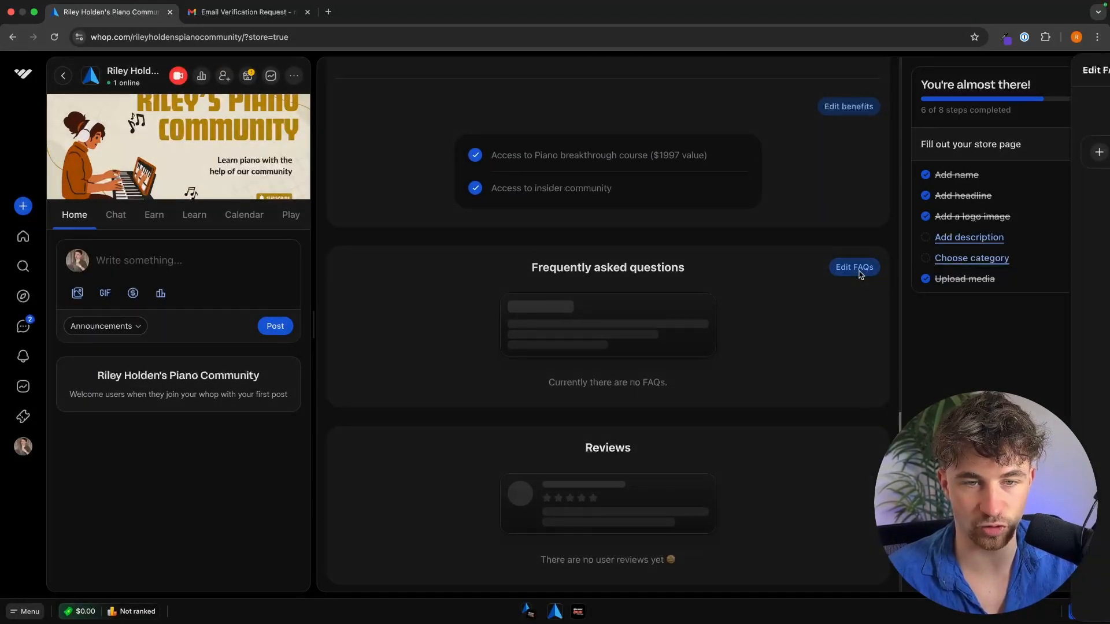
pyautogui.click(963, 153)
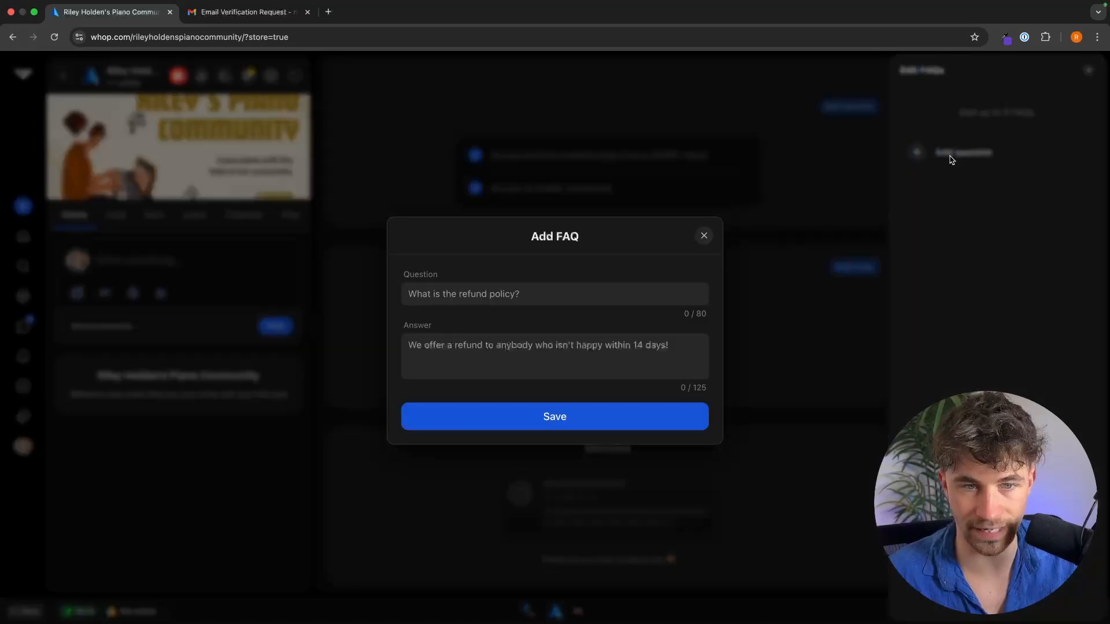
pyautogui.click(473, 290)
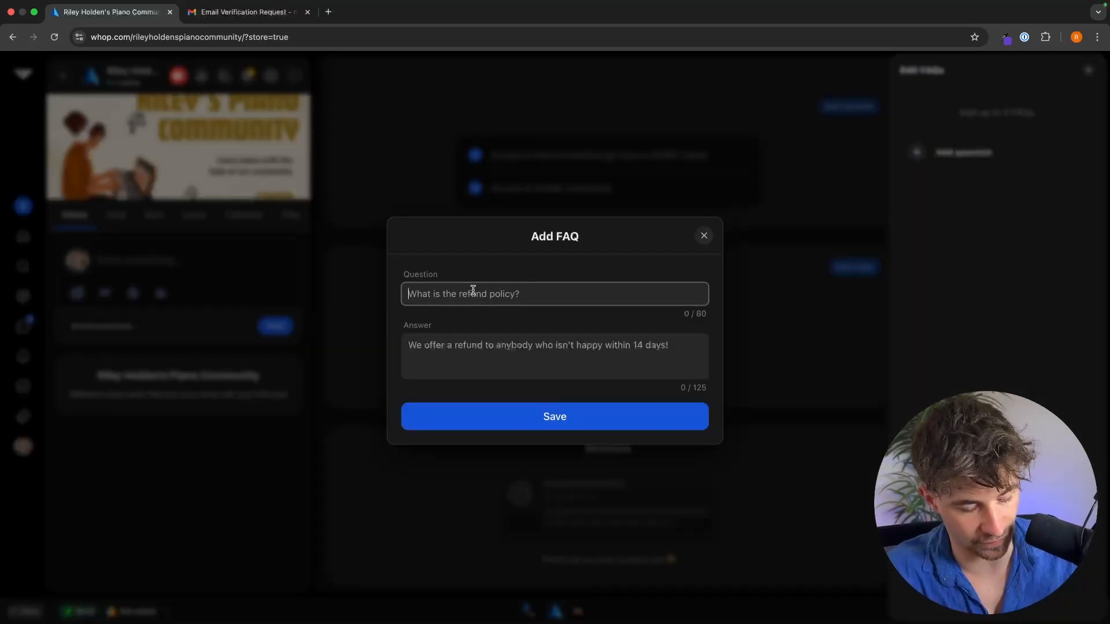
pyautogui.write('What is the refund policy')
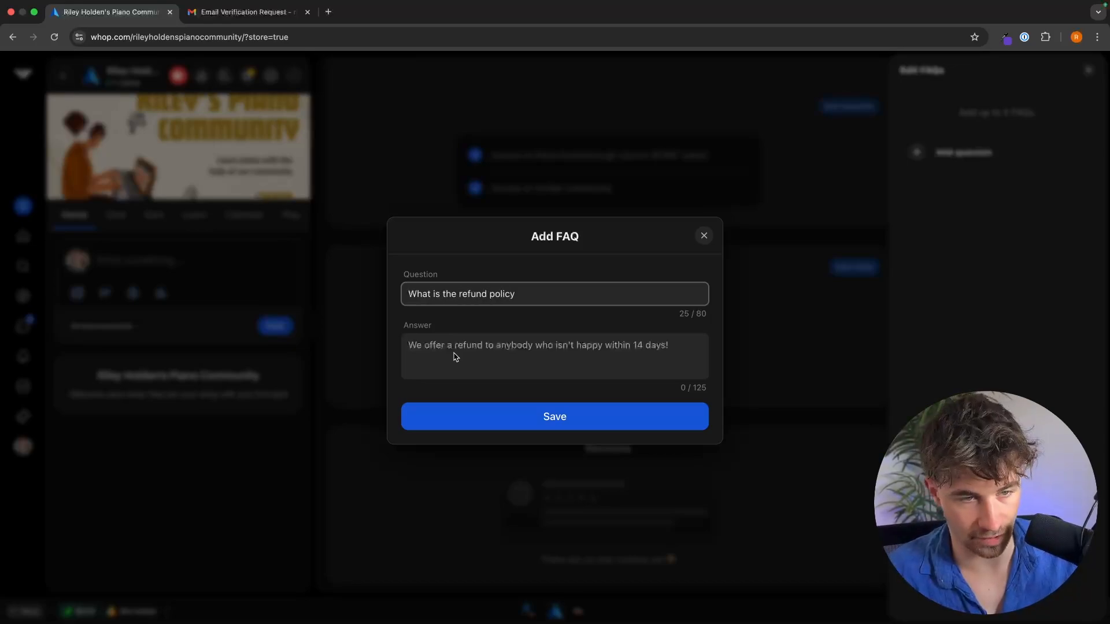
# Answer the refund question with "We offer a refund to anyone who isnt happy within 14" days wording and save the FAQ
pyautogui.click(456, 357)
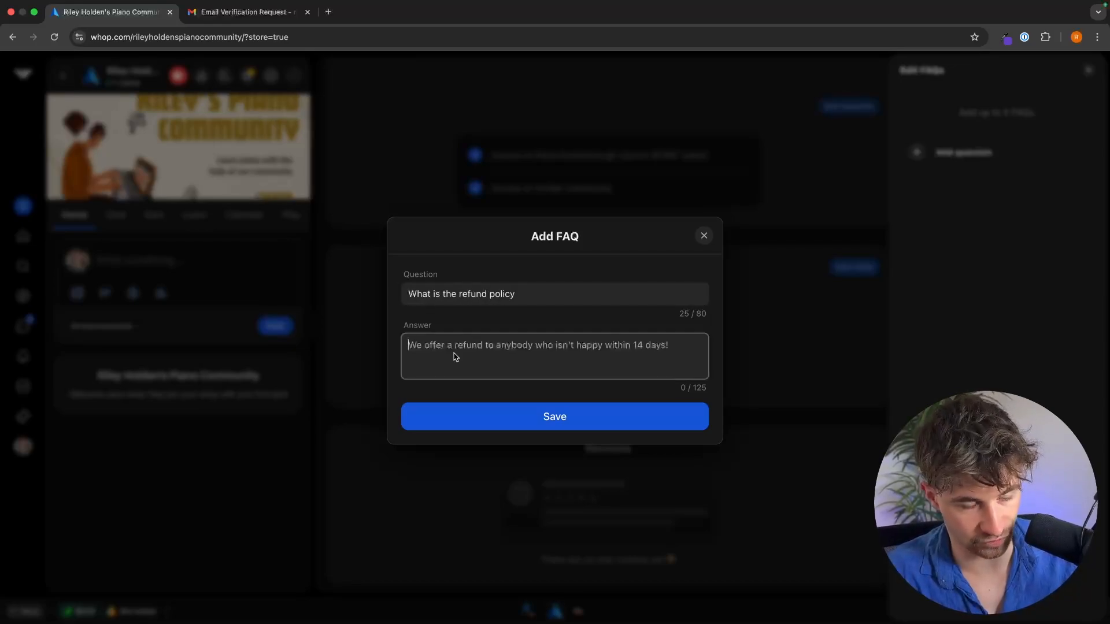
pyautogui.write('We offer')
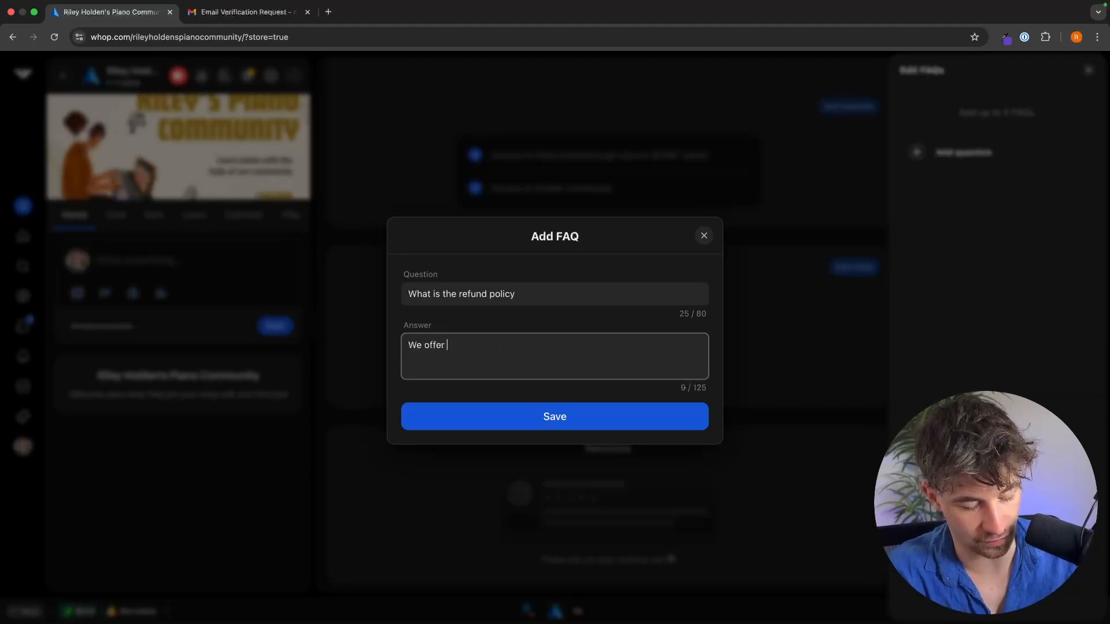
pyautogui.write(' a reu')
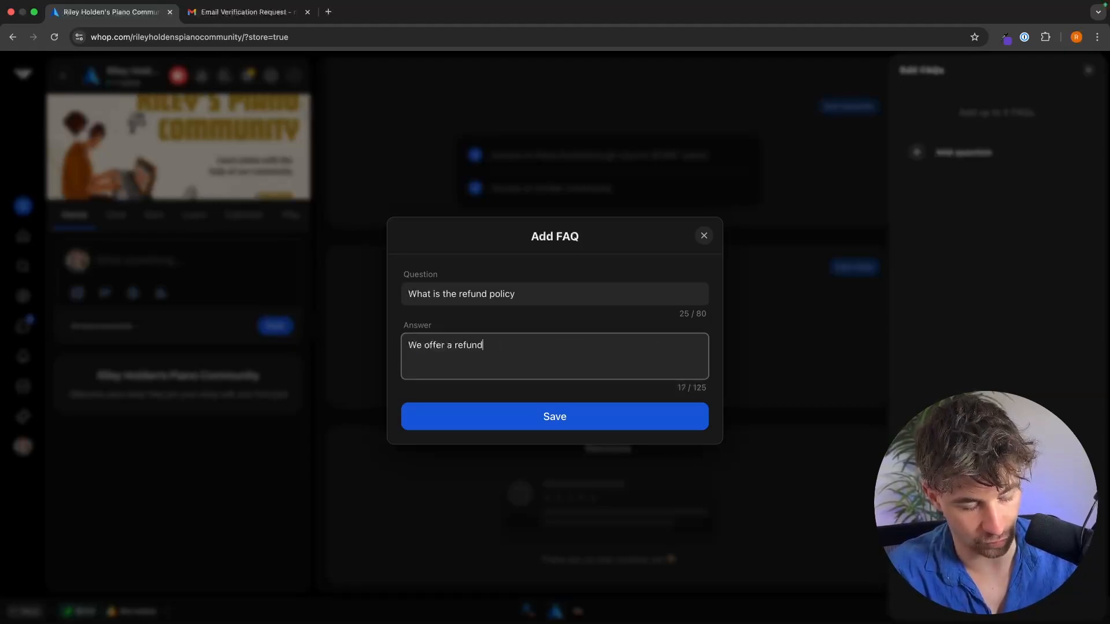
pyautogui.write('und to anyone who is')
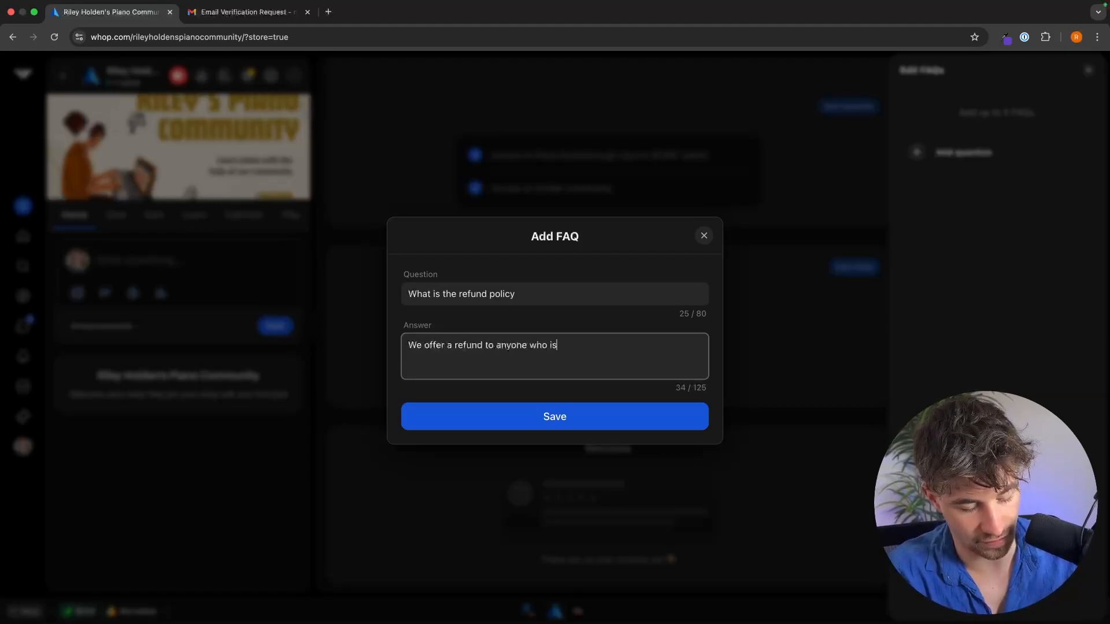
pyautogui.write('nt happy within 1')
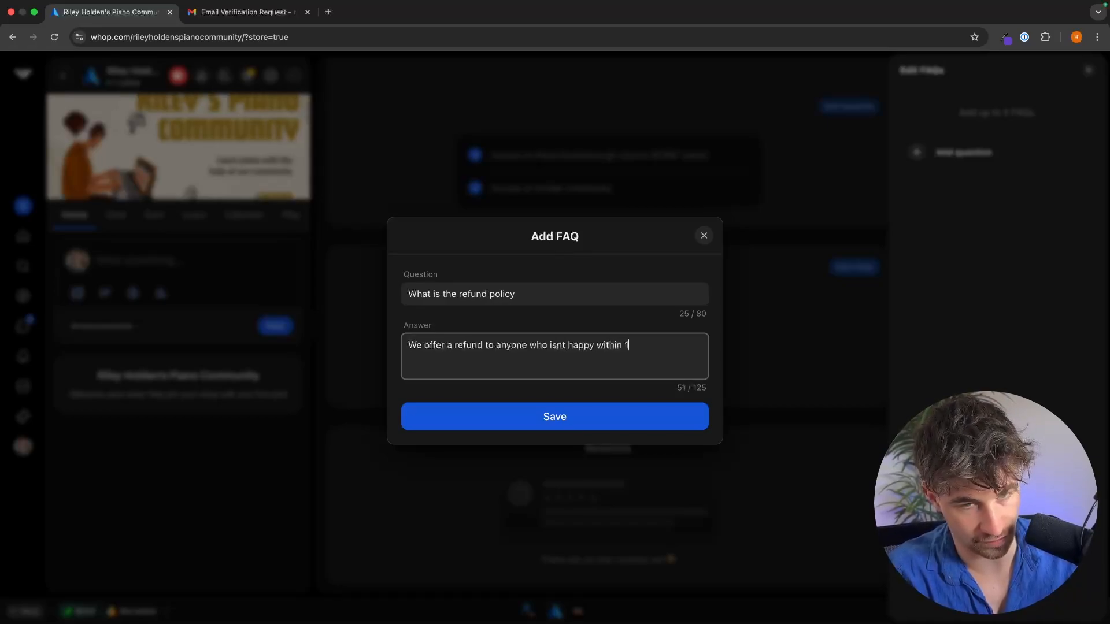
pyautogui.write('4')
# Start a second FAQ entry on the store page with the question "How many students have you helped?"
pyautogui.click(976, 189)
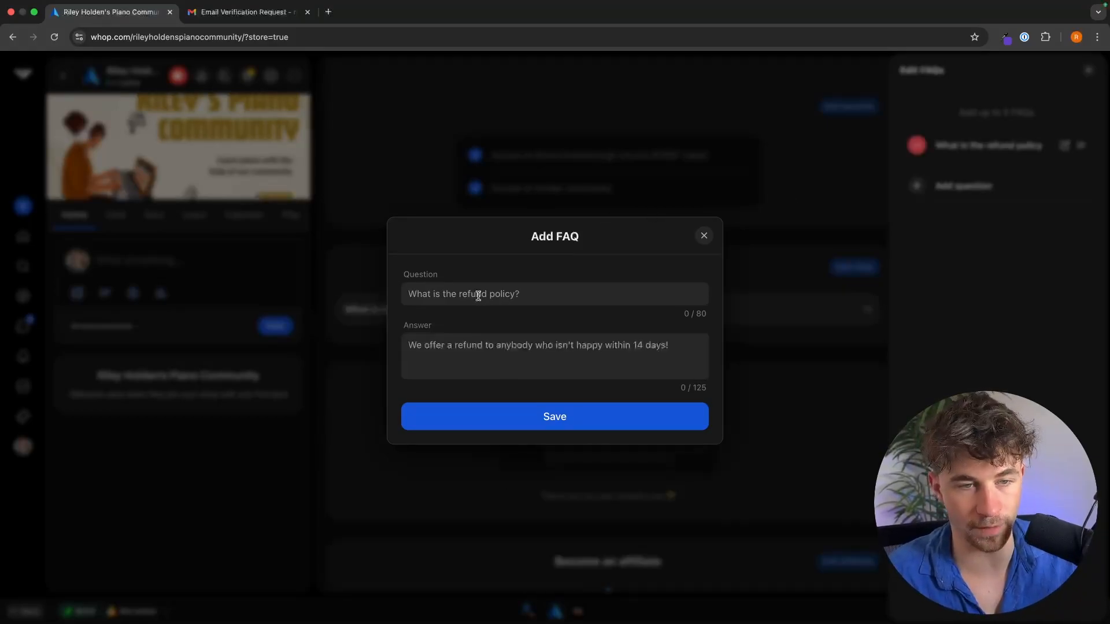
pyautogui.click(478, 296)
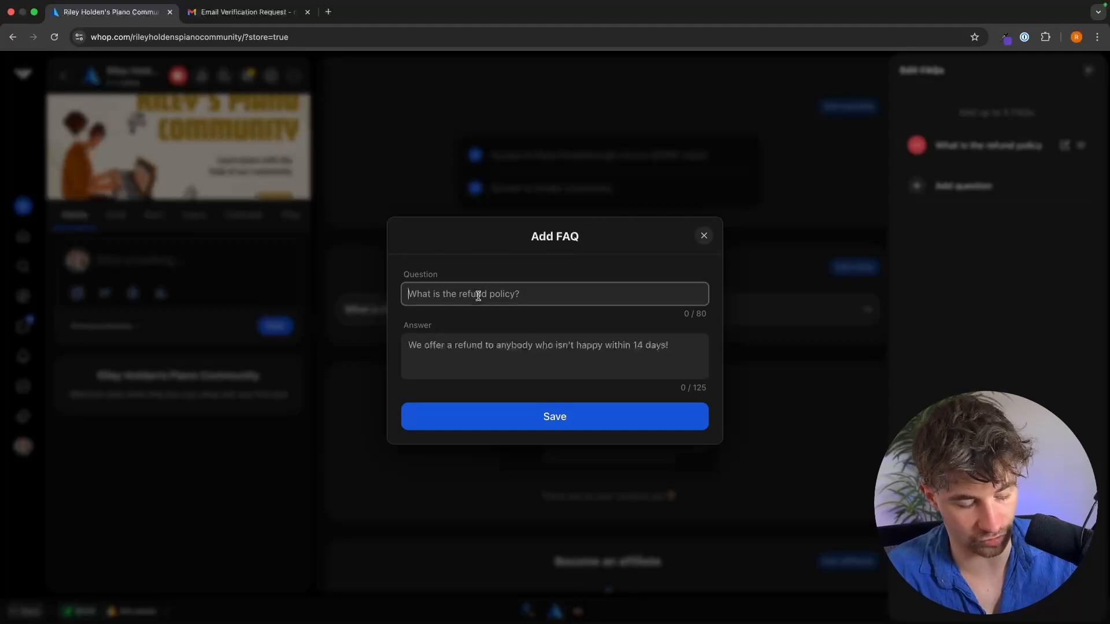
pyautogui.write('How many ')
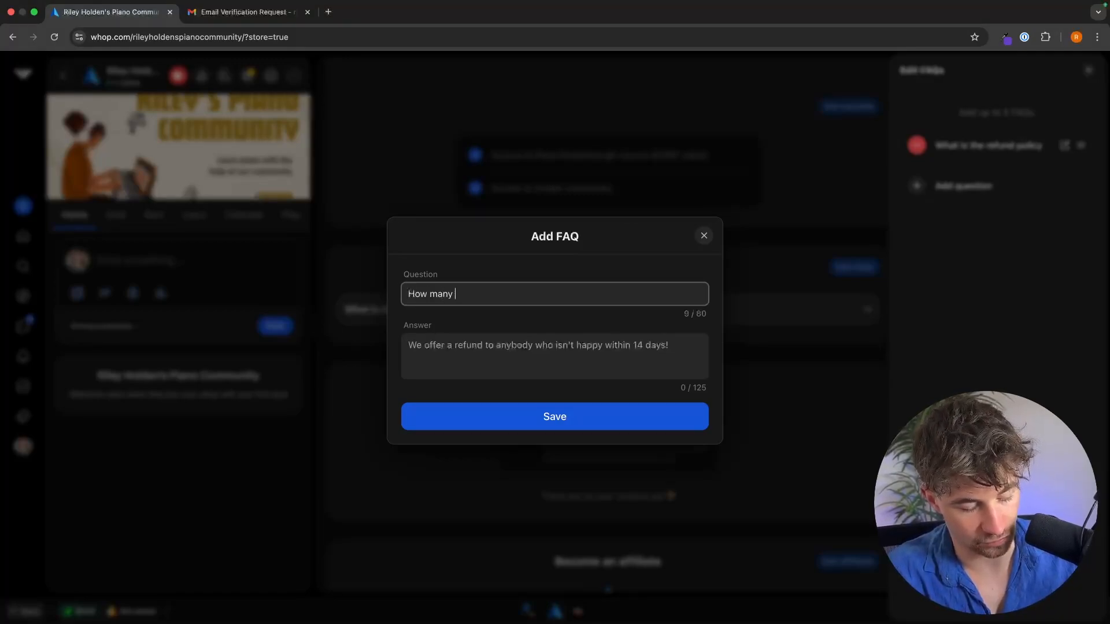
pyautogui.write('students have you ')
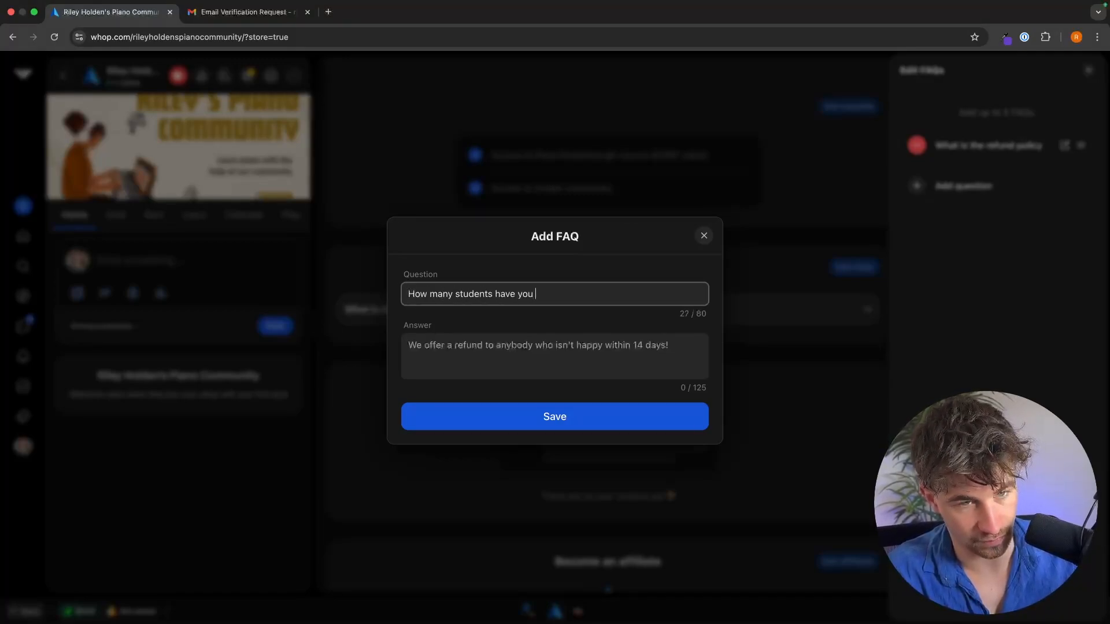
pyautogui.write('helped?')
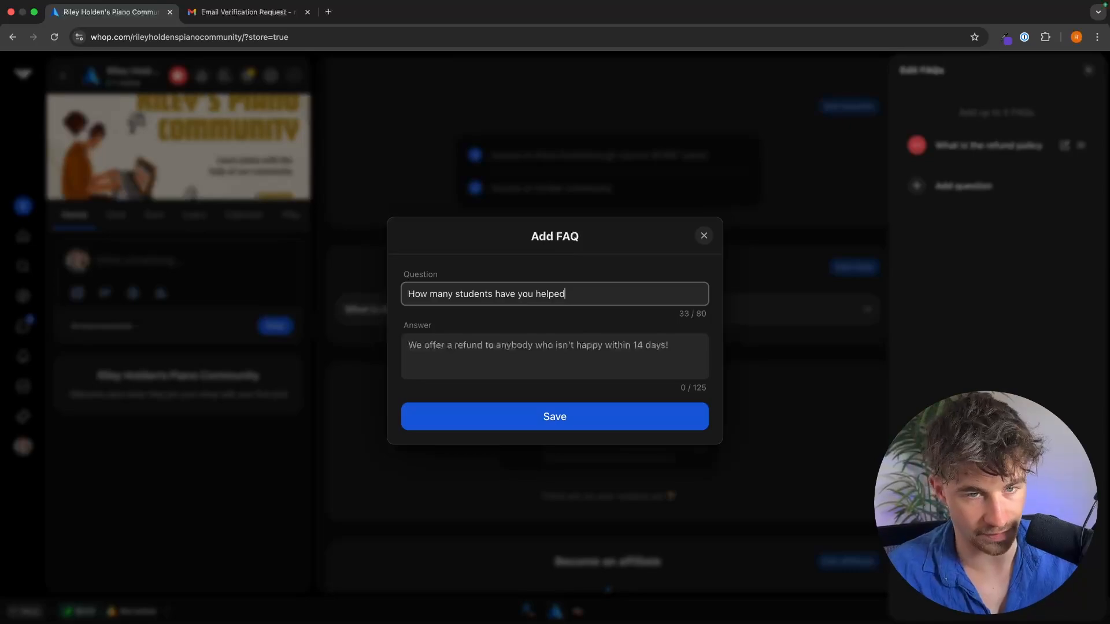
# Answer the students question with "We have over 5,000 happy students", save it and finish editing the FAQs
pyautogui.click(460, 353)
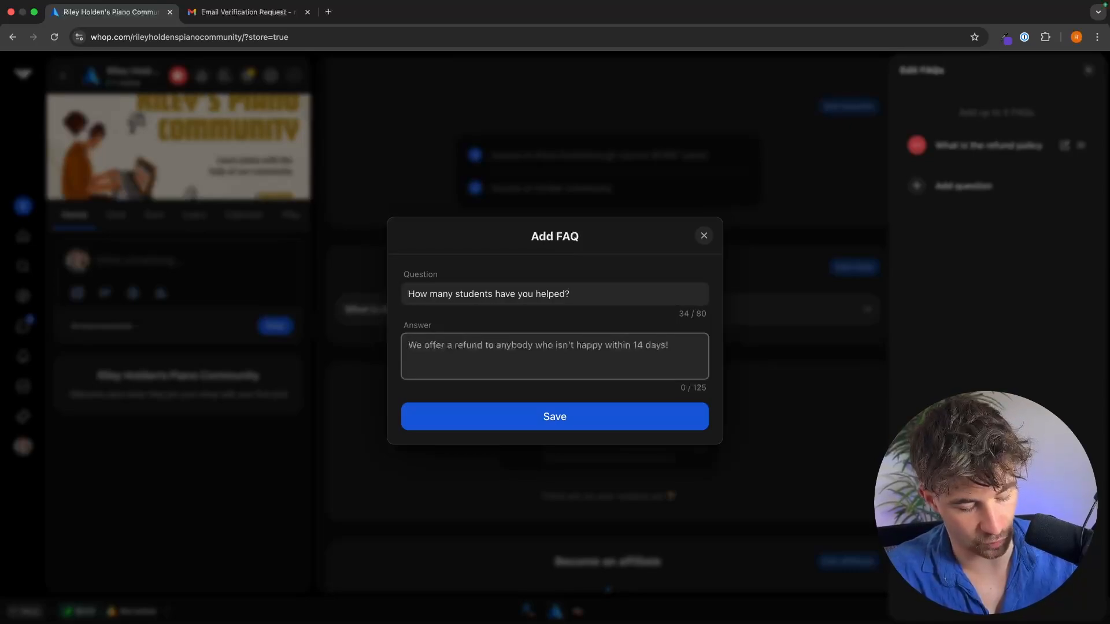
pyautogui.write('We have over ')
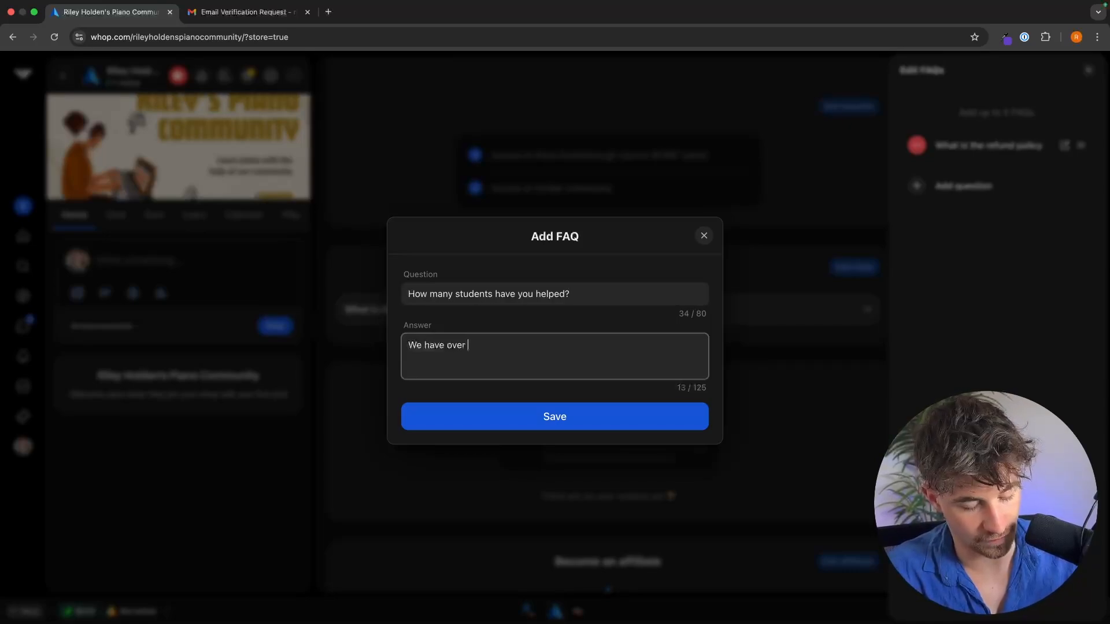
pyautogui.write('5,000 happy ')
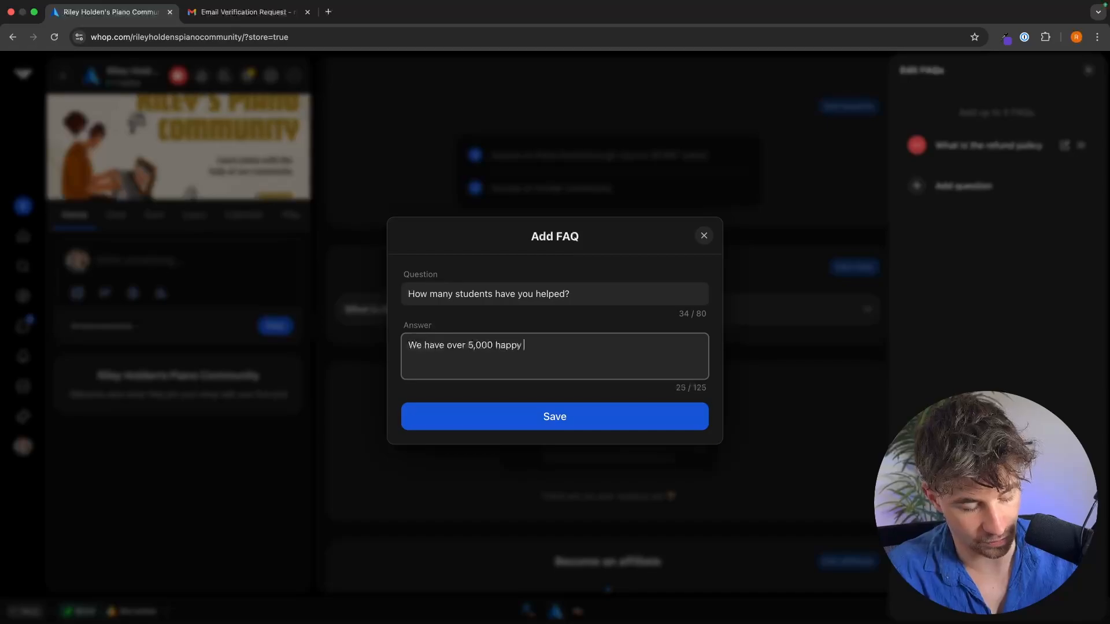
pyautogui.write('students')
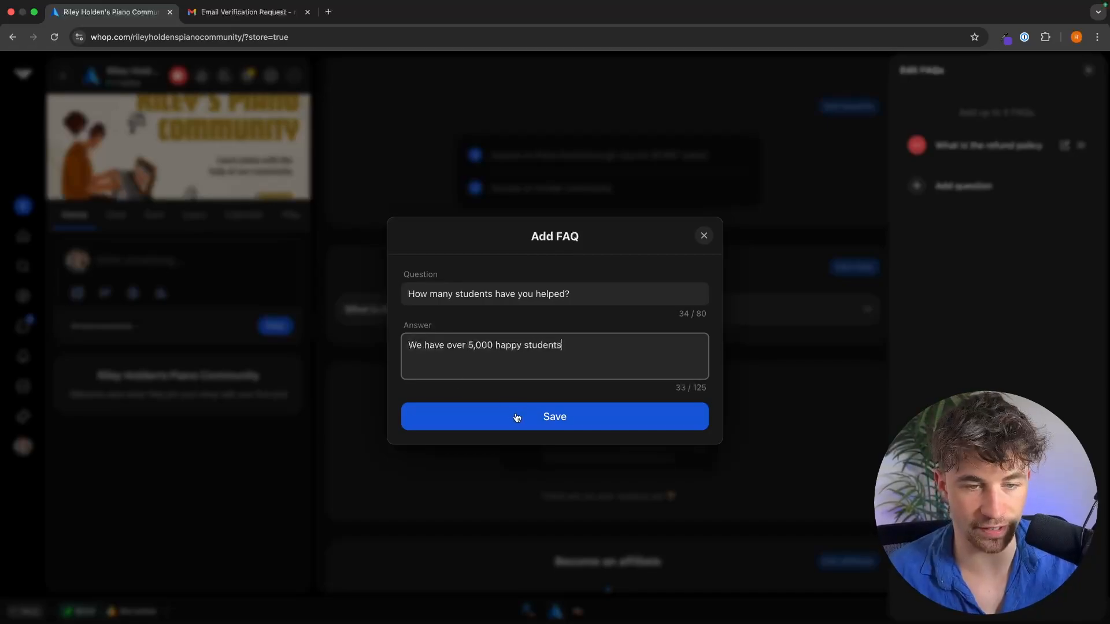
pyautogui.click(574, 416)
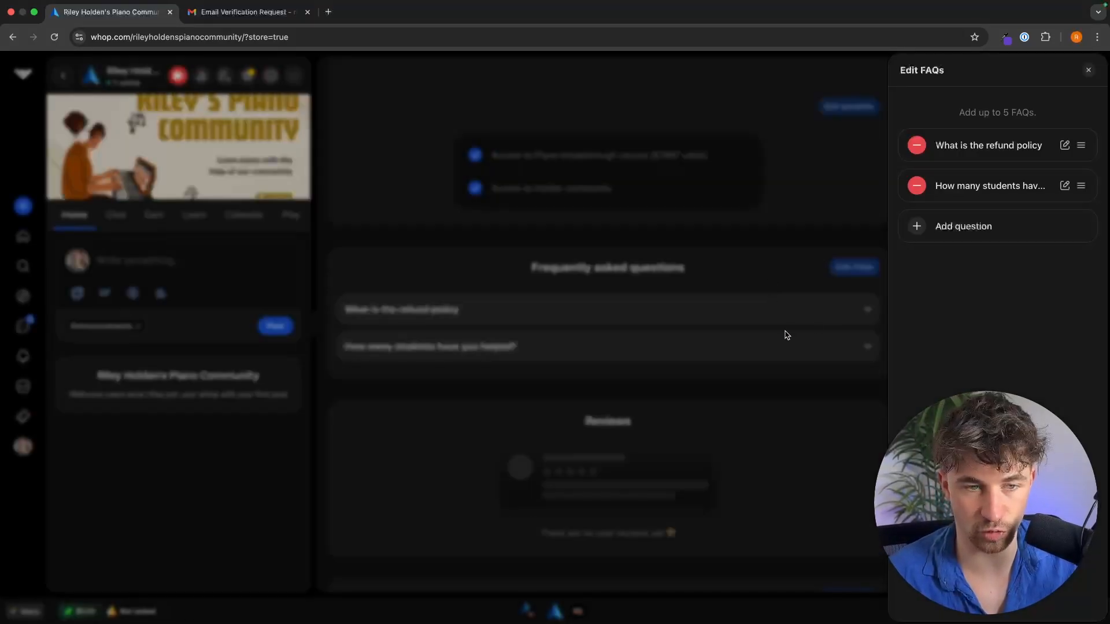
pyautogui.click(786, 336)
# Add the description "learn piano" to the store page details and save it
pyautogui.scroll(-2, 682, 376)
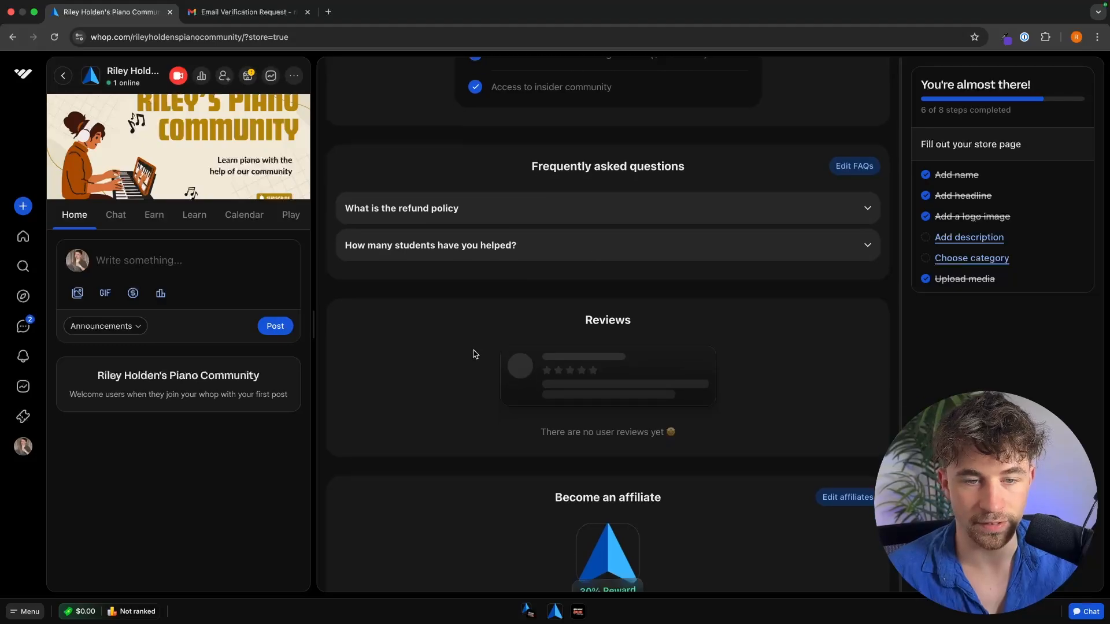
pyautogui.scroll(-2, 602, 309)
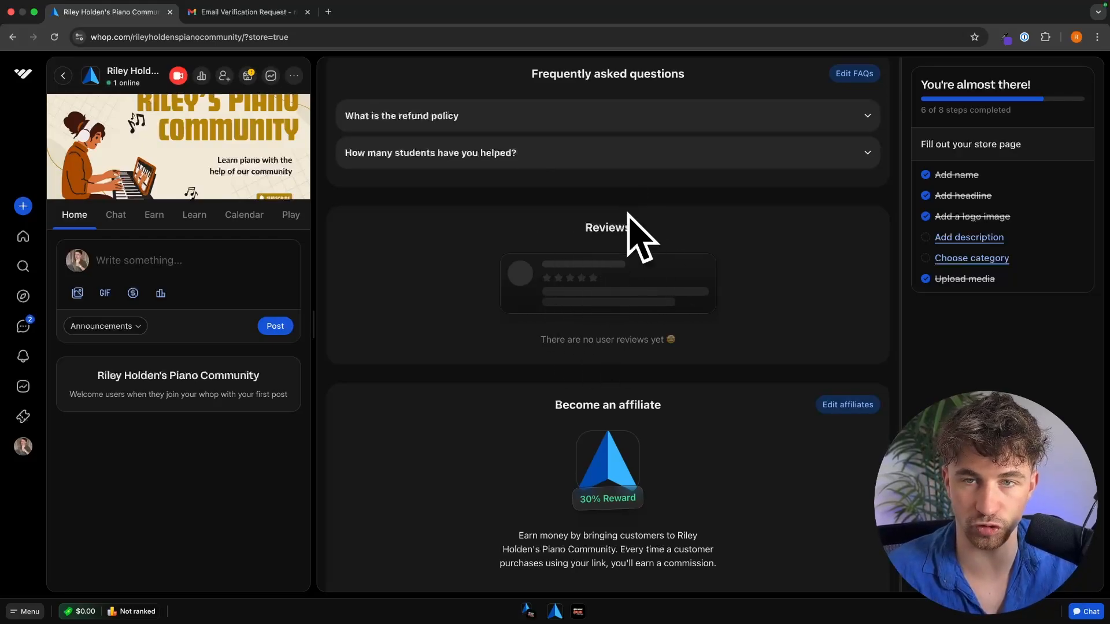
pyautogui.scroll(2, 767, 329)
pyautogui.scroll(1, 766, 327)
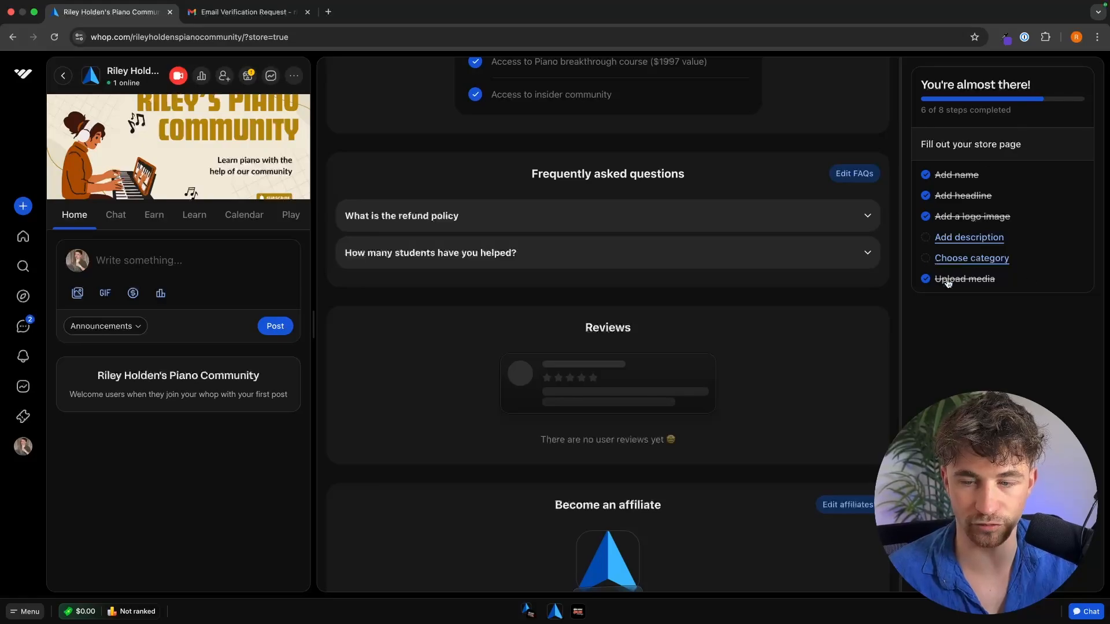
pyautogui.click(966, 243)
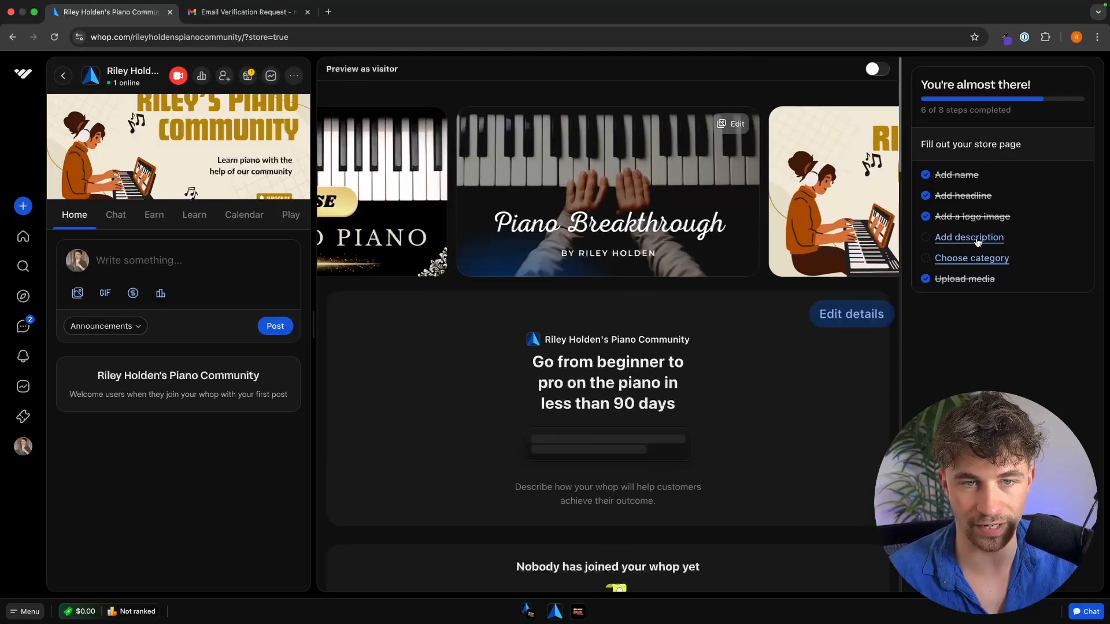
pyautogui.click(873, 310)
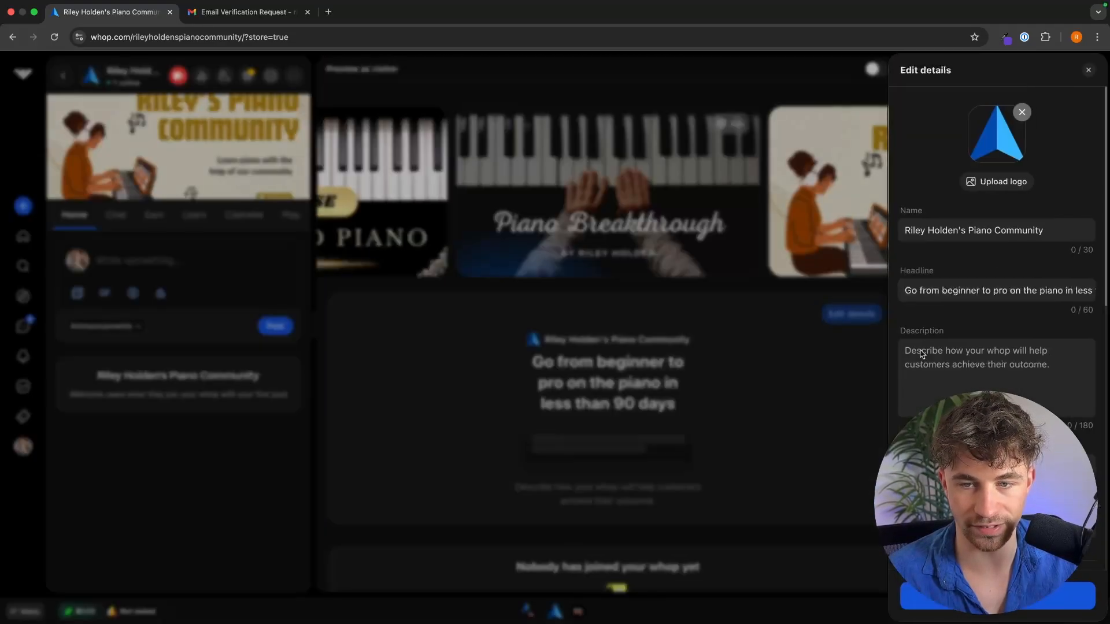
pyautogui.click(920, 350)
pyautogui.write('learn')
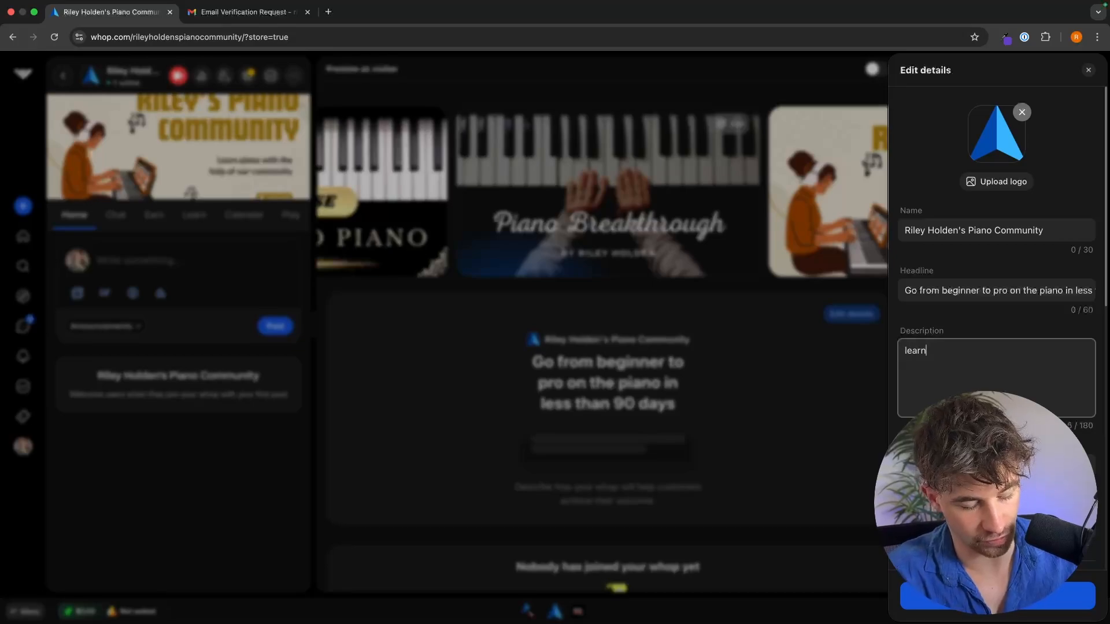
pyautogui.write(' piano')
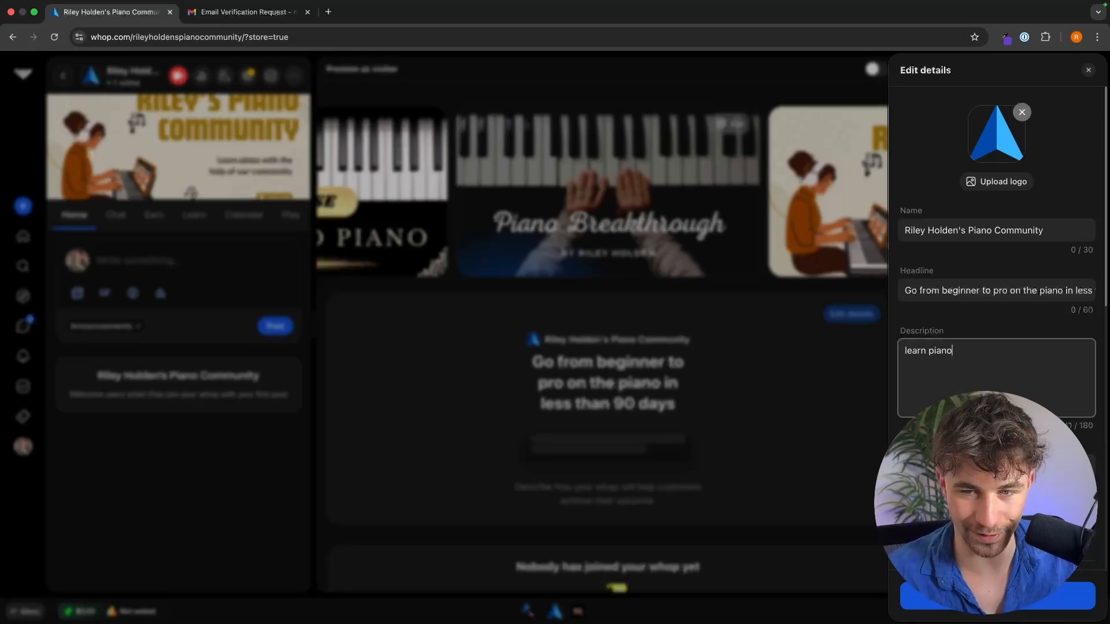
pyautogui.click(891, 375)
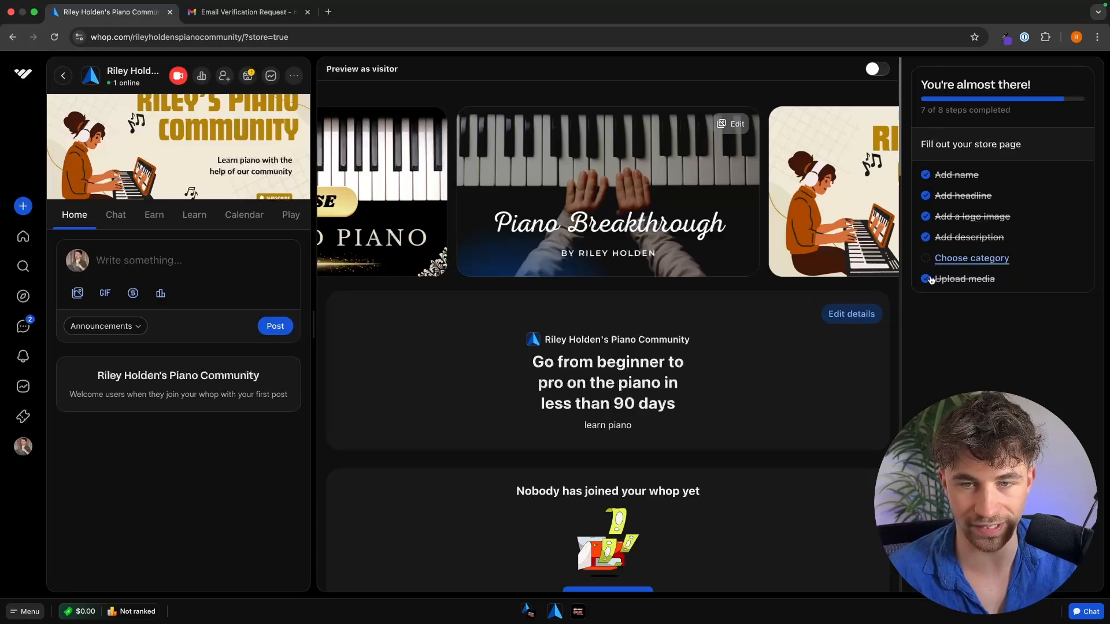
# Choose the category beginning with "Person" in the store page details and save the changes
pyautogui.click(851, 313)
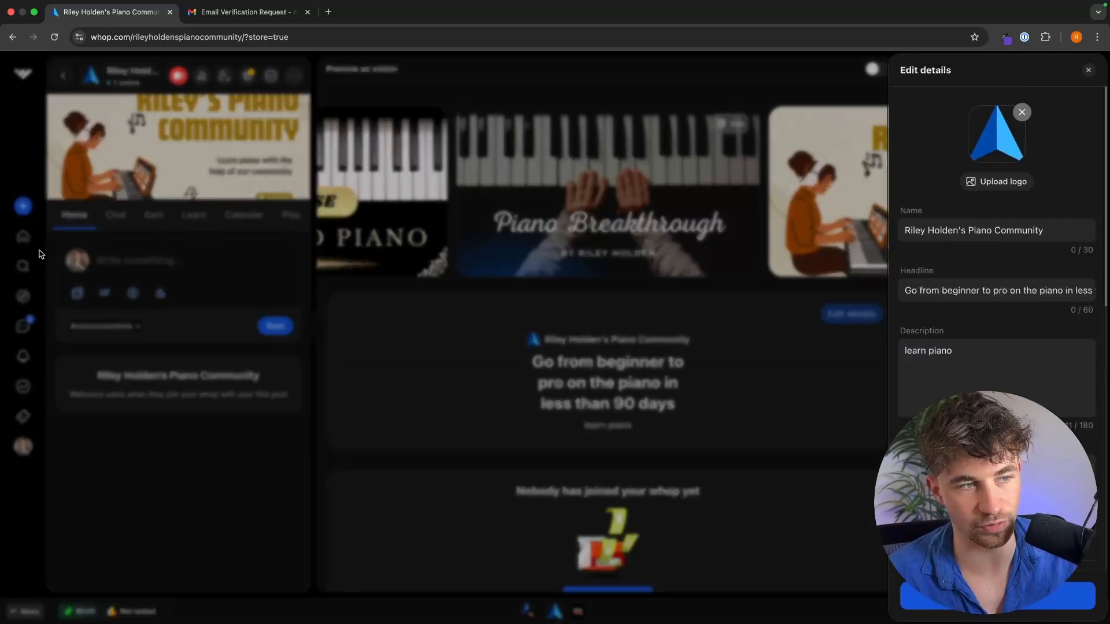
pyautogui.click(27, 299)
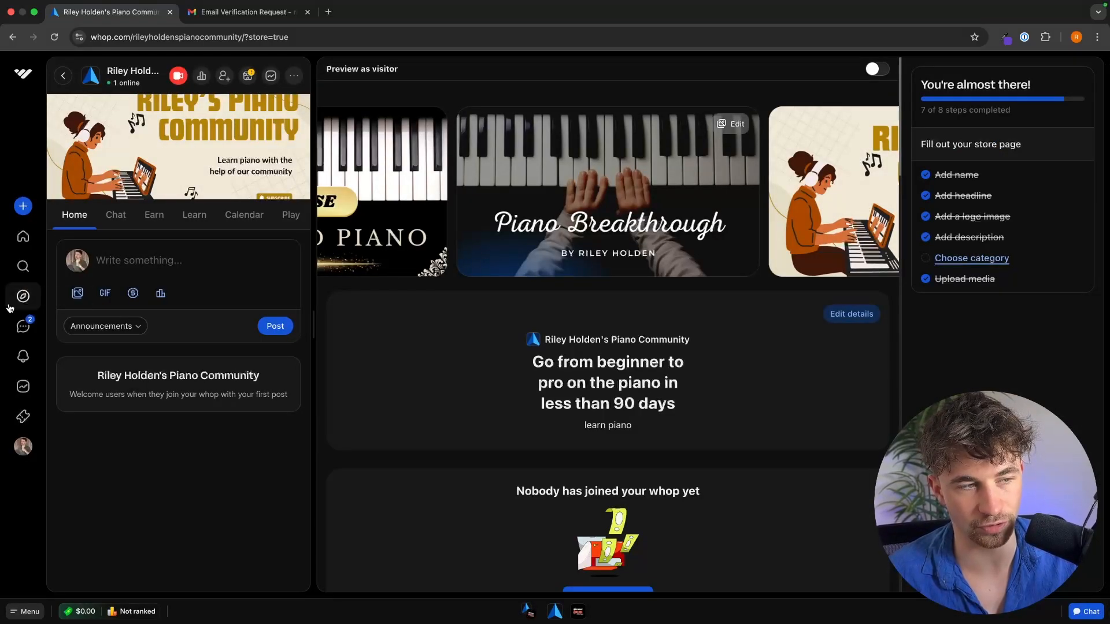
pyautogui.click(969, 258)
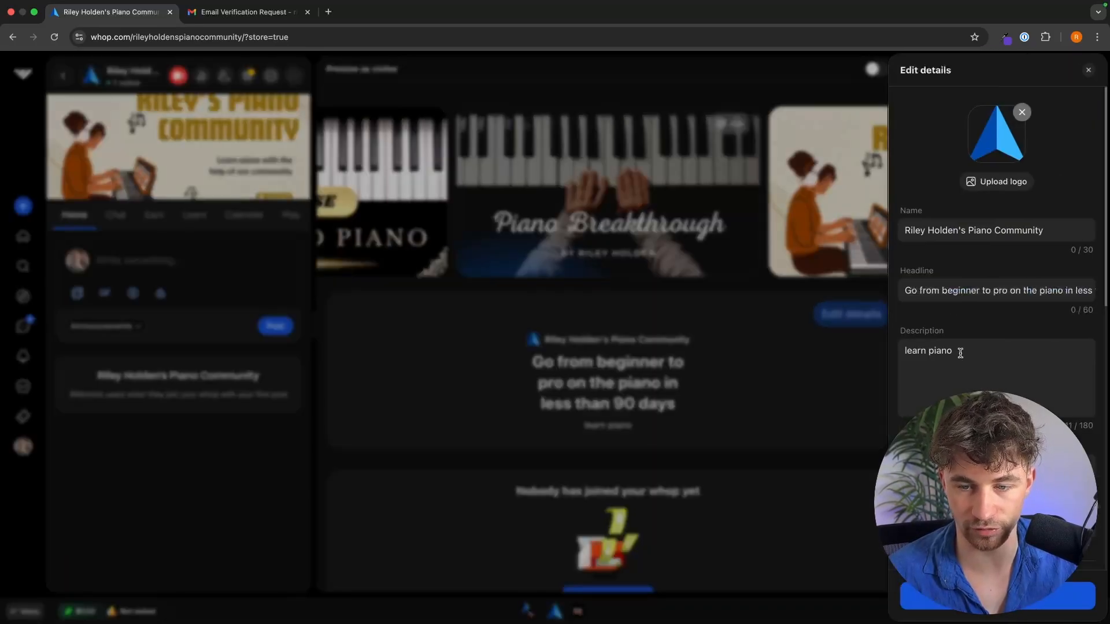
pyautogui.scroll(-3, 961, 350)
pyautogui.click(983, 406)
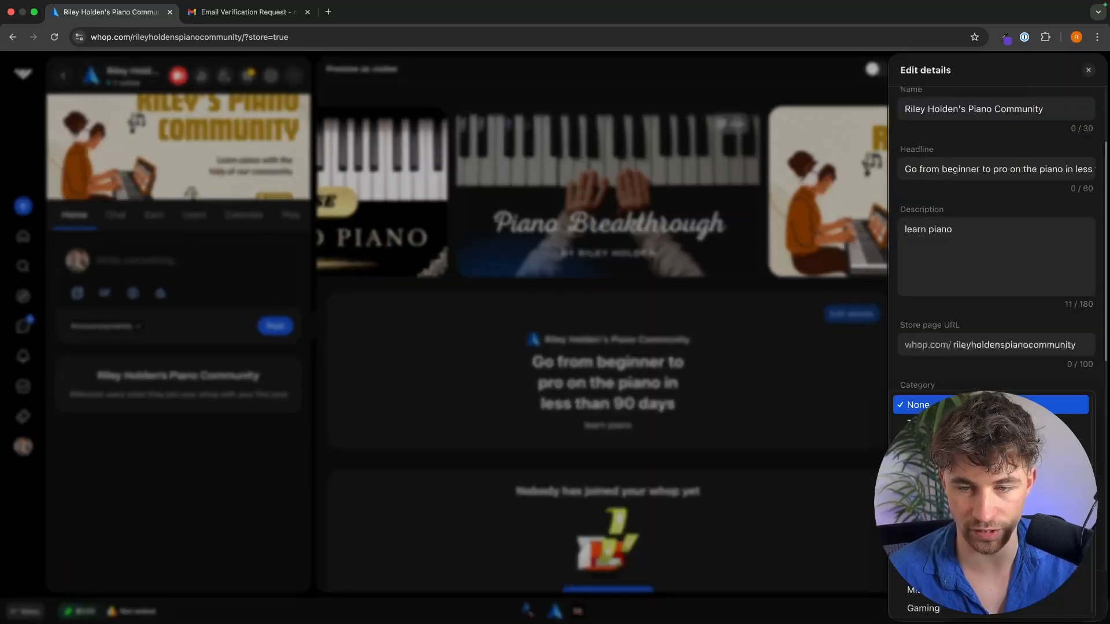
pyautogui.scroll(-3, 983, 428)
pyautogui.scroll(3, 954, 330)
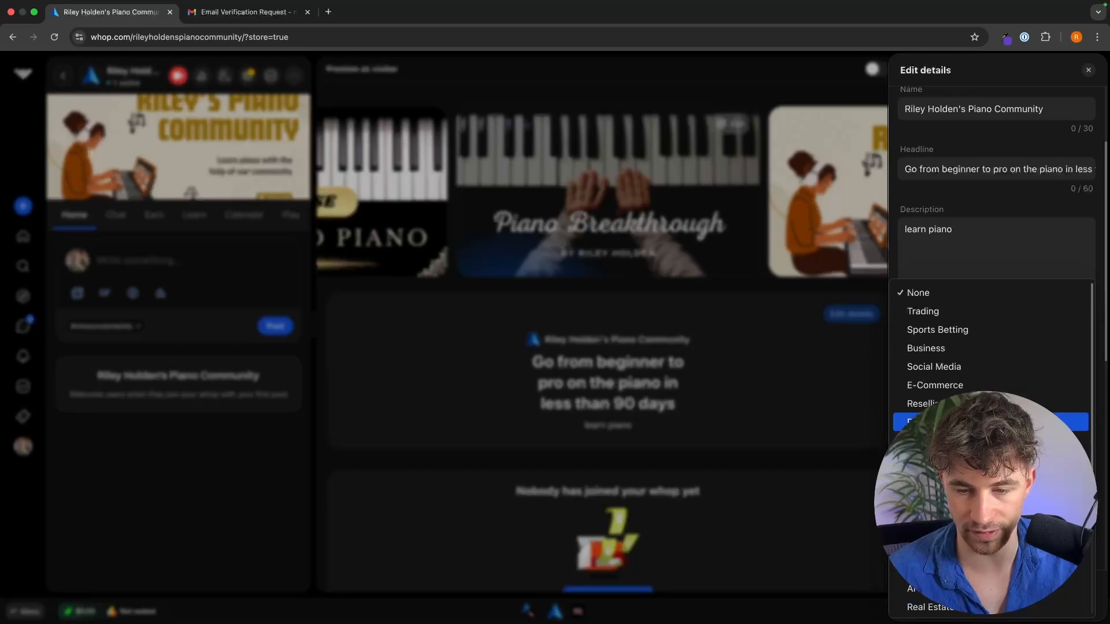
pyautogui.click(955, 327)
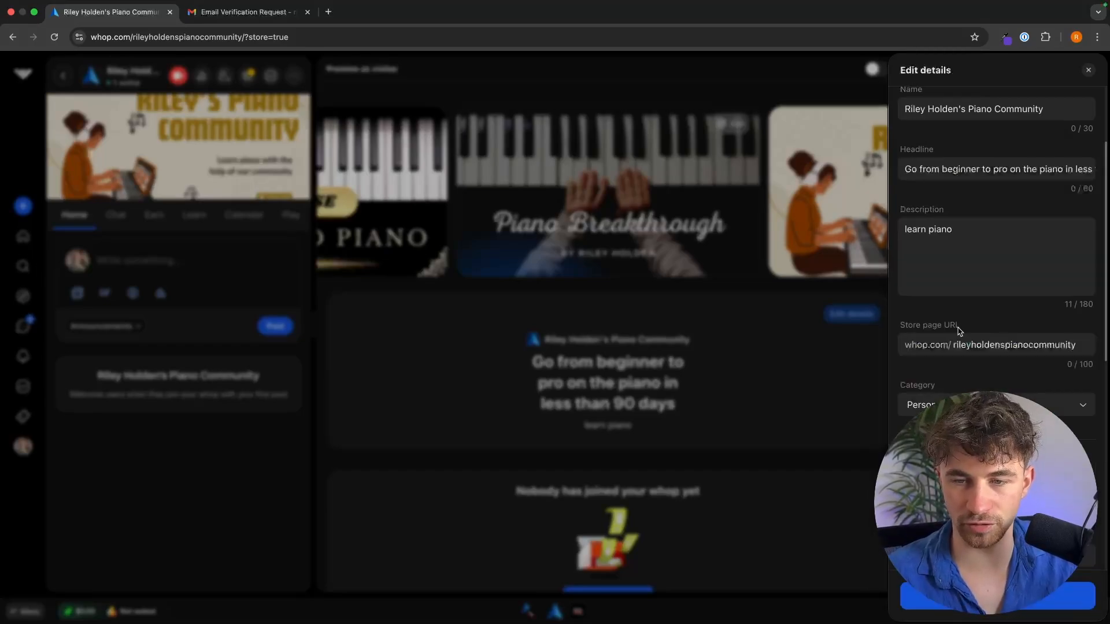
pyautogui.click(925, 597)
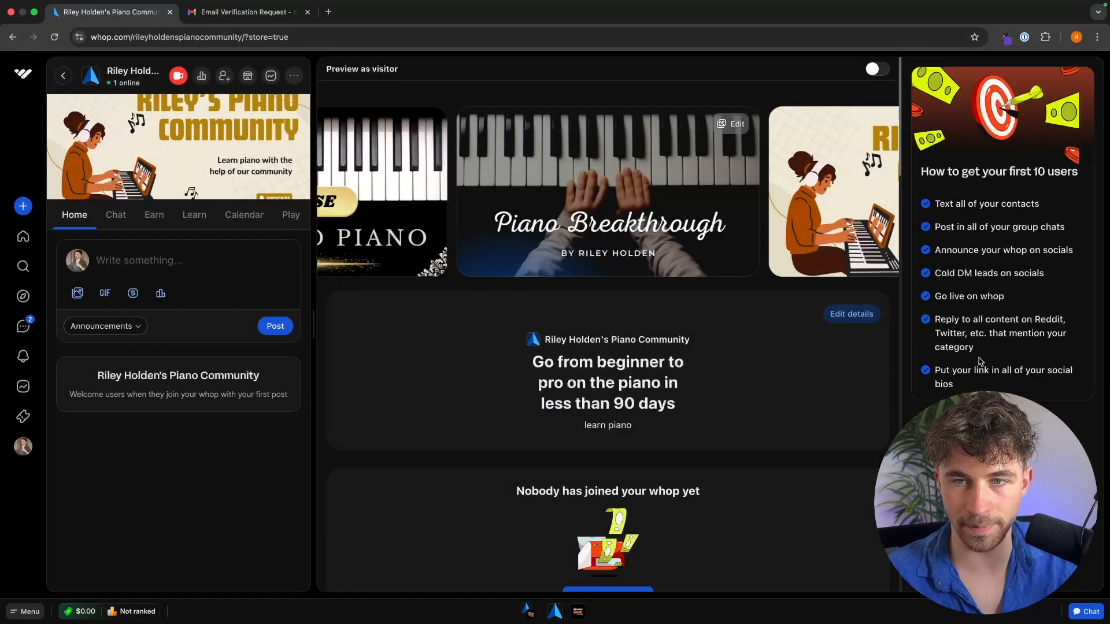
# Open the community's dashboard and copy its public Whop link
pyautogui.scroll(-1, 806, 337)
pyautogui.scroll(1, 807, 337)
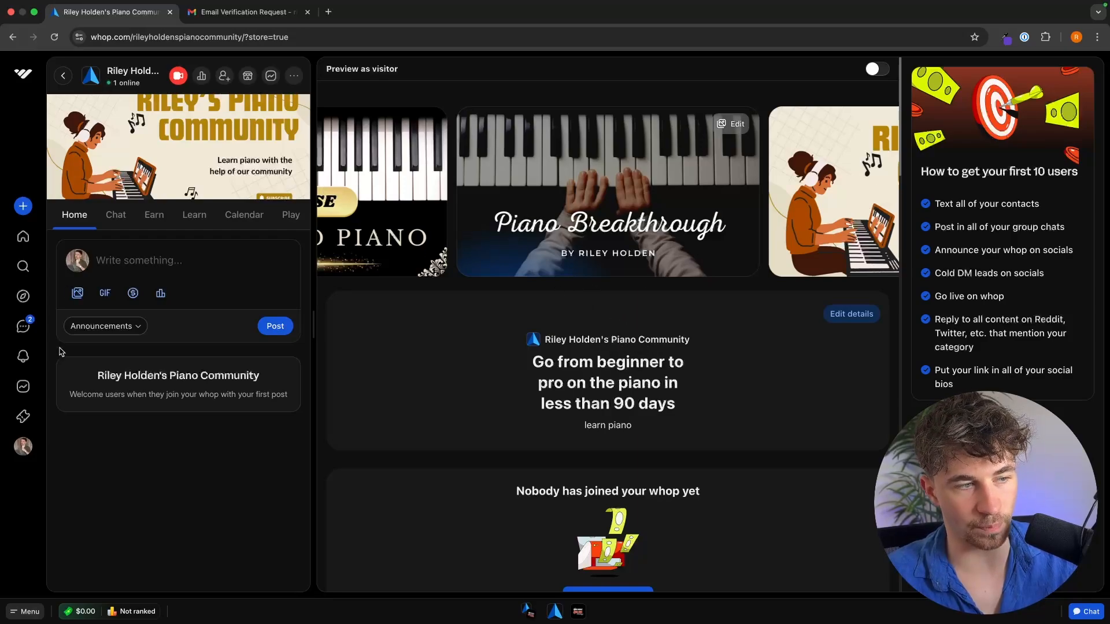
pyautogui.click(17, 388)
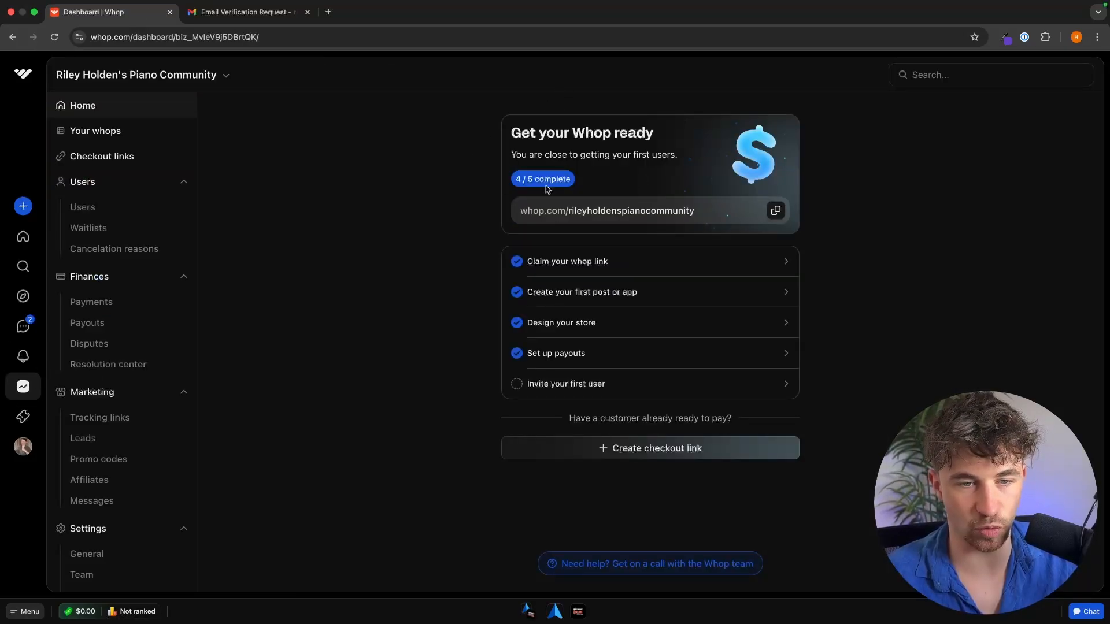
pyautogui.click(775, 210)
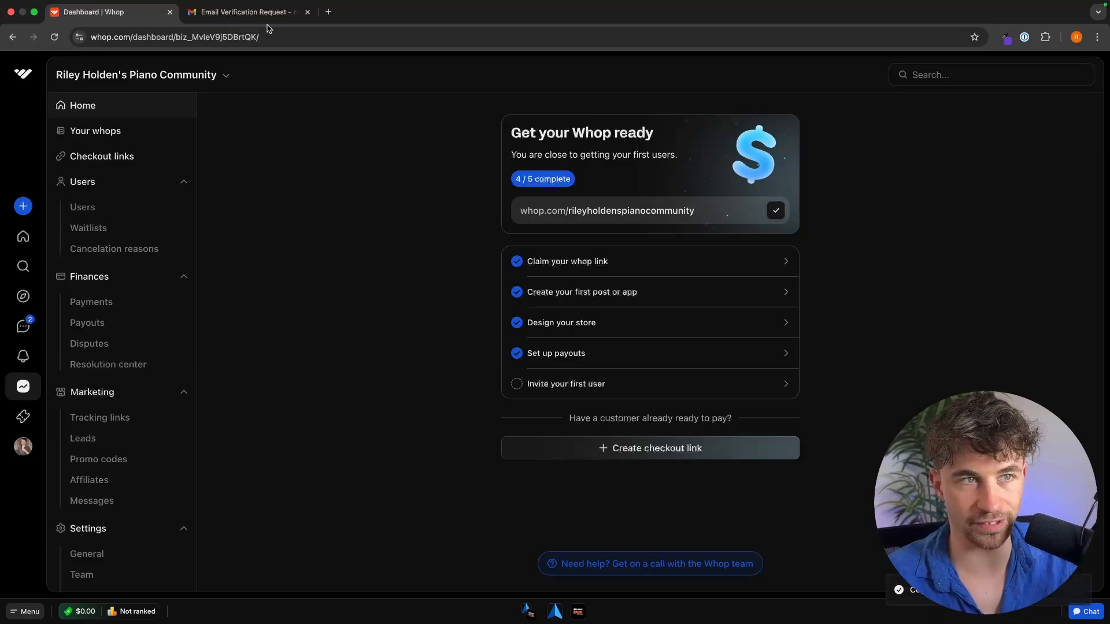
# Try to view the store page as a visitor by opening the copied link in a new browser tab
pyautogui.click(327, 12)
pyautogui.press('super+v')
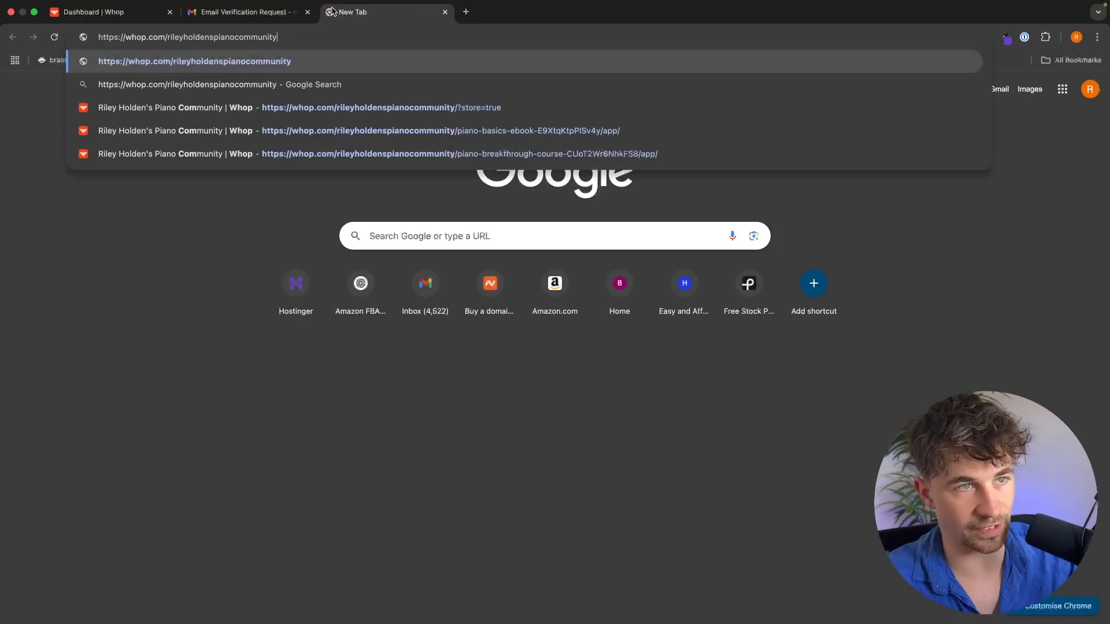
pyautogui.press('Return')
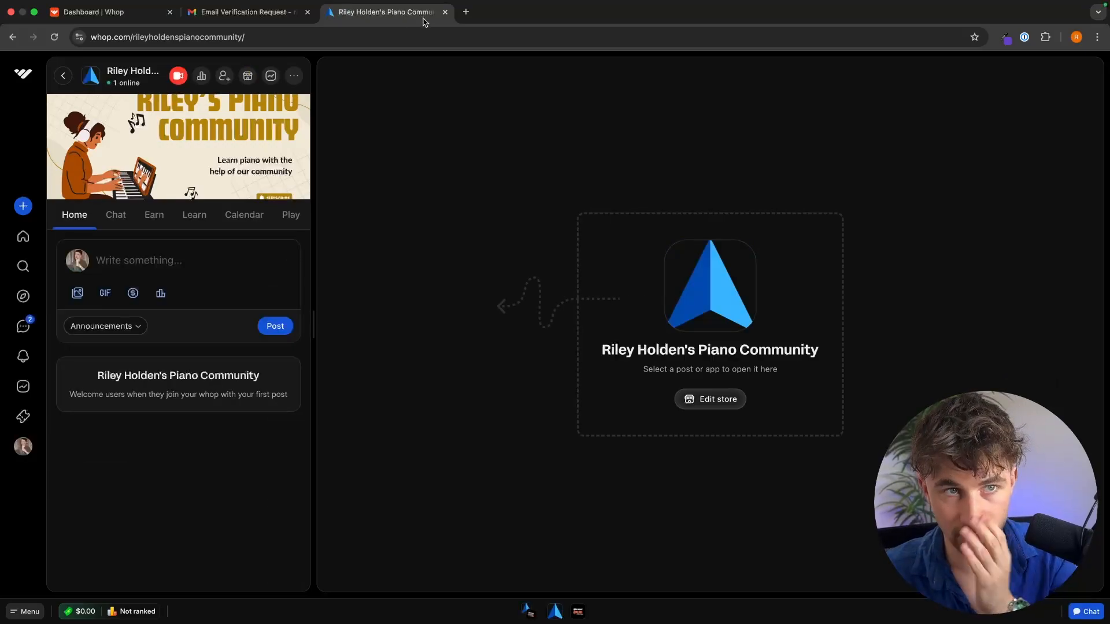
pyautogui.click(446, 11)
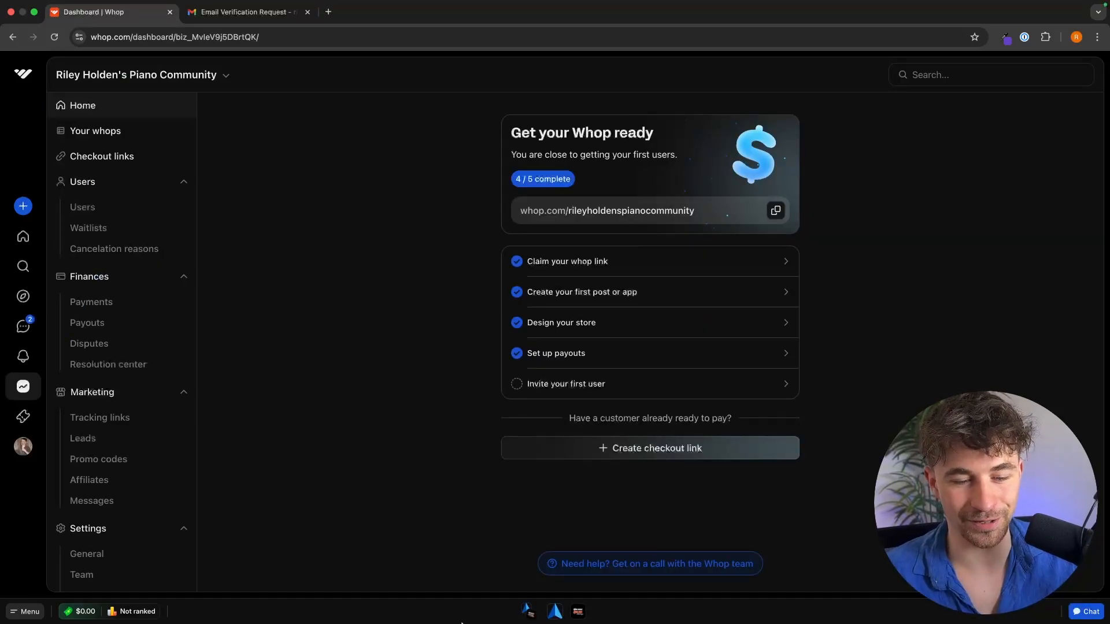
# Open the copied community link in a new Chrome incognito window to view the store page as a visitor
pyautogui.moveTo(461, 621)
pyautogui.rightClick(428, 596)
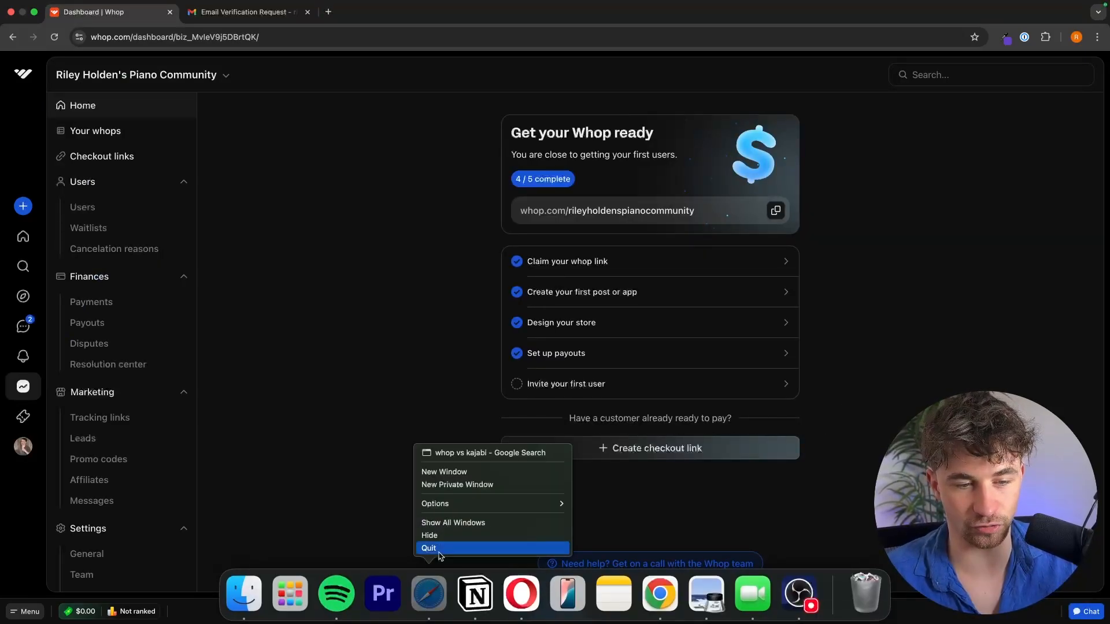
pyautogui.click(655, 608)
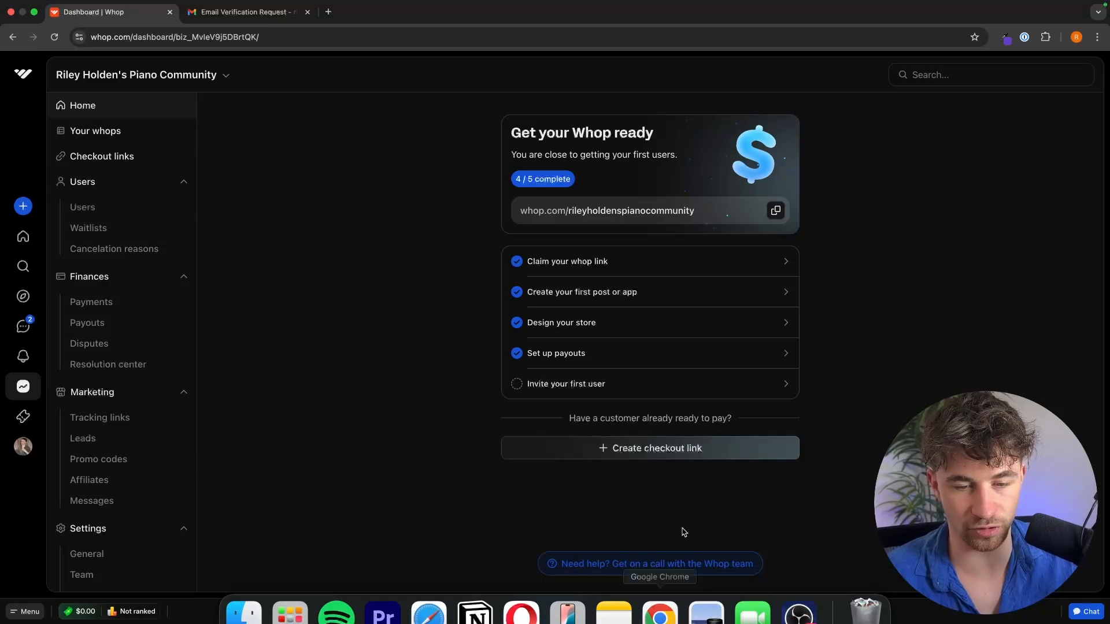
pyautogui.rightClick(678, 604)
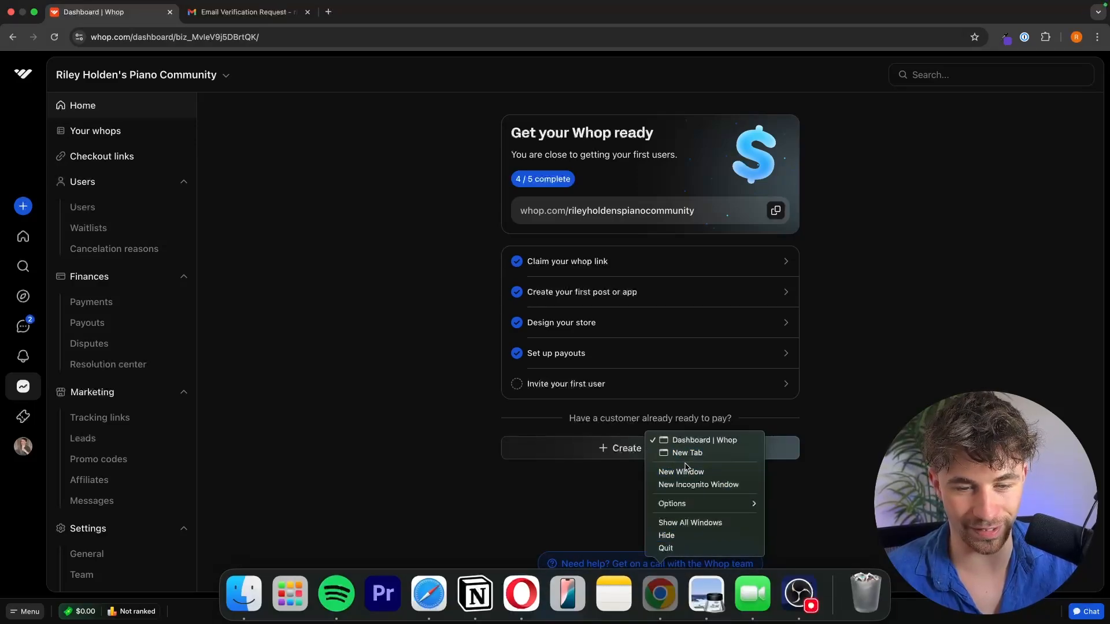
pyautogui.click(687, 484)
pyautogui.press('super+v')
pyautogui.press('Return')
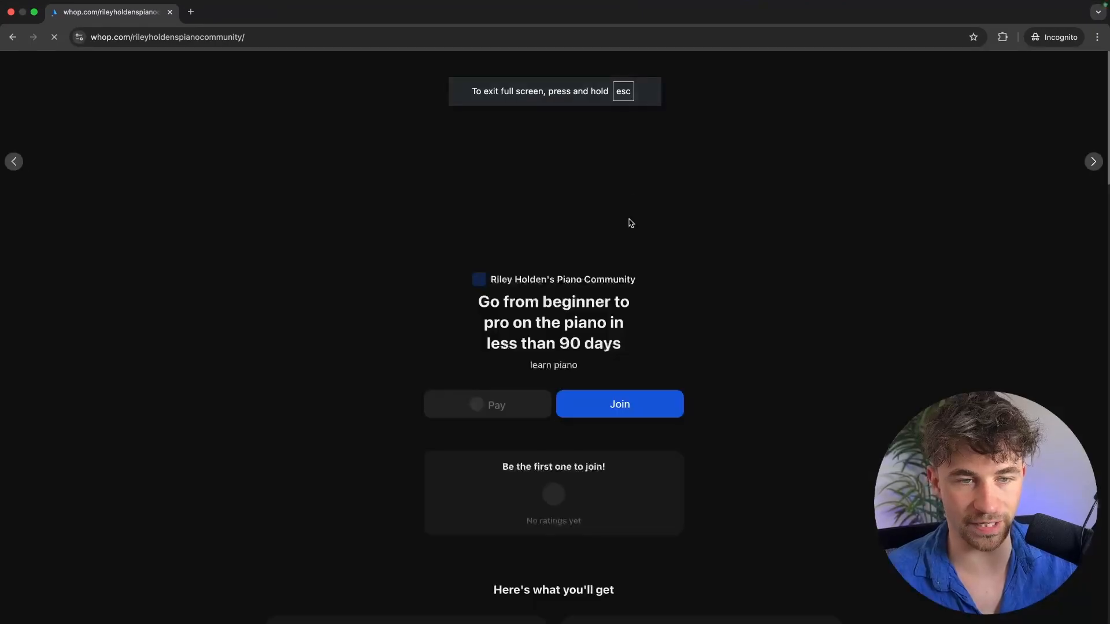
# Review the store page as a visitor, including the 1 Month and 1 Lifetime pricing options for joining, and close the pricing dialog
pyautogui.scroll(-10, 668, 310)
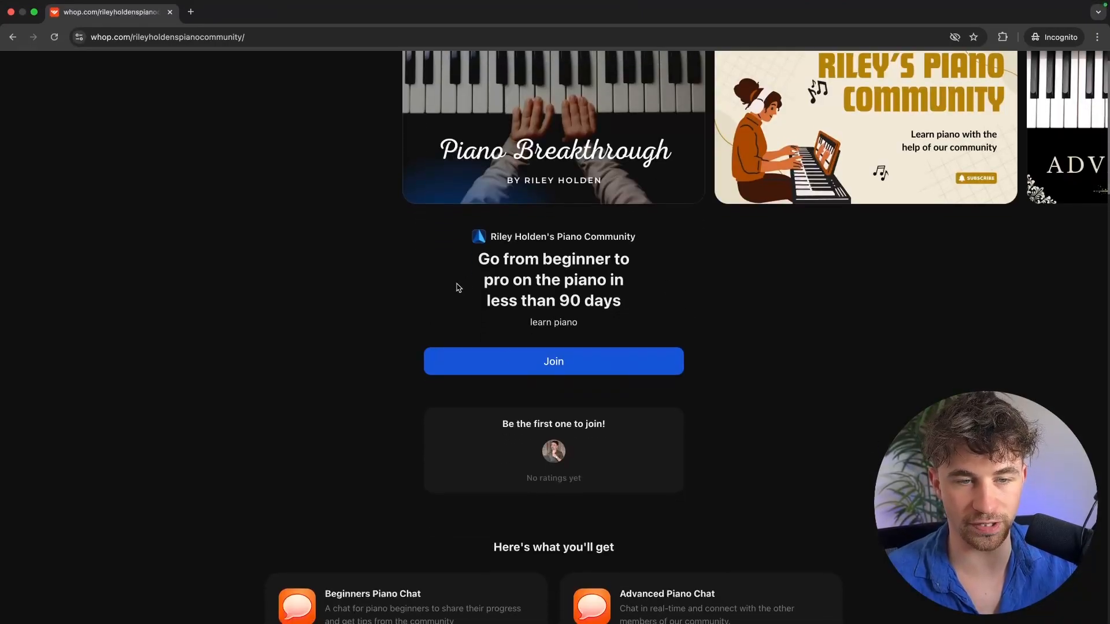
pyautogui.scroll(-8, 673, 244)
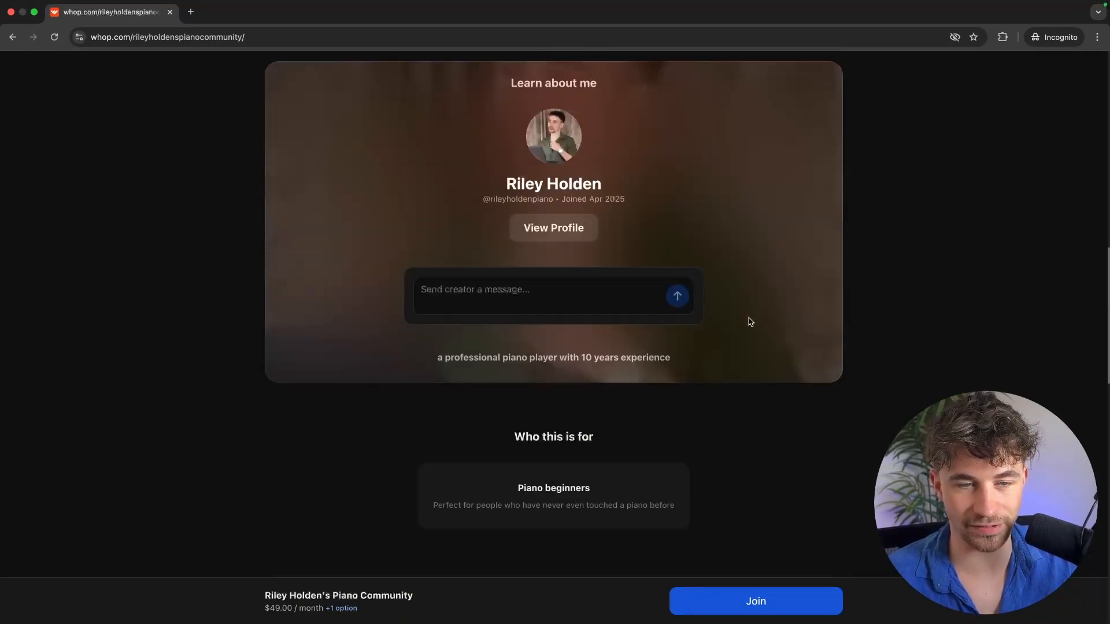
pyautogui.scroll(-2, 864, 277)
pyautogui.scroll(20, 863, 276)
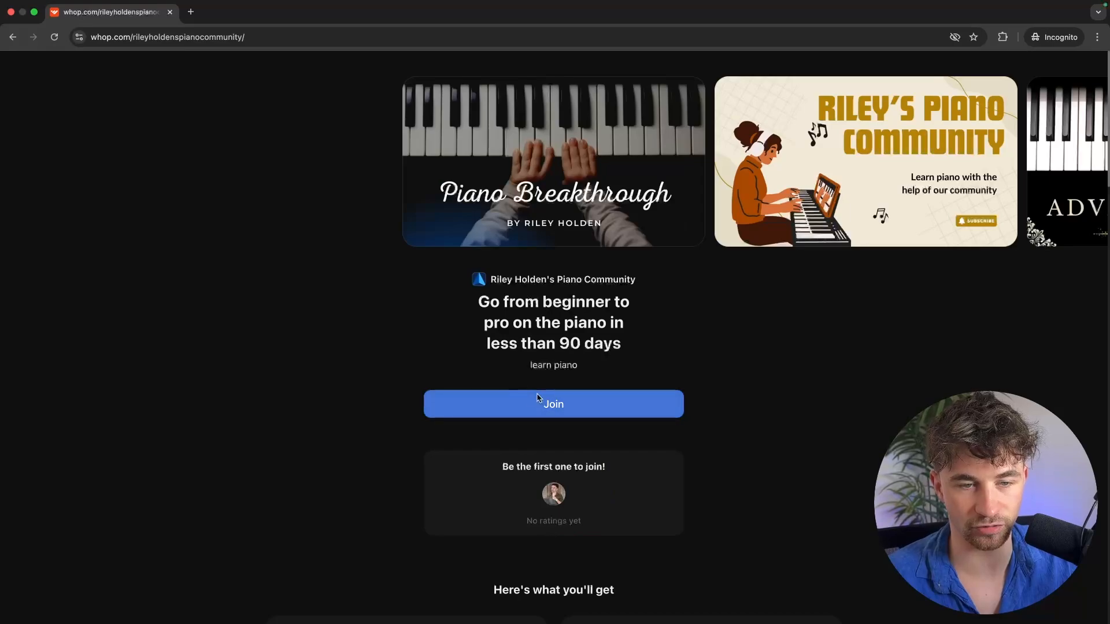
pyautogui.click(537, 397)
pyautogui.click(496, 312)
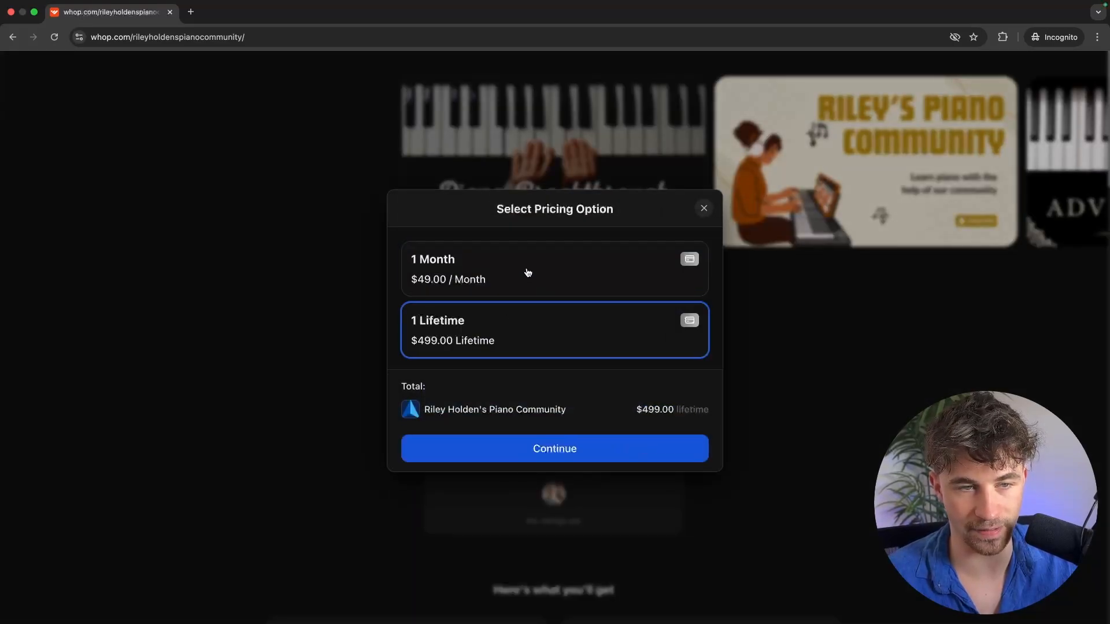
pyautogui.click(525, 275)
pyautogui.click(703, 209)
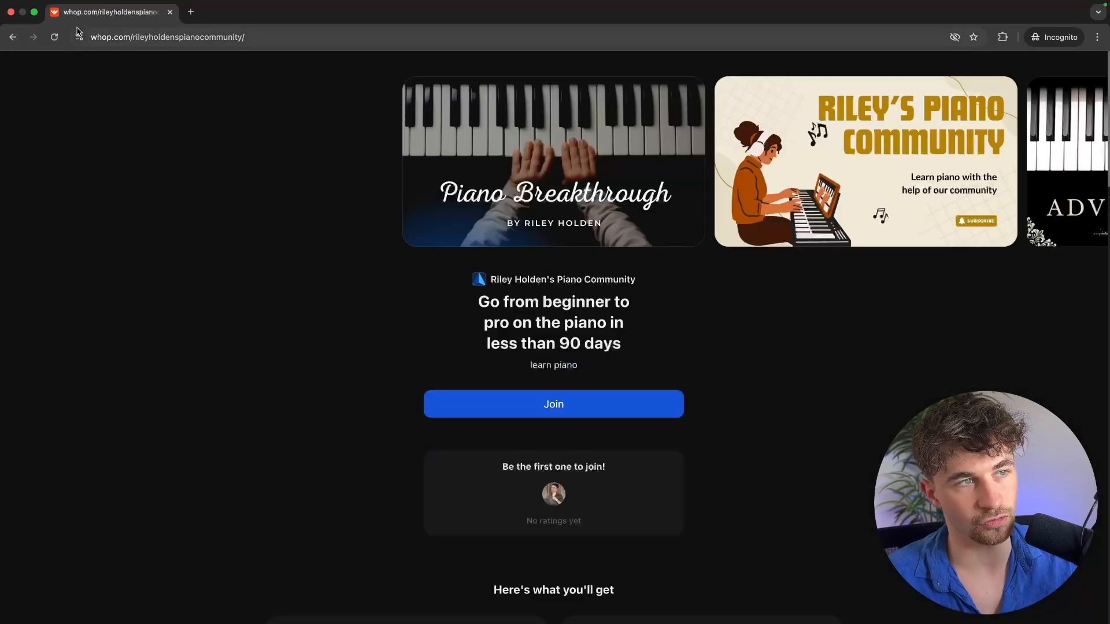
# Return to the regular browser window, open youtube.com in a new tab and decline the Premium renewal offer
pyautogui.hotkey('ctrl', 'Left')
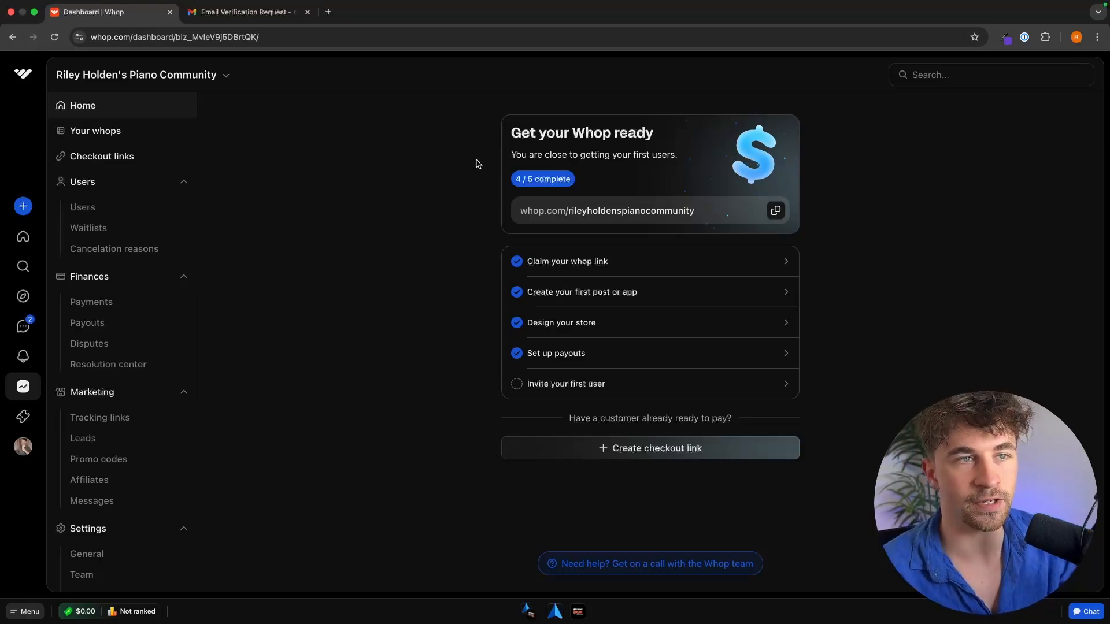
pyautogui.press('super+t')
pyautogui.write('youtube.com')
pyautogui.press('Return')
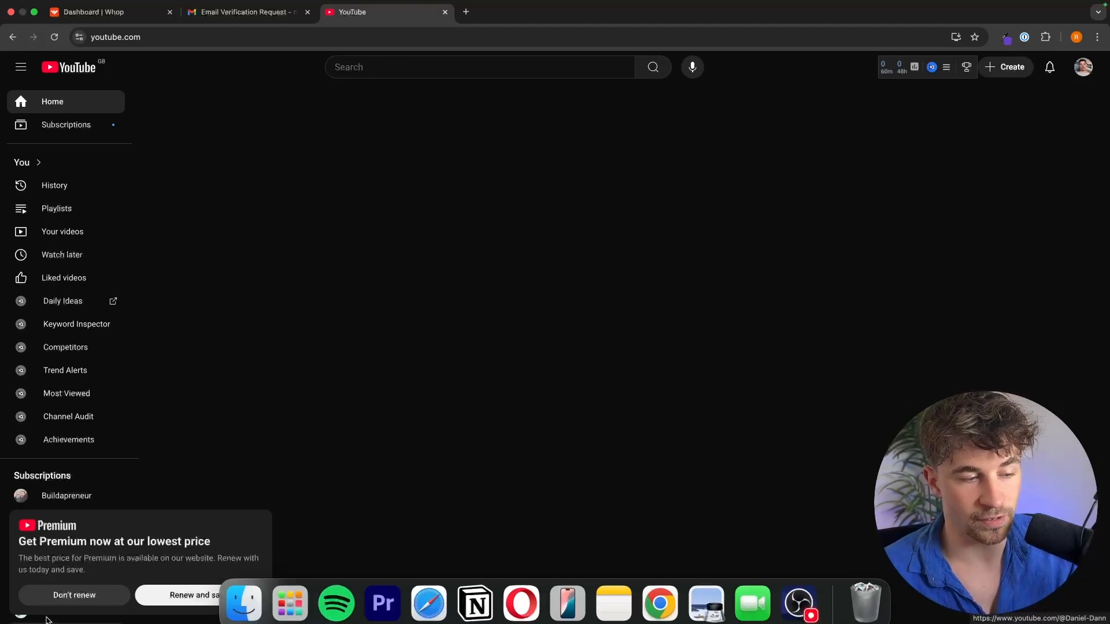
pyautogui.click(74, 595)
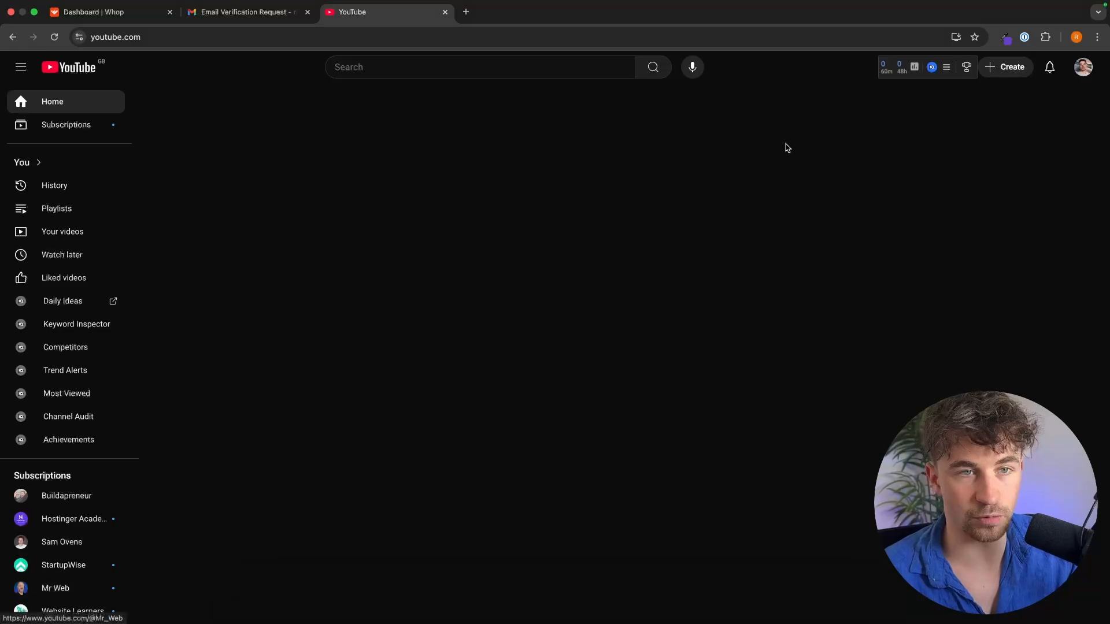
# Search YouTube for "pinao tutoria" and extend the query to "pinao tutorial"
pyautogui.click(566, 62)
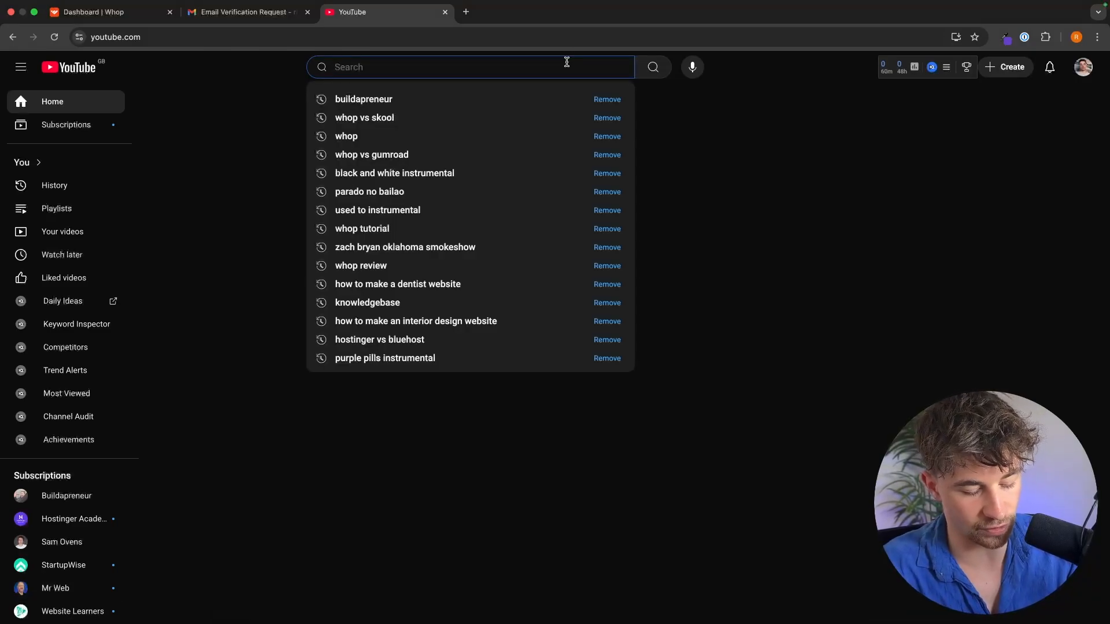
pyautogui.write('pinao tutoria')
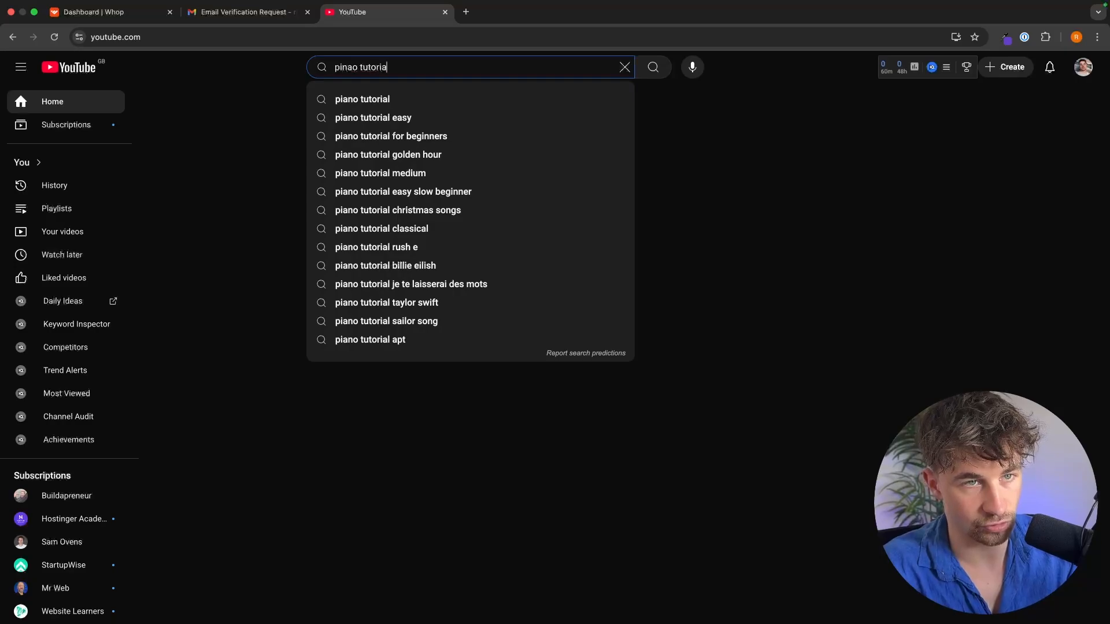
pyautogui.press('Return')
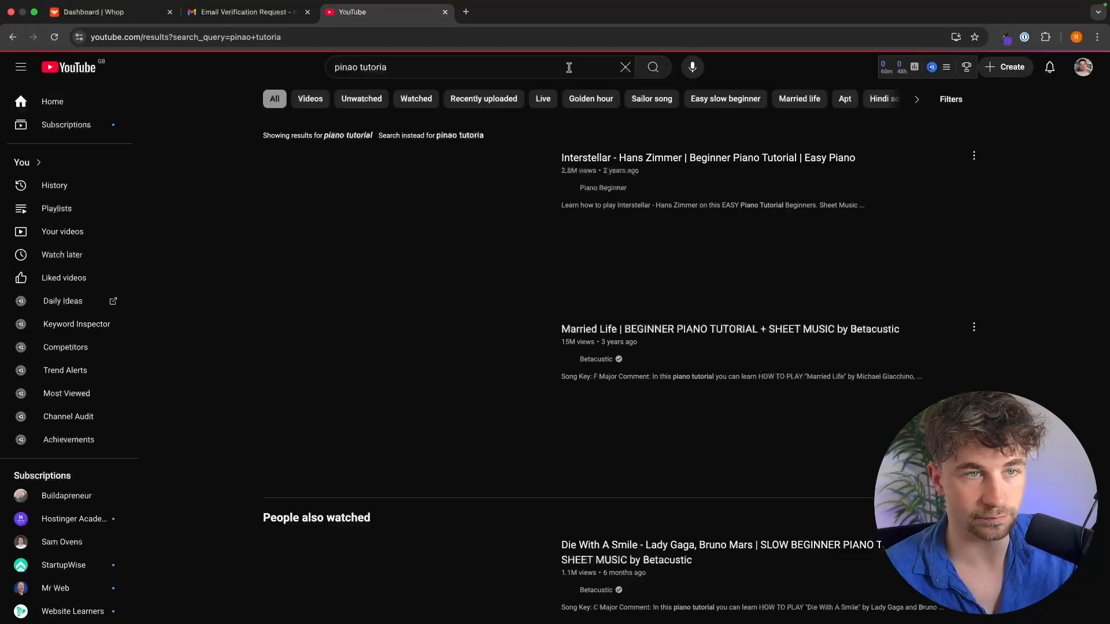
pyautogui.click(416, 67)
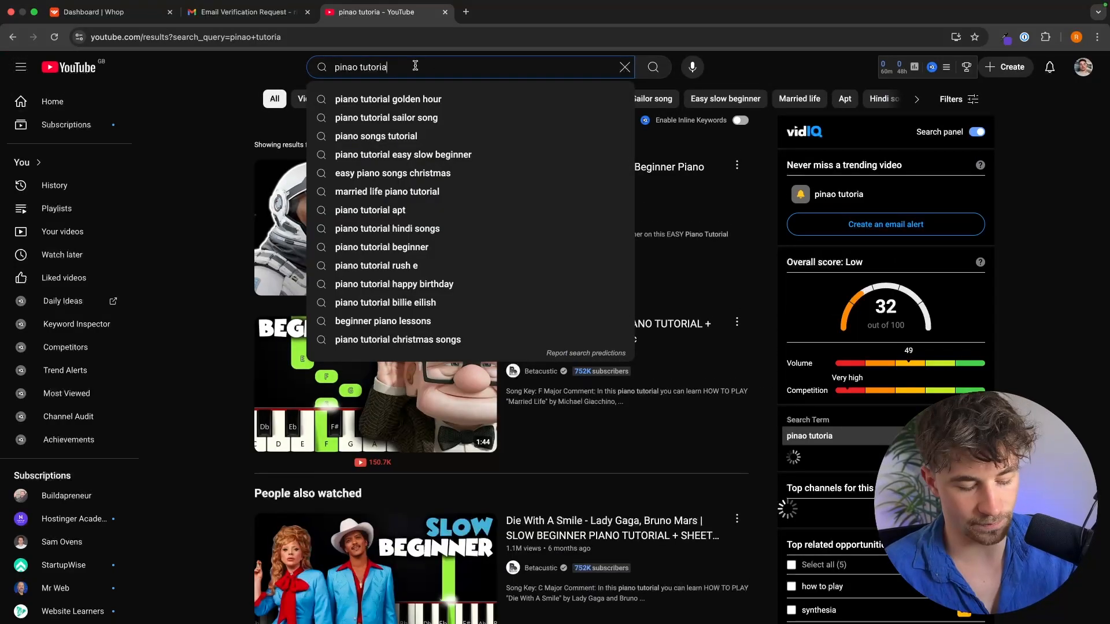
pyautogui.write('l')
# Create a blank Google Sheets spreadsheet in a new tab and enter the heading "Video idea" in cell A2
pyautogui.click(466, 13)
pyautogui.write('sheets')
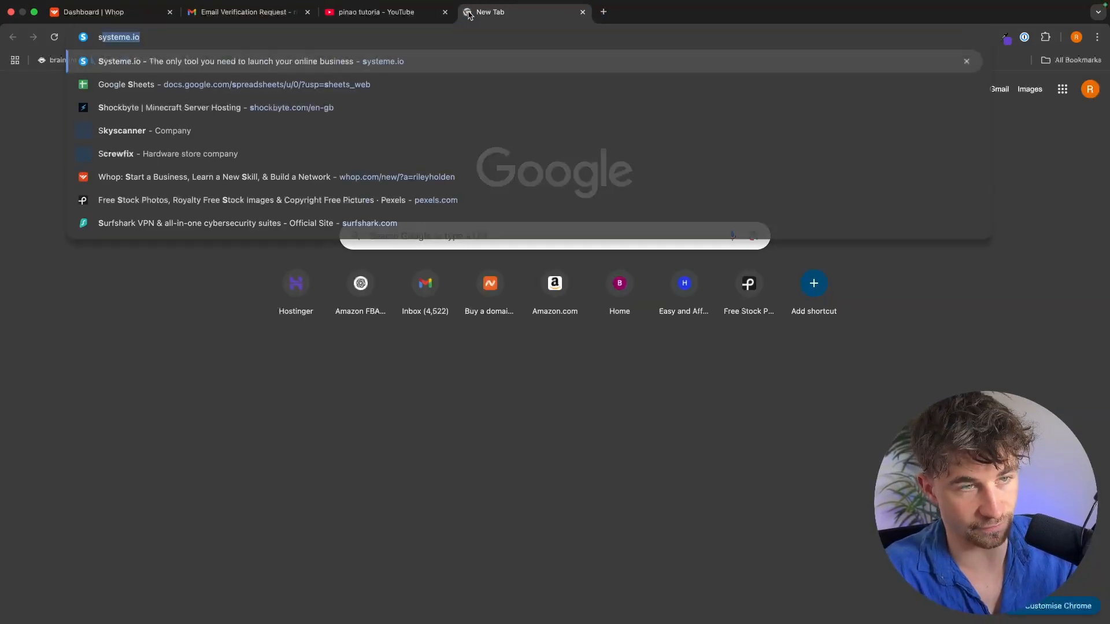
pyautogui.press('Return')
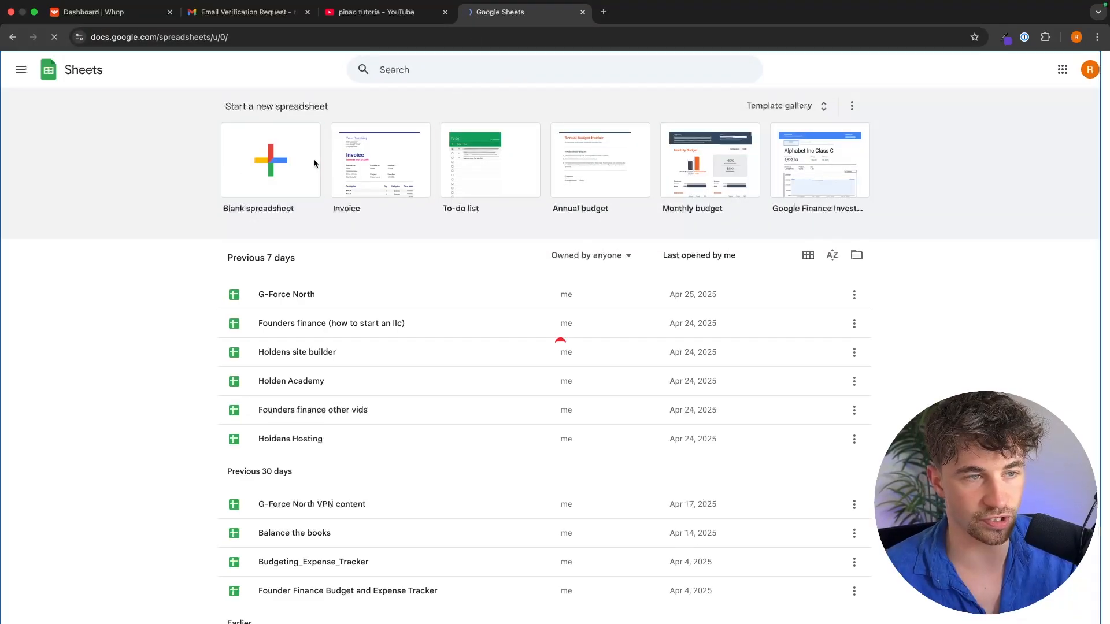
pyautogui.click(277, 192)
pyautogui.click(60, 166)
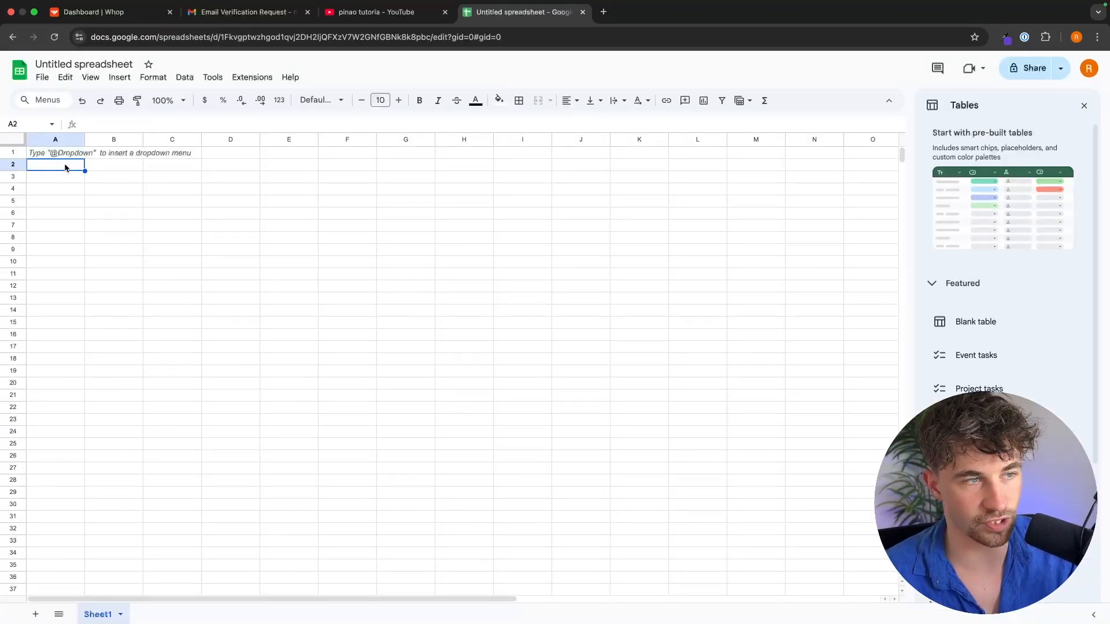
pyautogui.write('Vid')
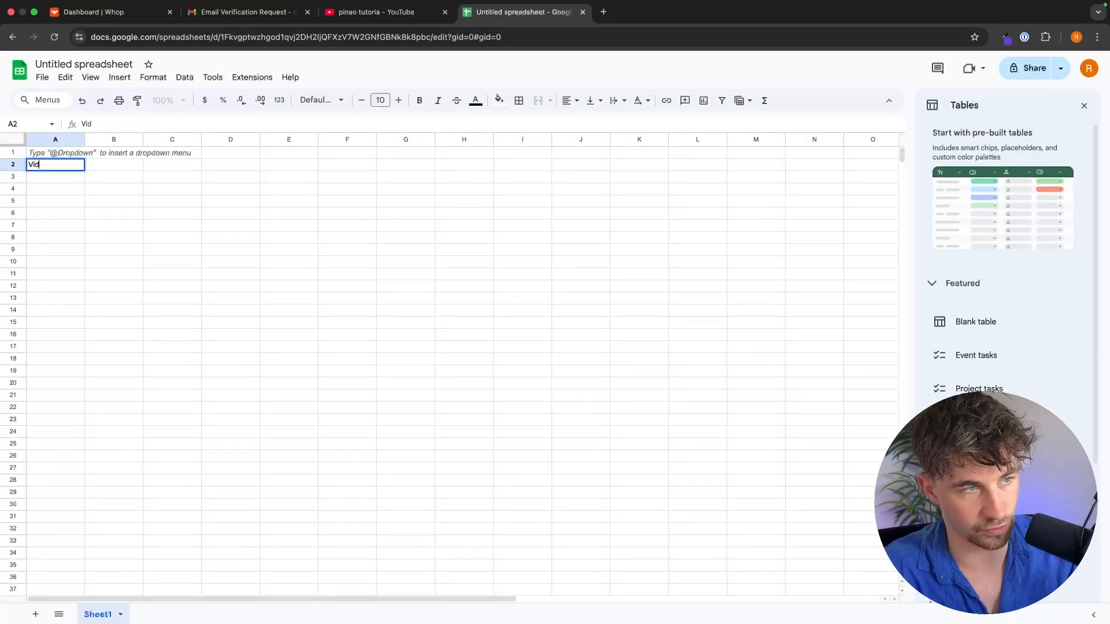
pyautogui.write('eo idea')
pyautogui.press('Return')
# Switch back to YouTube, search for "piano tutorial" and look through the results for popular video ideas
pyautogui.click(333, 17)
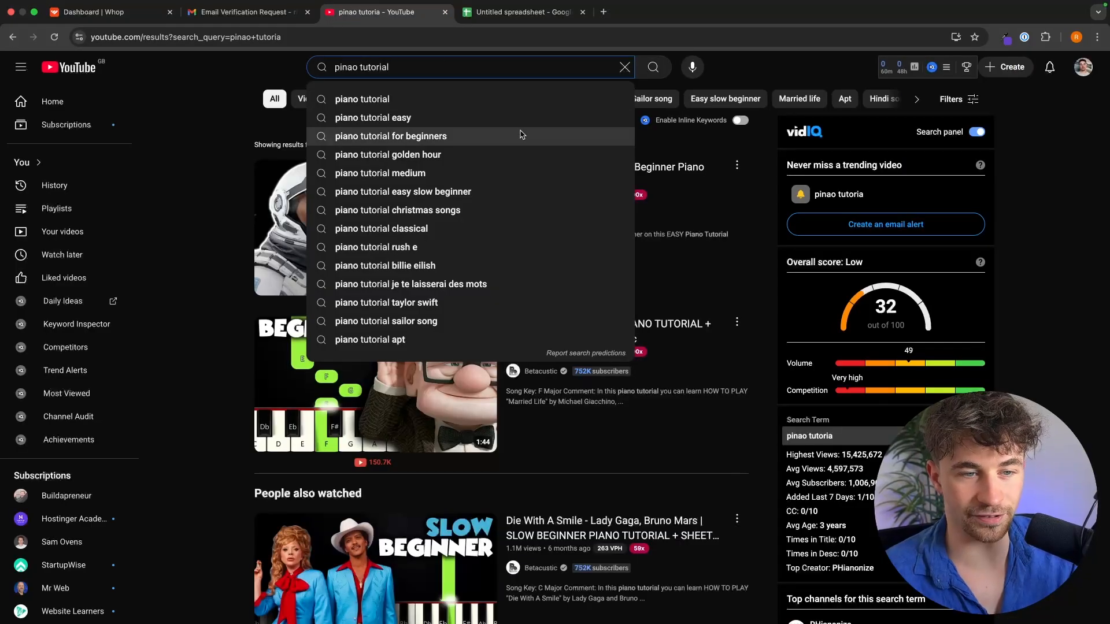
pyautogui.click(451, 99)
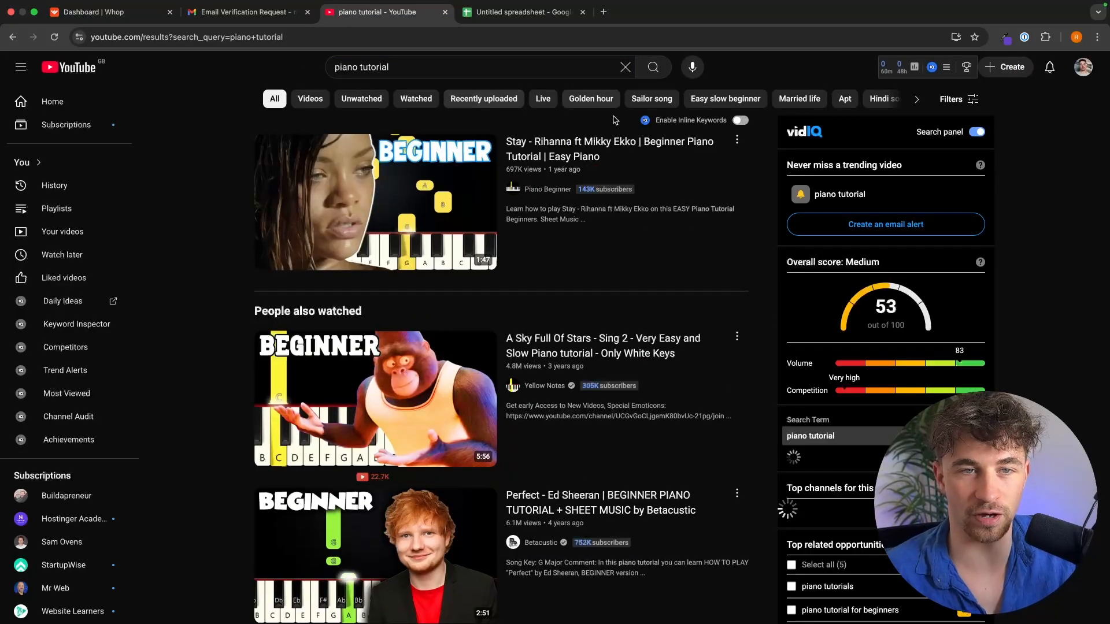
pyautogui.scroll(-3, 755, 353)
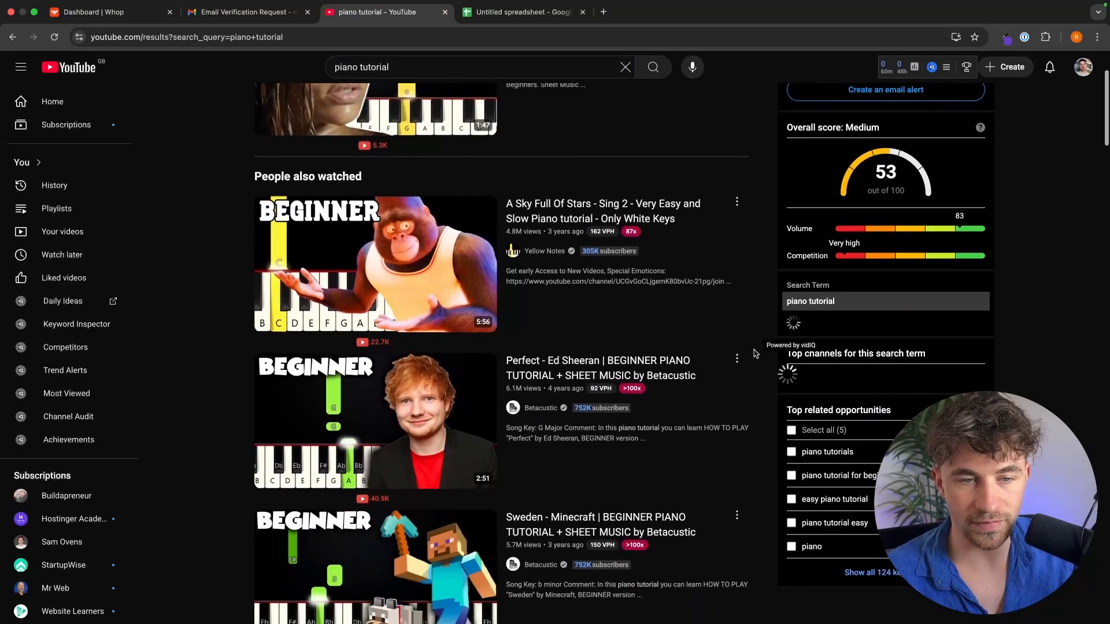
pyautogui.scroll(-5, 755, 353)
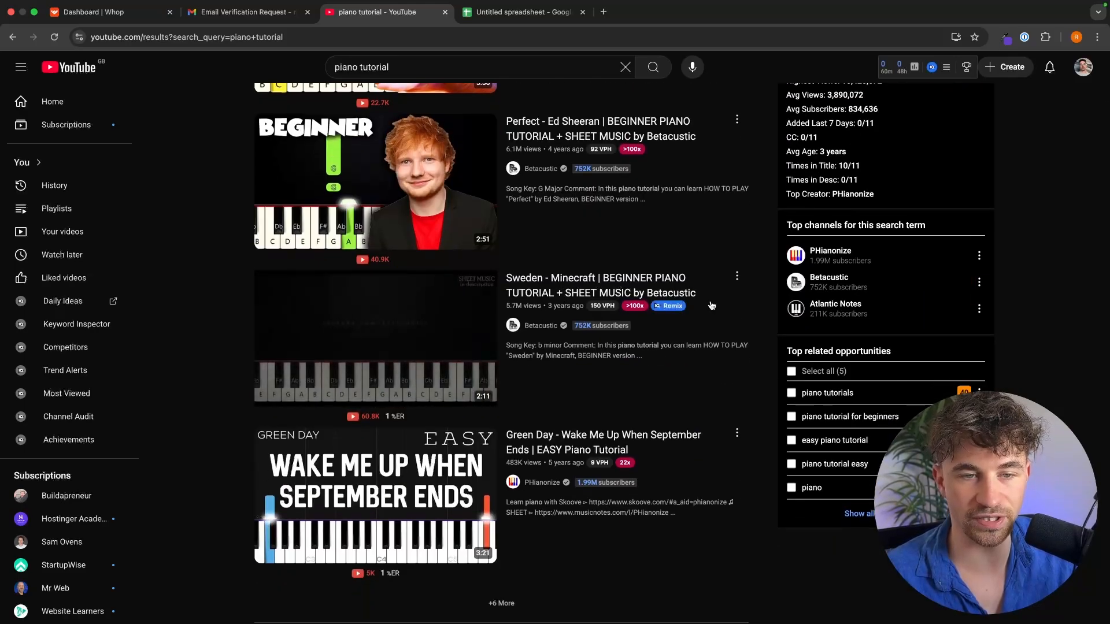
# Switch to the spreadsheet and enter "Sweden minecraft piano tutorial" in cell A3 as a video idea
pyautogui.click(517, 11)
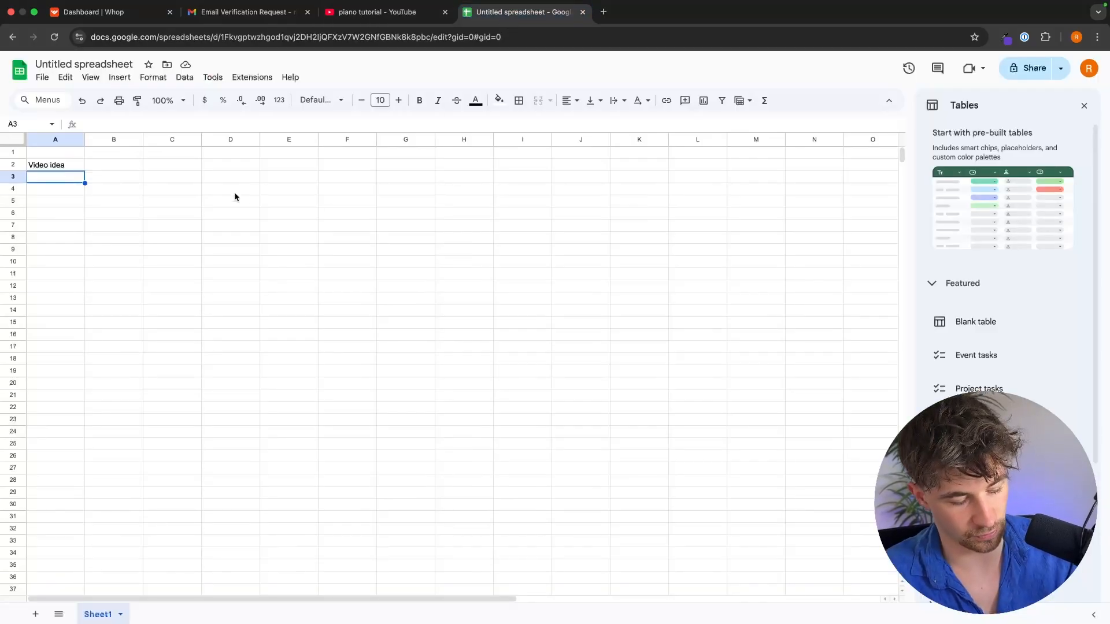
pyautogui.write('s')
pyautogui.write('S')
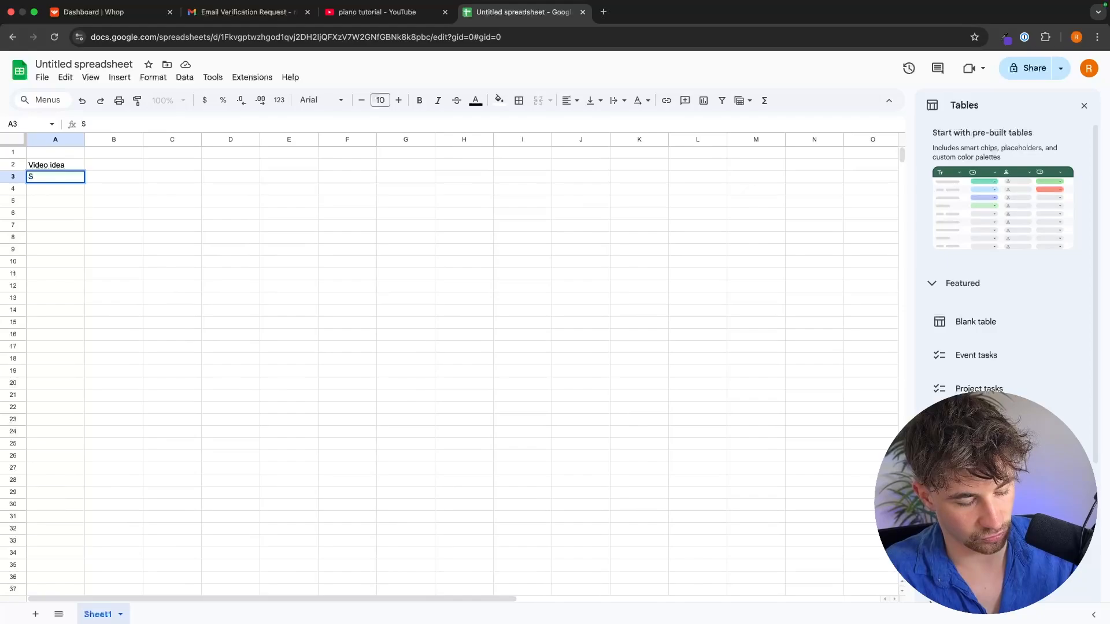
pyautogui.write('weden mine')
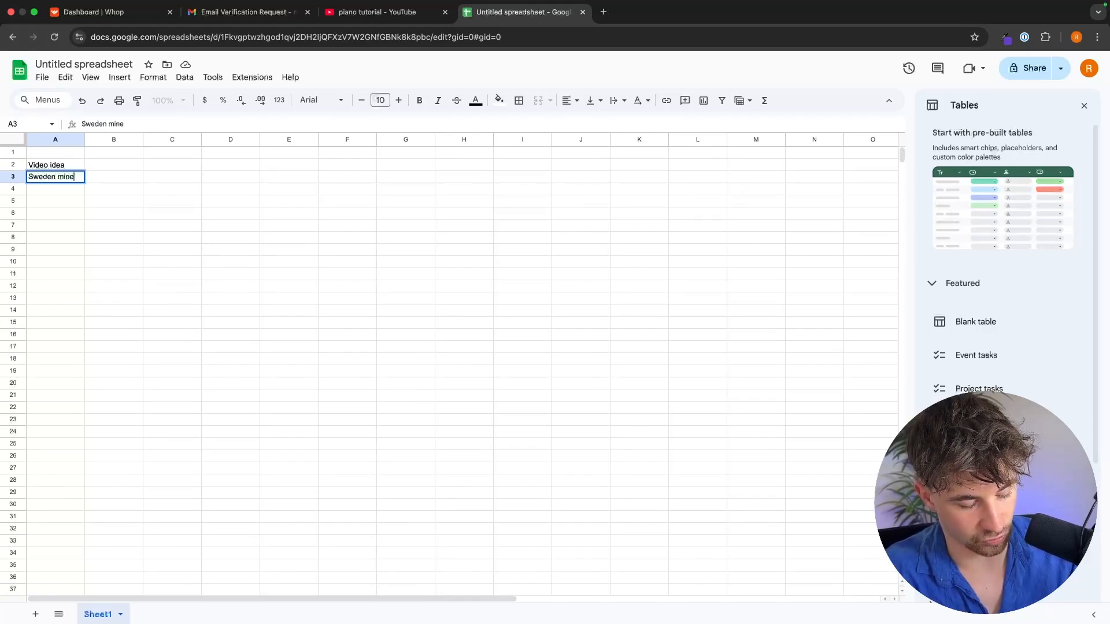
pyautogui.write('craft piano tut')
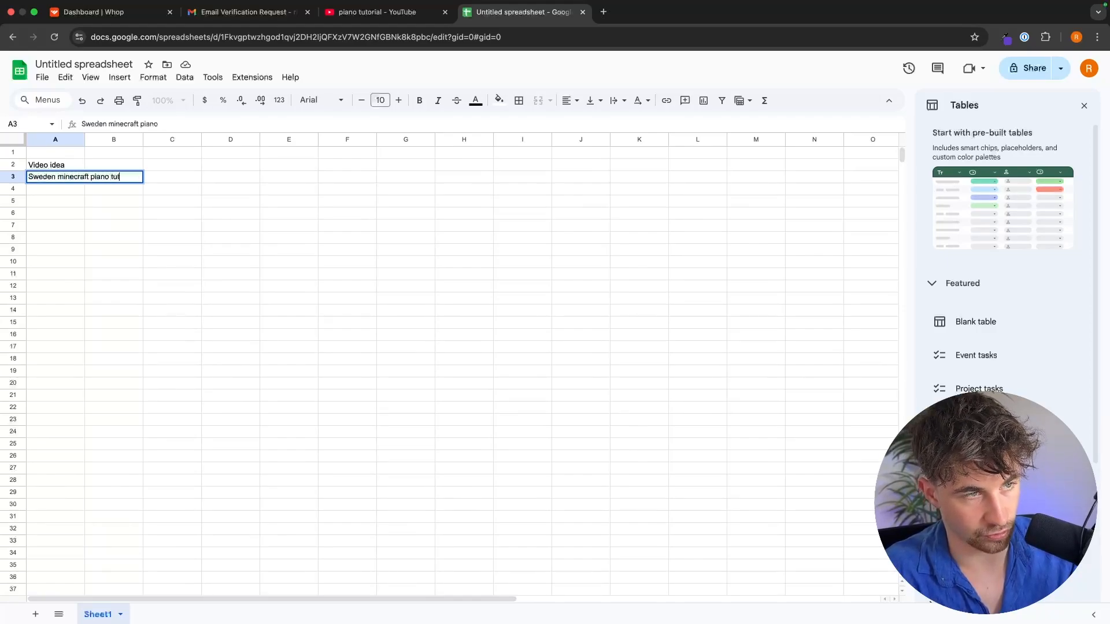
pyautogui.write('orial')
pyautogui.press('Return')
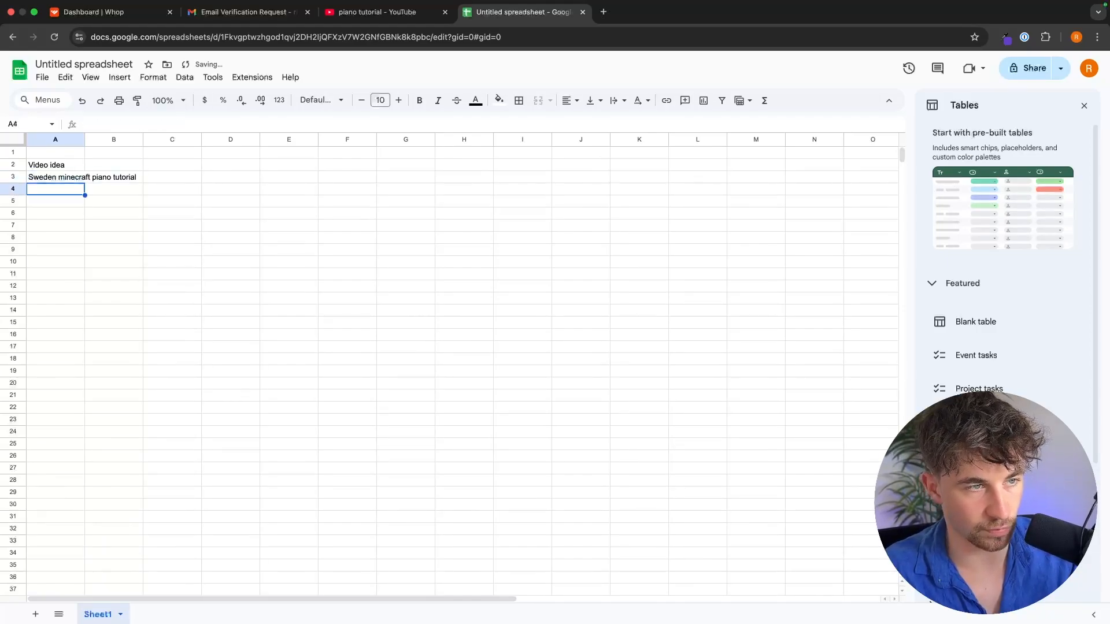
# Open the Sweden - Minecraft beginner piano tutorial on YouTube, pause it and examine the links in its expanded description
pyautogui.click(359, 17)
pyautogui.click(506, 256)
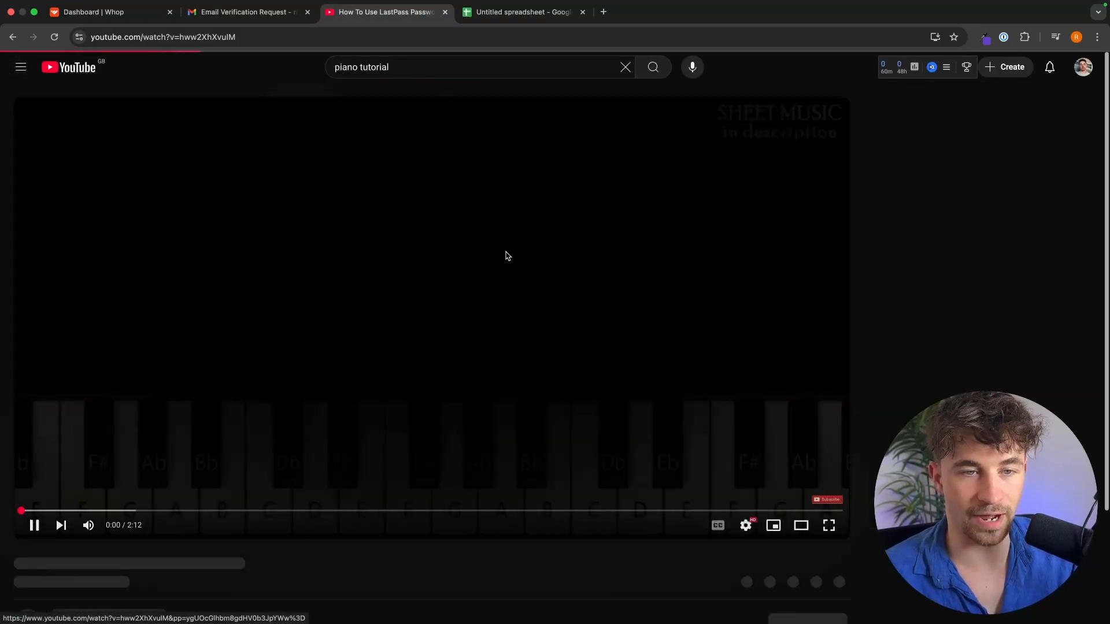
pyautogui.click(473, 304)
pyautogui.scroll(-3, 453, 354)
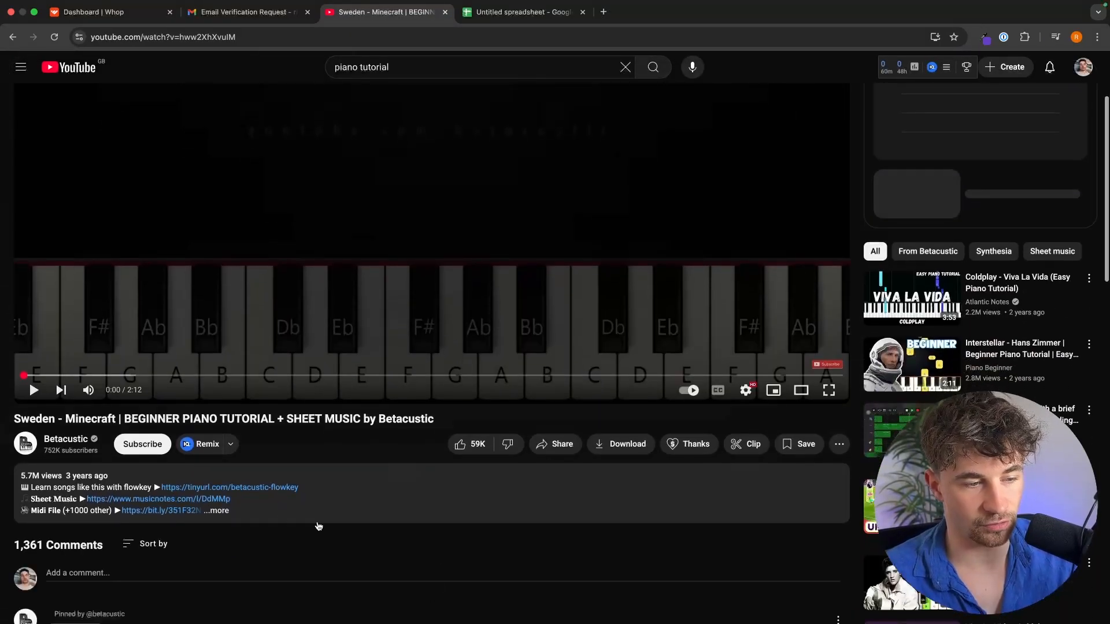
pyautogui.click(317, 504)
pyautogui.scroll(-2, 317, 504)
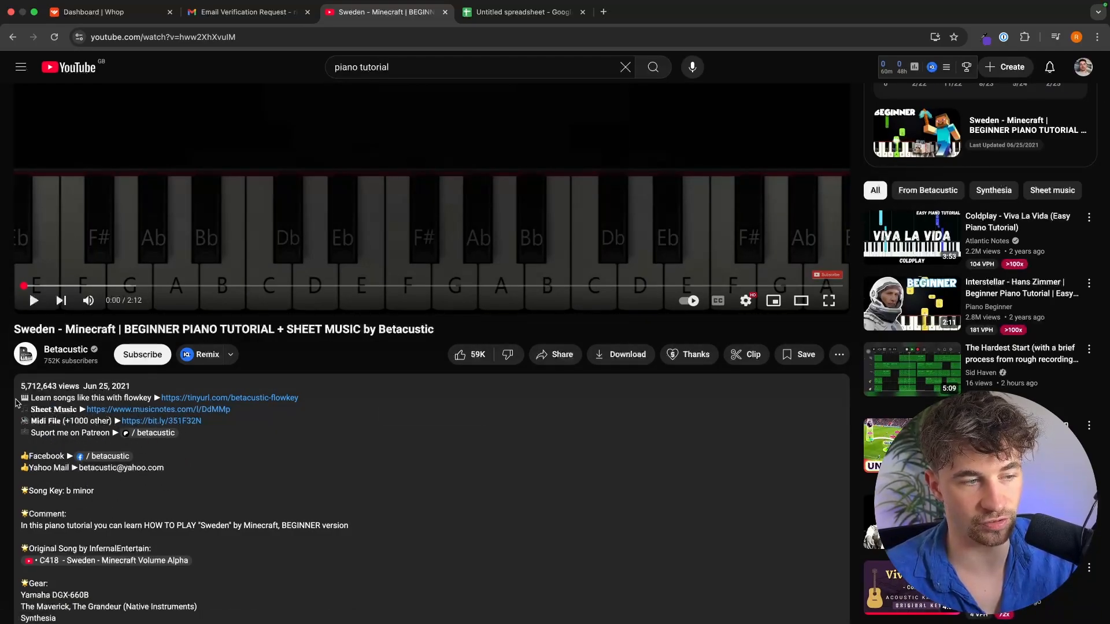
pyautogui.moveTo(19, 400); pyautogui.dragTo(310, 402)
pyautogui.click(309, 401)
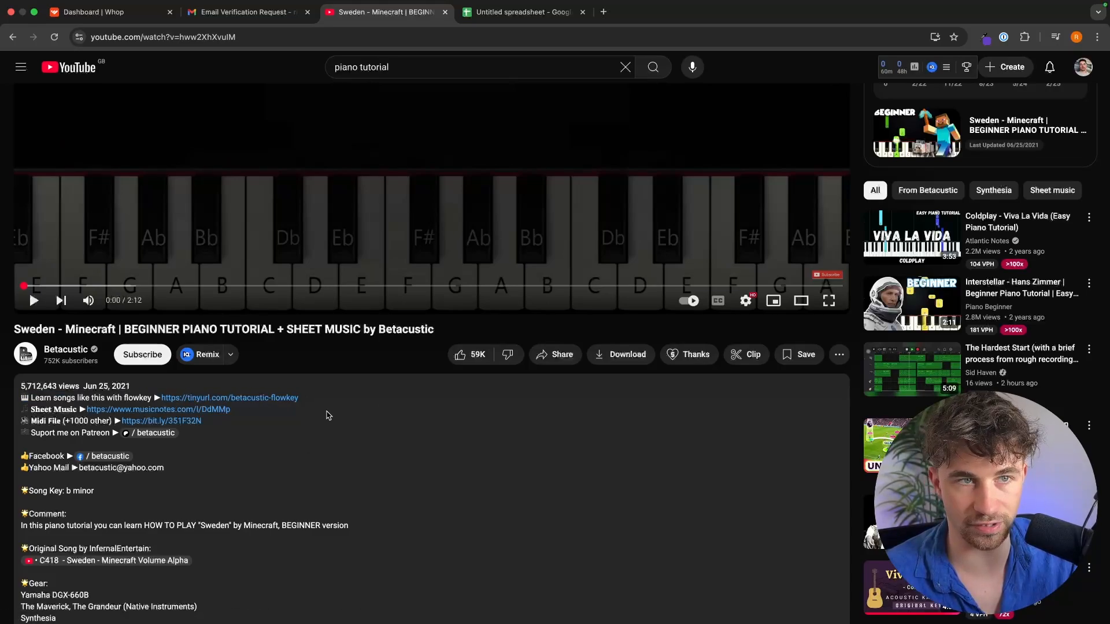
# Go back to the YouTube search results and search for "beginner piano tutorial"
pyautogui.scroll(1, 325, 415)
pyautogui.hscroll(-3, 326, 415)
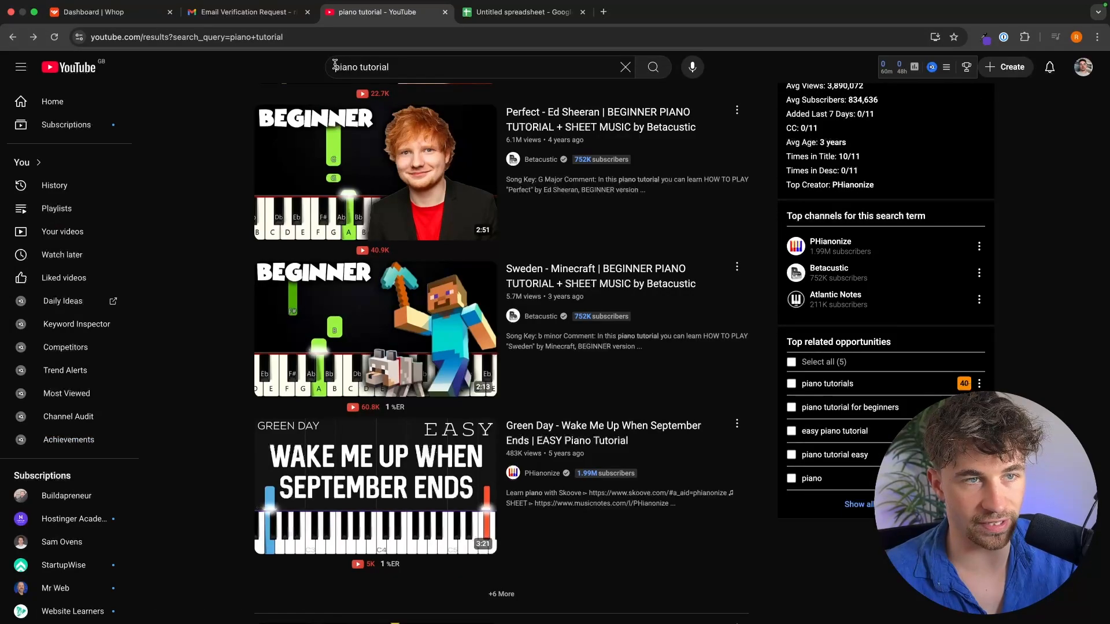
pyautogui.click(335, 65)
pyautogui.write('begi')
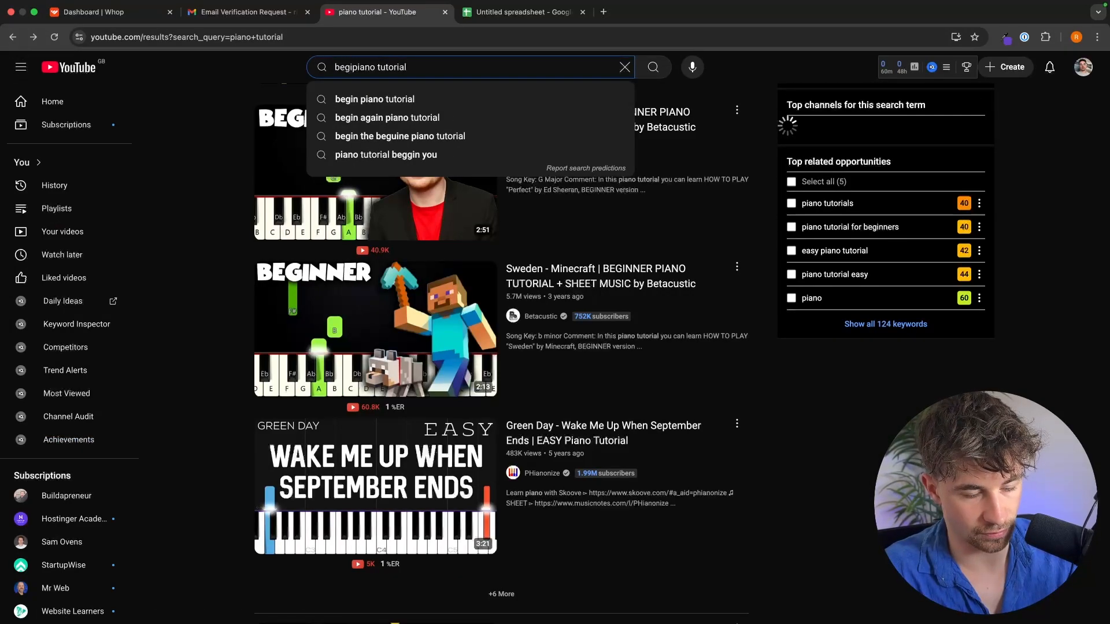
pyautogui.write('nner')
pyautogui.press('Return')
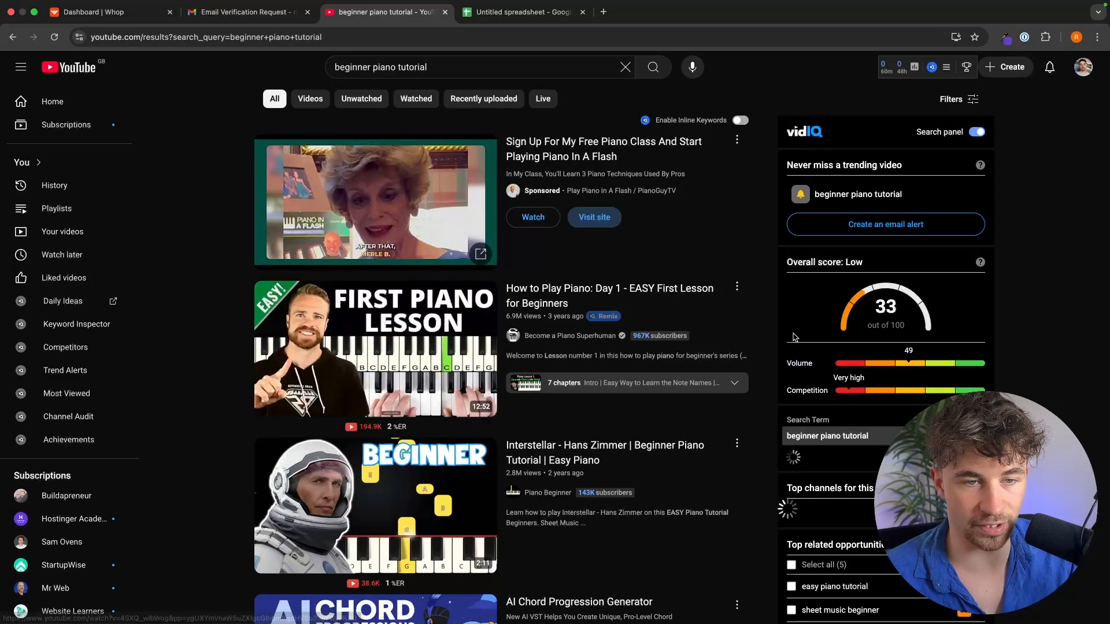
# Switch to the spreadsheet and enter "hOW TO PLAY THE PIANO FOR BEGINNERS" in cell A4 as a video idea
pyautogui.click(469, 8)
pyautogui.write('h')
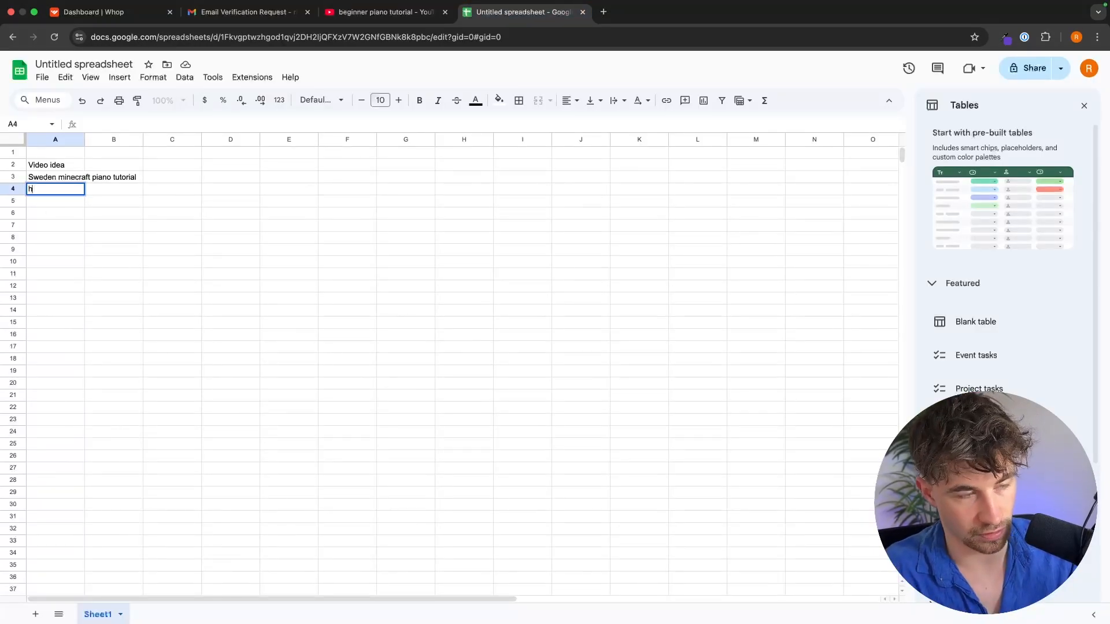
pyautogui.write('OW TO PLAY ')
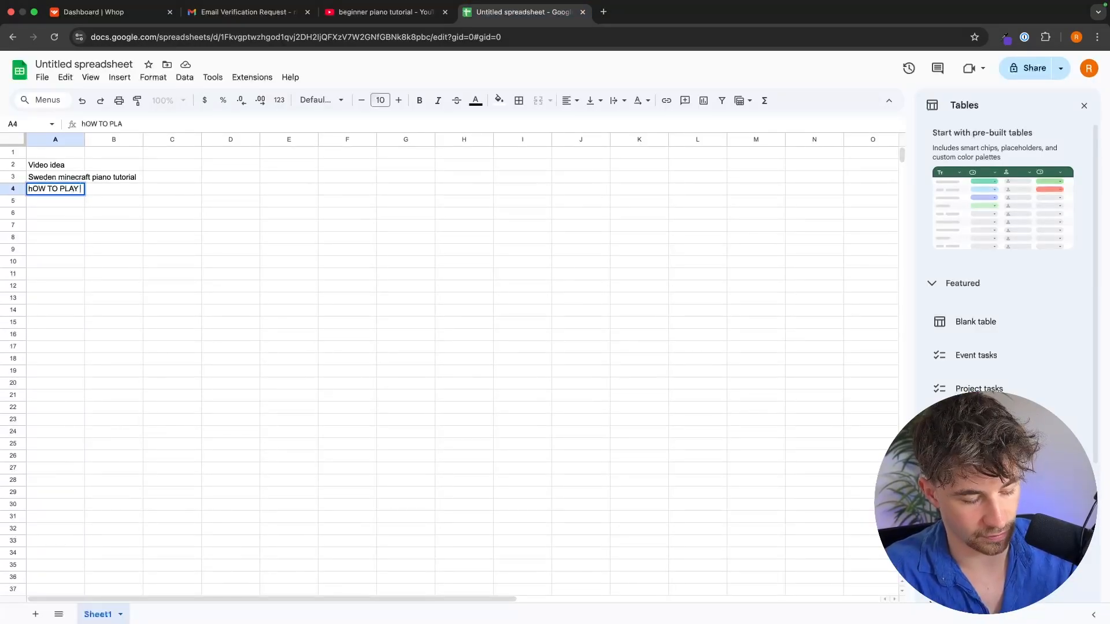
pyautogui.write('THE PIANO FOR')
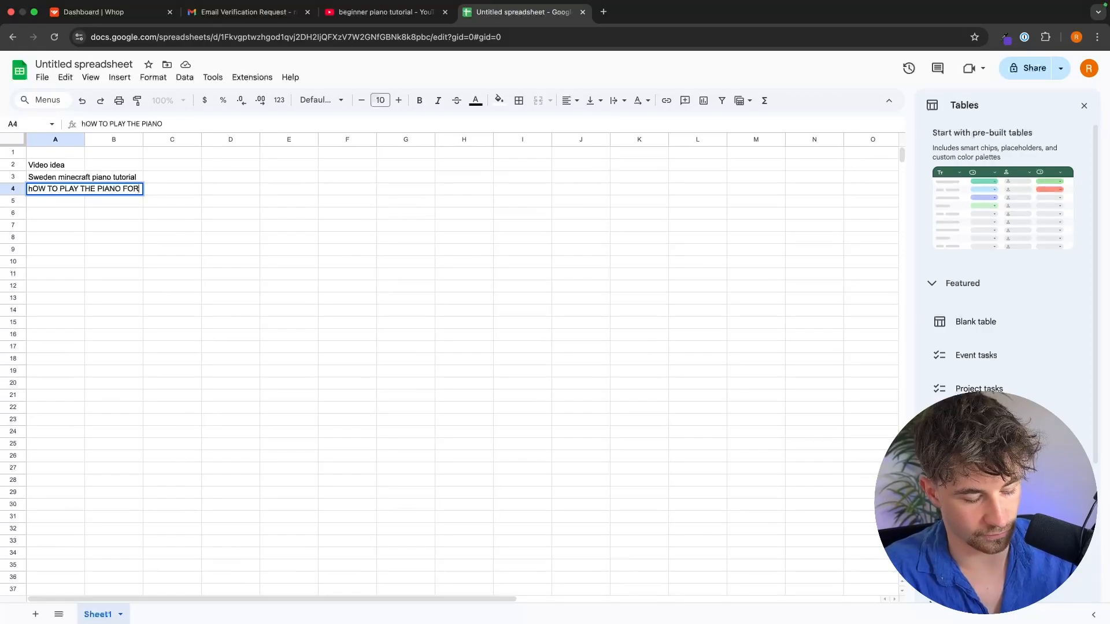
pyautogui.write(' BEGINNERS')
pyautogui.press('Return')
# Return to YouTube, browse the beginner piano results, and search for "affiliate marketing tutorial" to look through its videos
pyautogui.click(384, 12)
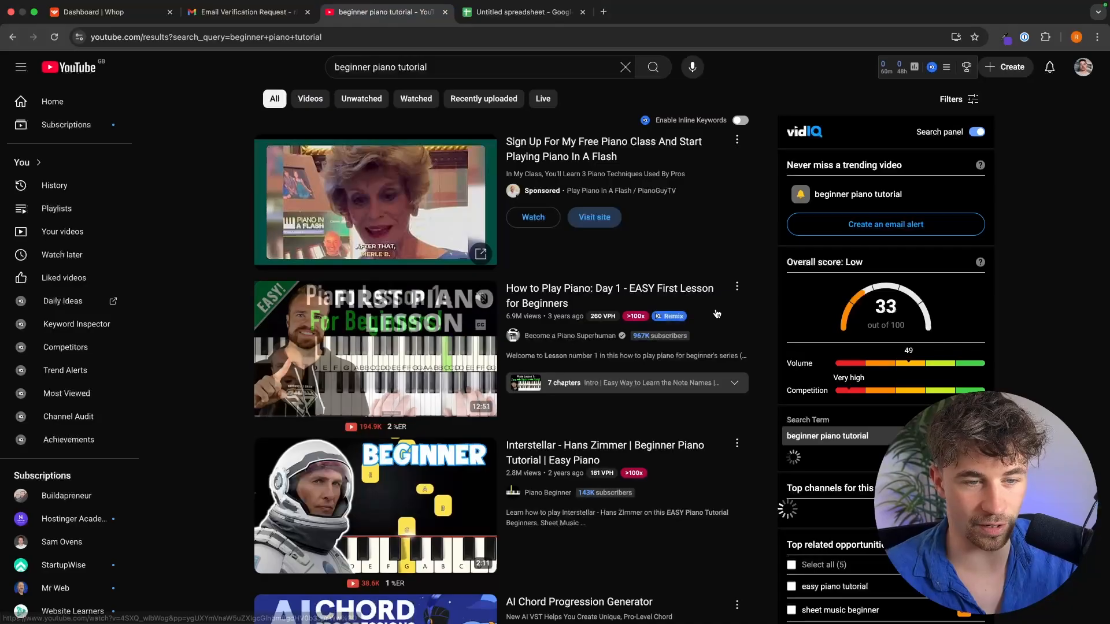
pyautogui.scroll(-2, 1088, 295)
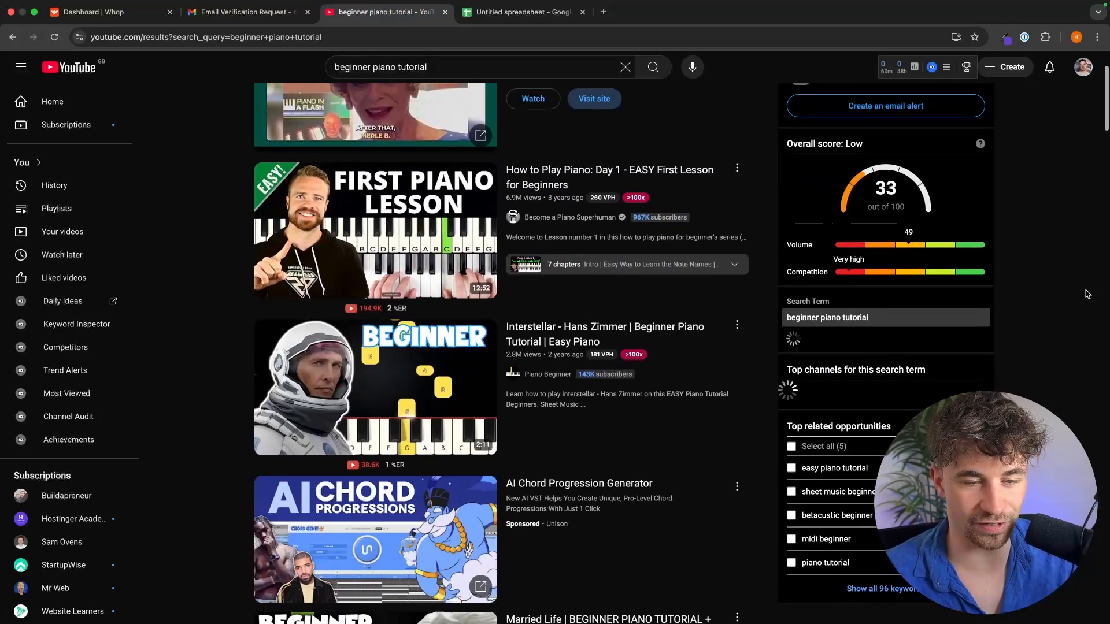
pyautogui.scroll(-4, 1088, 294)
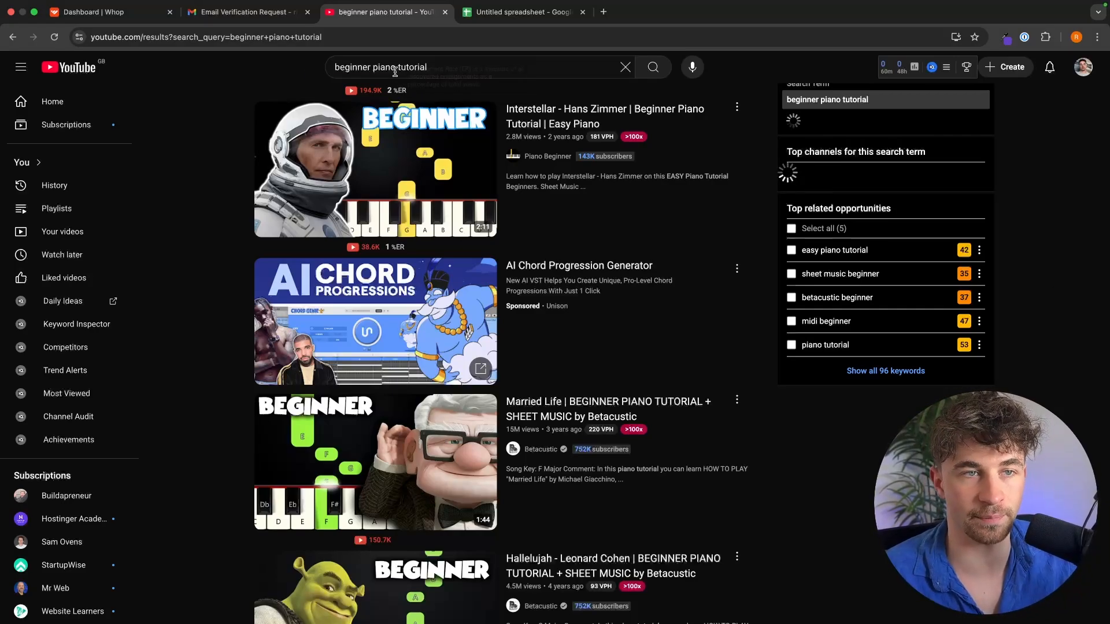
pyautogui.moveTo(397, 67); pyautogui.dragTo(283, 72)
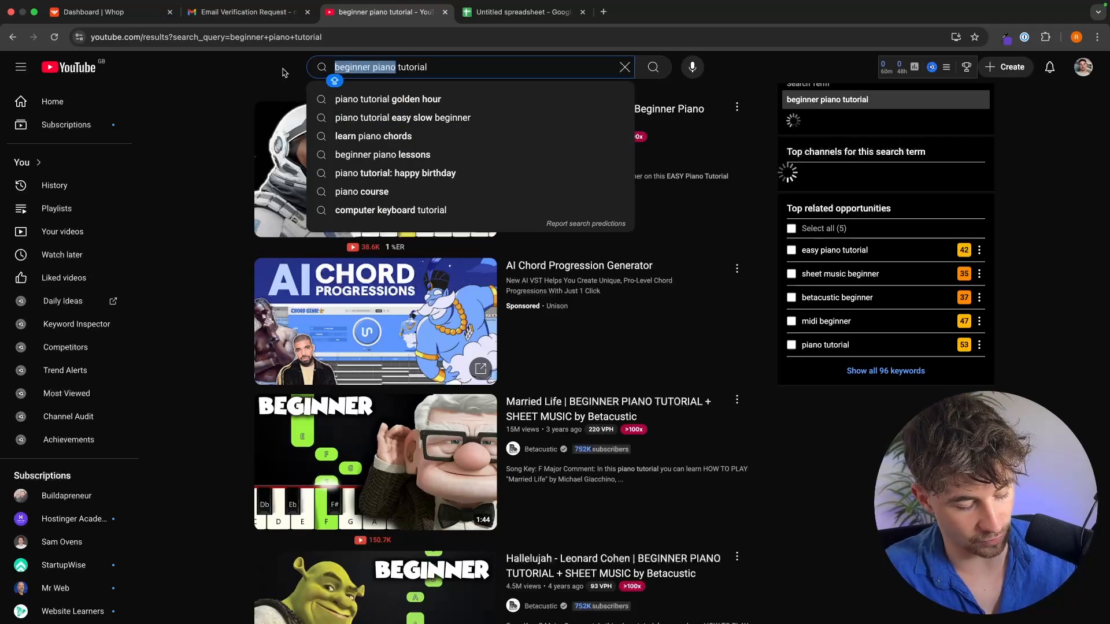
pyautogui.write('affil')
pyautogui.write('iate marketing')
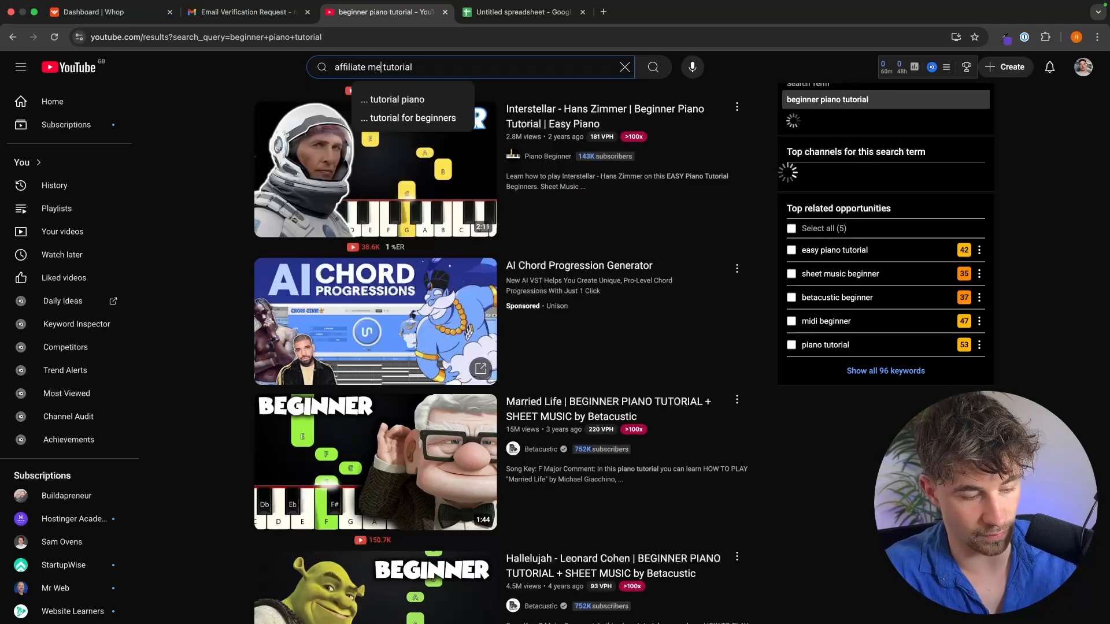
pyautogui.press('Return')
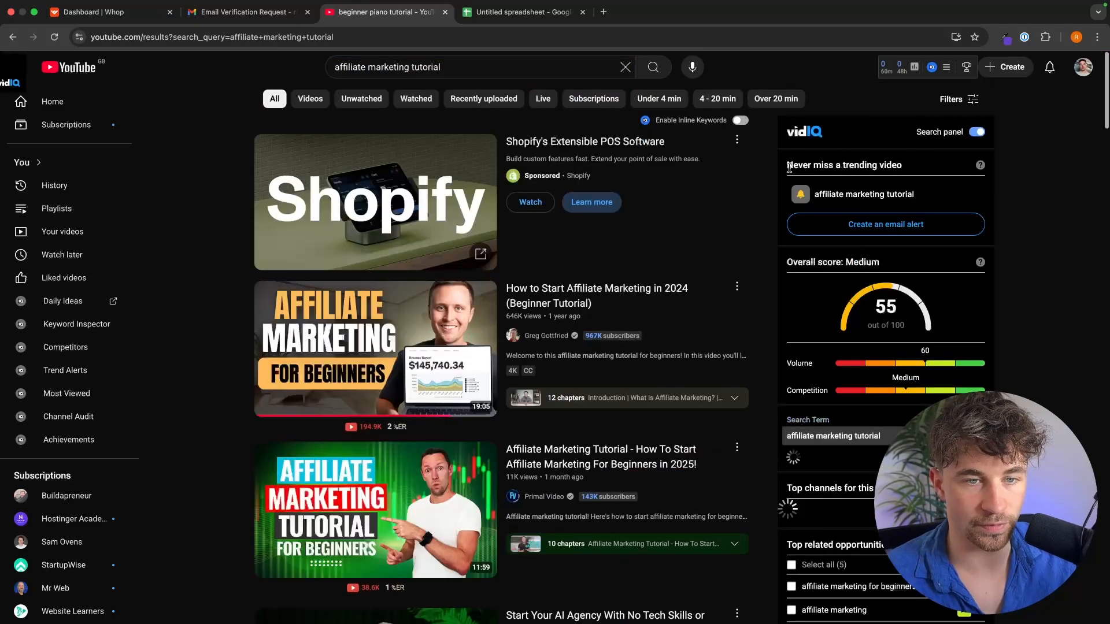
pyautogui.scroll(-2, 621, 193)
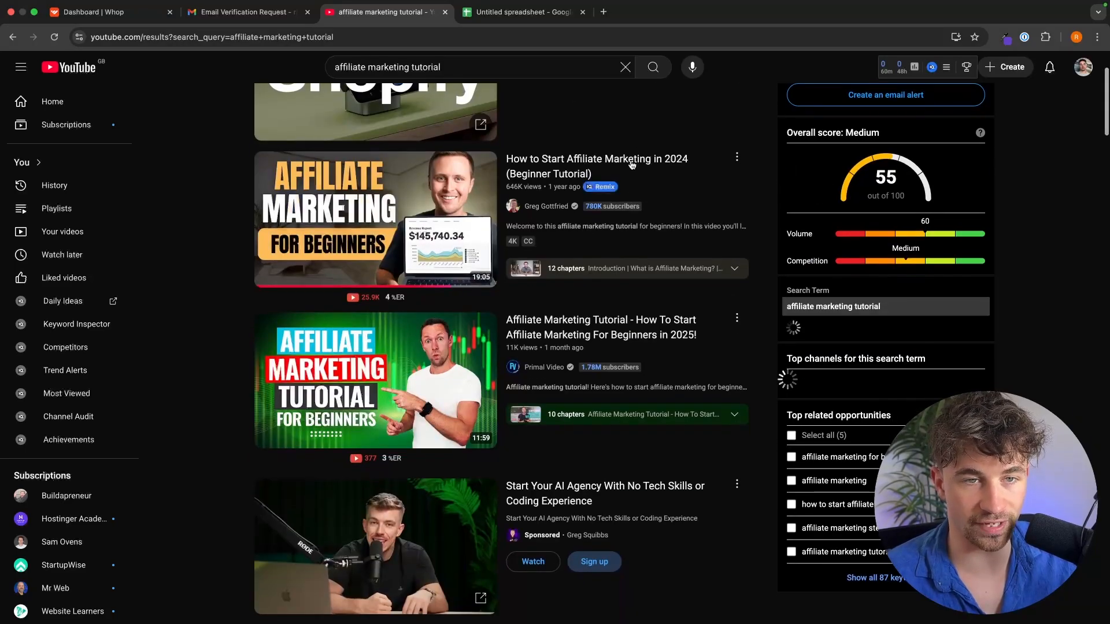
# Switch to the spreadsheet and enter "Affiliate marketing tutorial for beginner" in cell A7 as a video idea
pyautogui.click(532, 13)
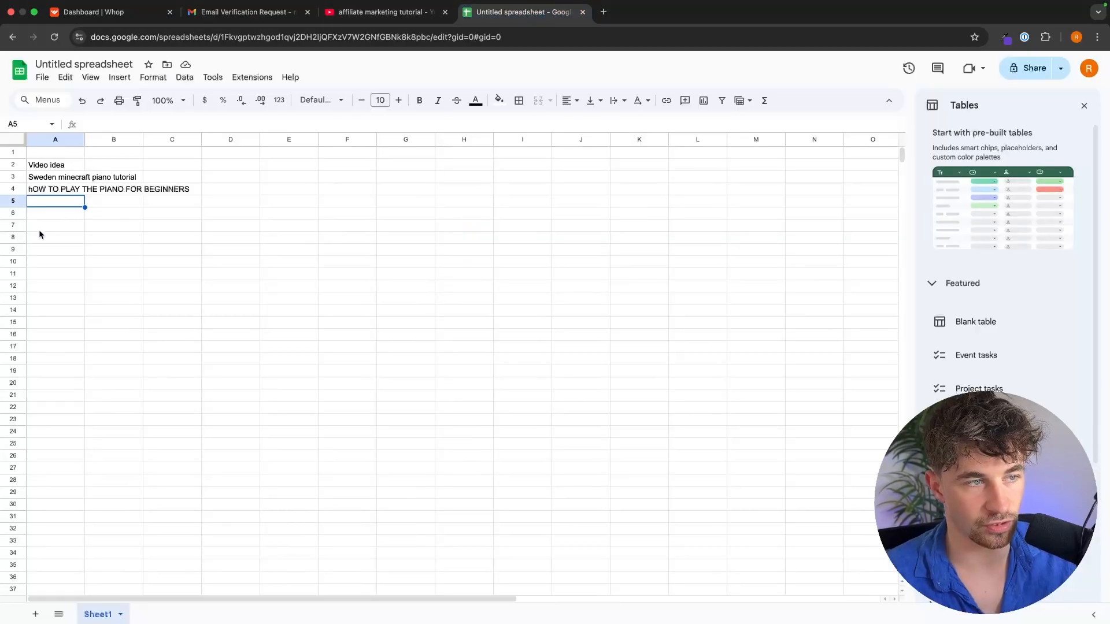
pyautogui.doubleClick(66, 228)
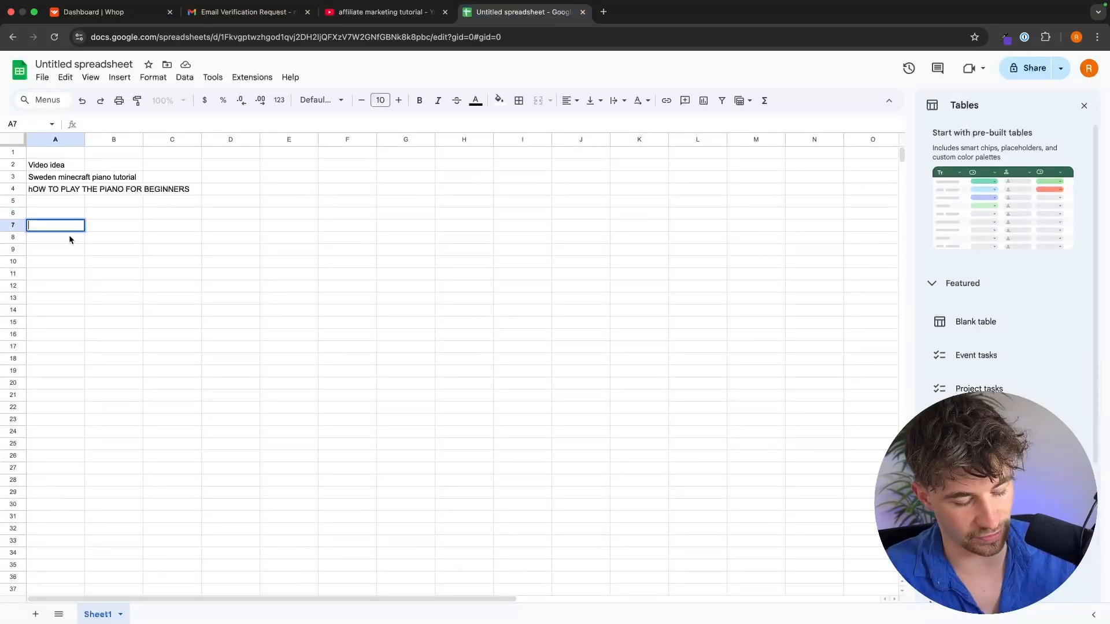
pyautogui.write('Affiliate mar')
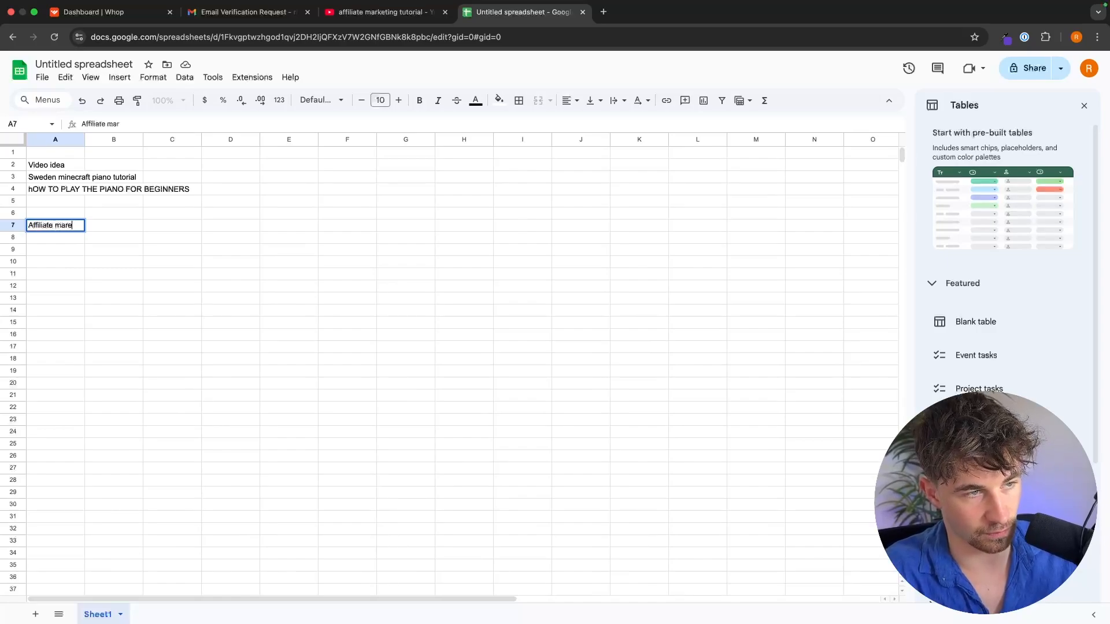
pyautogui.write('keting tyu')
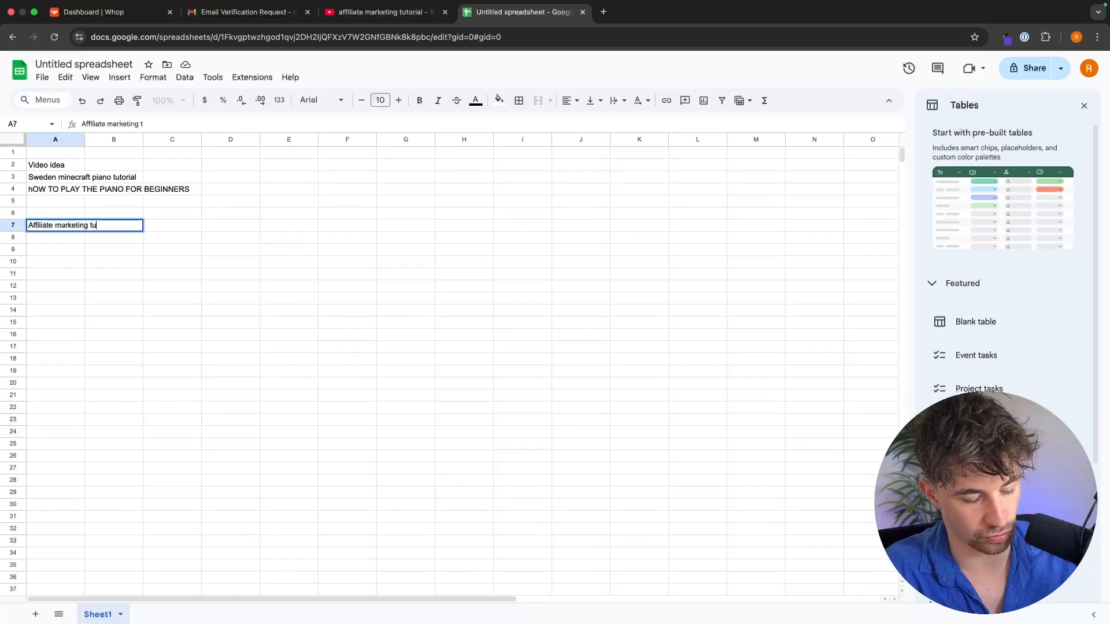
pyautogui.write('inners')
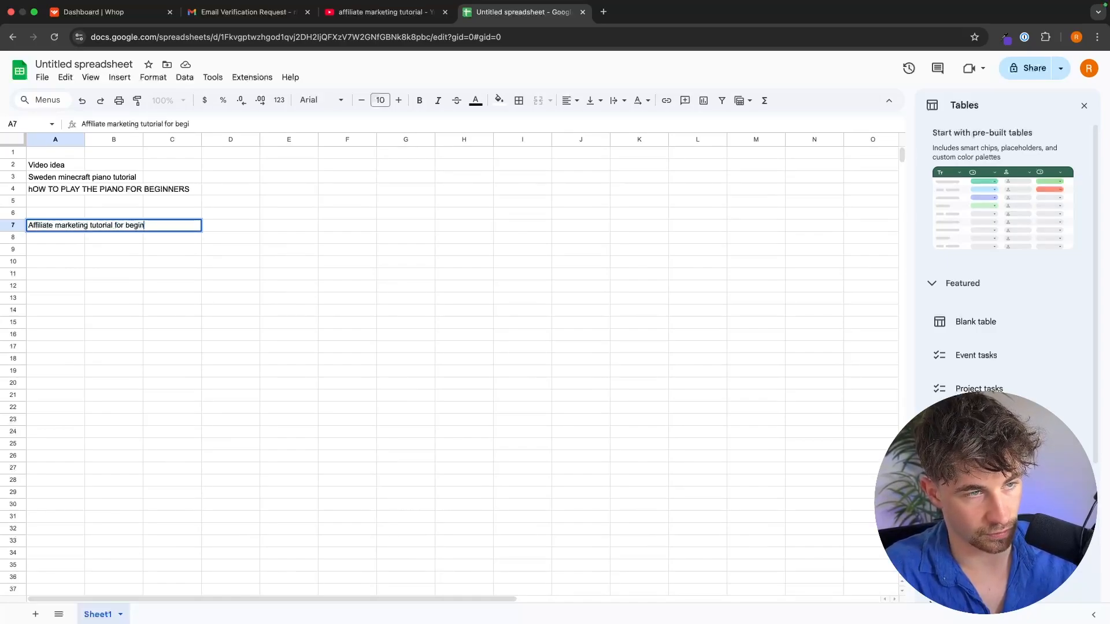
pyautogui.press('Return')
# Switch back to YouTube, change the search to the suggested "affiliate marketing pinterest" and look through the results
pyautogui.click(360, 26)
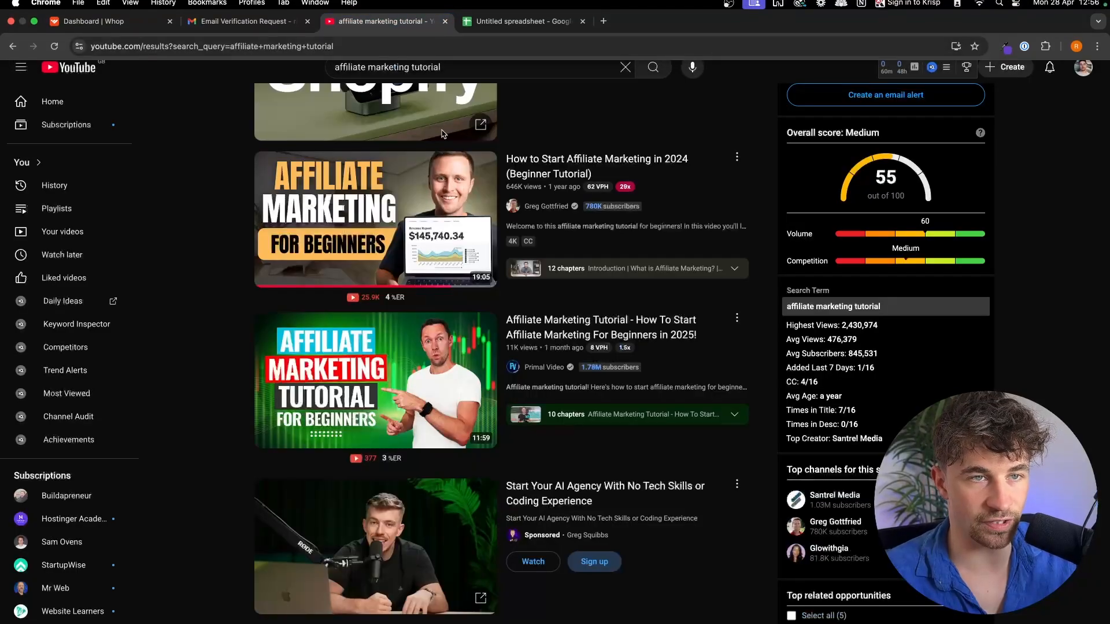
pyautogui.doubleClick(414, 67)
pyautogui.press('BackSpace')
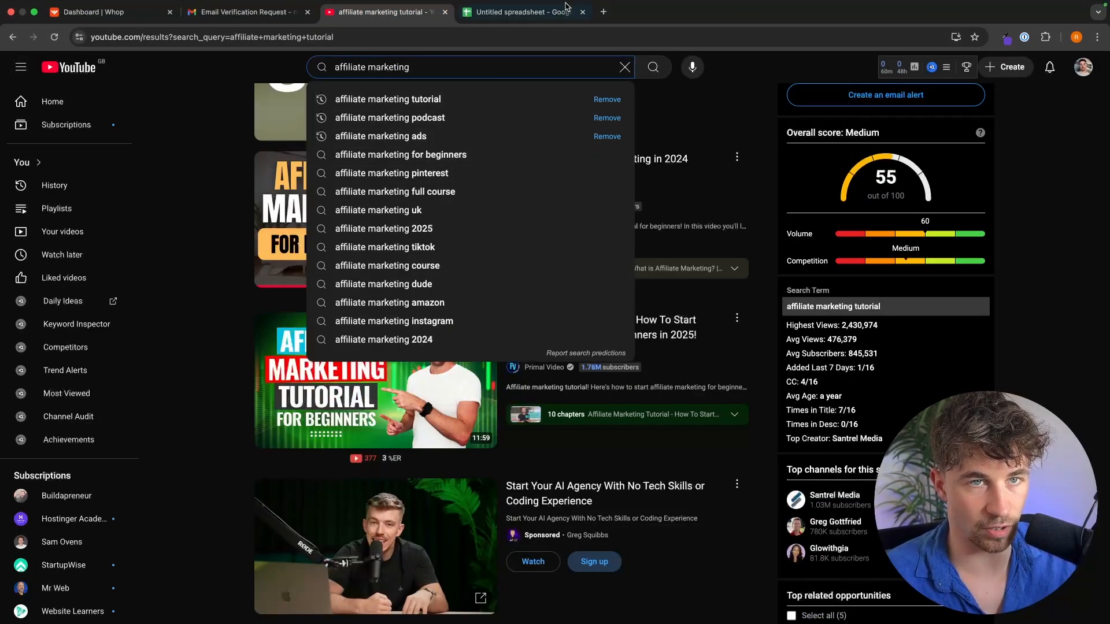
pyautogui.click(407, 174)
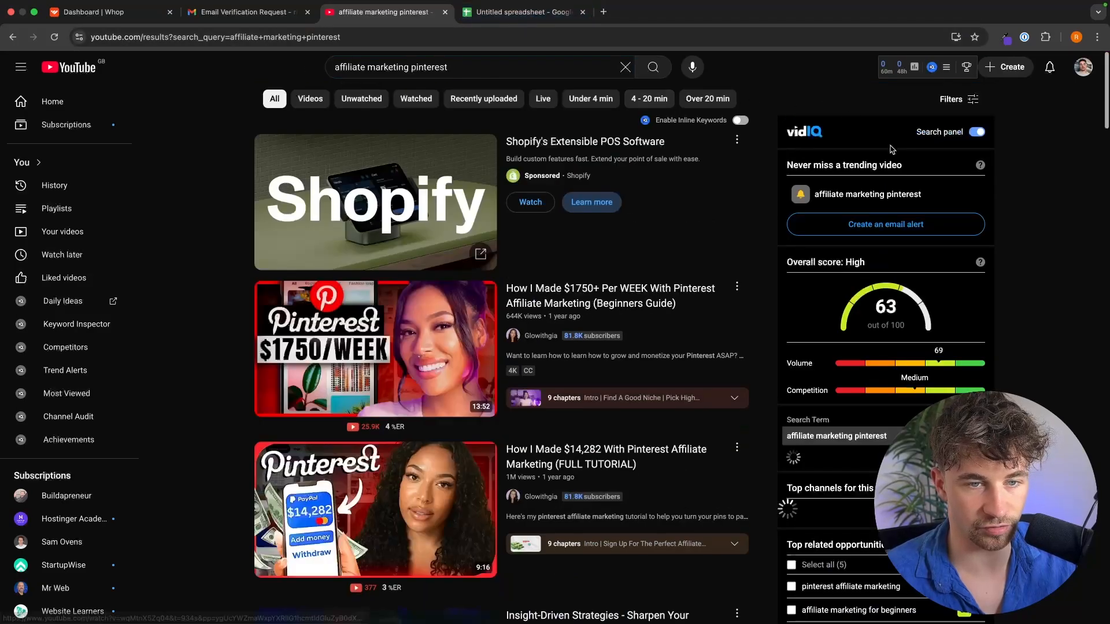
pyautogui.scroll(-10, 890, 149)
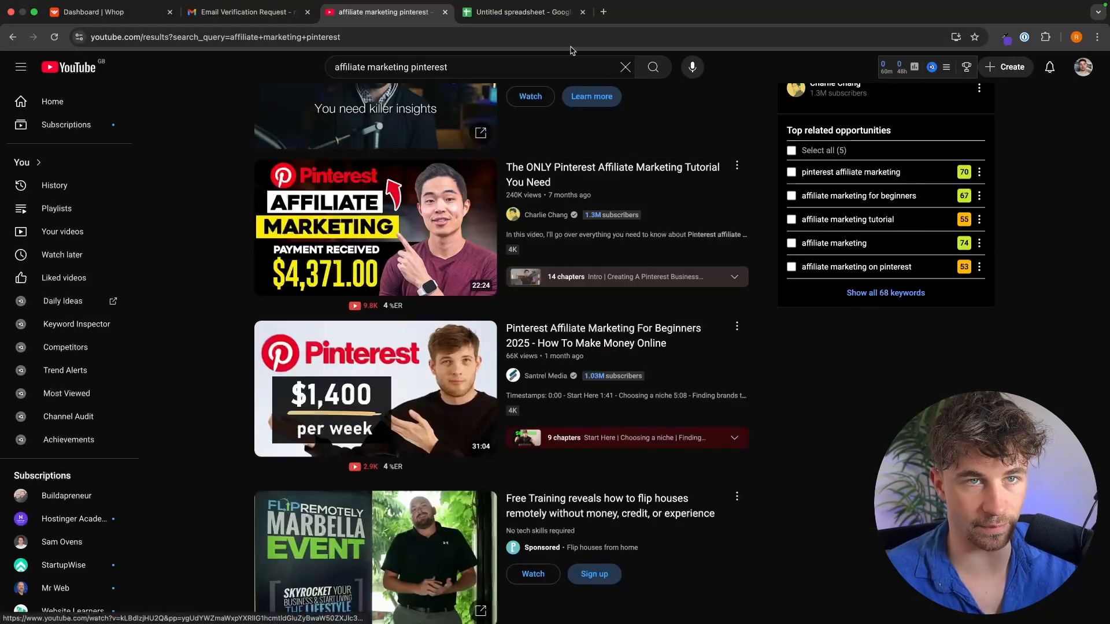
# Enter "Pinterest affiliate marketing for beginner" in cell A8 of the spreadsheet, then return to the YouTube results
pyautogui.click(523, 12)
pyautogui.doubleClick(45, 239)
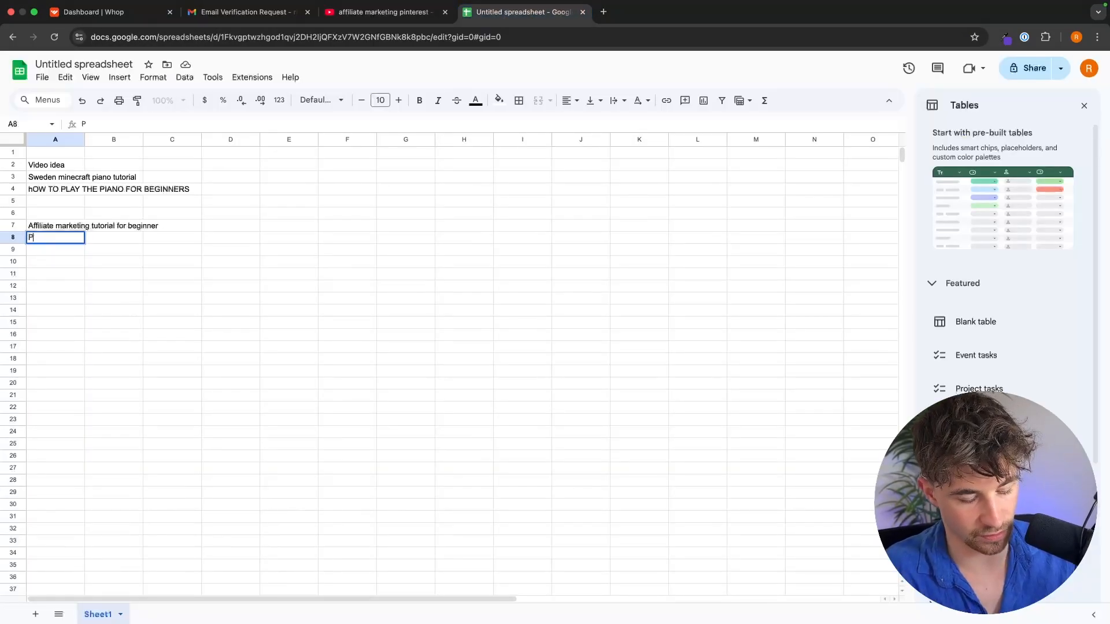
pyautogui.write('Pintere')
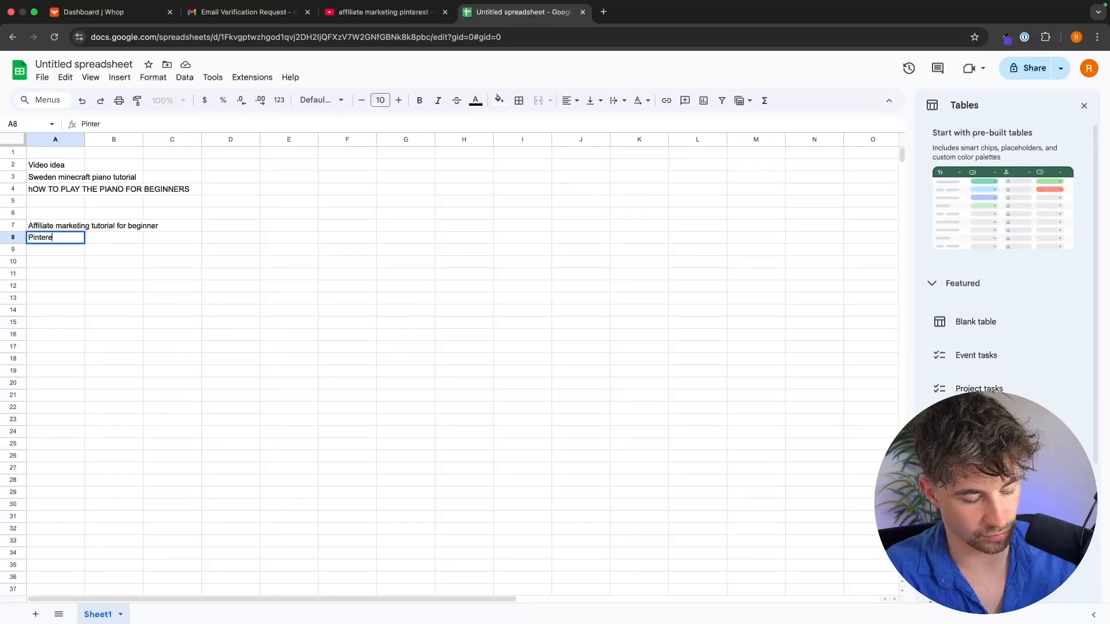
pyautogui.write('st affiliate mark')
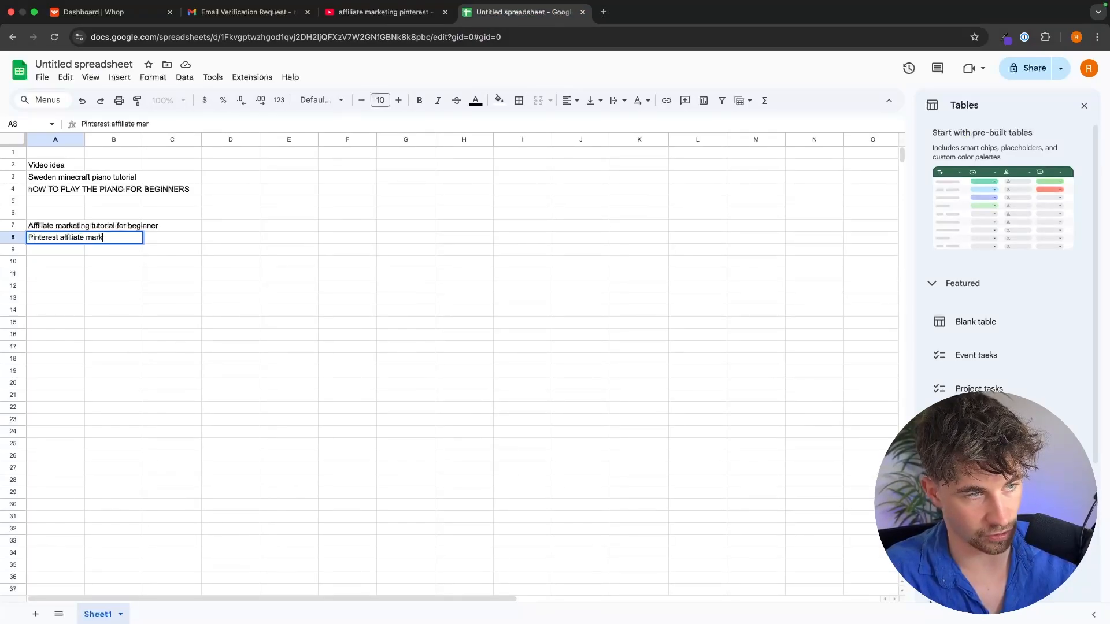
pyautogui.write('eting for beginner')
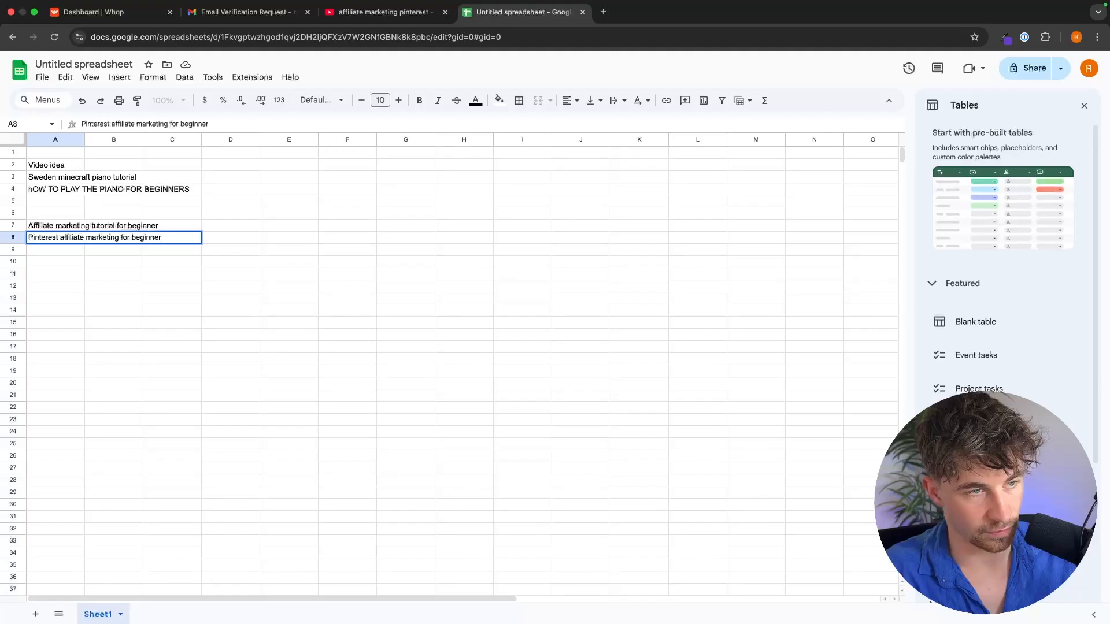
pyautogui.press('Return')
pyautogui.click(399, 12)
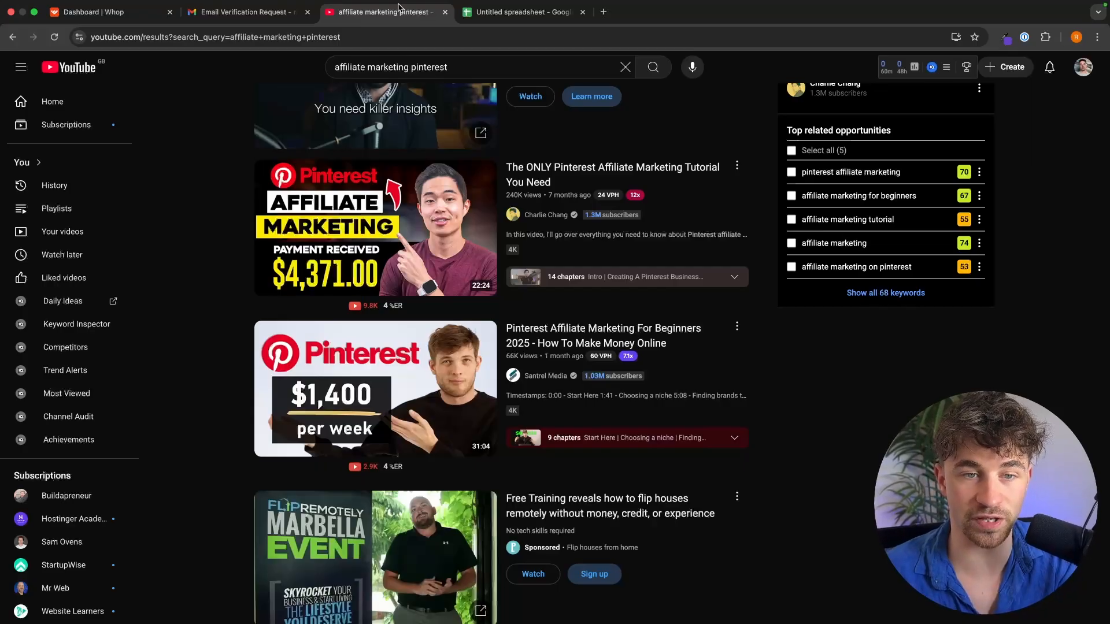